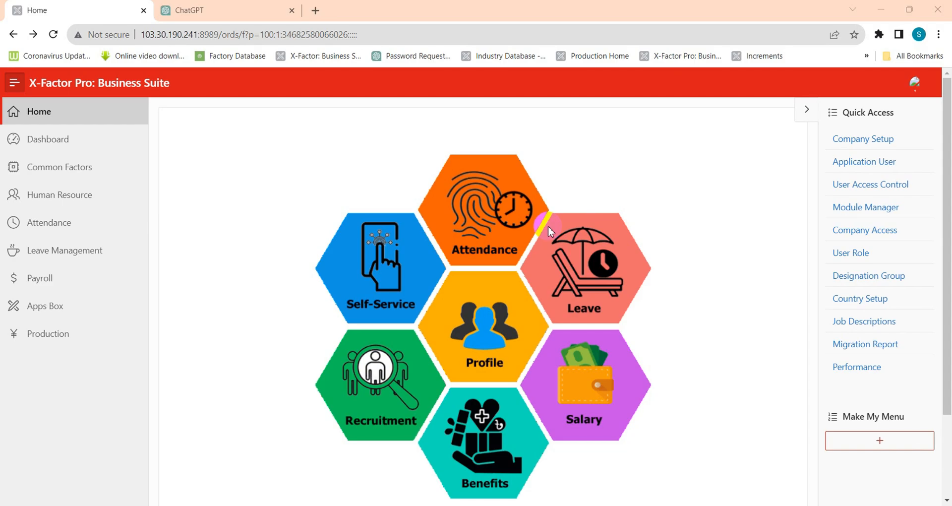
Open the Human Resource module and look over its menu tree, quick access links and dashboard
click(65, 196)
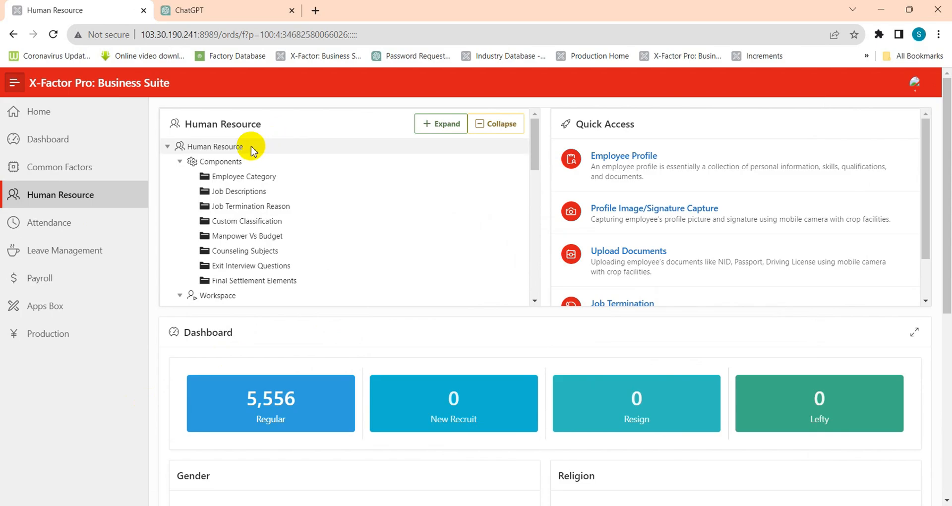
scroll(276, 185, down, 2)
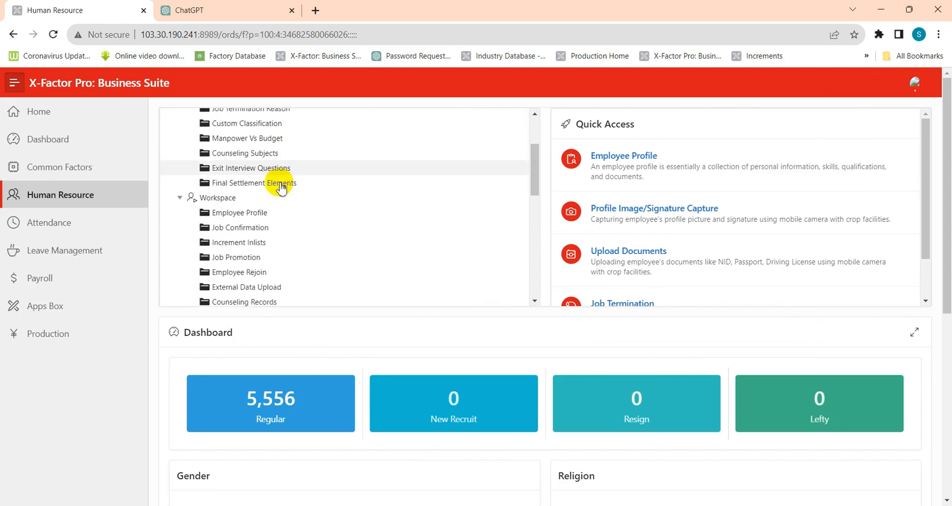
scroll(278, 184, down, 5)
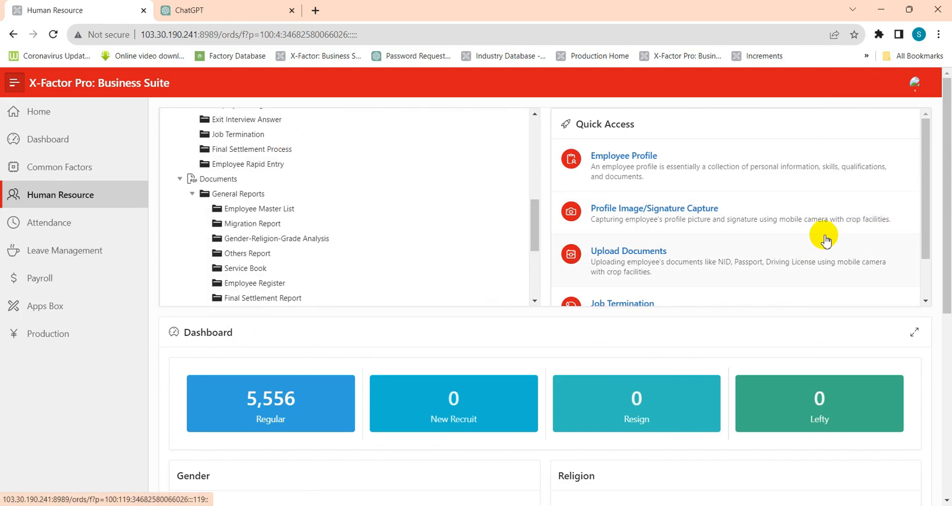
scroll(550, 461, down, 2)
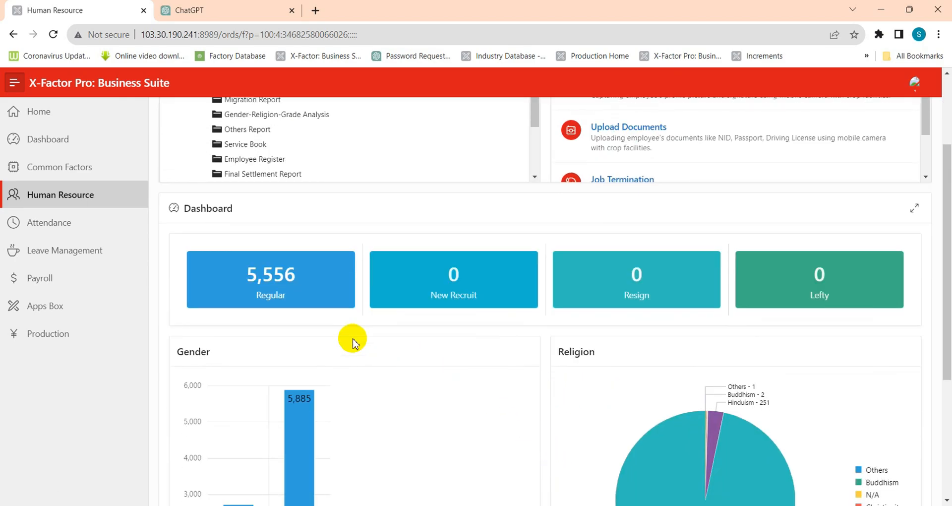
click(294, 298)
click(640, 298)
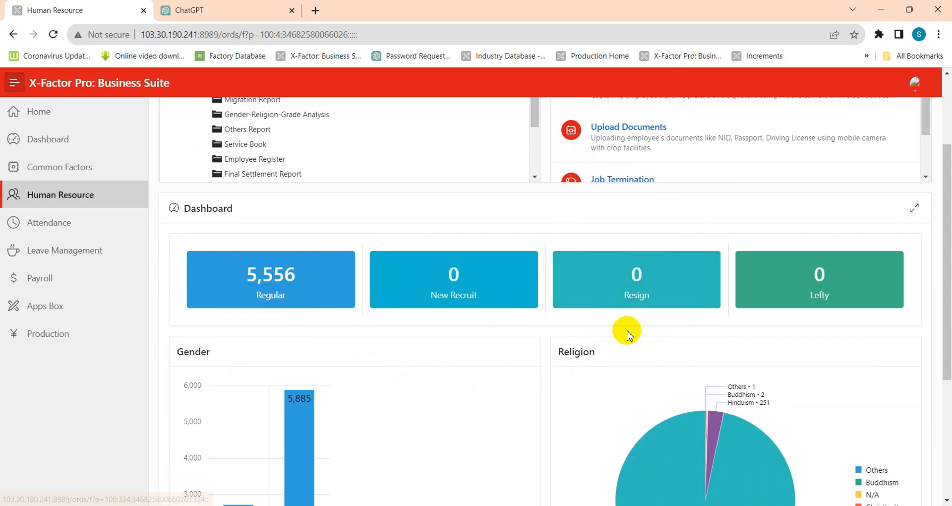
scroll(627, 333, up, 3)
click(567, 420)
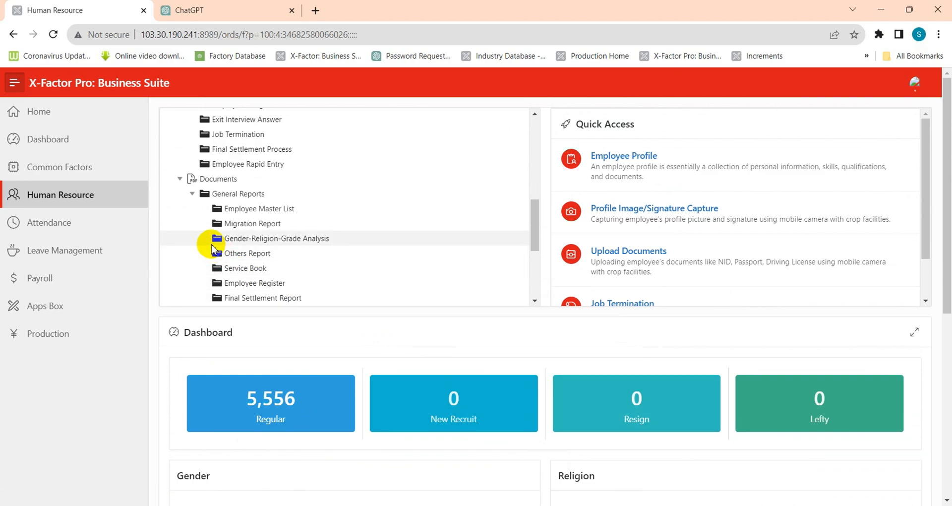
scroll(293, 251, up, 3)
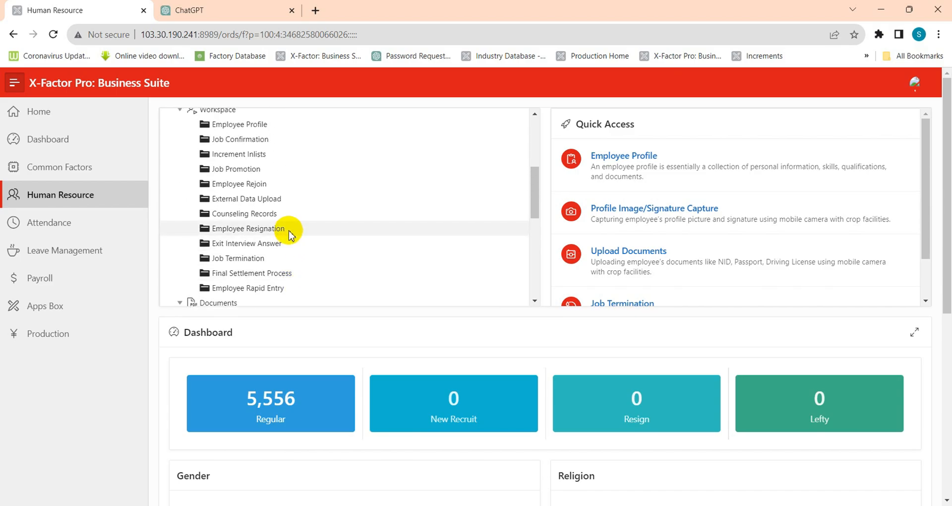
scroll(291, 233, up, 5)
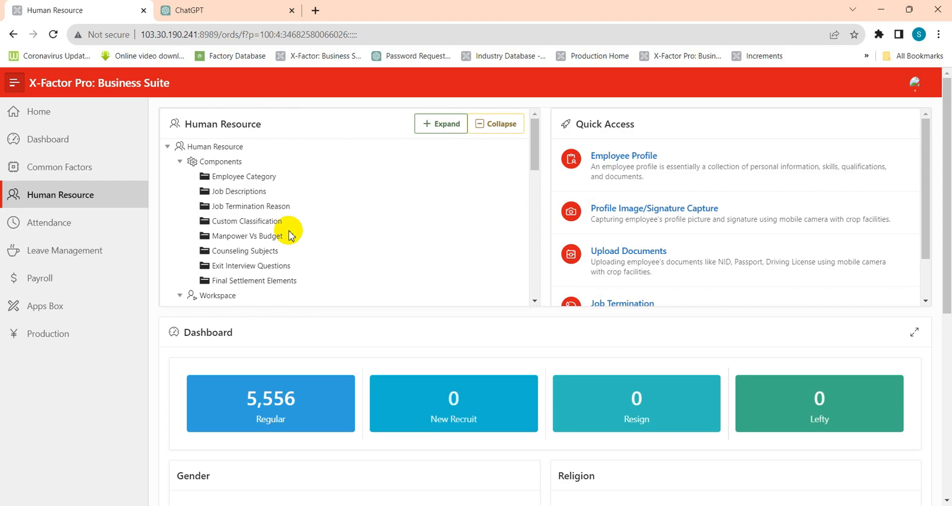
Examine the Components, Workspace and Documents branches of the Human Resource tree
click(225, 162)
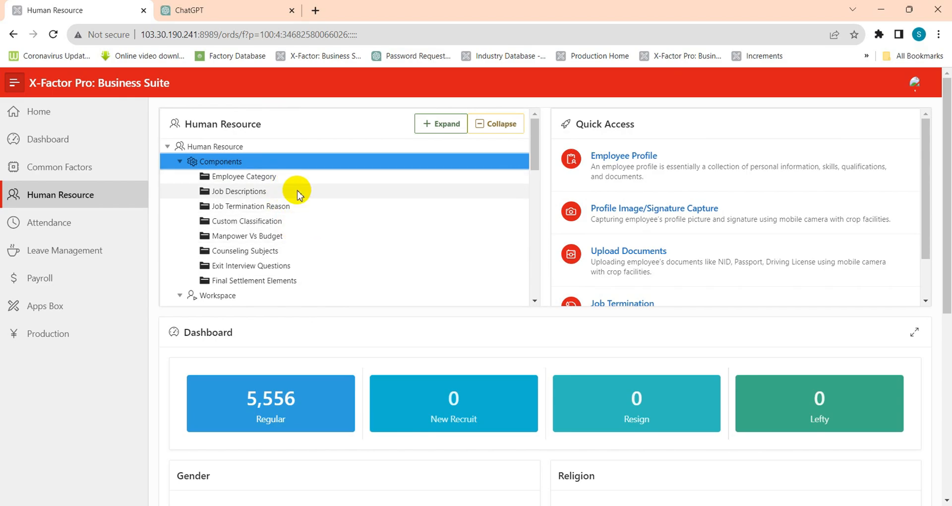
scroll(285, 196, down, 1)
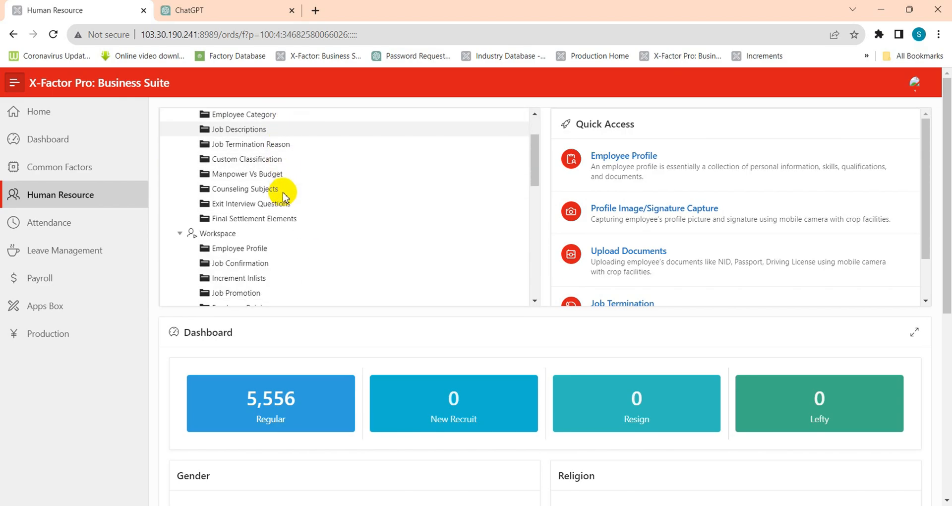
click(270, 233)
scroll(313, 242, down, 4)
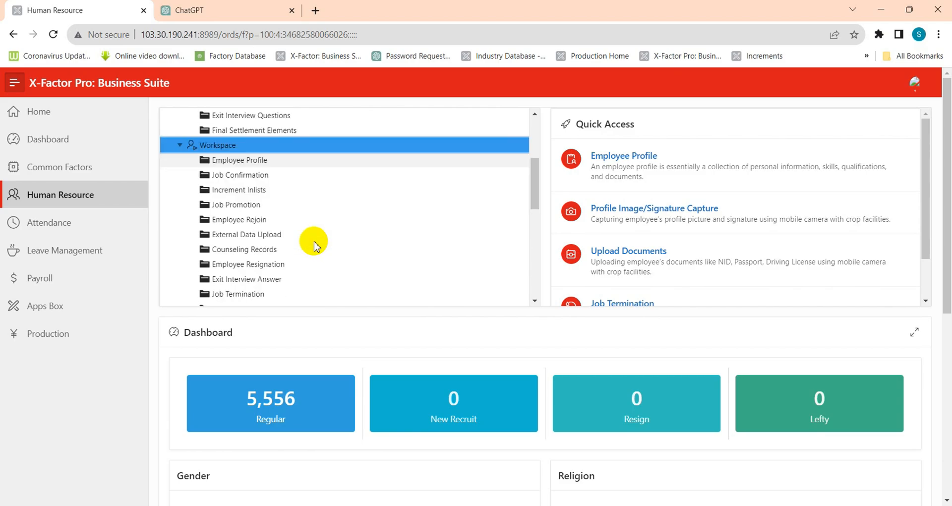
click(257, 243)
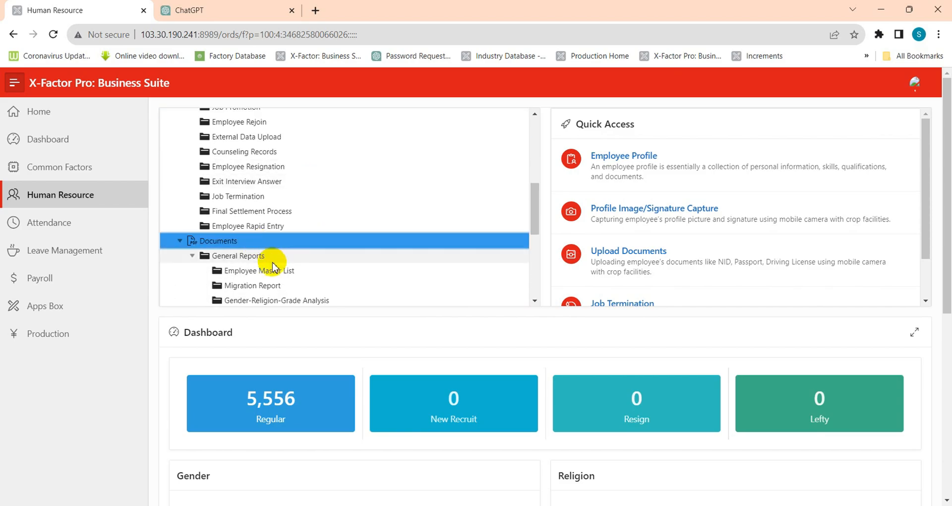
scroll(297, 218, up, 8)
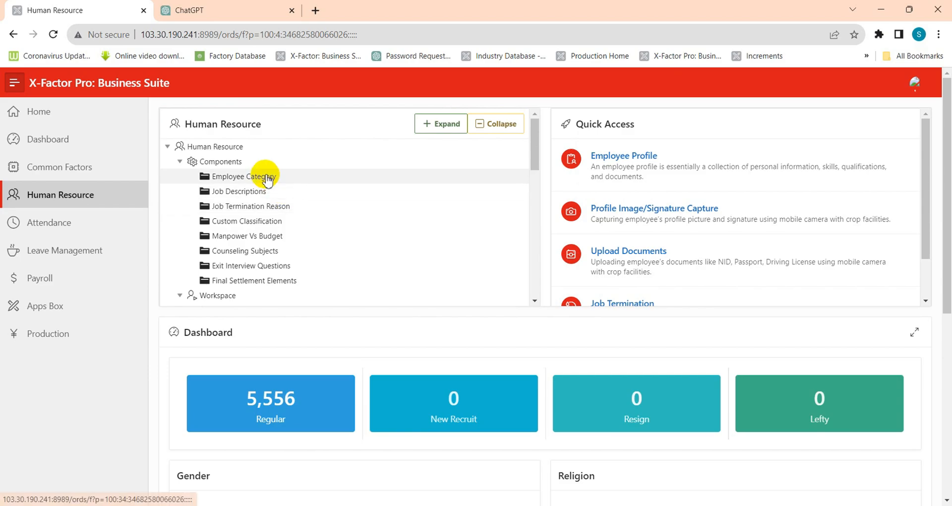
scroll(309, 205, down, 3)
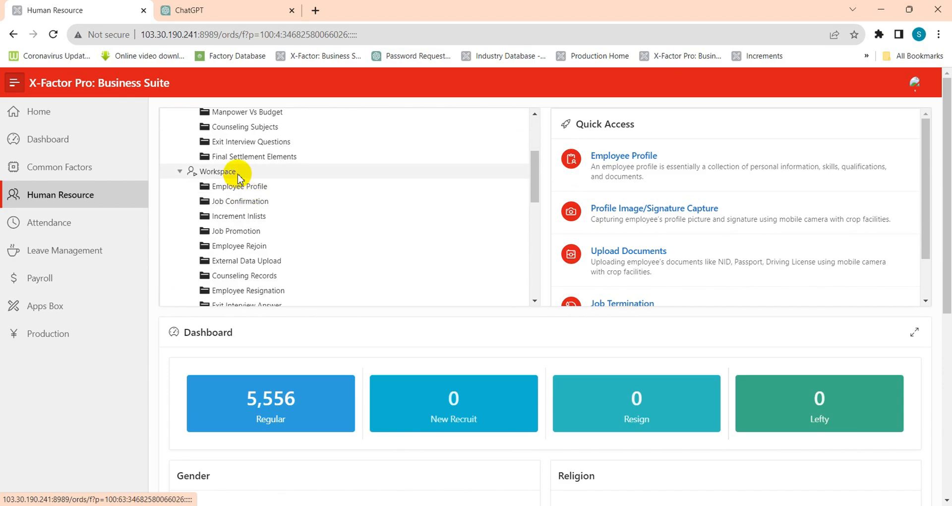
scroll(261, 223, down, 3)
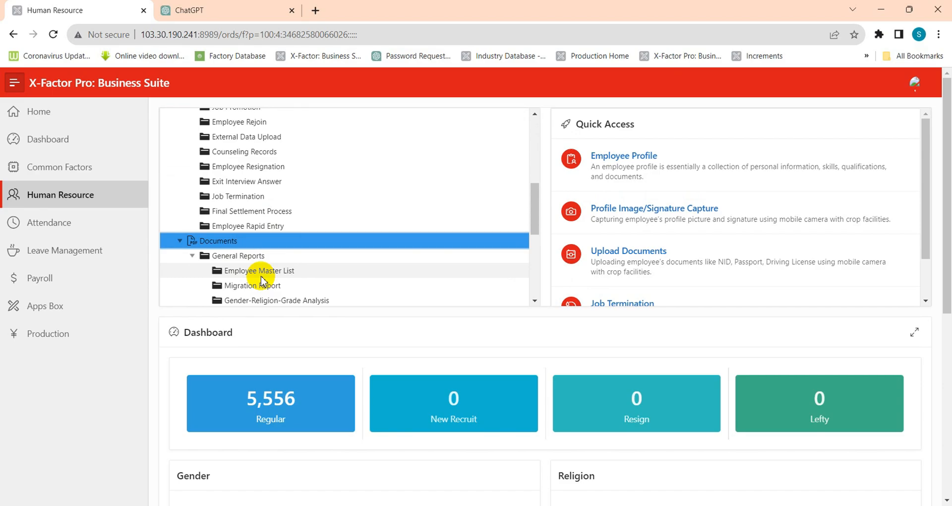
scroll(261, 281, up, 10)
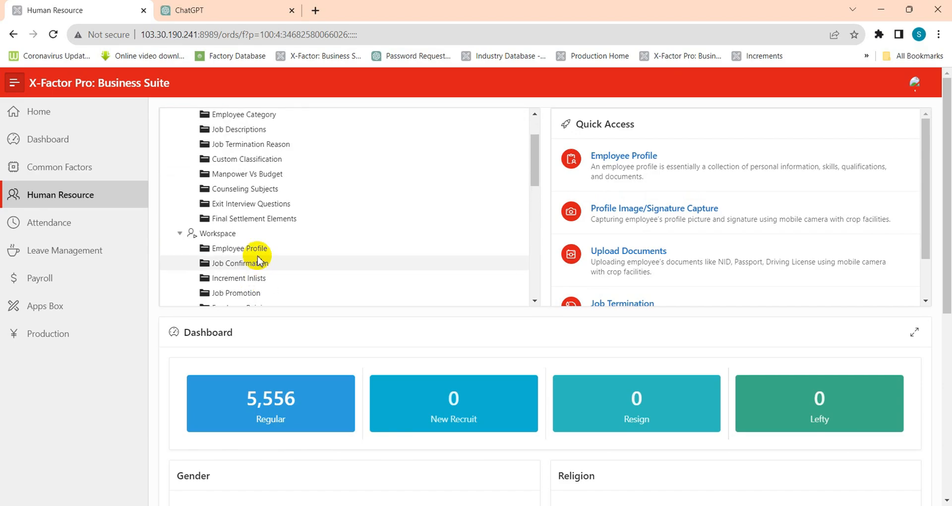
View the Employee Category list from the Components branch and return to the Human Resource page
click(246, 178)
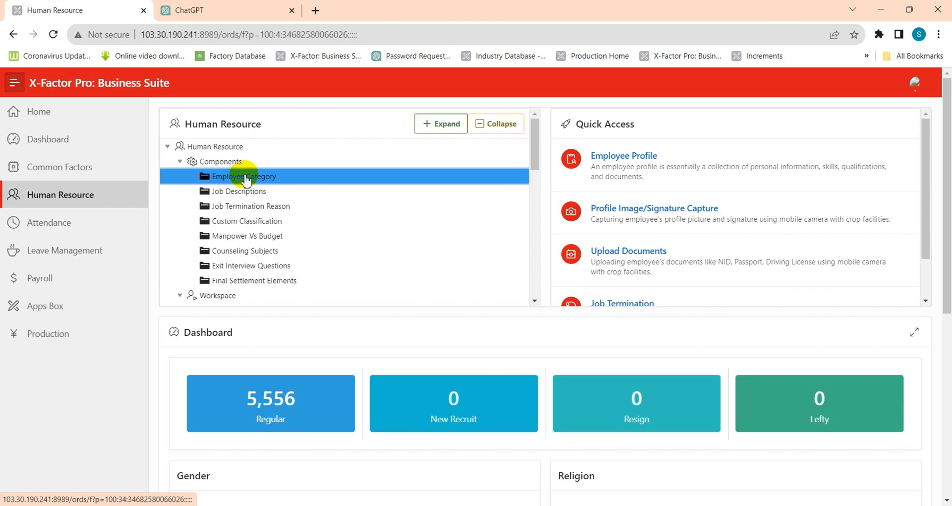
click(244, 177)
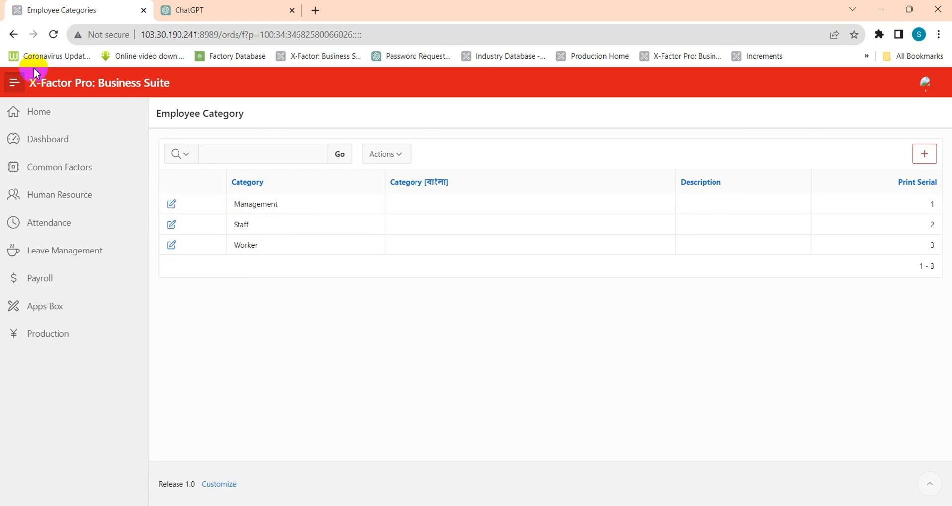
click(15, 36)
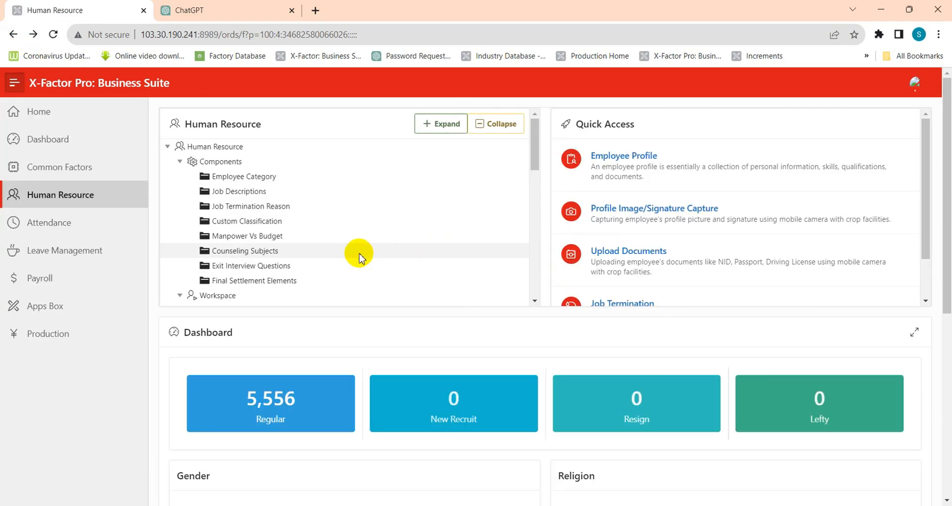
Review the Operator job description's responsibilities, skills and qualifications in Job Descriptions, and return to the Human Resource page
click(281, 192)
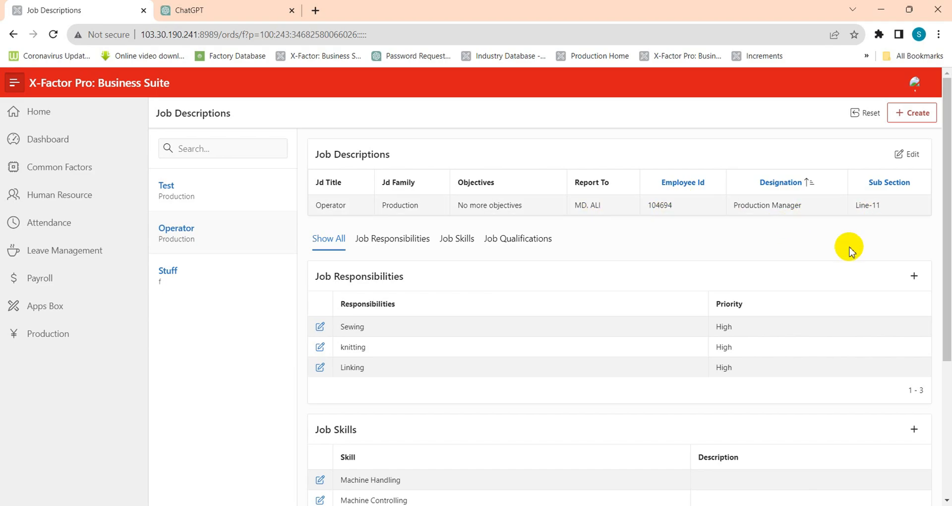
scroll(559, 282, down, 1)
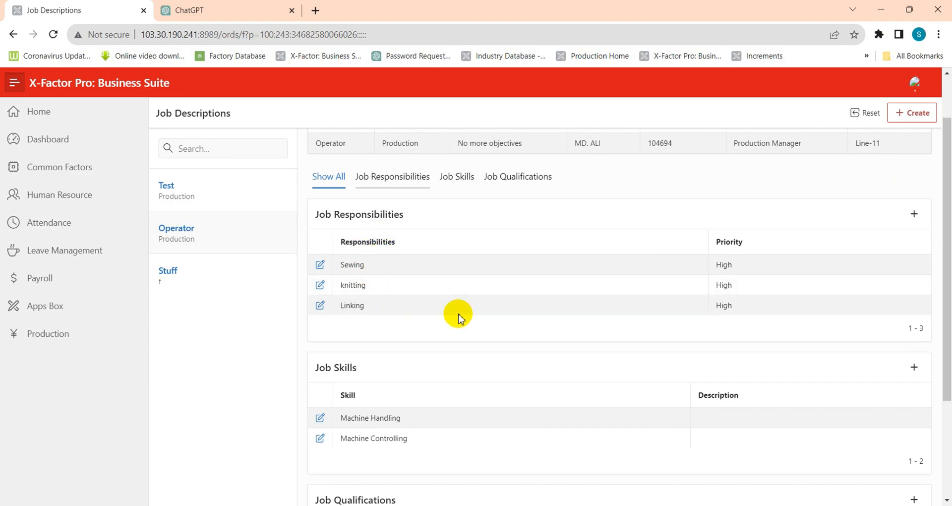
scroll(471, 322, down, 1)
scroll(473, 325, down, 3)
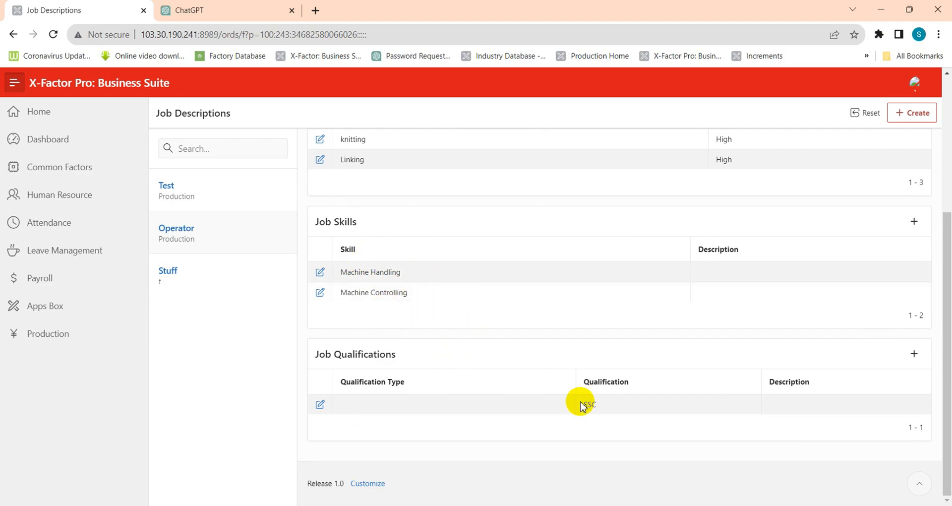
scroll(466, 369, up, 1)
scroll(466, 370, up, 5)
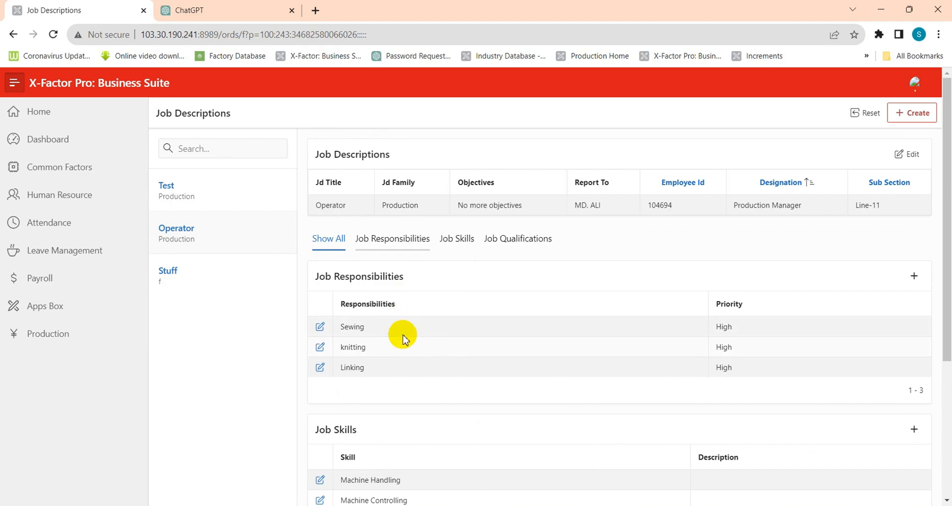
click(7, 36)
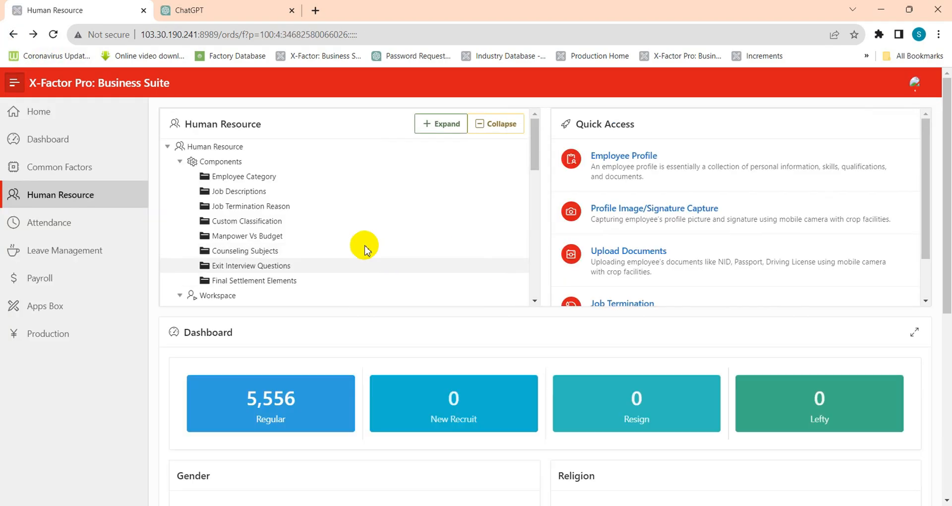
View the Job Termination Reason list from the Components branch and return to the Human Resource page
click(301, 211)
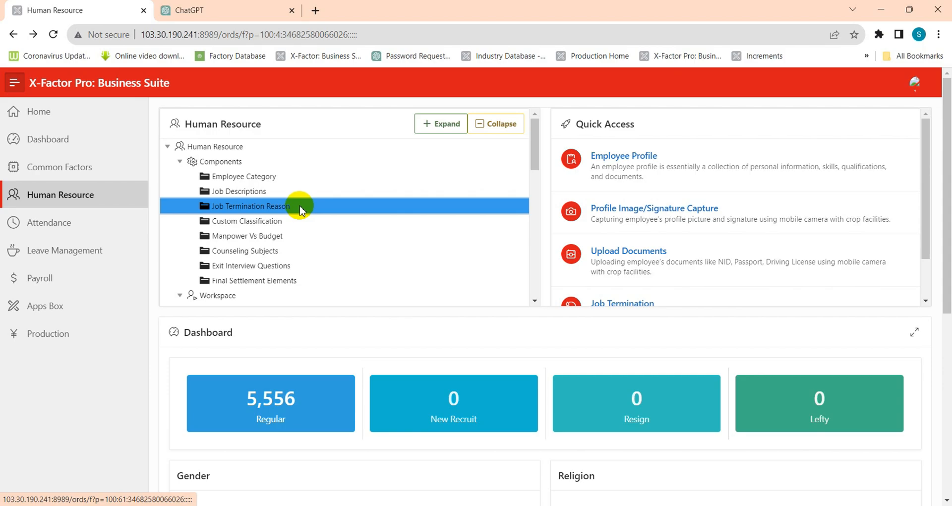
click(301, 206)
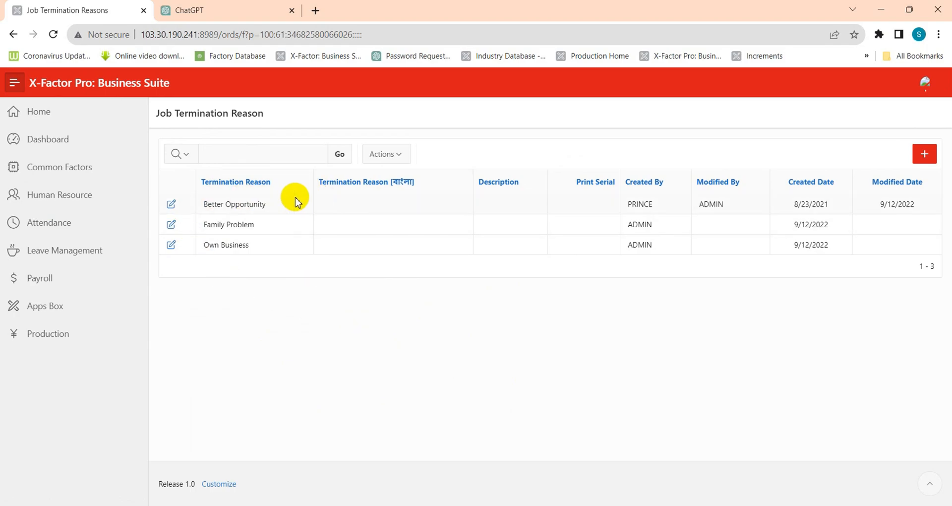
click(14, 34)
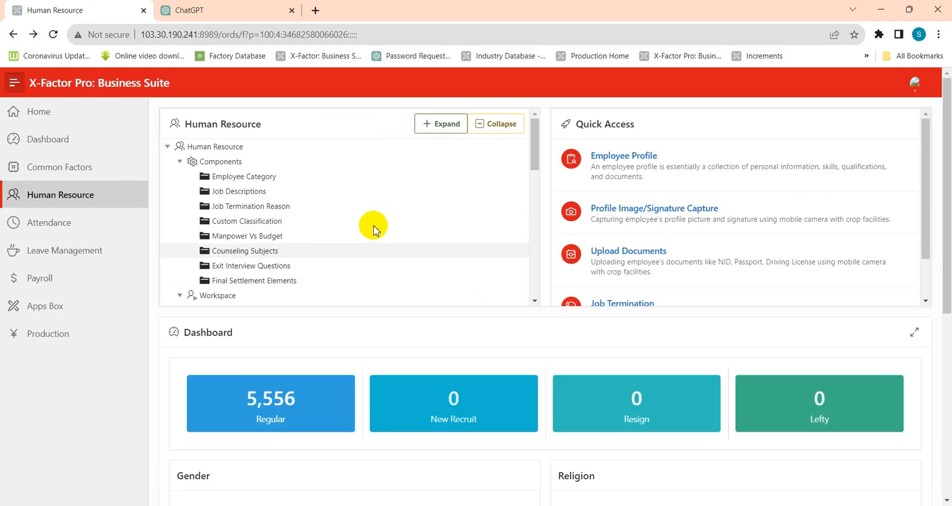
View the Custom Classification list and its blank creation form, and return to the Human Resource page without adding a class
click(276, 228)
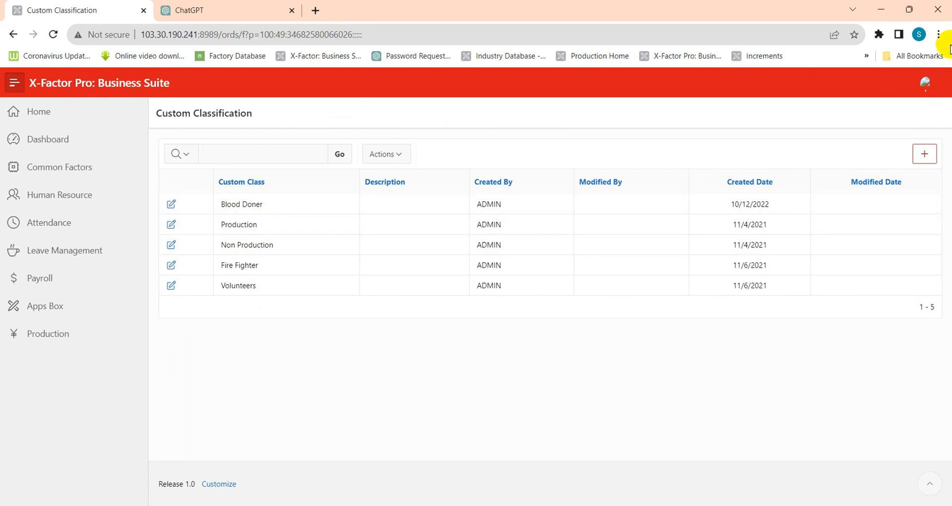
click(925, 154)
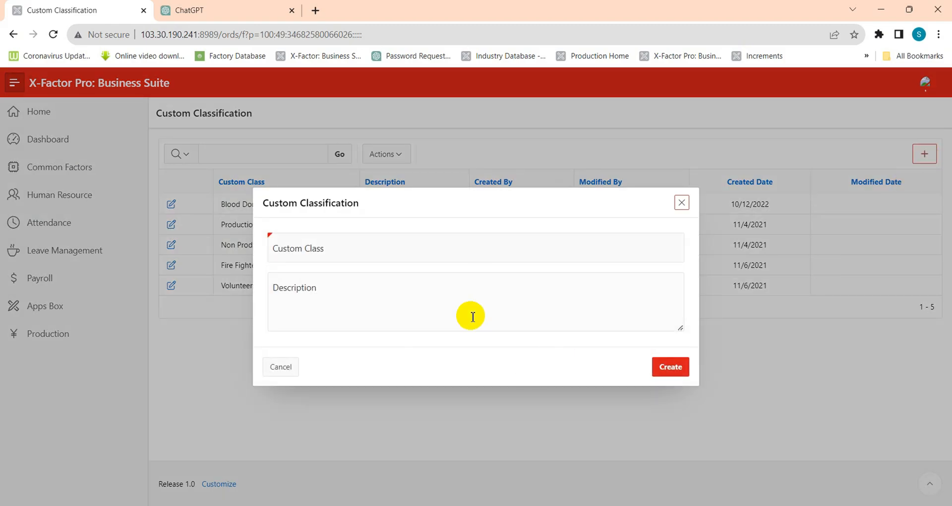
click(682, 203)
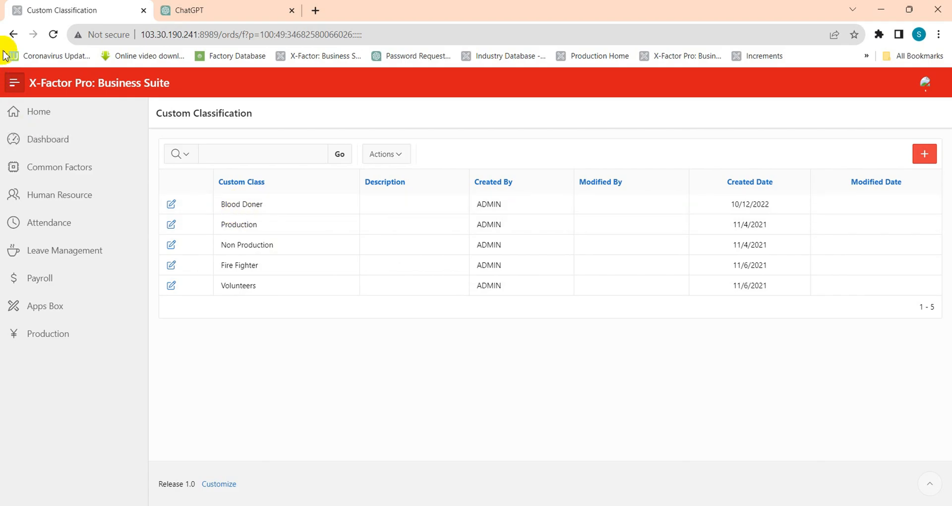
click(13, 34)
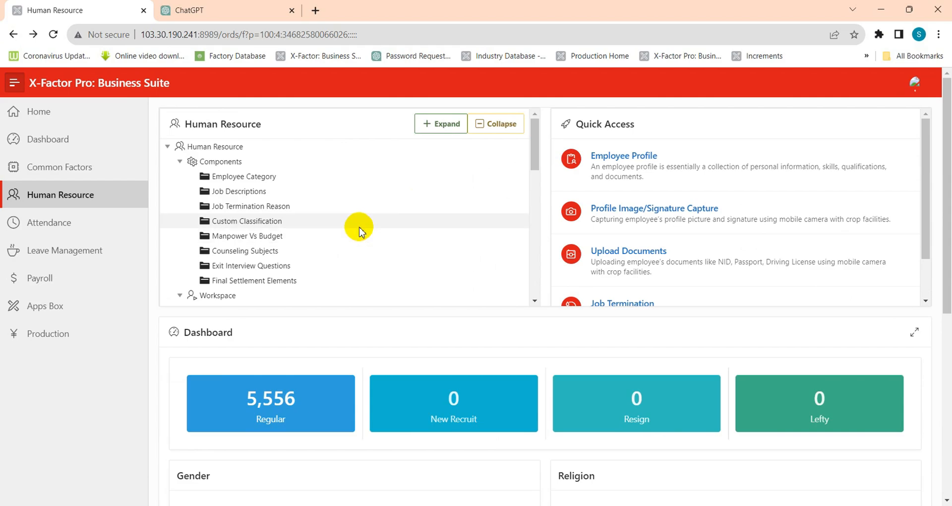
Open Manpower Vs Budget from the Components branch and filter the manpower plan by the Jr. Operator designation
click(349, 239)
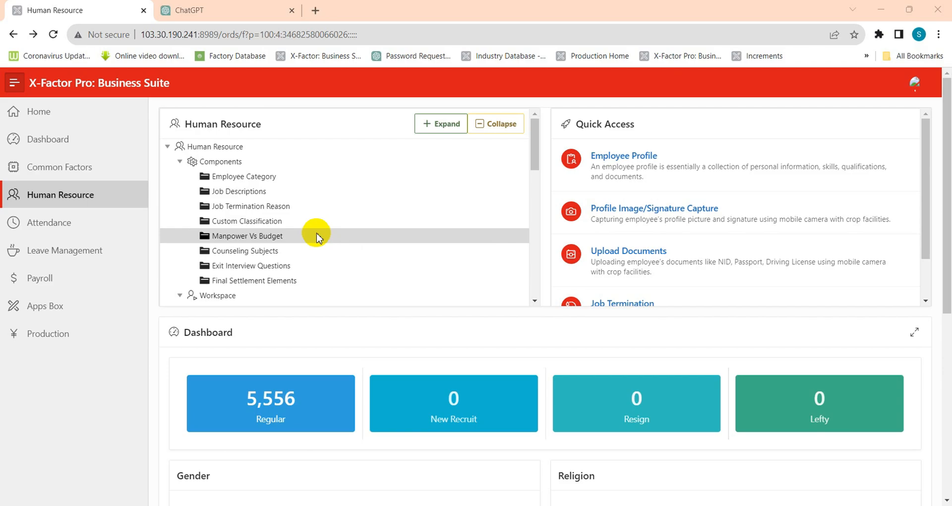
click(251, 242)
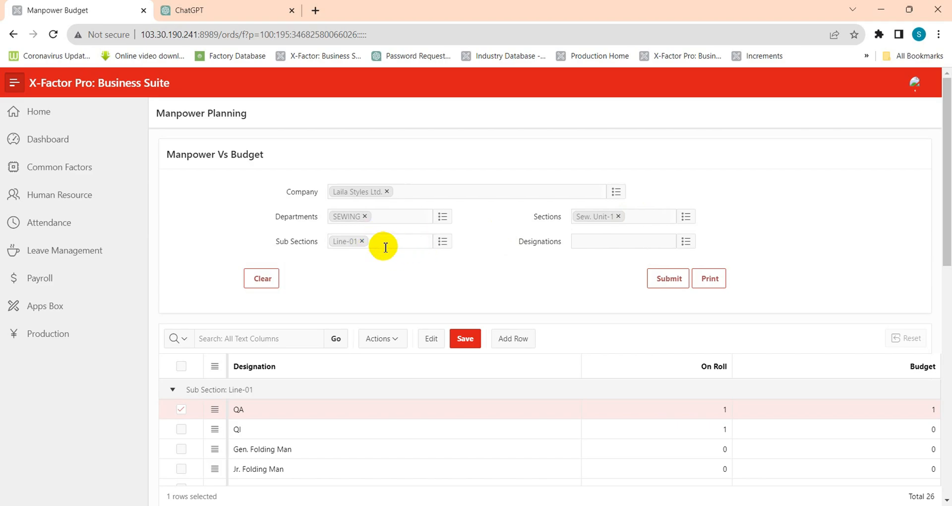
click(686, 241)
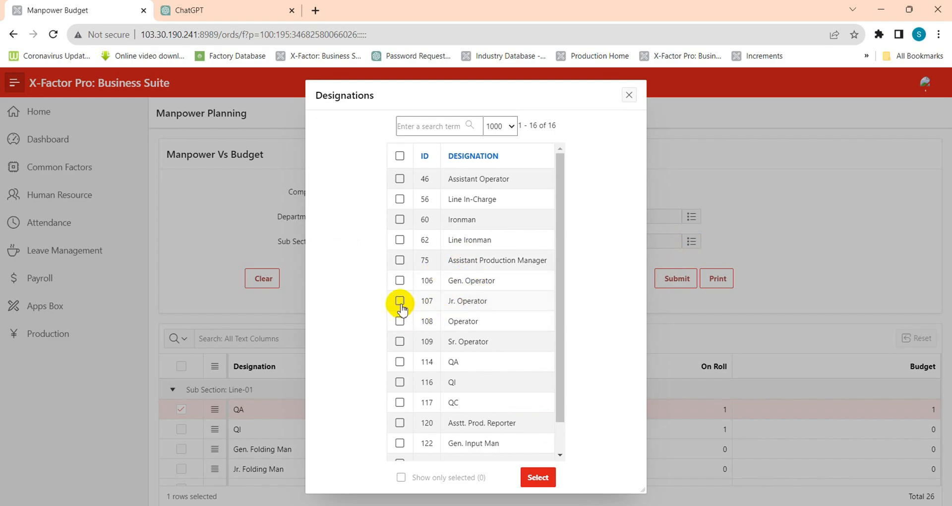
click(399, 300)
click(537, 478)
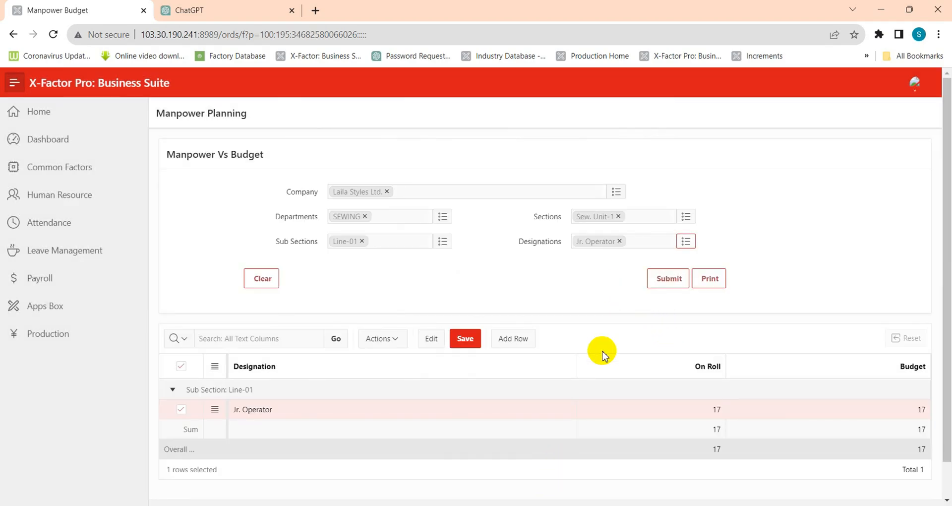
Submit the manpower filter and compare the Jr. Operator row's On Roll and Budget figures
click(668, 280)
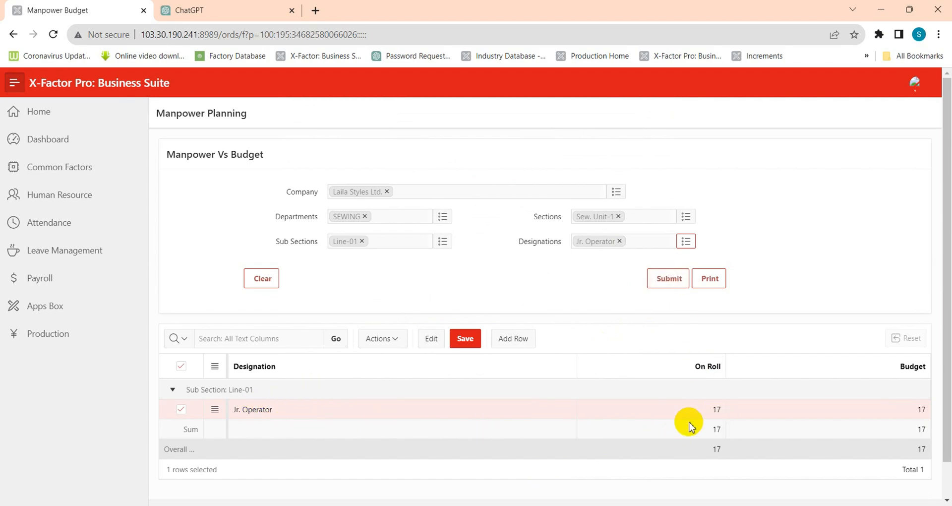
click(708, 410)
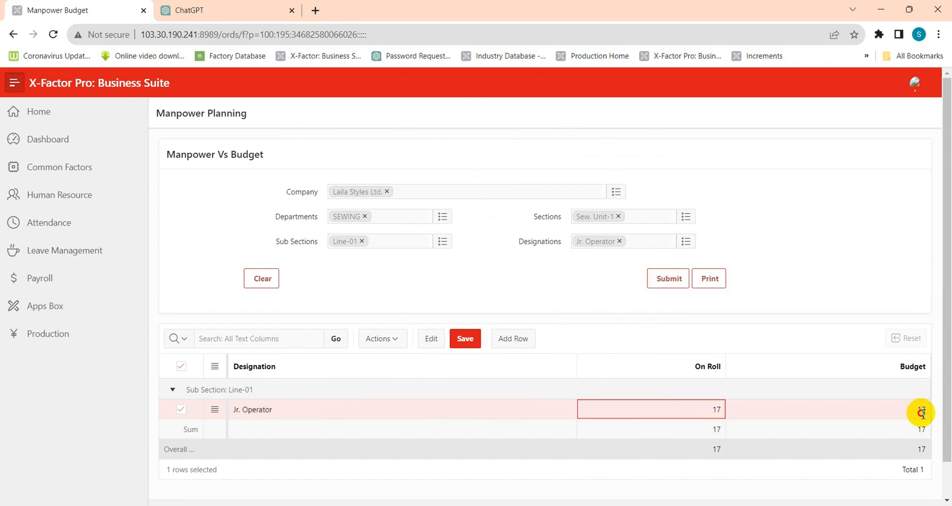
click(921, 412)
View the printable Manpower Vs Budget report, close it, and return to the Human Resource page without saving changes
click(708, 280)
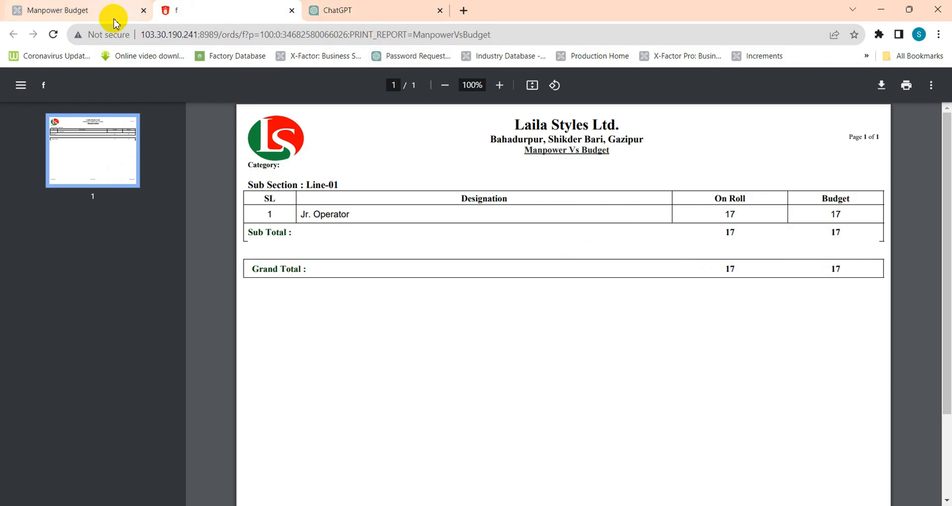
click(290, 10)
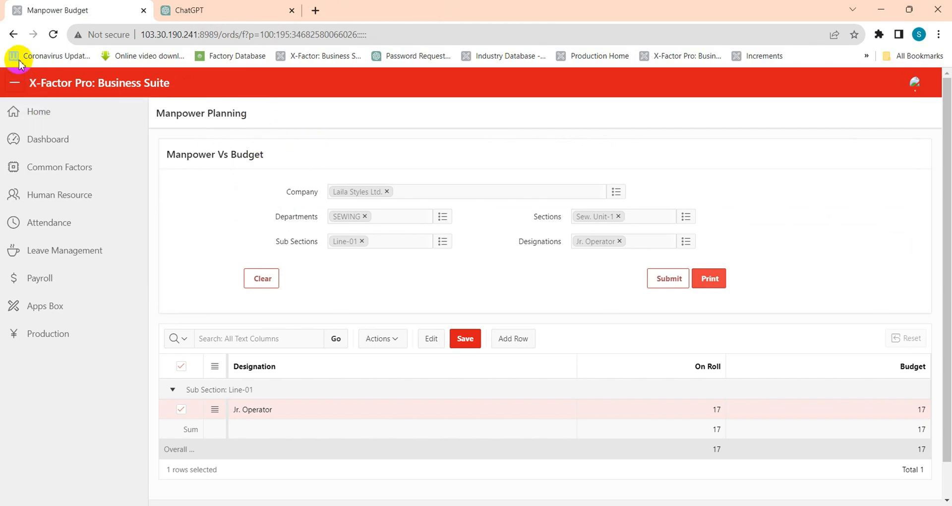
click(14, 35)
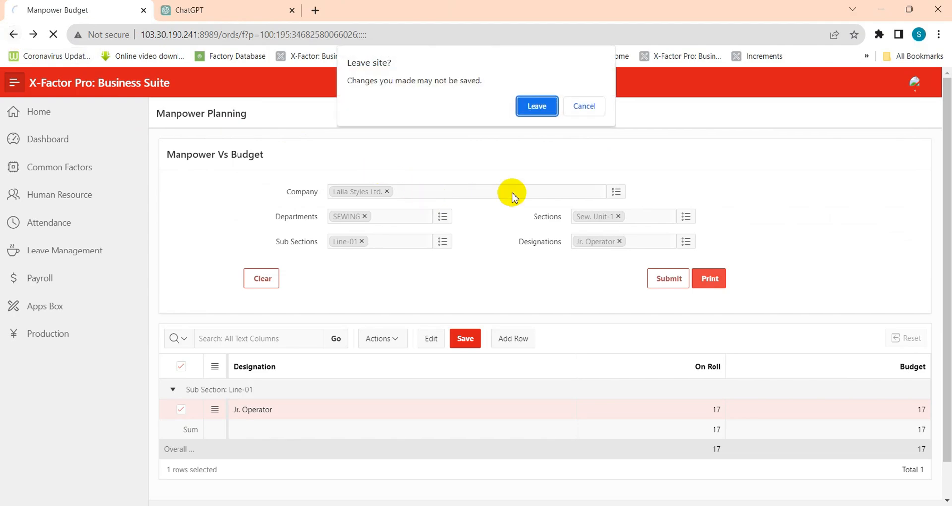
click(529, 108)
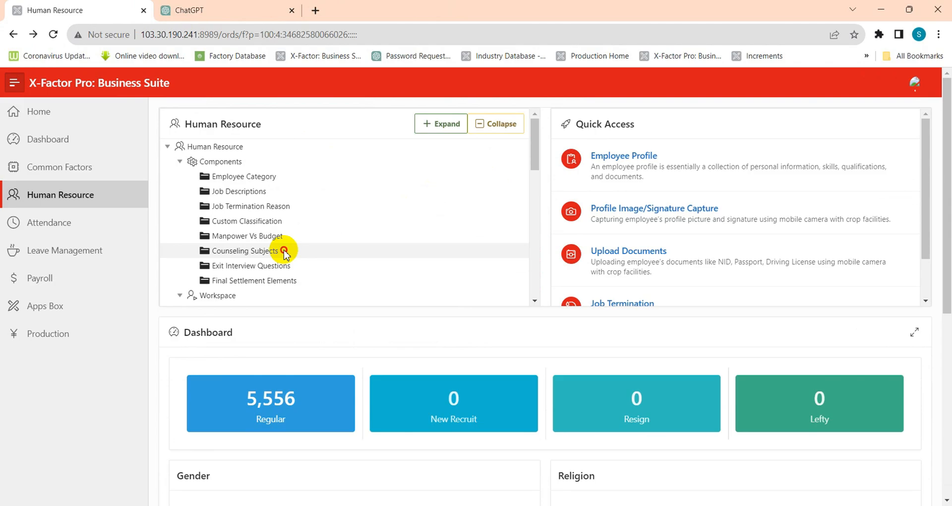
View the Counseling Subjects list from the Components branch and return to the Human Resource page
click(286, 254)
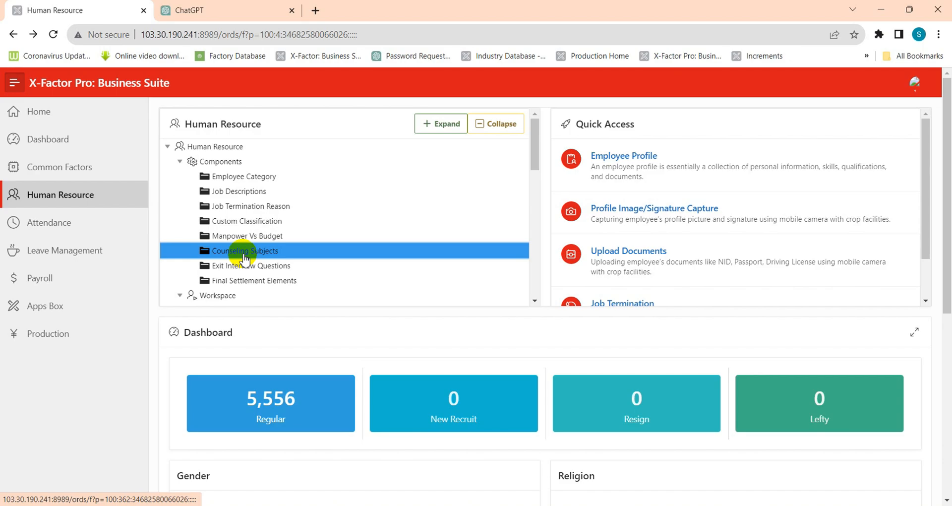
click(245, 258)
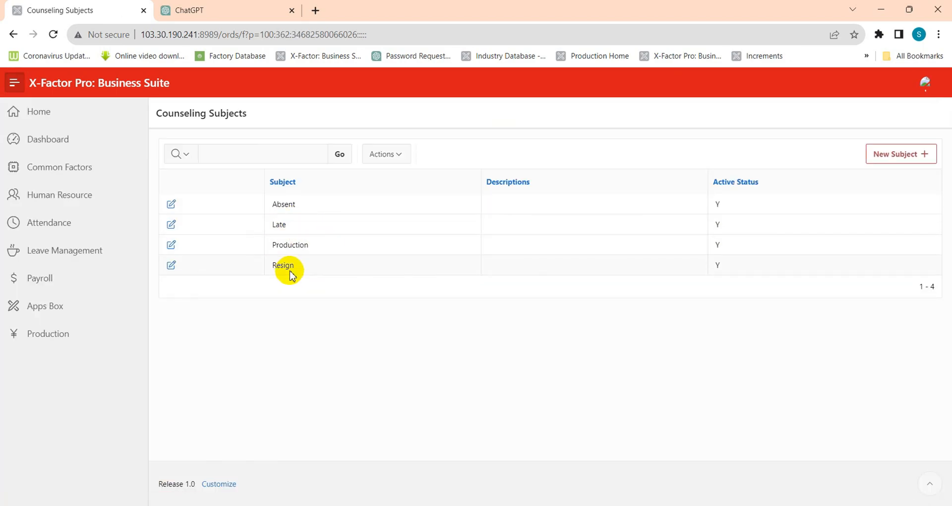
click(13, 34)
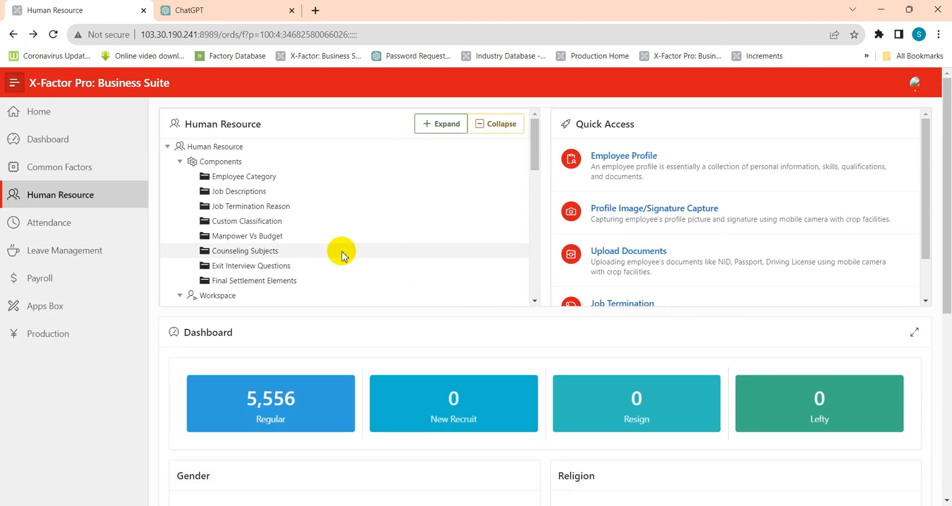
View the Exit Interview Questions list from the Components branch and exit to the Human Resource page
scroll(340, 248, down, 1)
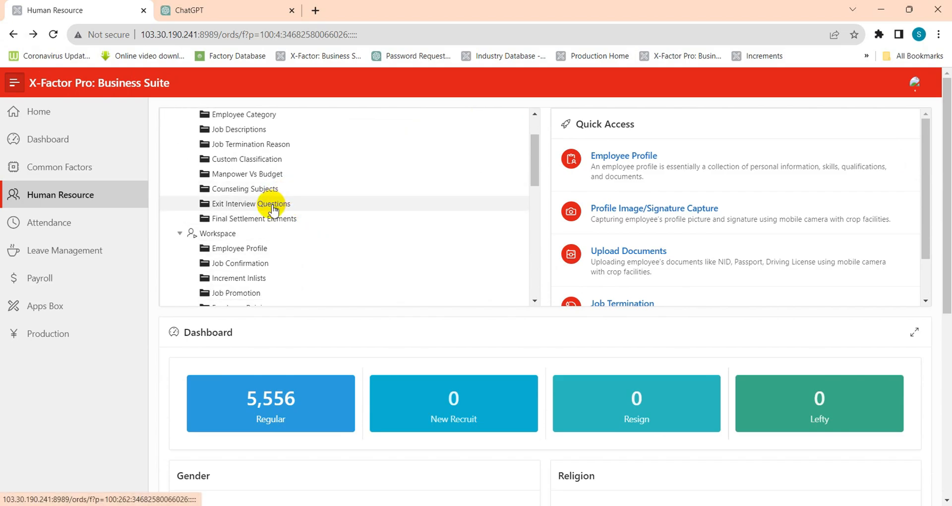
click(274, 205)
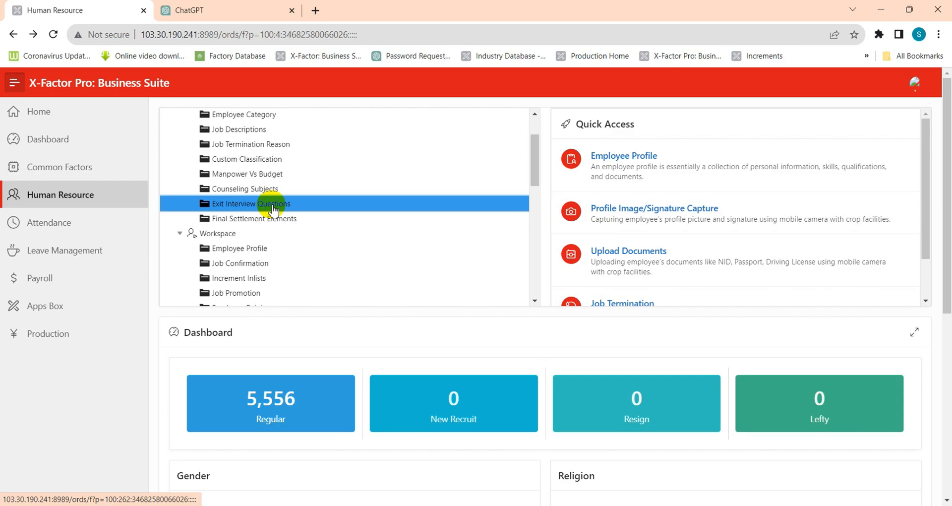
click(272, 208)
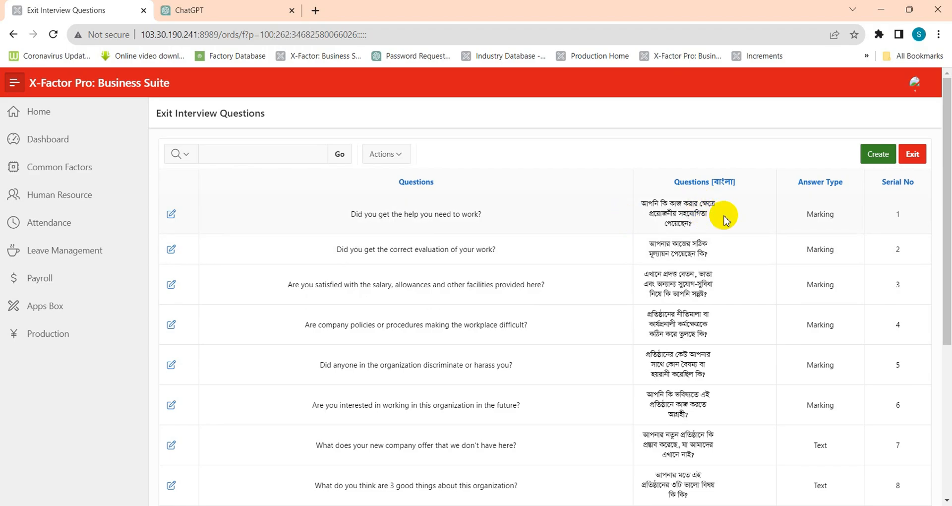
click(918, 155)
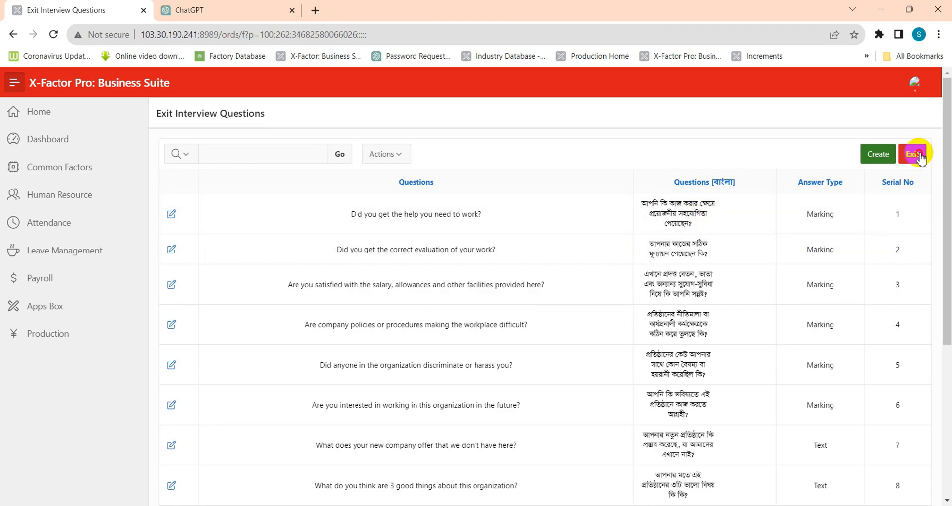
Review the Resignation element's values in Final Settlement Elements, and return to the Human Resource page
scroll(287, 268, down, 1)
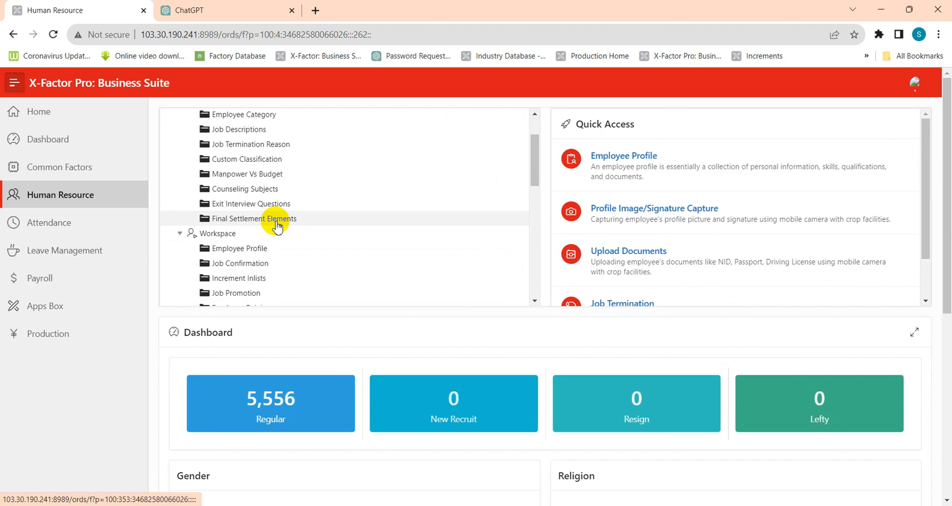
click(276, 224)
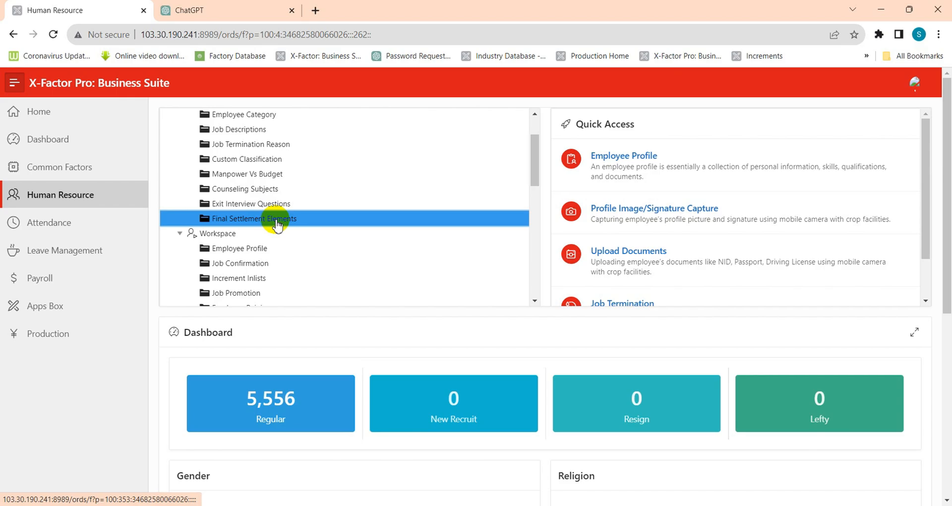
click(277, 224)
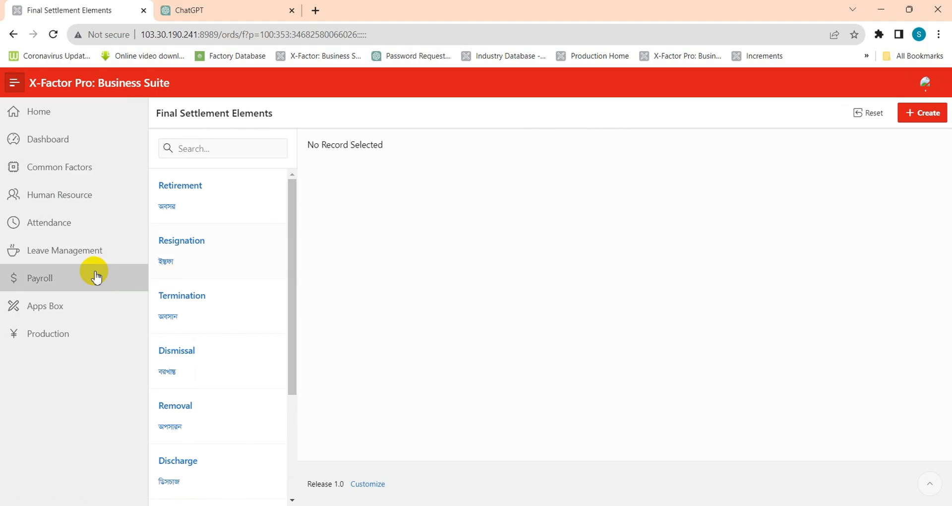
click(194, 252)
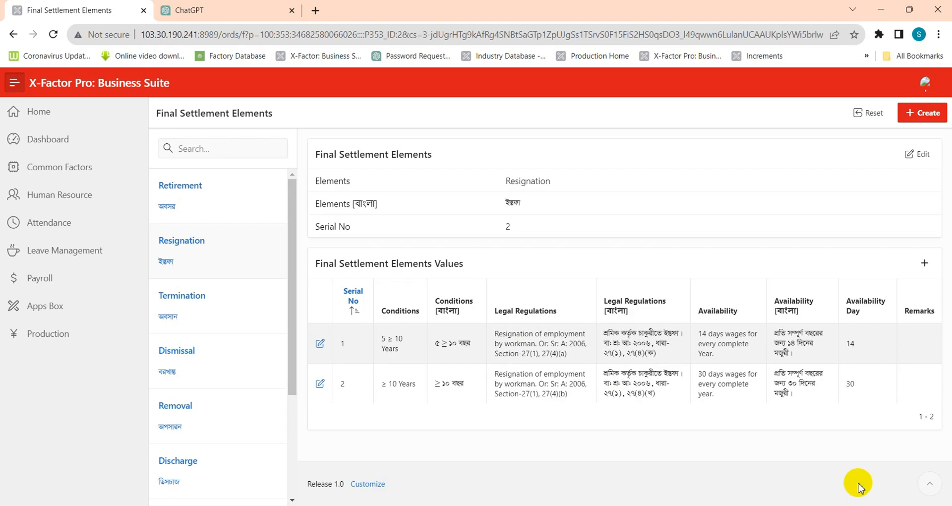
click(17, 37)
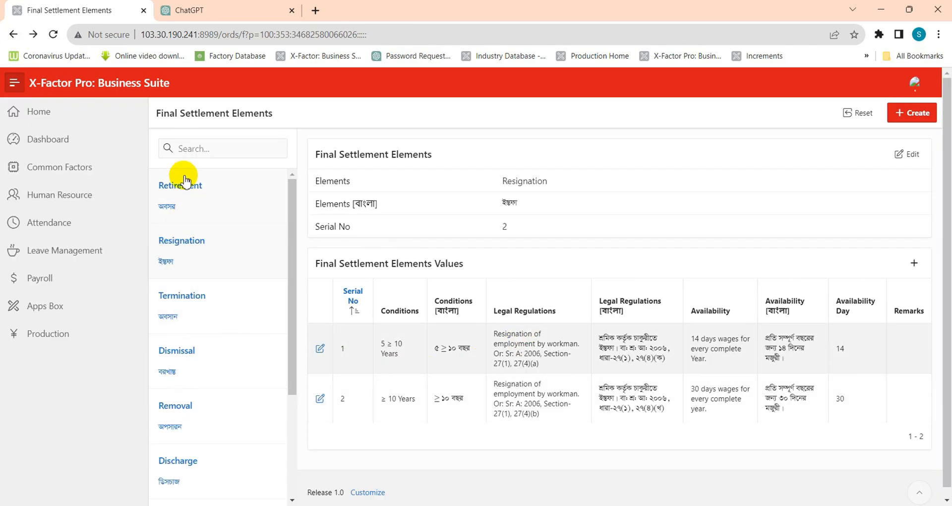
click(13, 35)
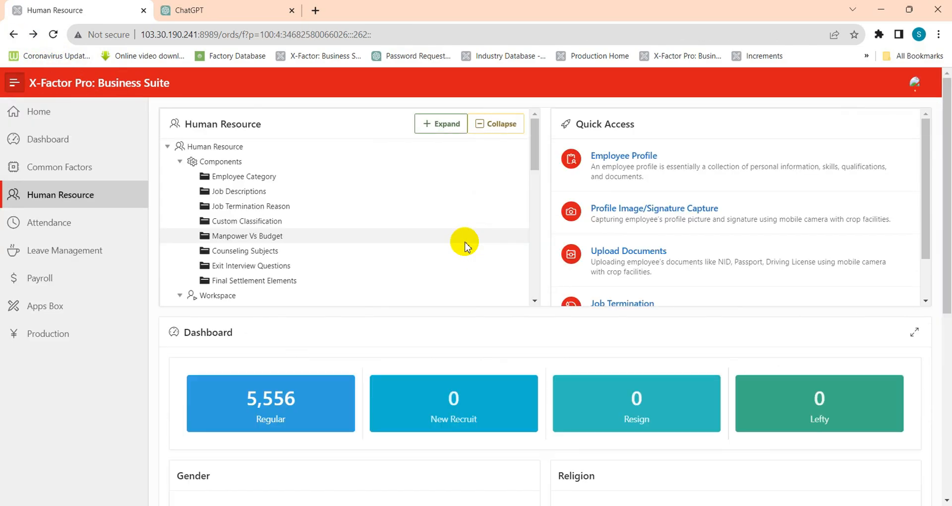
Open Employee Profile from the Workspace branch and bring up the blank form for a new profile
scroll(312, 228, down, 3)
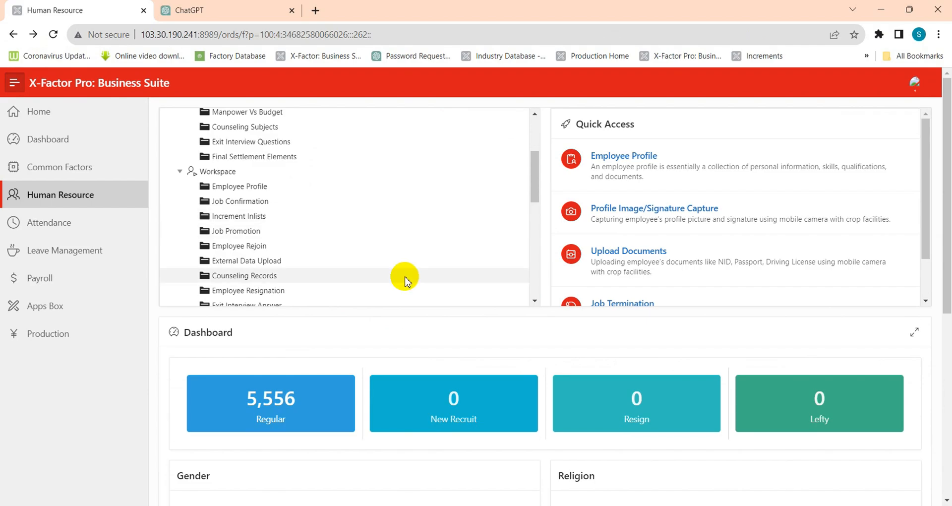
click(278, 191)
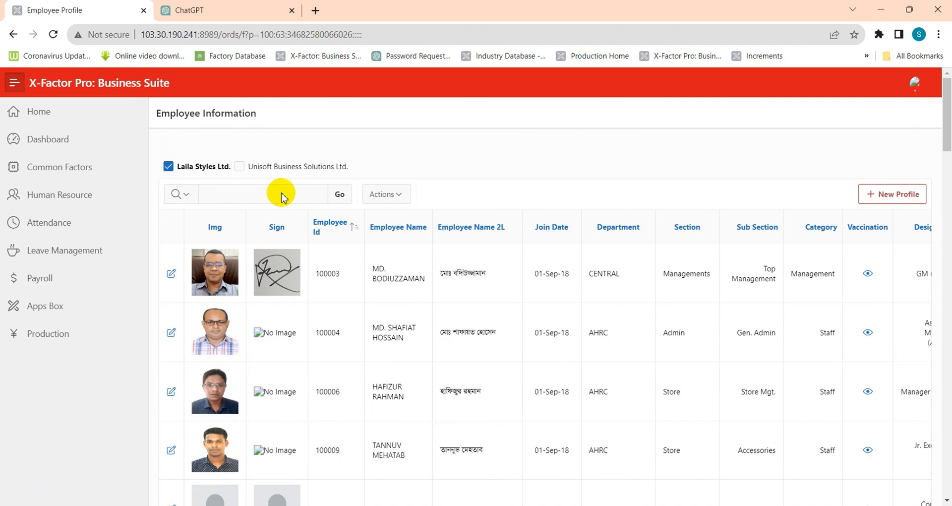
click(895, 198)
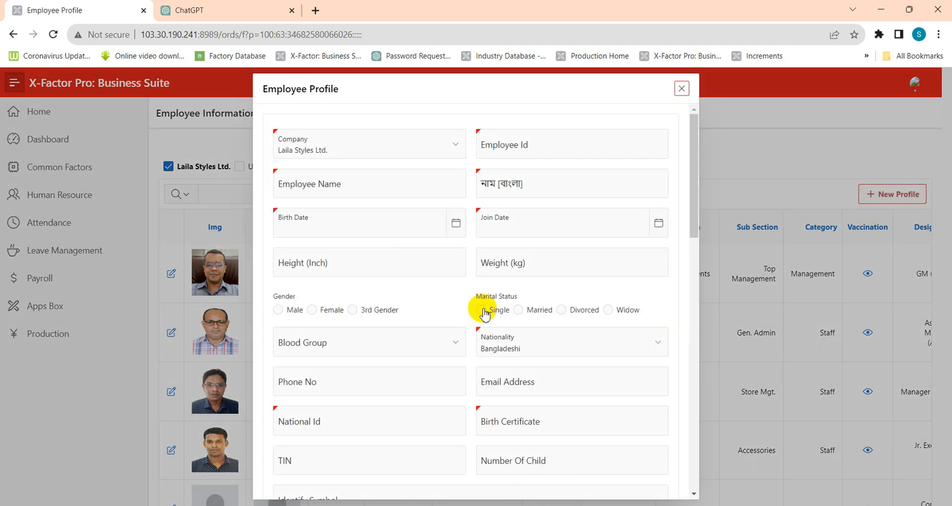
Examine the new employee profile form's fields, from personal details and photo uploads to job details and Custom Class
scroll(478, 170, down, 4)
scroll(481, 171, up, 3)
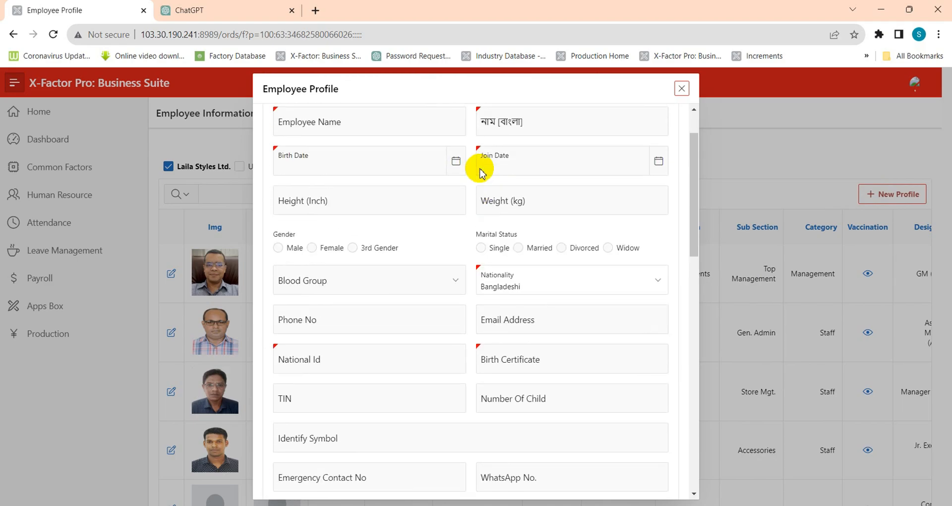
scroll(480, 172, up, 1)
scroll(480, 172, down, 3)
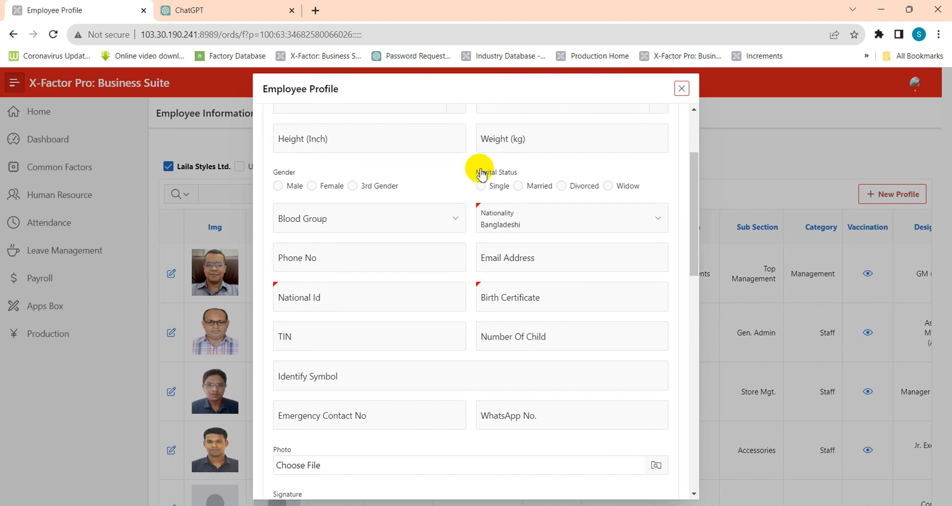
scroll(481, 175, down, 3)
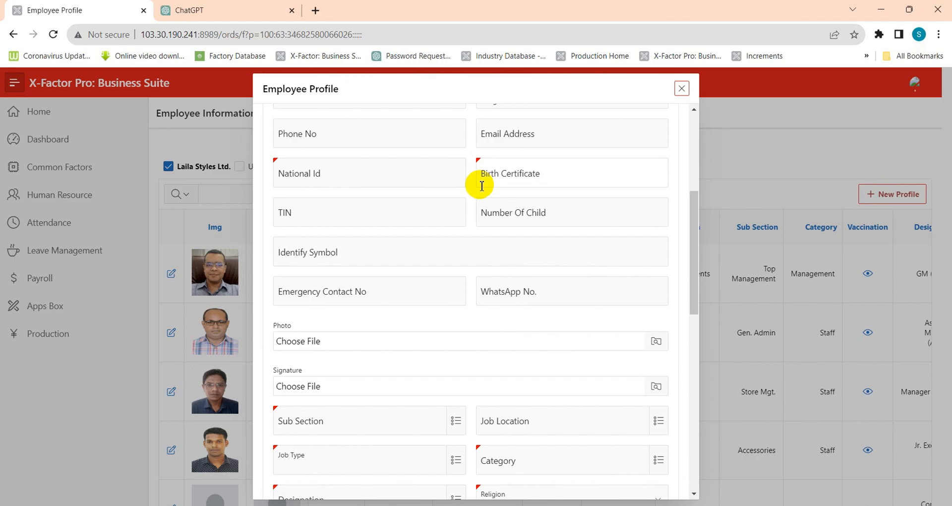
scroll(481, 185, down, 6)
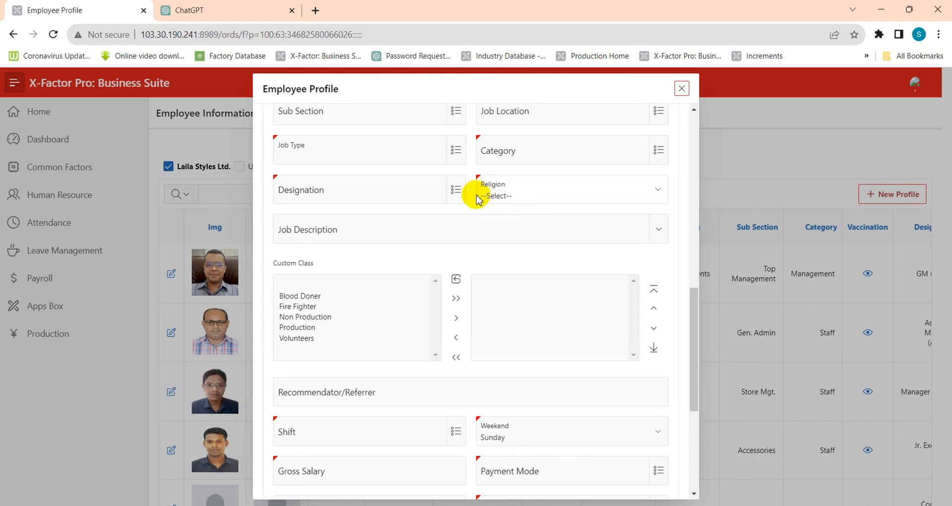
scroll(478, 197, up, 5)
scroll(474, 193, down, 1)
scroll(474, 194, down, 2)
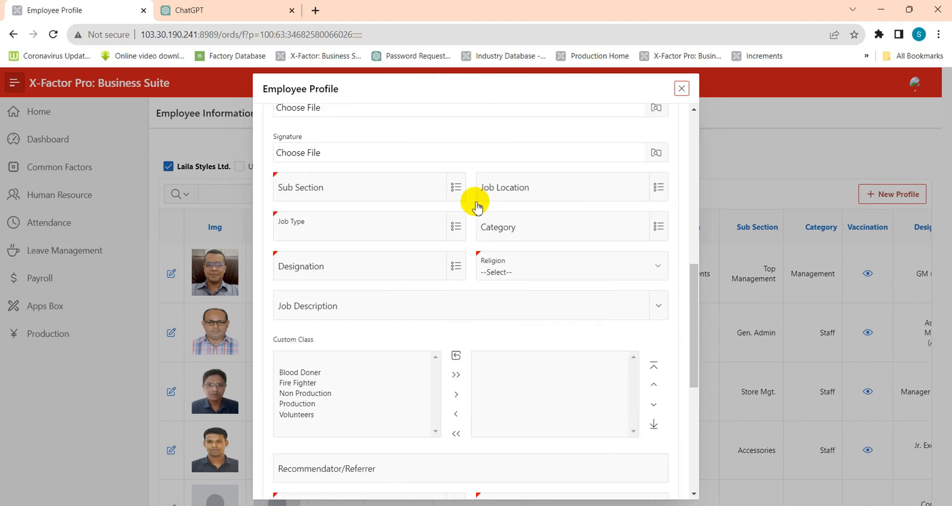
scroll(477, 207, down, 2)
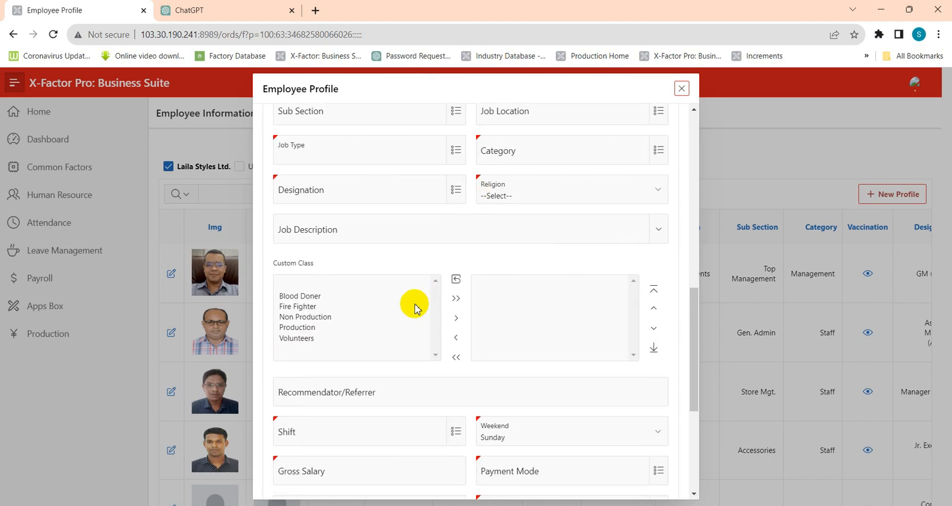
Assign the Blood Doner and Fire Fighter custom classes in the new profile form, and close it without saving
click(306, 296)
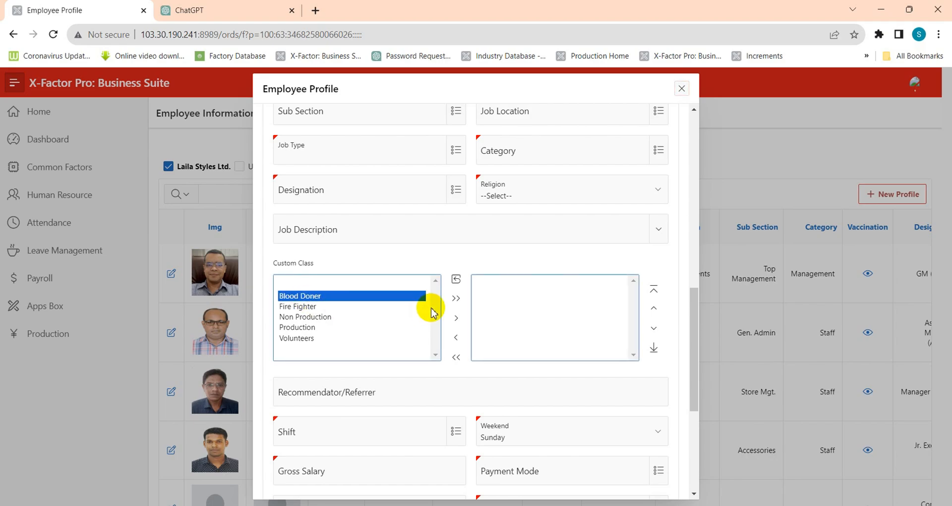
click(458, 319)
click(298, 296)
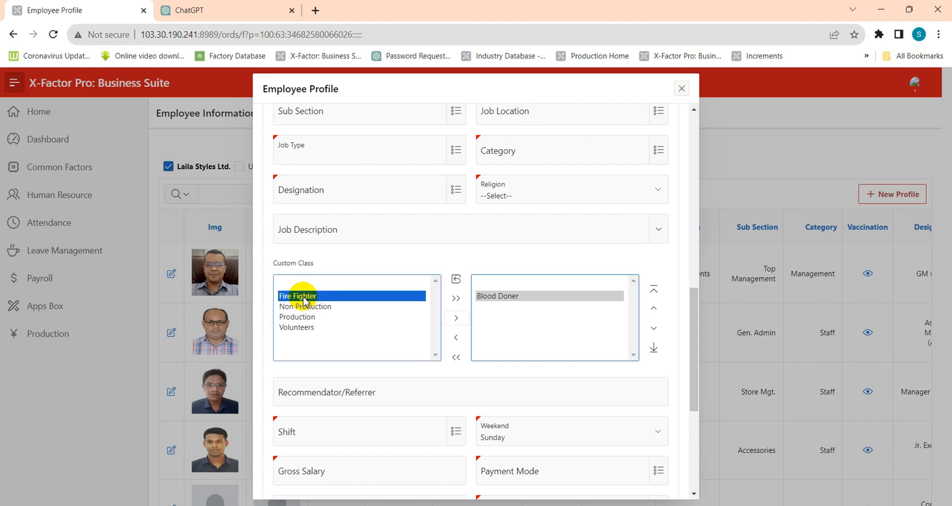
click(456, 317)
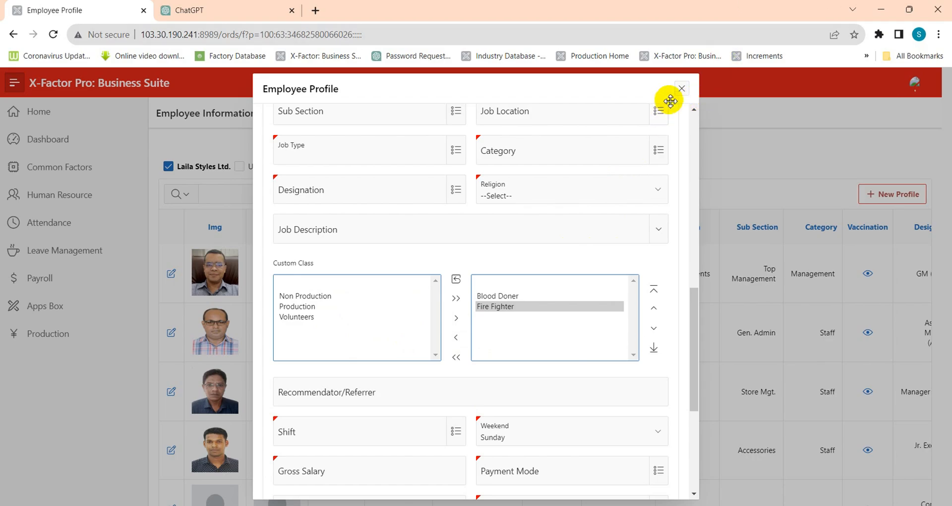
click(682, 88)
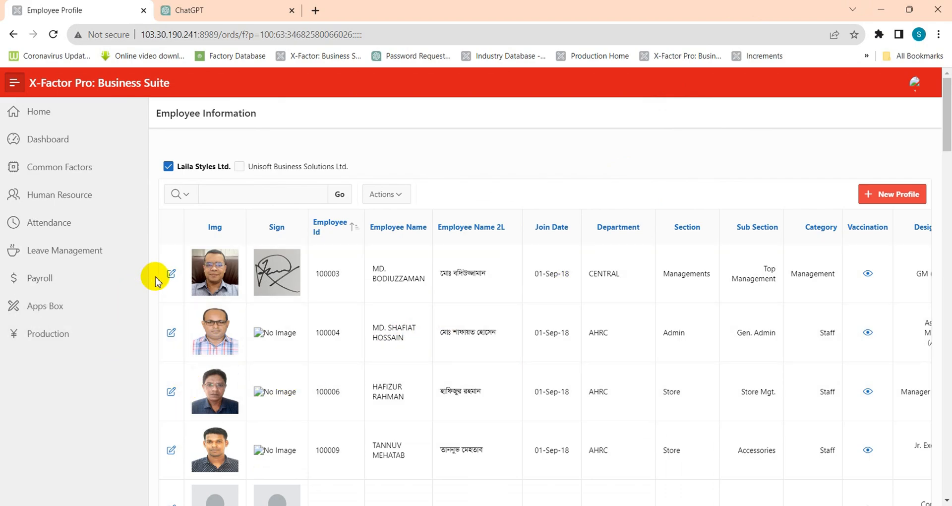
Open the first listed employee's record and preview the PDF file attached to the National Id document
click(172, 276)
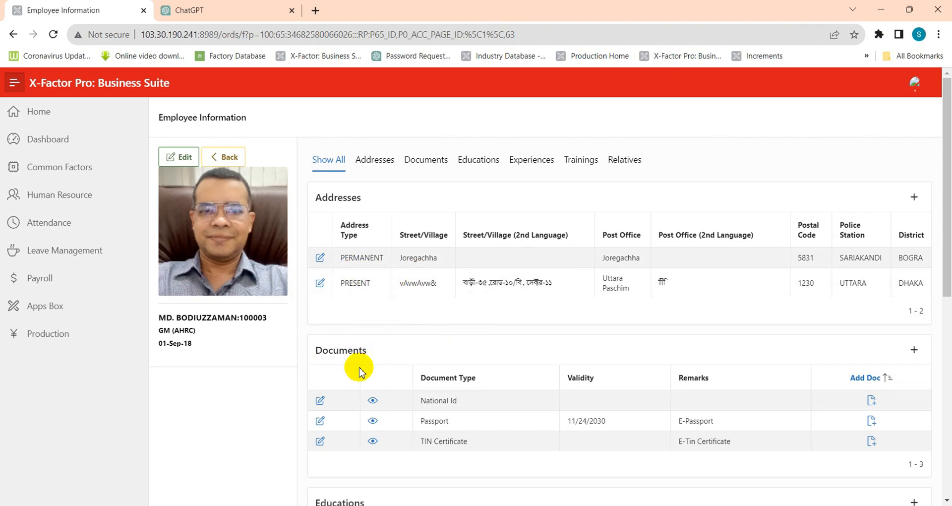
click(373, 401)
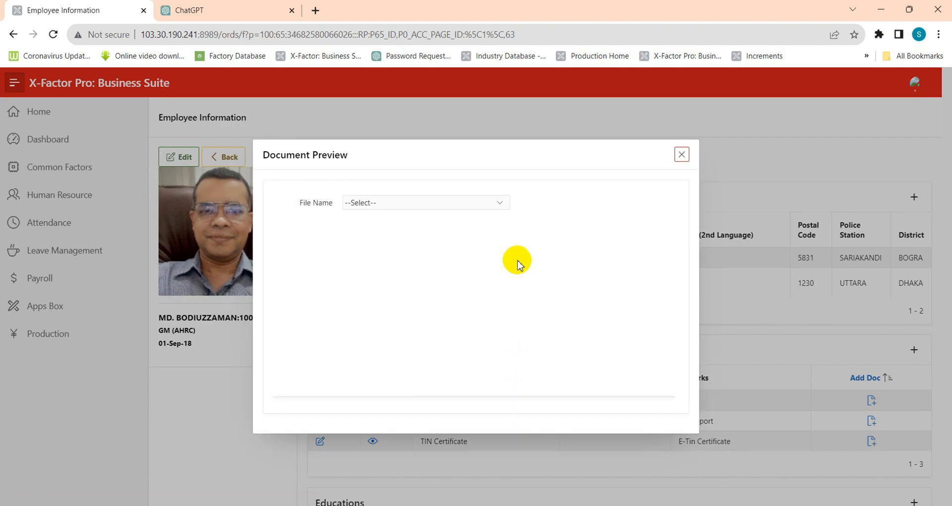
click(502, 205)
click(453, 224)
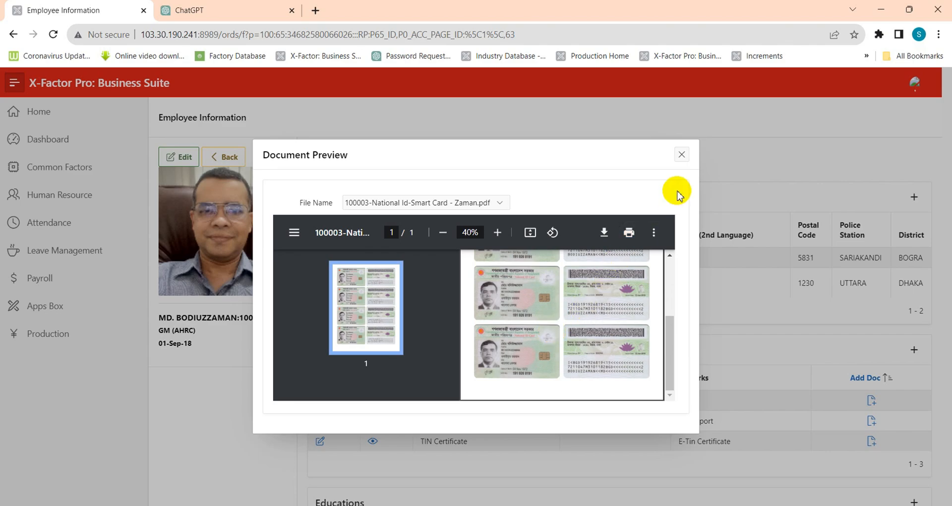
Close the National Id preview, preview the PDF file attached to the employee's Passport document, and close it
click(682, 154)
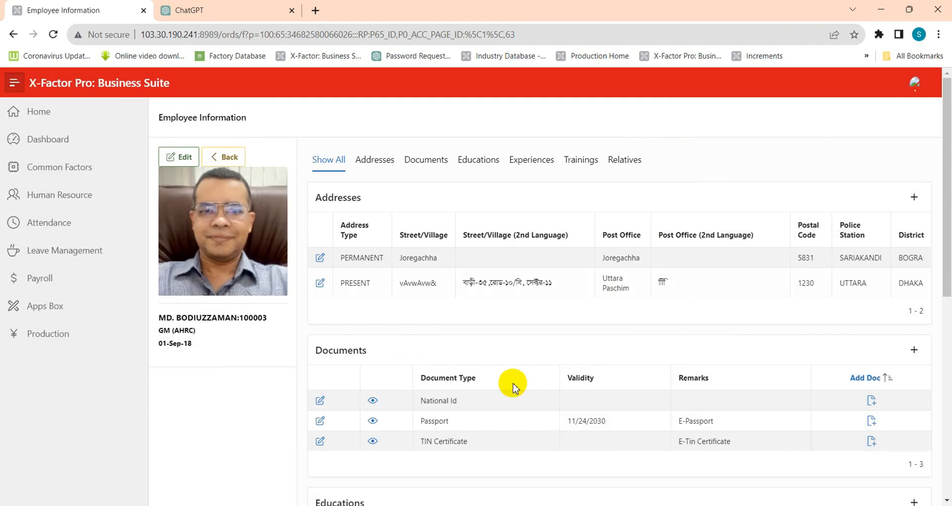
click(379, 425)
click(485, 213)
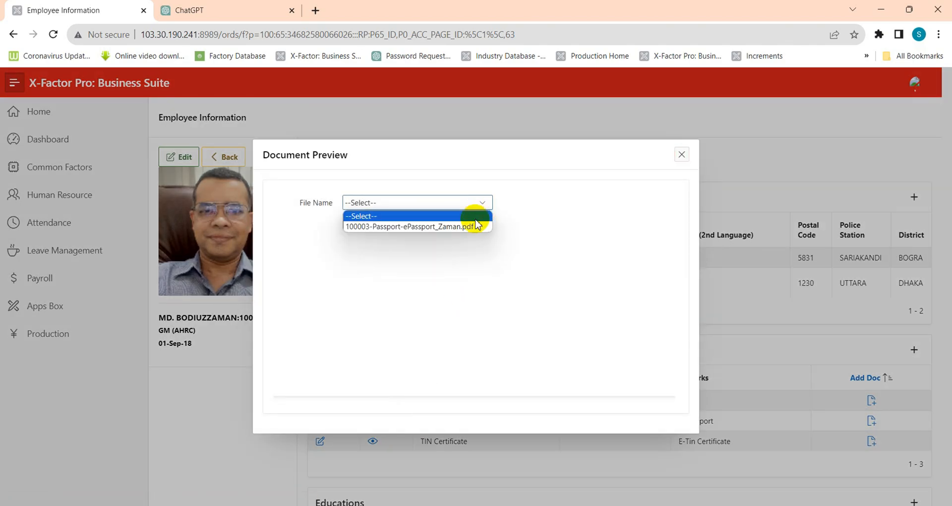
click(463, 228)
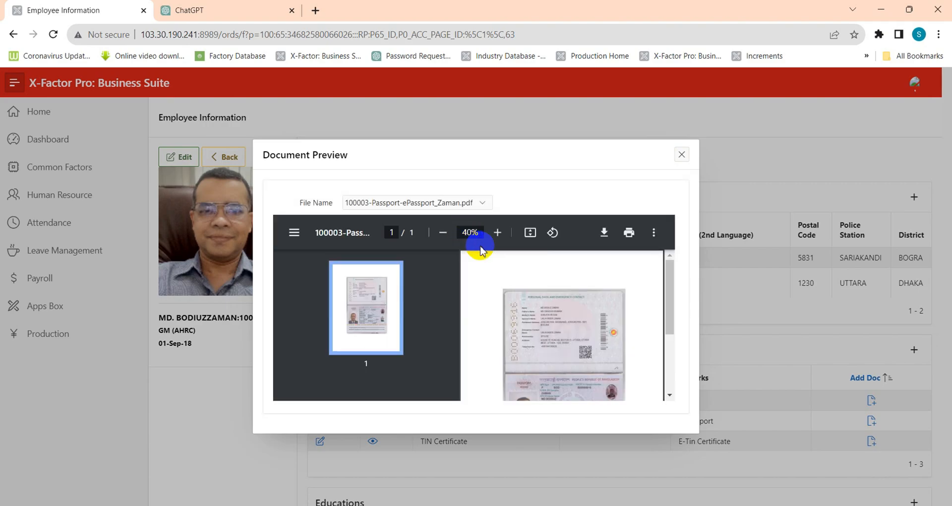
scroll(573, 320, down, 2)
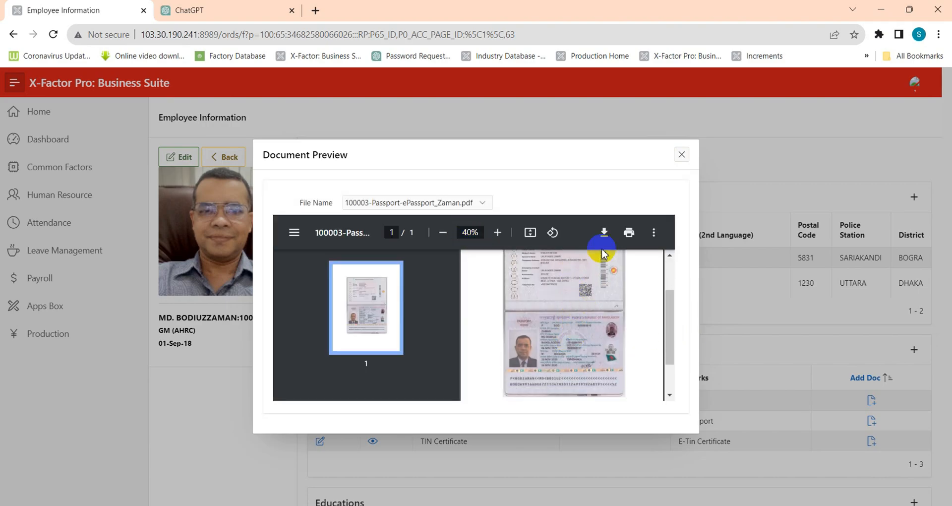
click(680, 155)
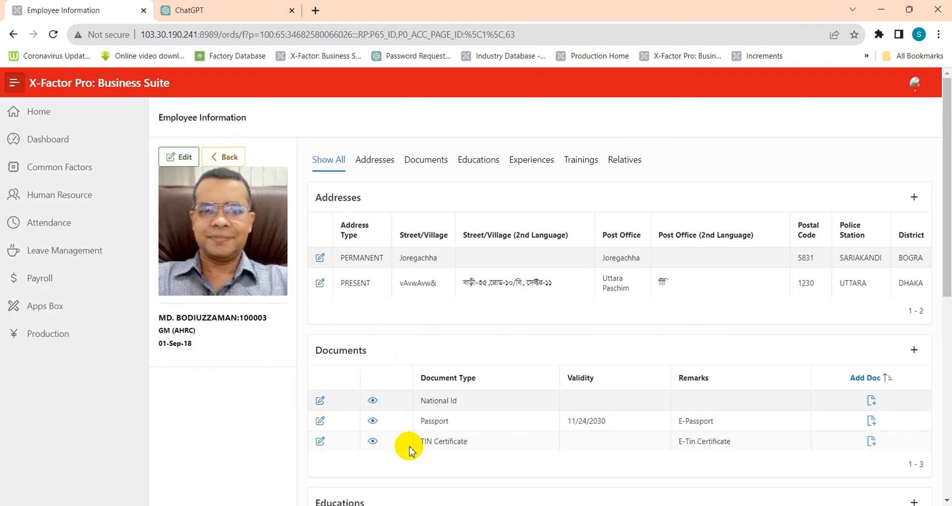
Preview the PDF file attached to the employee's TIN Certificate document down to its end, and close the preview
click(375, 442)
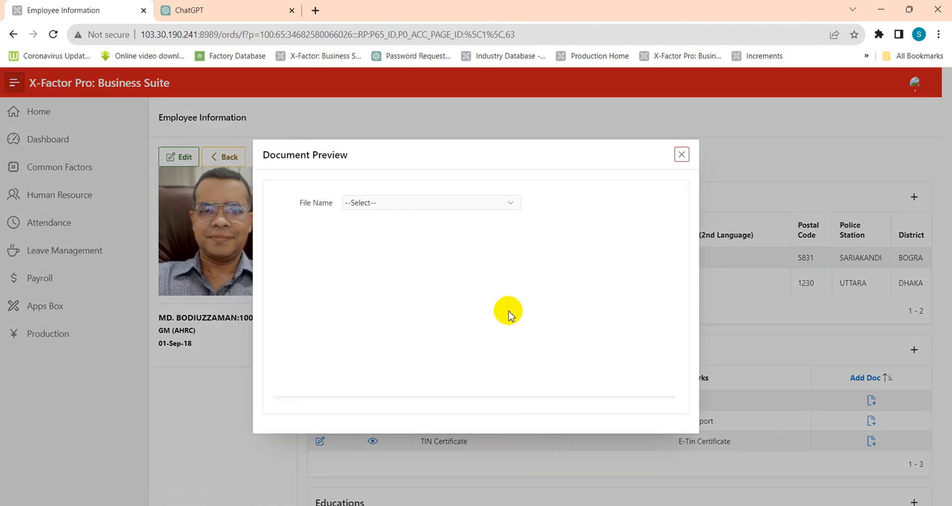
click(503, 205)
click(484, 231)
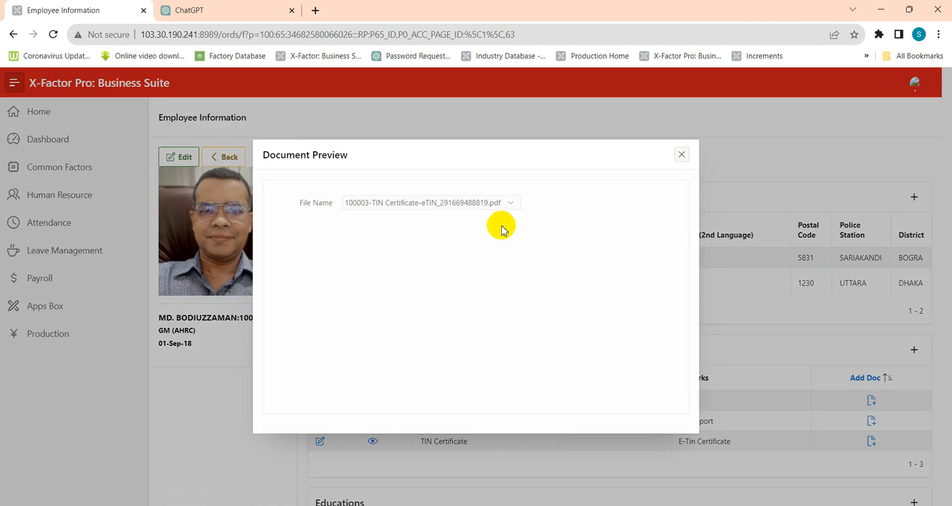
scroll(605, 339, down, 2)
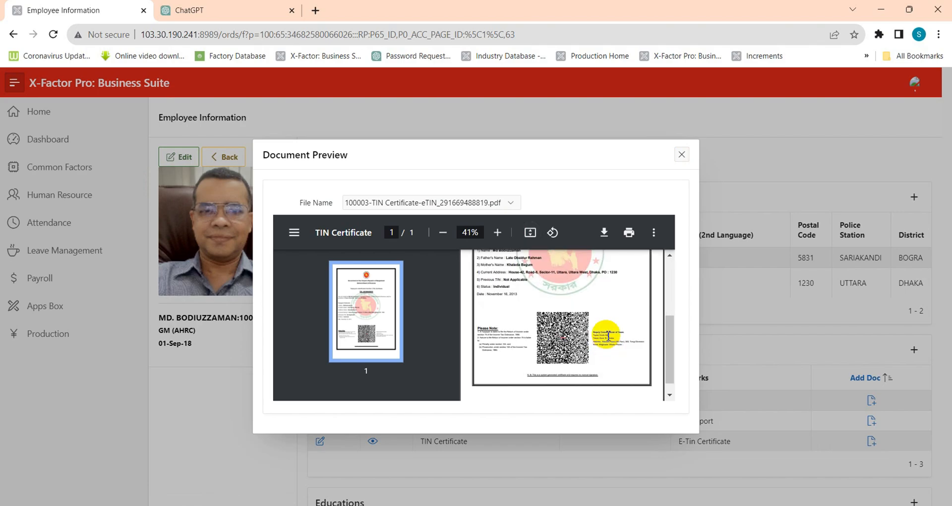
click(682, 154)
Look through the Educations, Experiences, Trainings and Relatives sections of the full employee record
scroll(623, 377, down, 3)
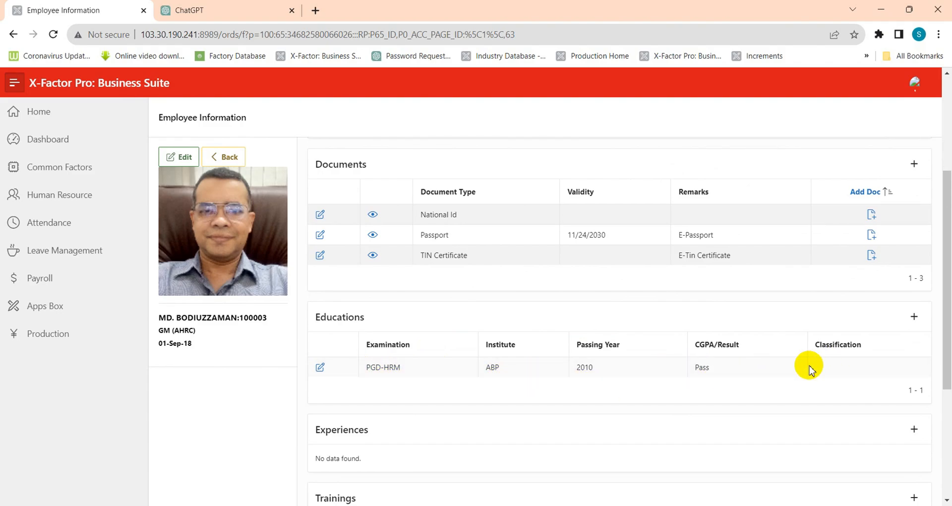
scroll(644, 363, down, 4)
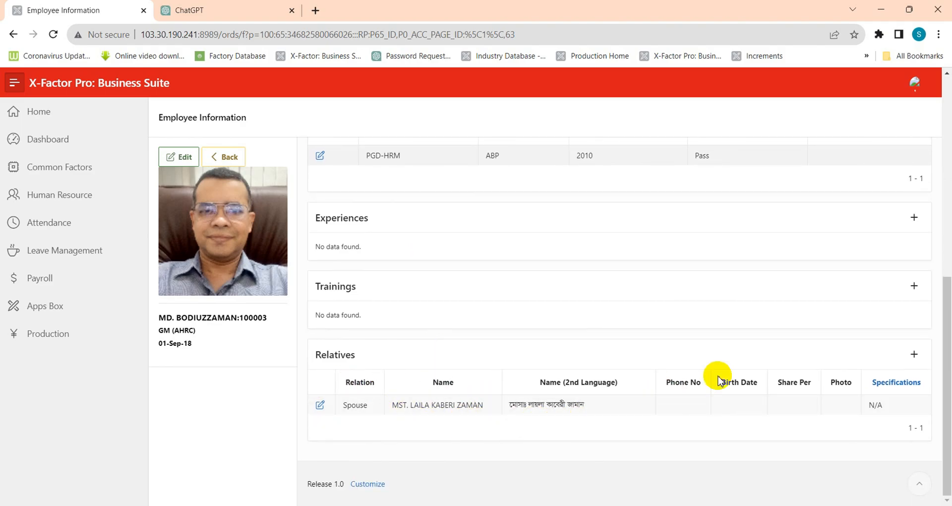
scroll(716, 364, up, 6)
scroll(404, 288, up, 2)
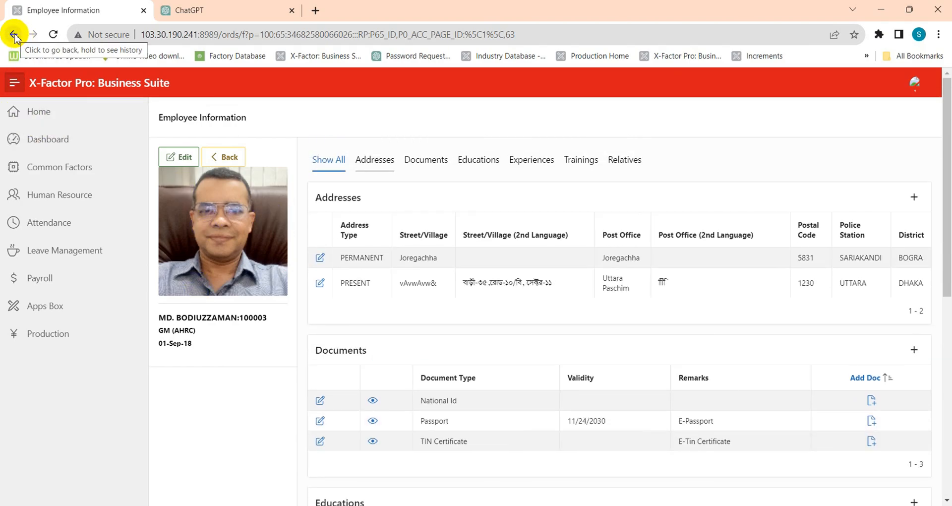
View the employee's Addresses, Documents, Educations, Trainings and Relatives sections one at a time
click(381, 171)
click(423, 161)
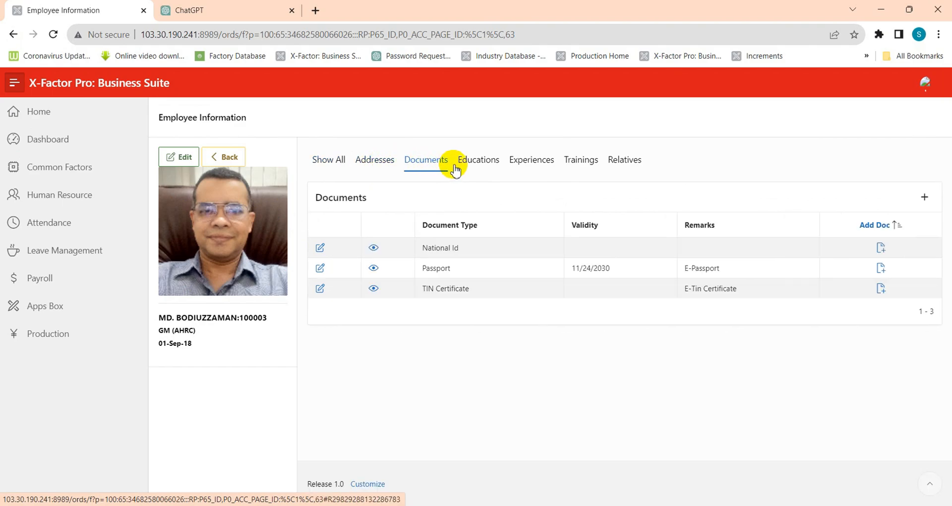
click(470, 165)
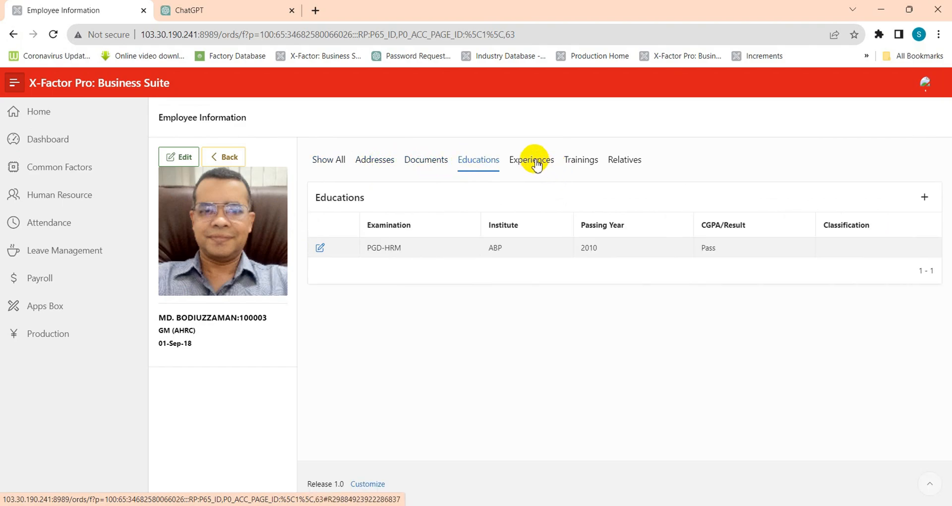
click(578, 164)
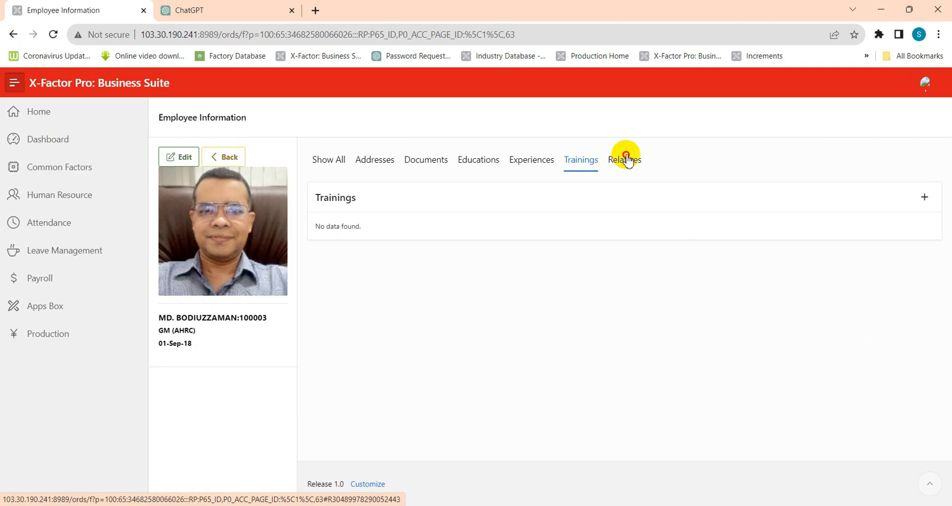
click(626, 159)
Return to the Human Resource page, select Job Confirmation in the Workspace branch, and open Increment Inlists
click(13, 34)
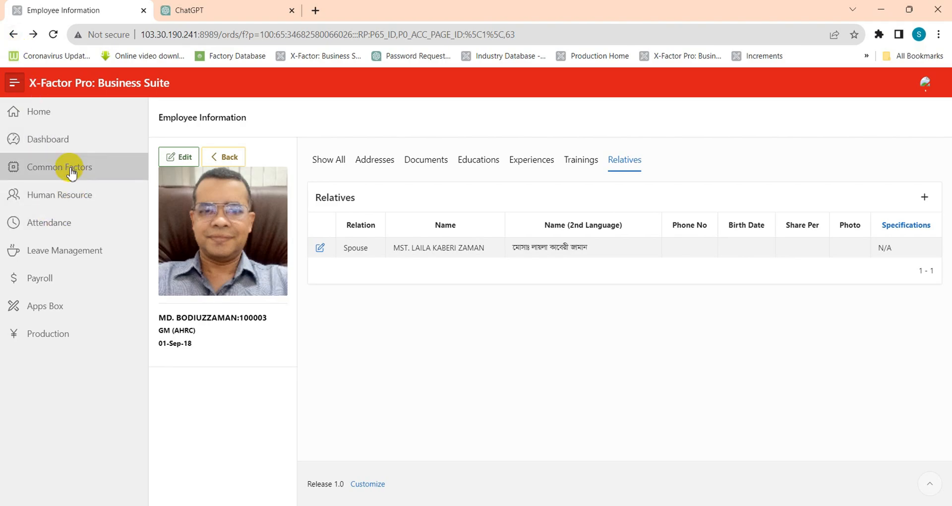
click(69, 197)
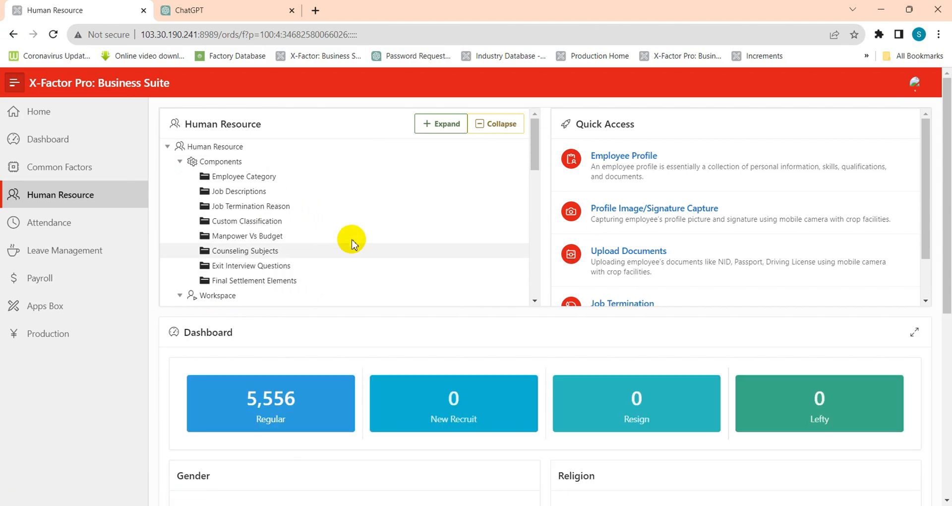
scroll(347, 235, down, 2)
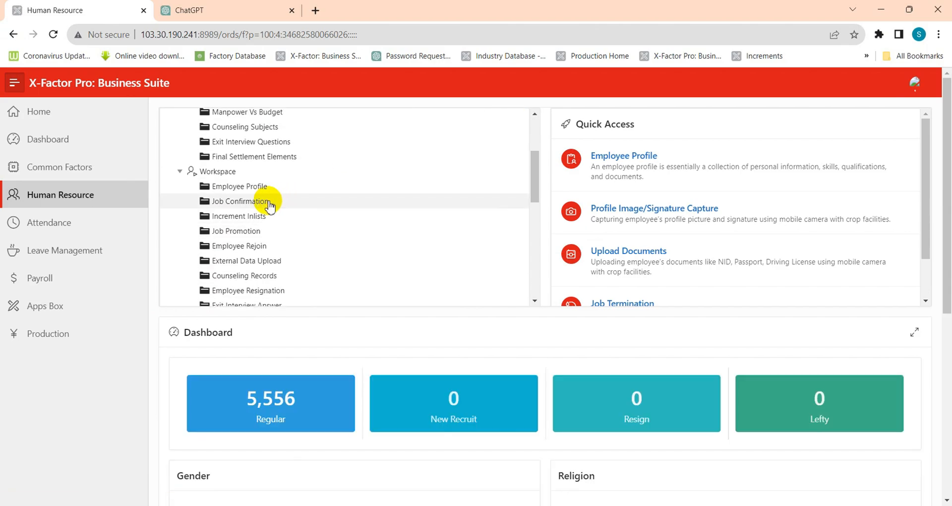
click(269, 203)
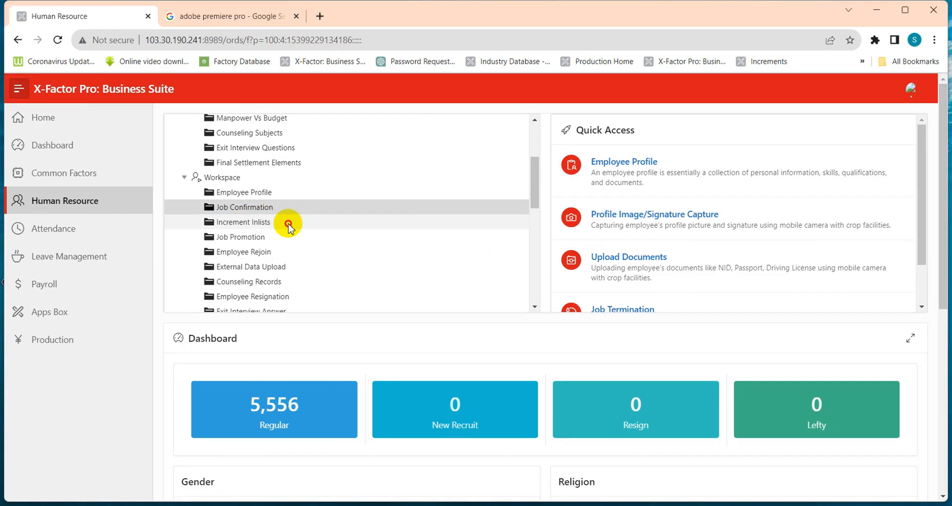
click(285, 221)
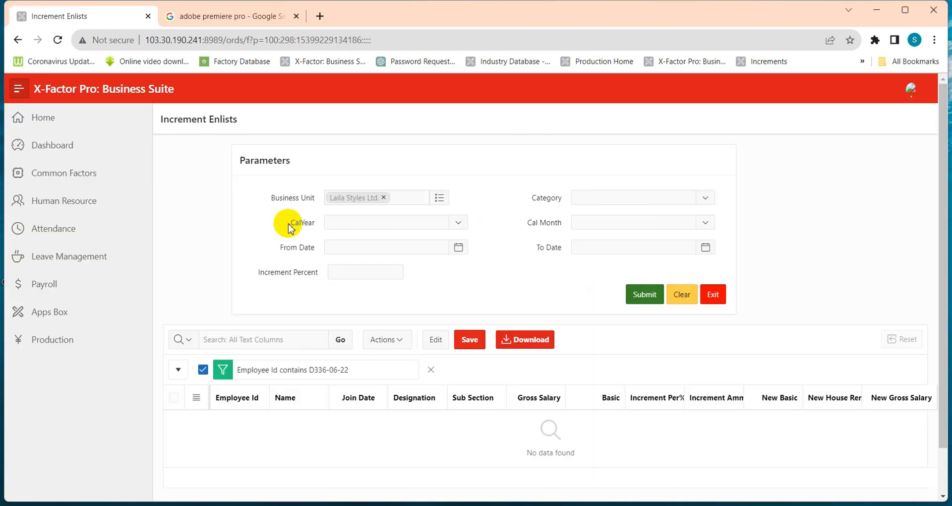
Set the increment parameters to Category Worker, CalYear 2022 and Cal Month January
click(705, 199)
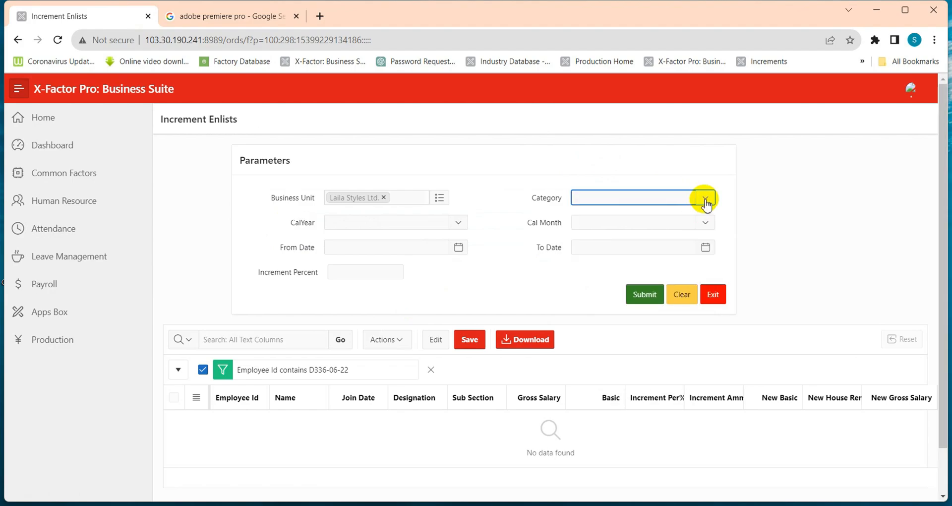
click(617, 305)
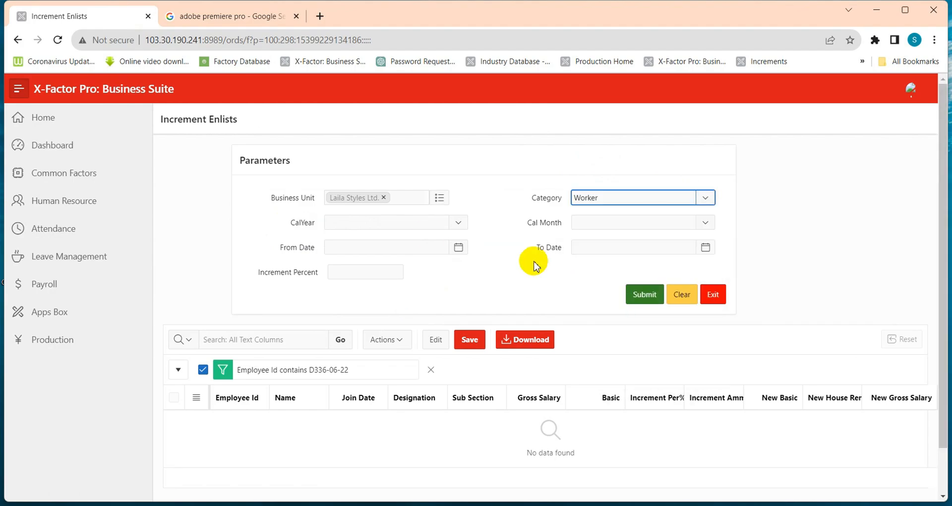
click(458, 225)
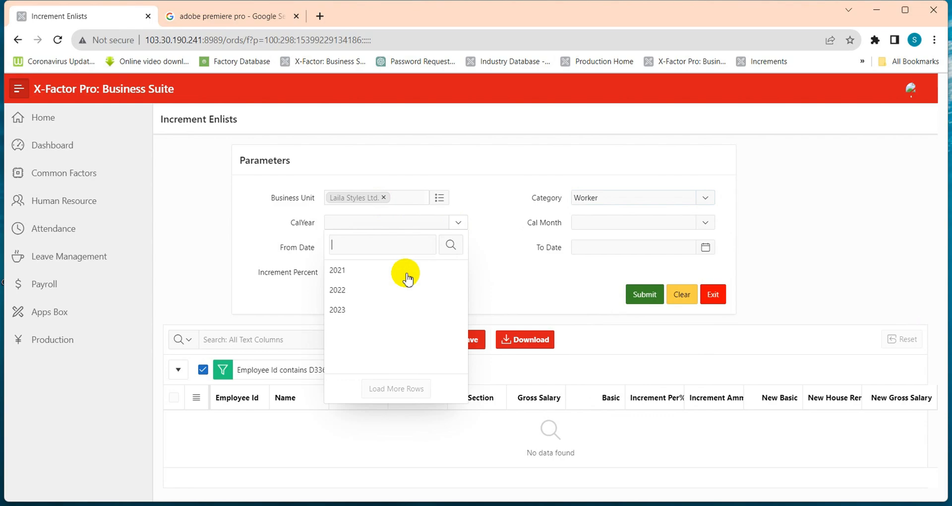
click(374, 290)
click(705, 222)
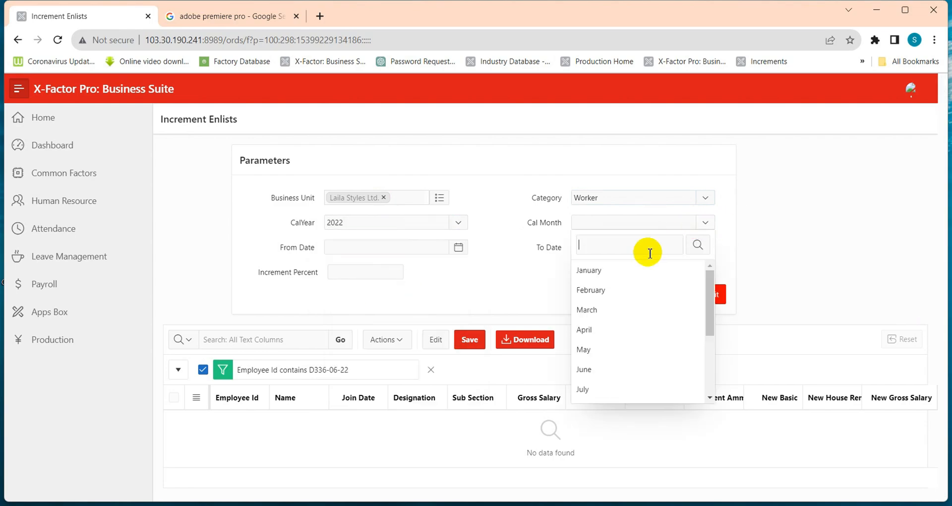
click(619, 271)
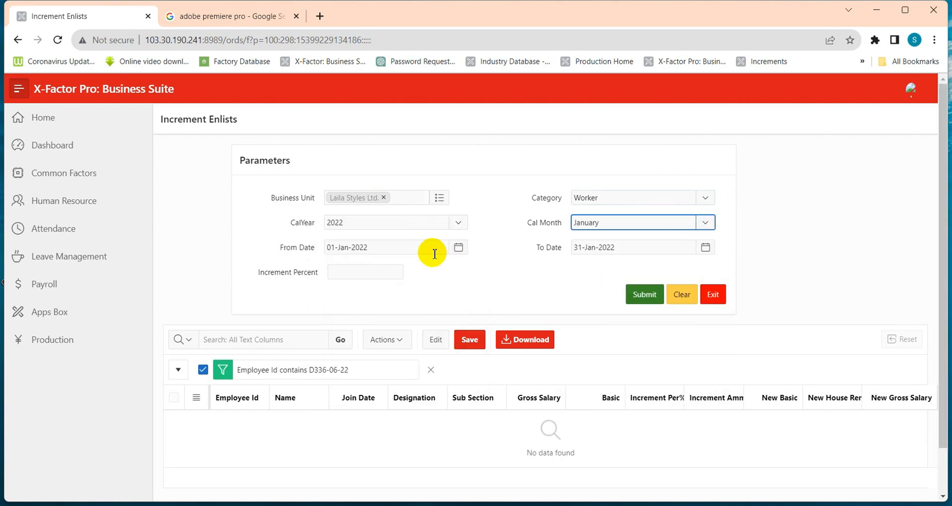
Submit the increment parameters with an Increment Percent of 5, and remove the Employee Id filter from the list
click(399, 273)
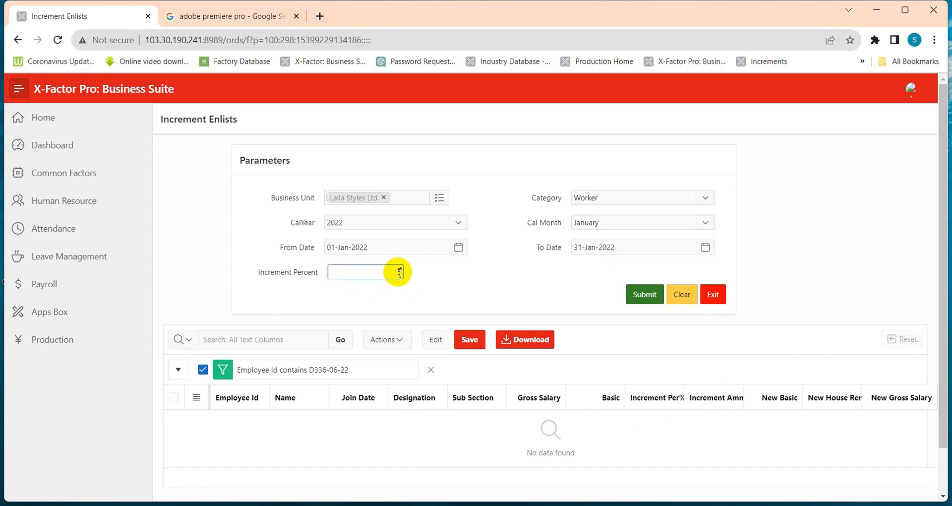
text(5)
click(644, 293)
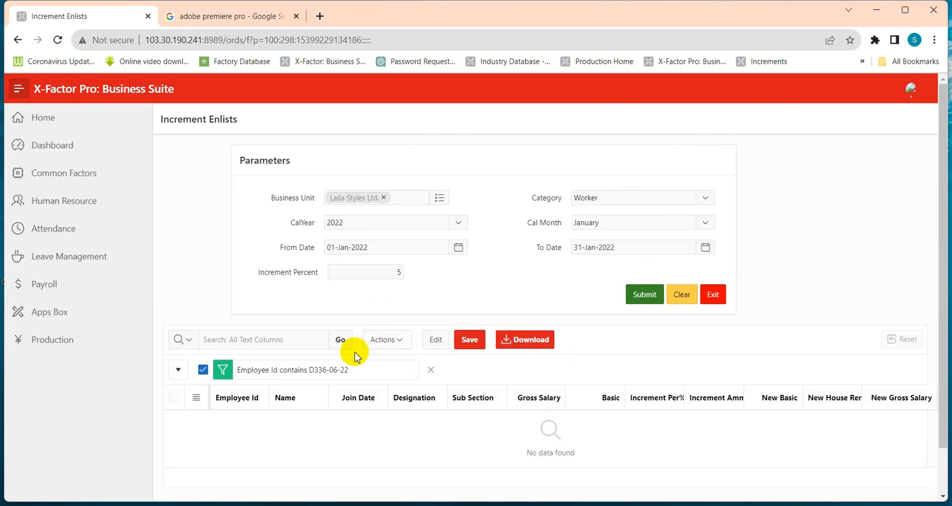
click(430, 370)
scroll(692, 408, down, 4)
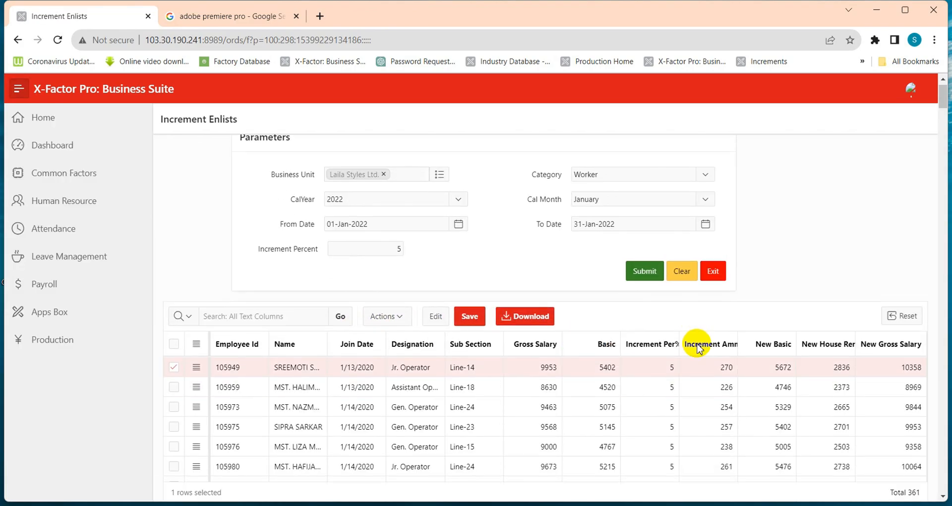
Save the worker increment list and download it
scroll(639, 419, up, 3)
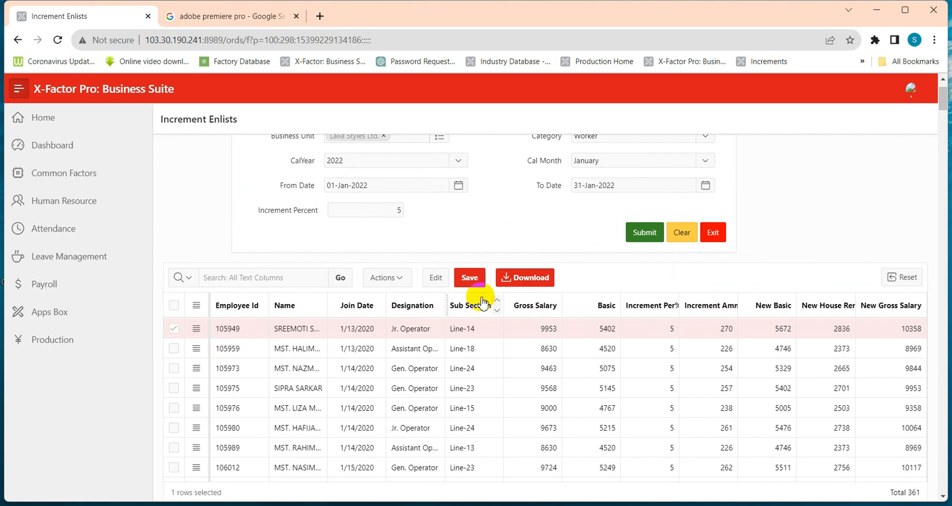
click(474, 281)
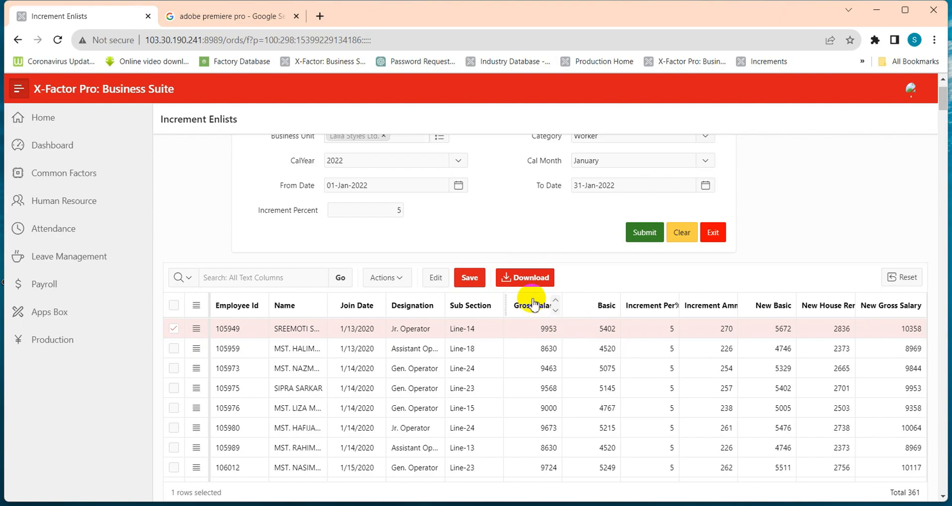
click(534, 284)
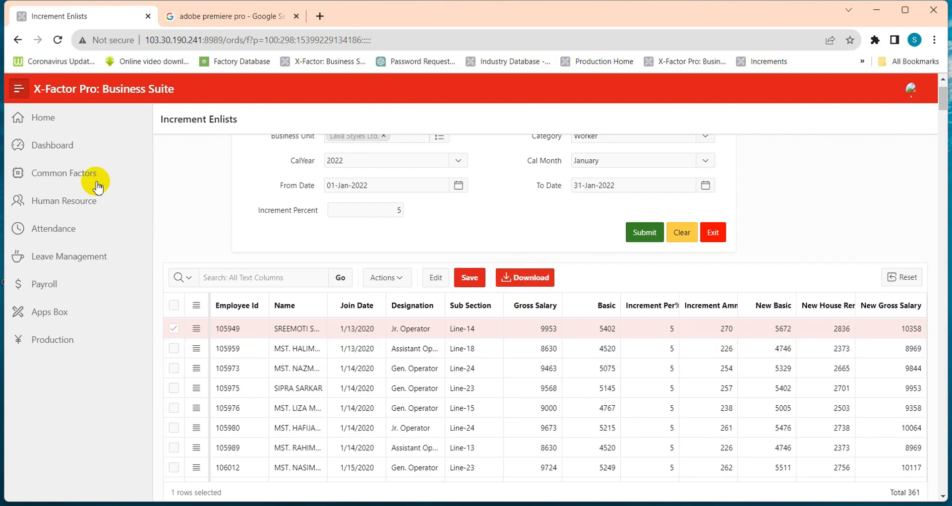
Return to the Human Resource page and open Job Promotion from the Workspace branch
click(17, 40)
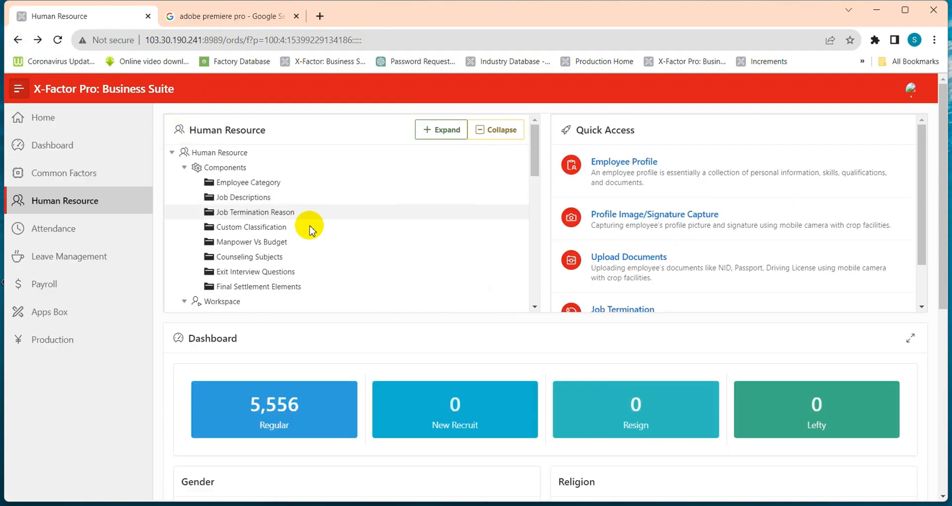
scroll(305, 225, down, 5)
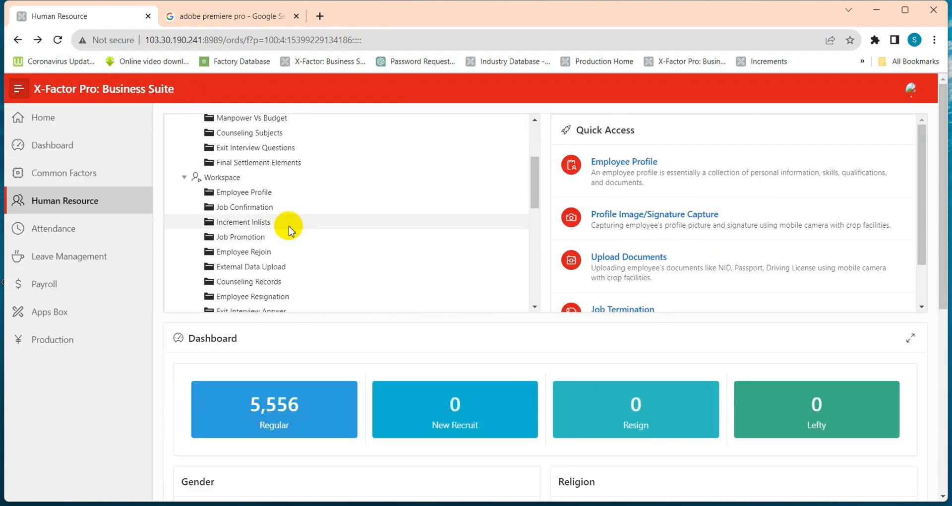
click(274, 240)
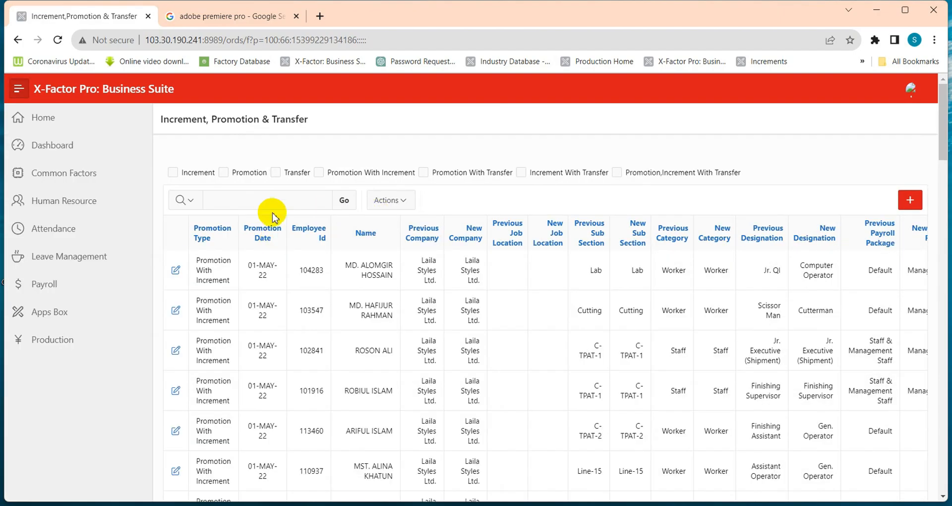
Filter the Increment, Promotion & Transfer list by the Increment, Promotion and Transfer types, and clear all type filters
click(190, 173)
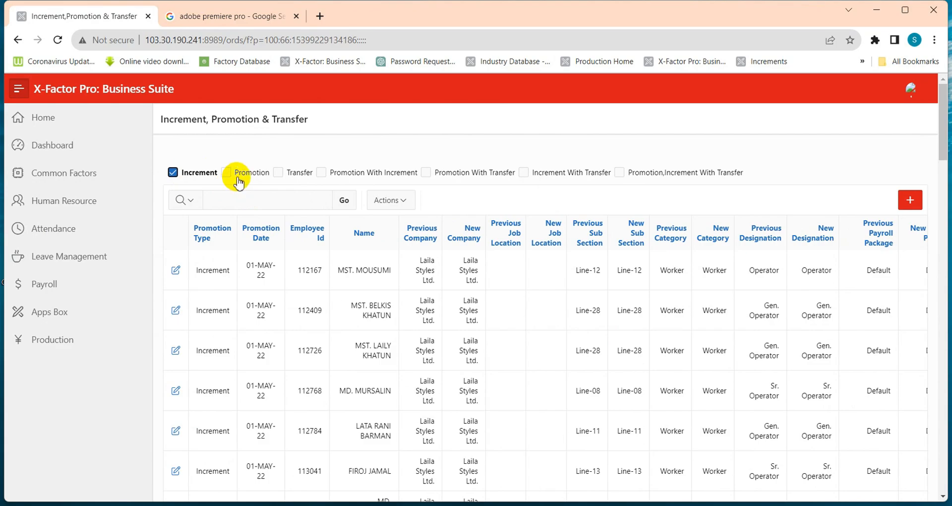
click(237, 173)
click(278, 172)
click(245, 172)
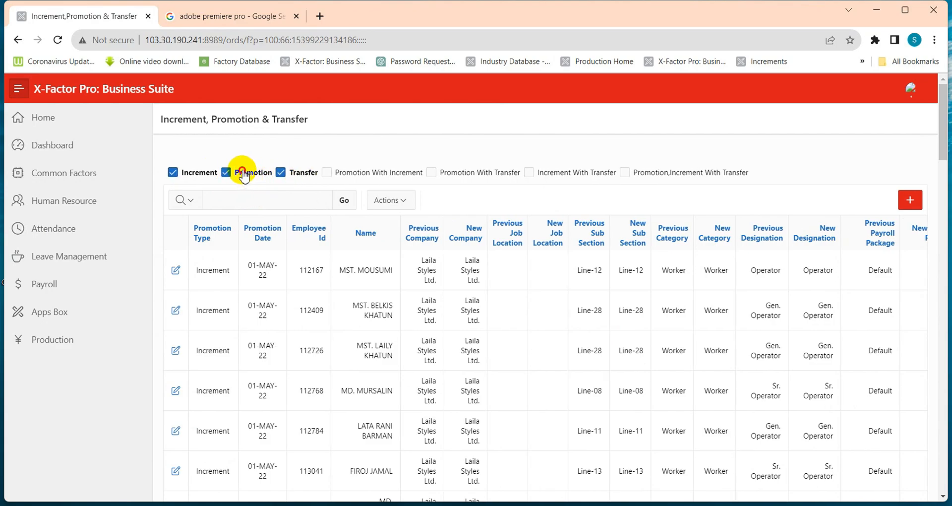
click(201, 171)
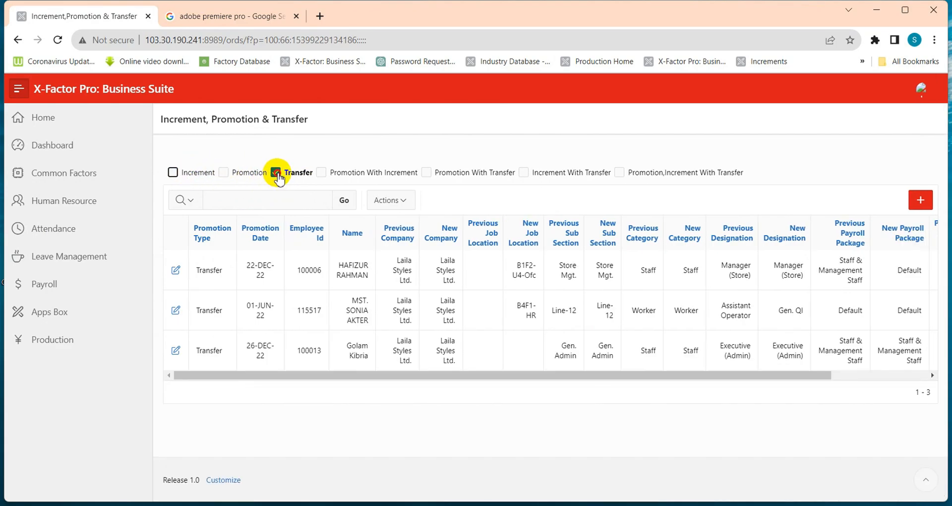
click(276, 173)
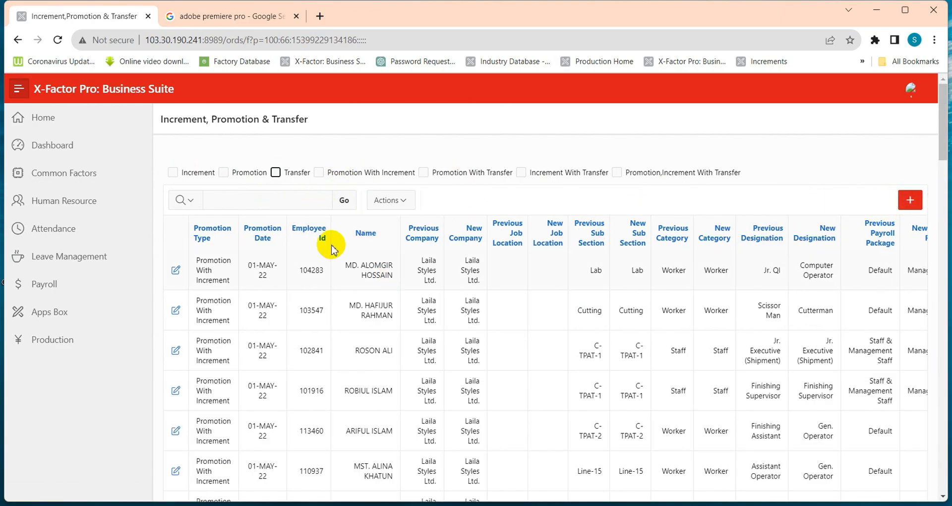
Open a new Increment, Promotion & Transfer record and view its fields with Promotion Type set to Increment
click(912, 201)
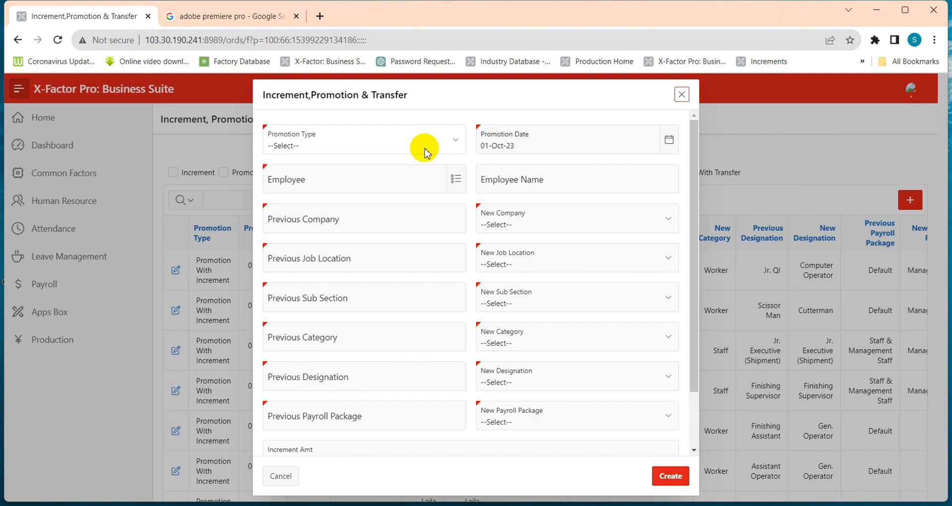
click(546, 505)
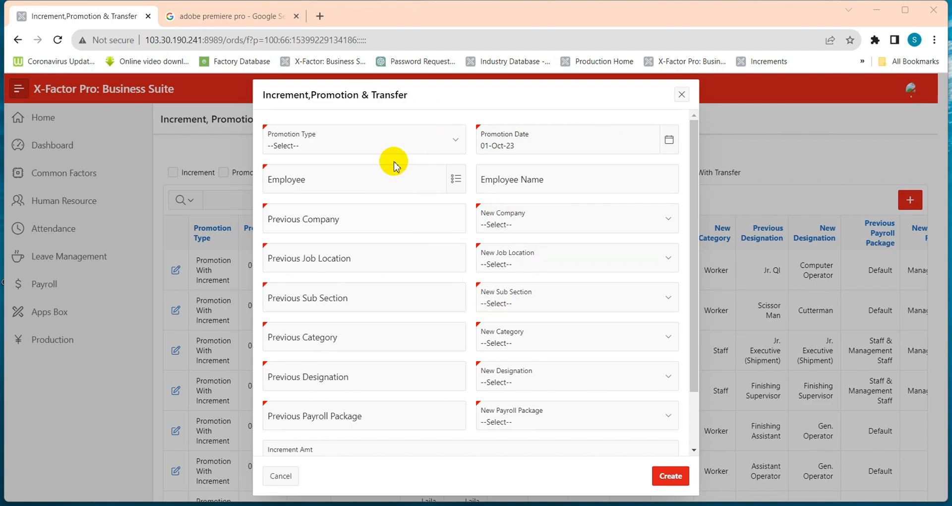
click(428, 143)
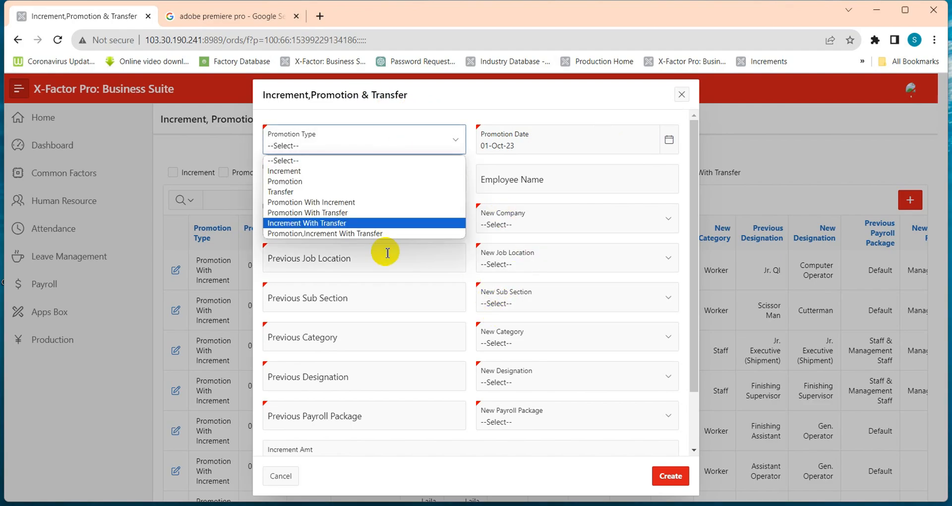
click(374, 173)
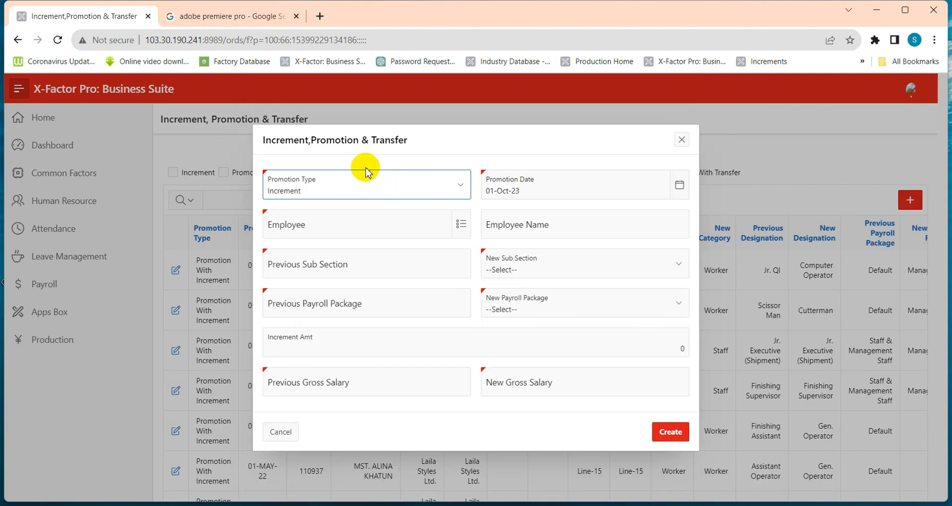
View the form's fields for the Promotion and Transfer types, check the remaining type options, and close the form without creating a record
click(427, 185)
click(372, 227)
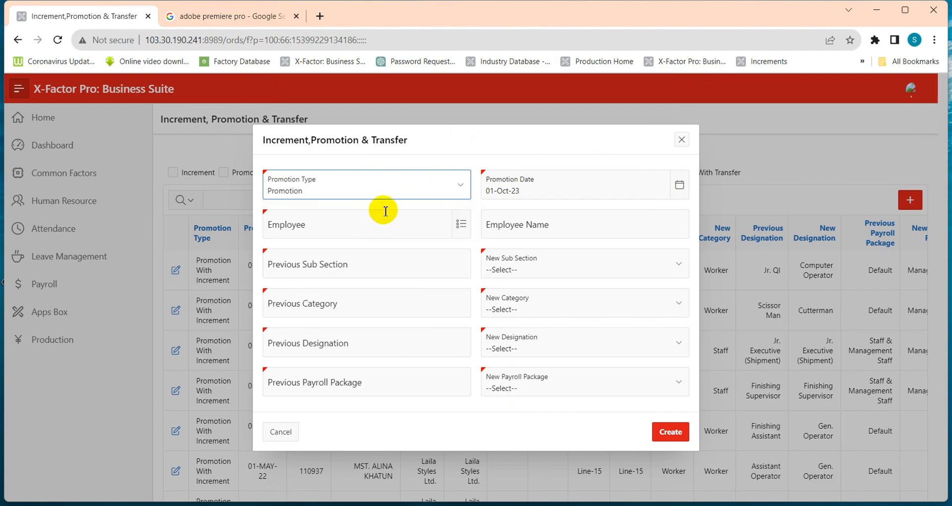
click(449, 188)
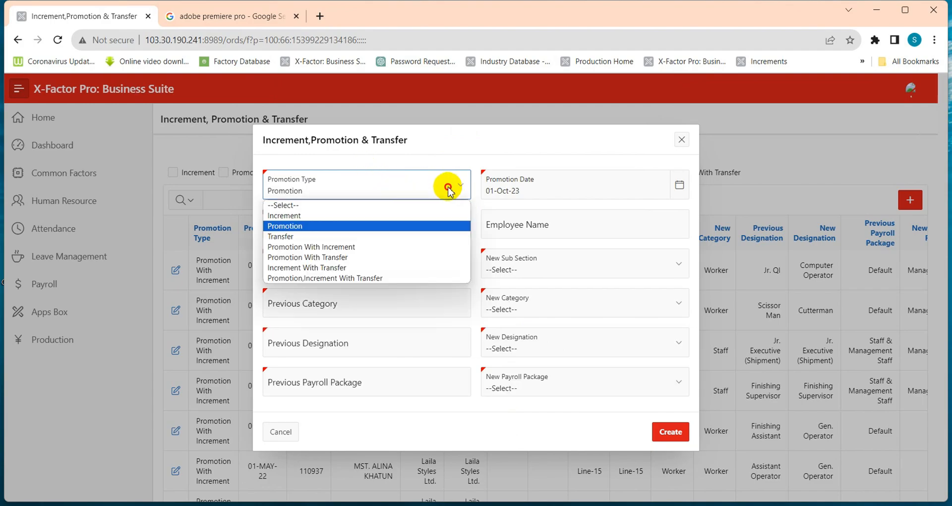
click(379, 236)
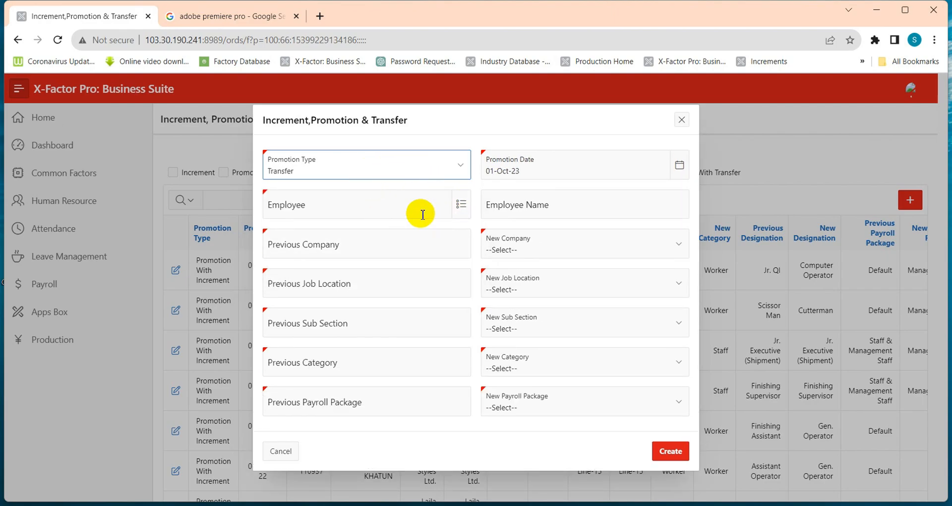
click(442, 171)
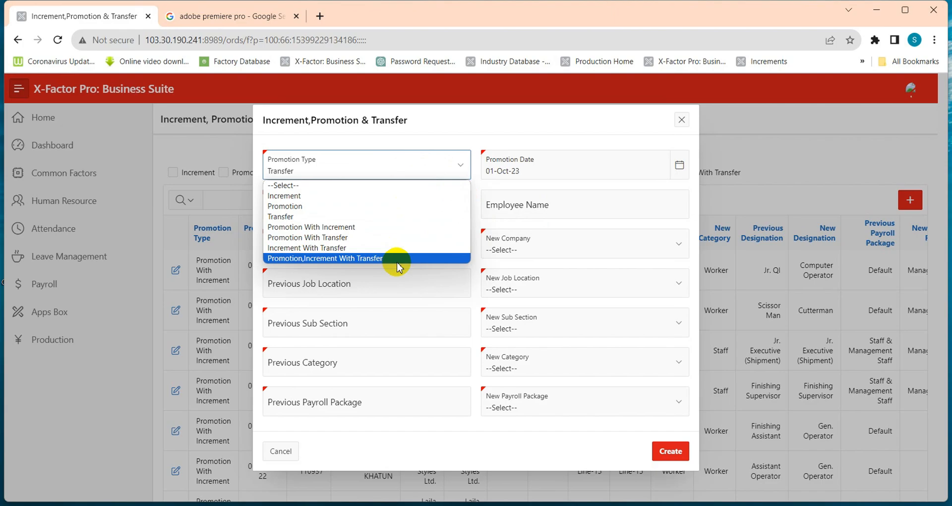
click(573, 131)
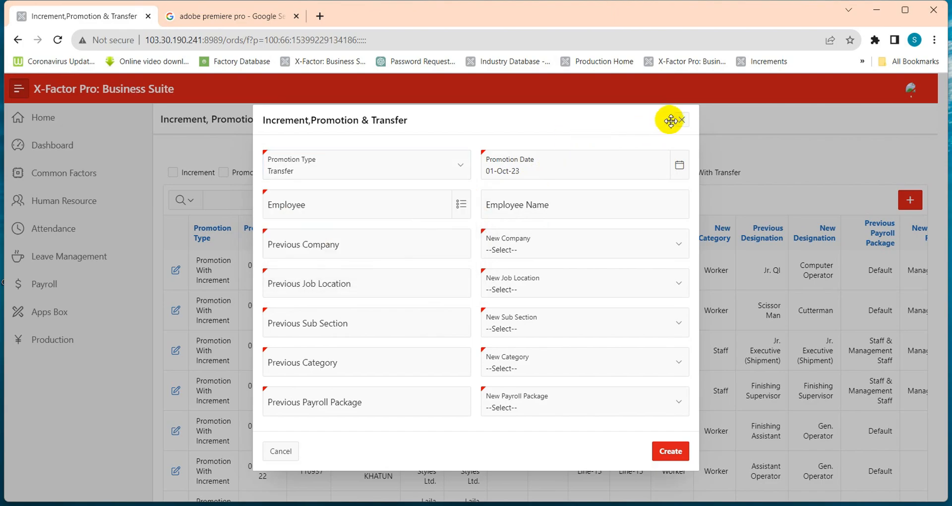
click(681, 120)
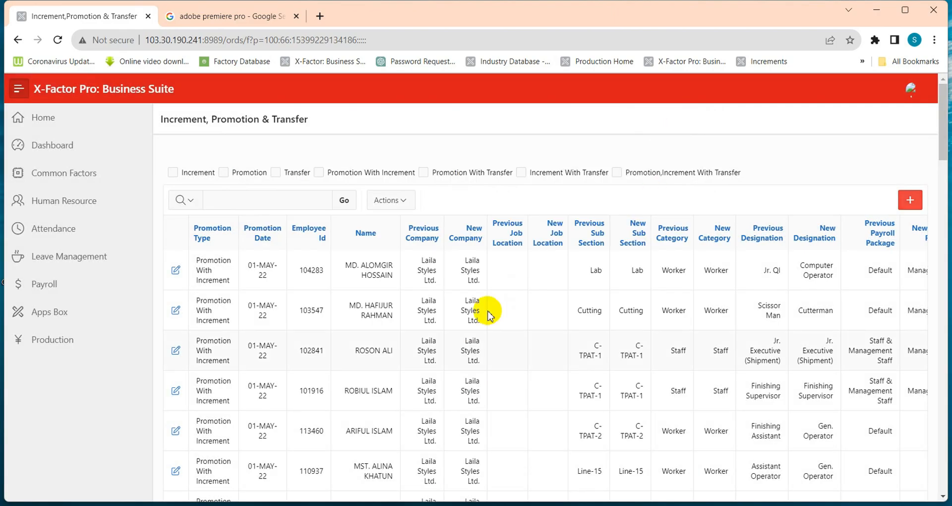
Check the actions available for the promotion list, and open Employee Rejoin from the Workspace branch of the Human Resource page
click(404, 200)
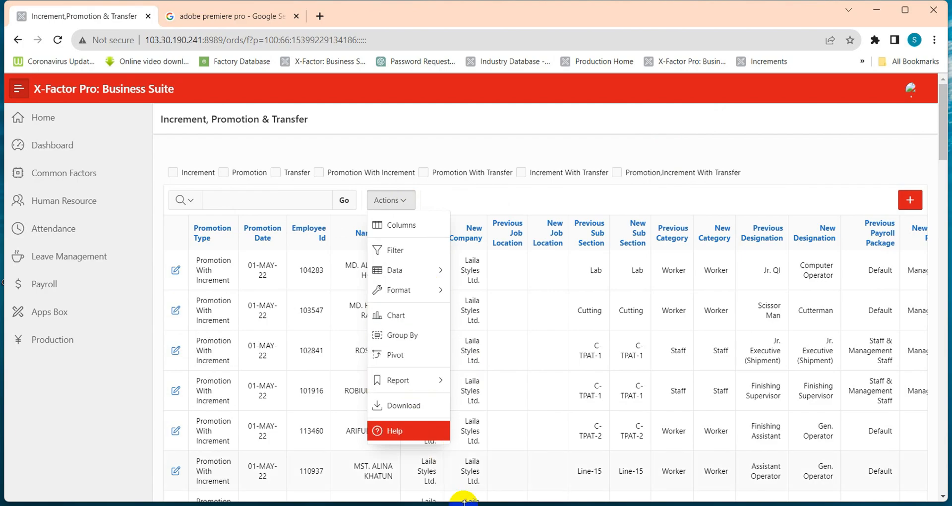
scroll(540, 498, down, 1)
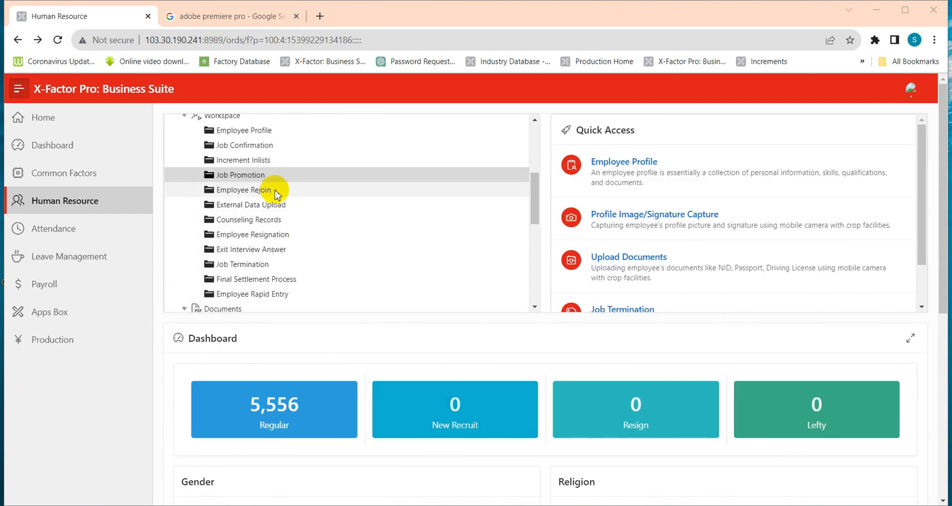
click(275, 190)
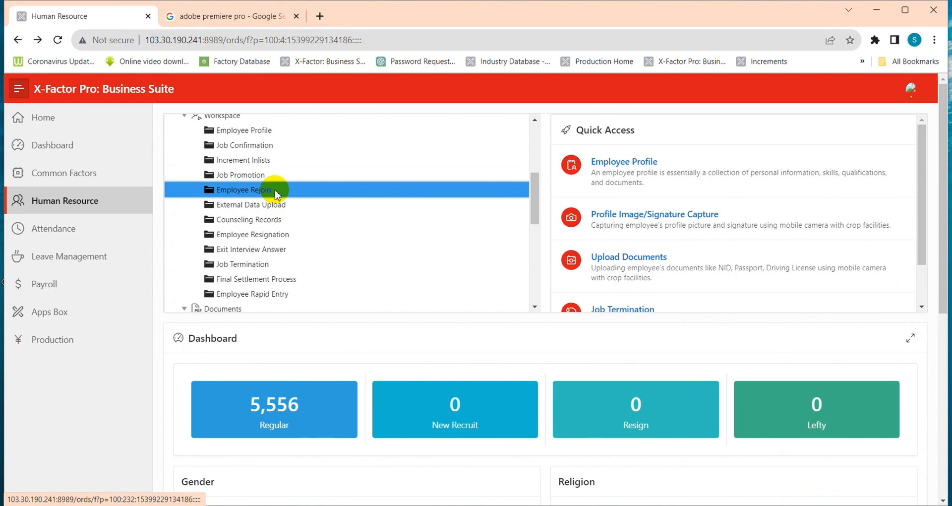
click(275, 190)
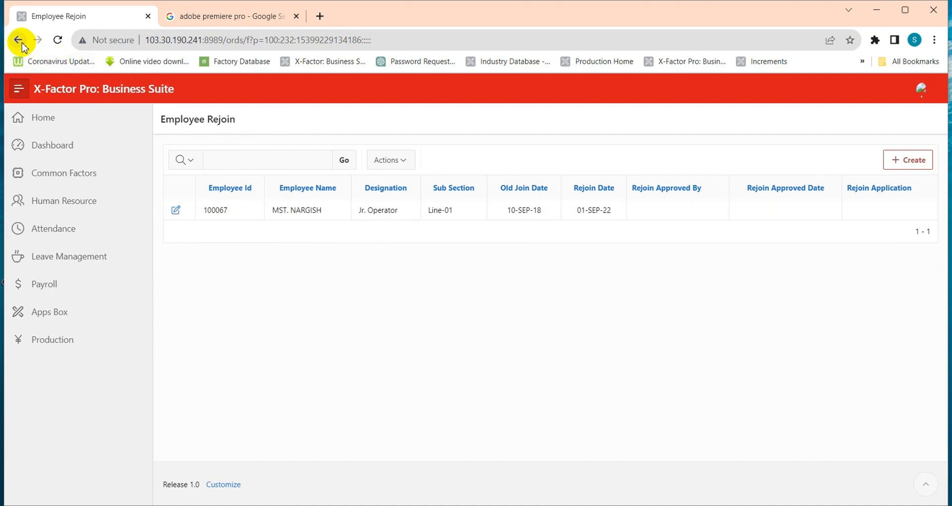
Open a new Employee Rejoin form, examine its join date and rejoin date fields, and close it without creating a record
click(920, 159)
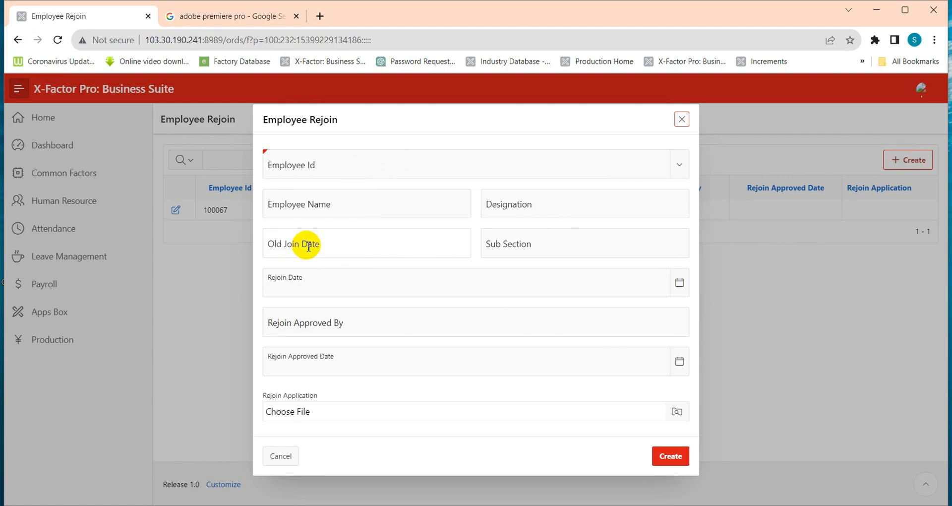
click(380, 250)
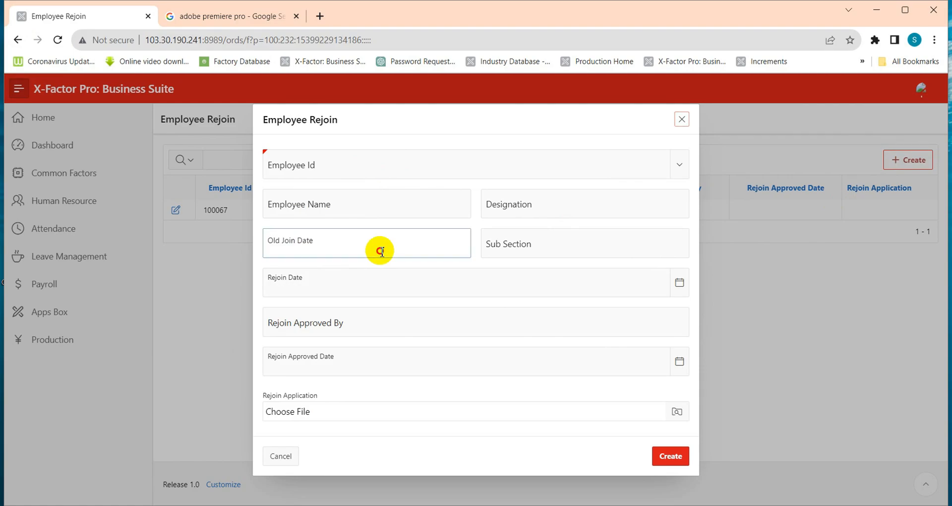
click(519, 282)
click(683, 121)
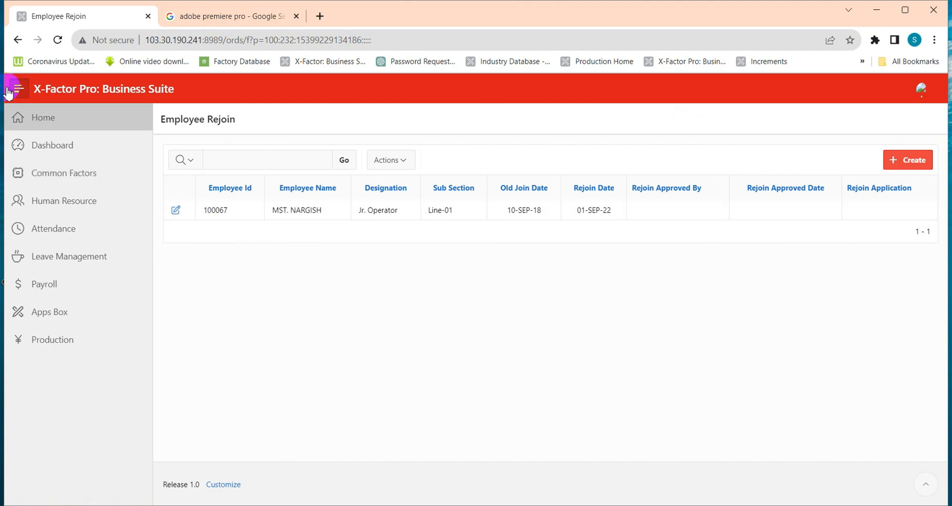
Return to the Human Resource page and open External Data Upload from the Workspace branch
click(18, 42)
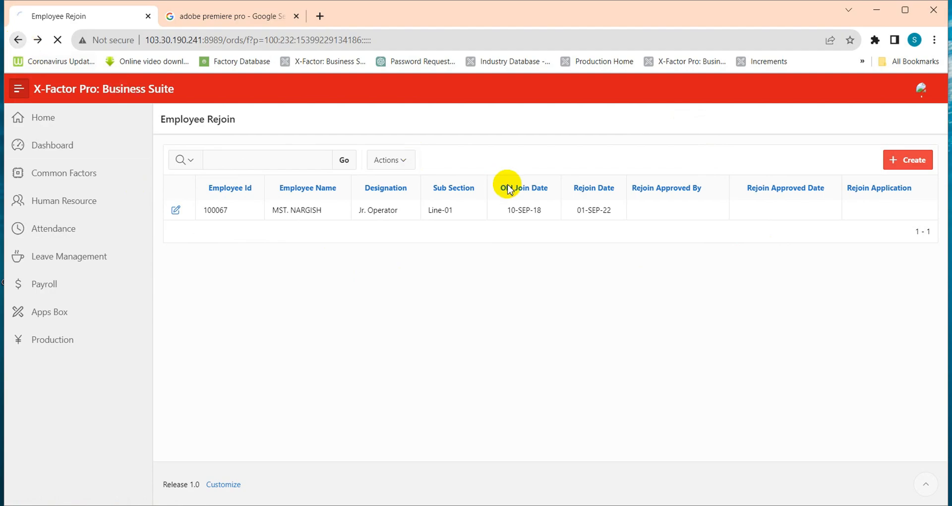
scroll(369, 235, down, 3)
scroll(369, 236, down, 1)
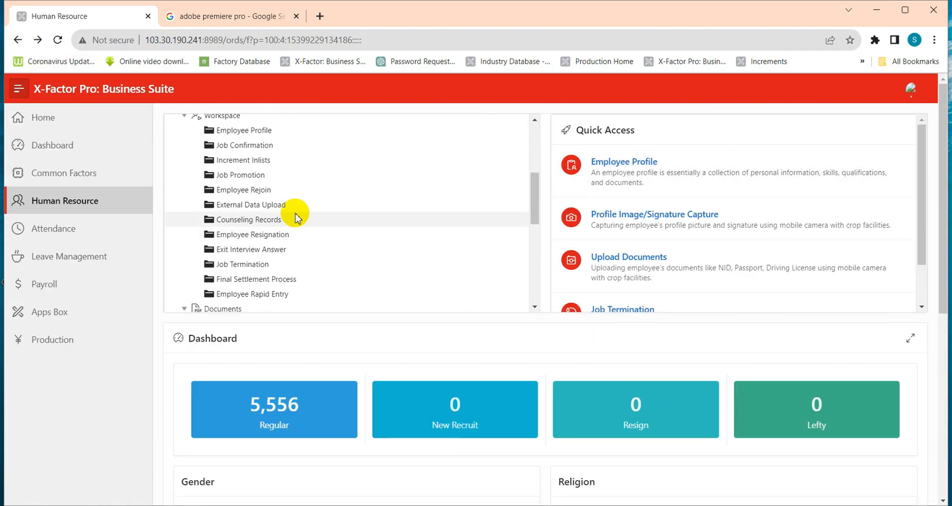
click(285, 205)
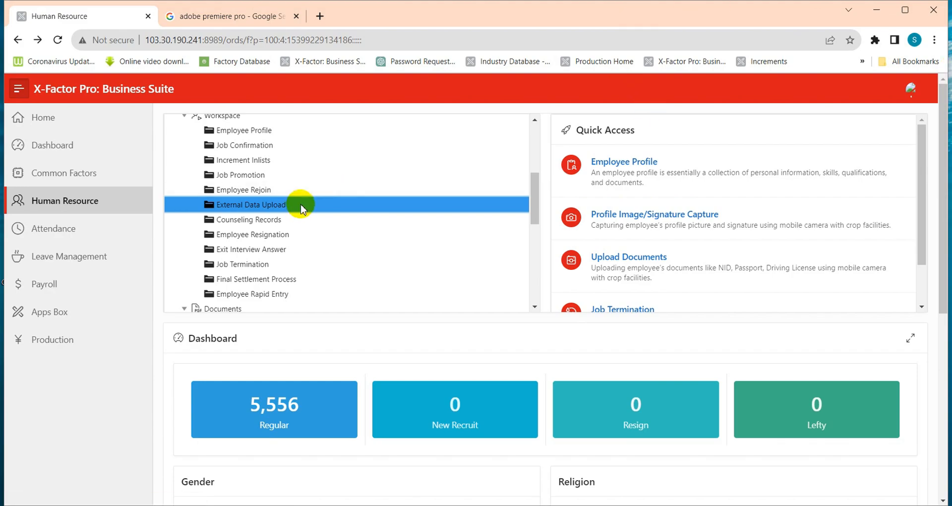
click(252, 204)
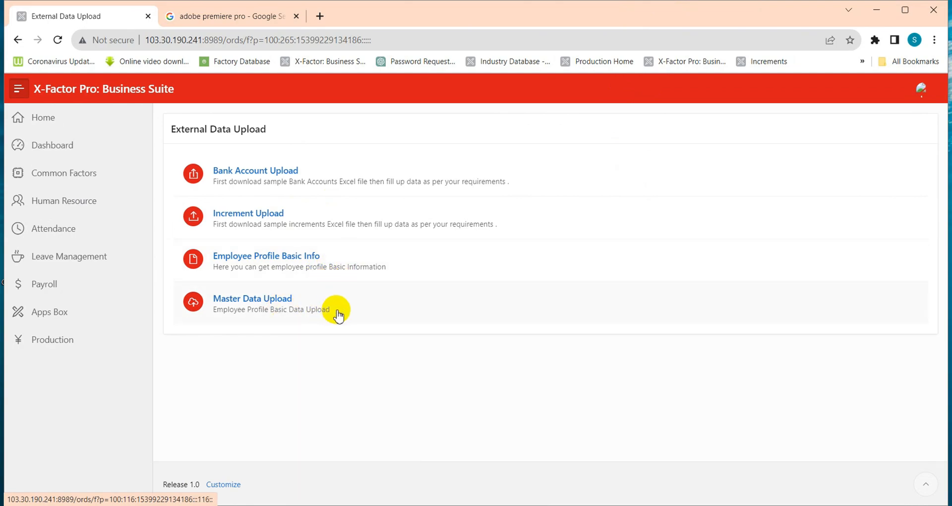
Return to the Human Resource page and open Counseling Records from the Workspace branch
click(20, 43)
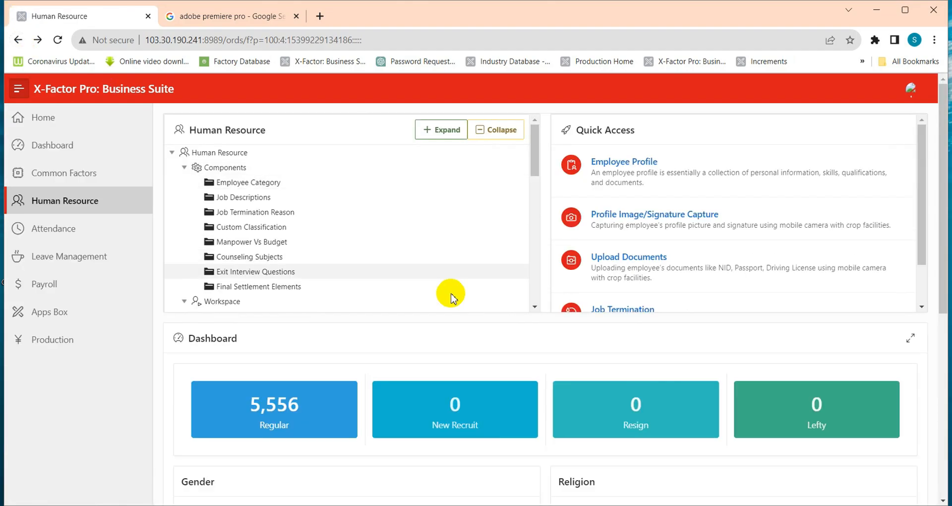
scroll(406, 270, down, 3)
scroll(406, 271, down, 1)
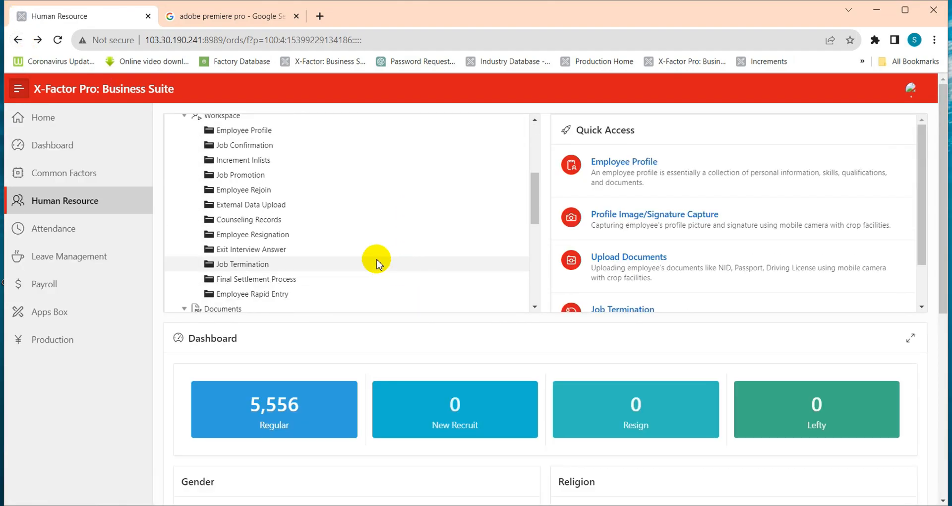
click(327, 221)
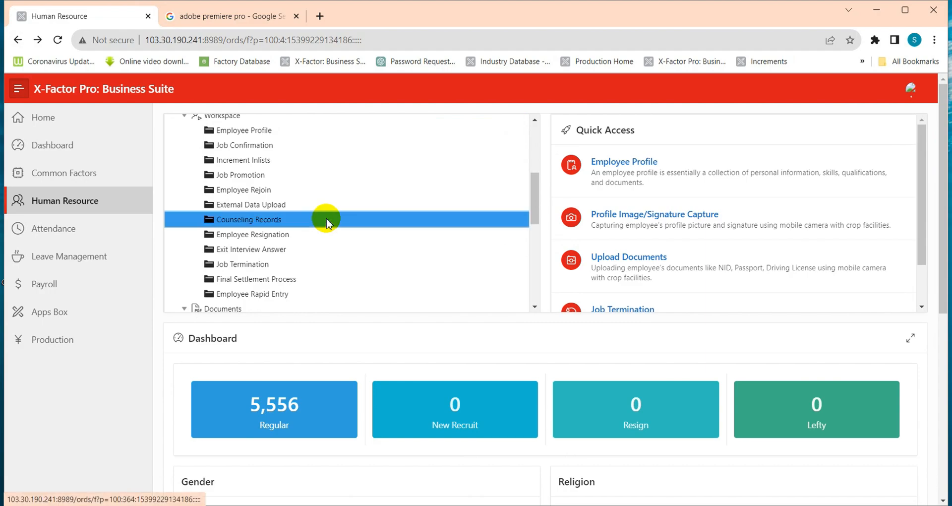
click(327, 221)
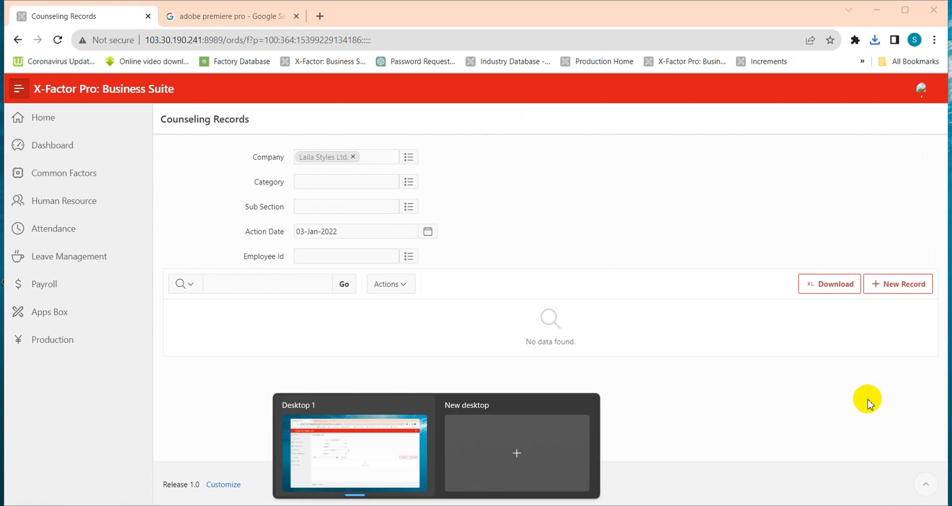
Try out a new counseling record by picking an employee and the subject Absent, and cancel the form without creating the record
click(912, 286)
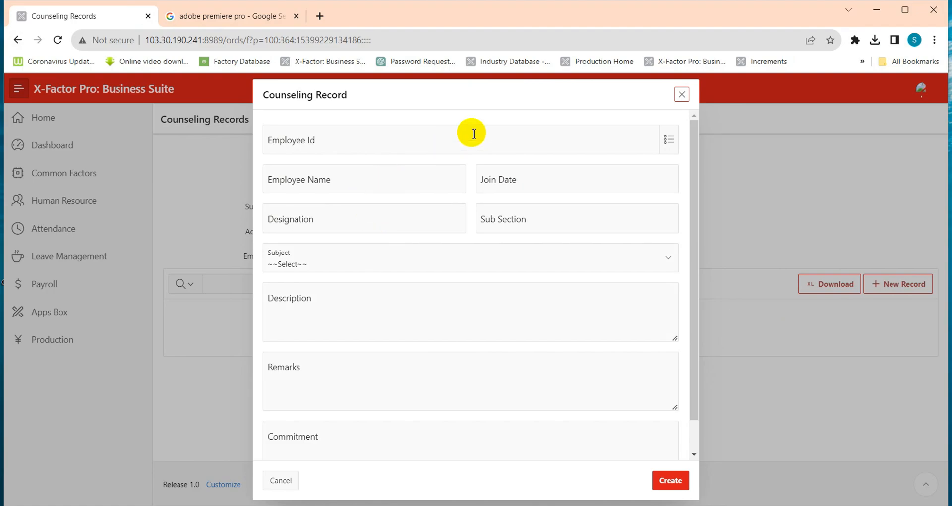
click(532, 150)
click(667, 141)
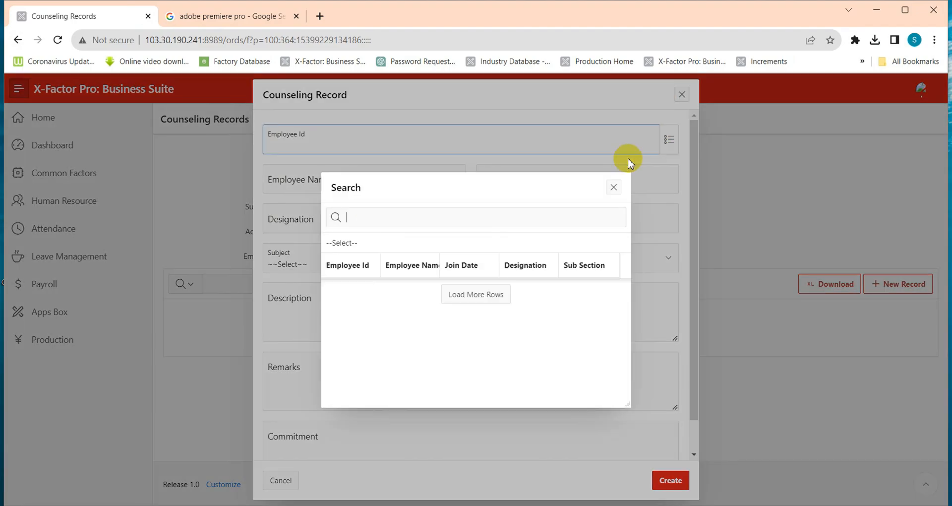
click(371, 293)
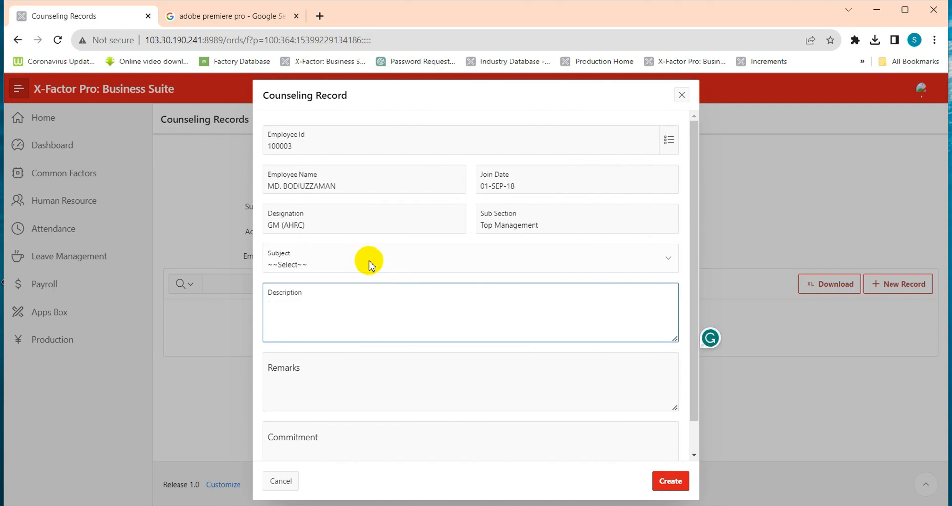
click(370, 260)
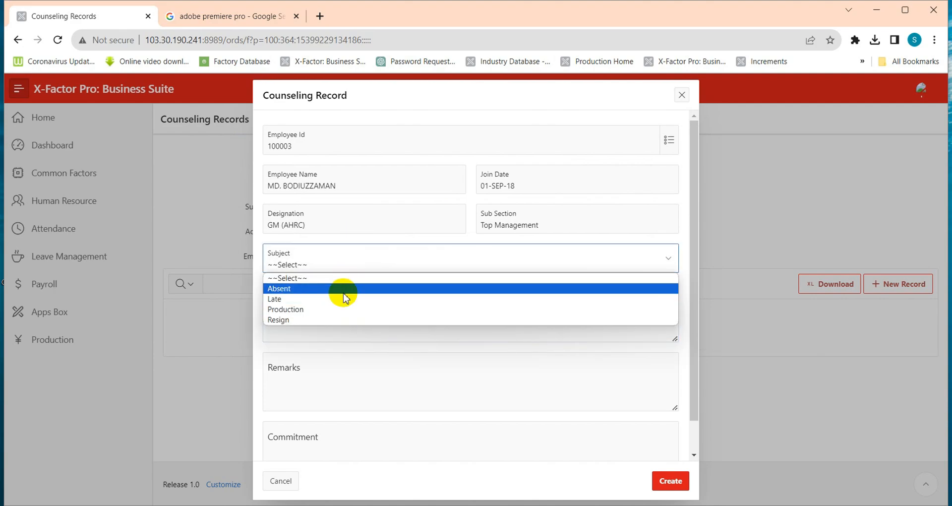
click(341, 294)
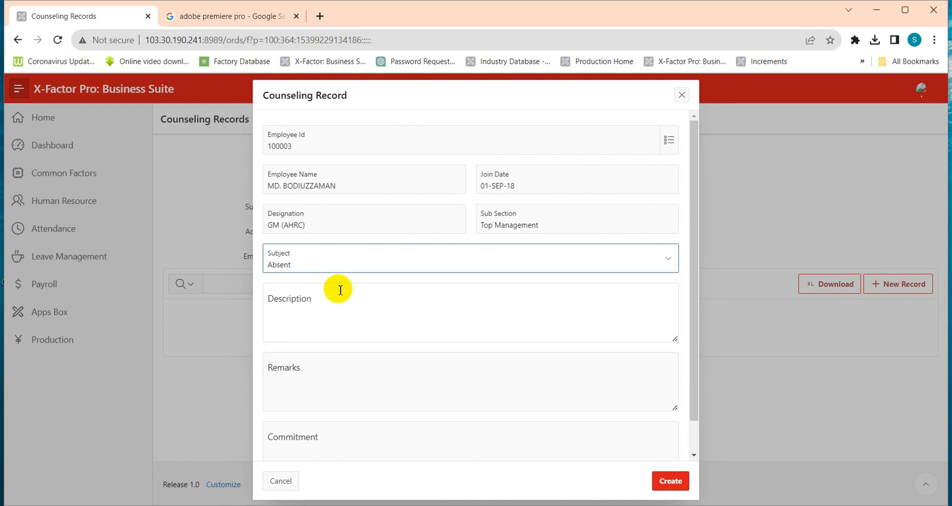
click(278, 442)
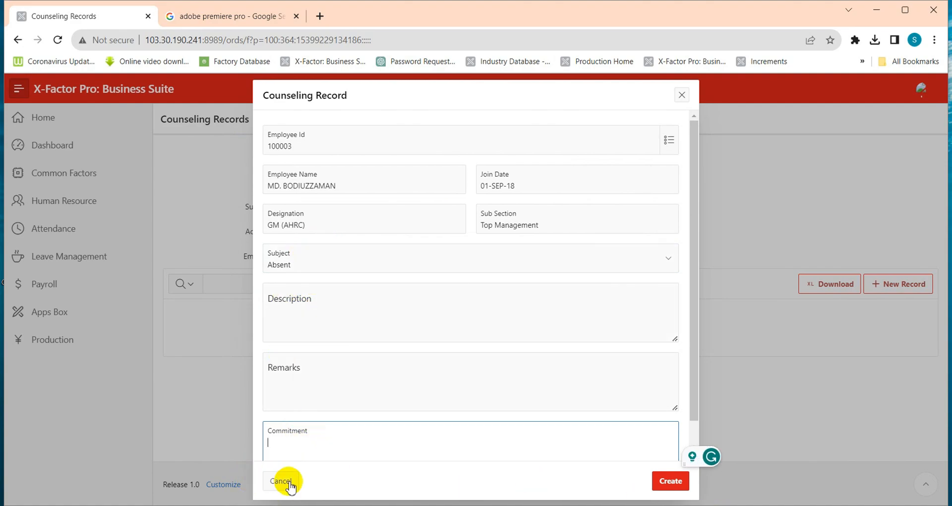
click(272, 481)
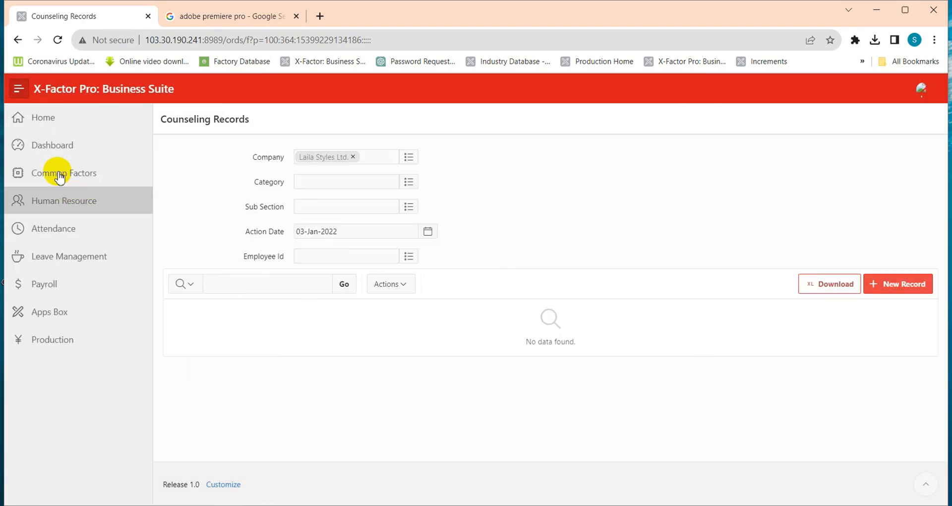
Return to the Human Resource page and open Employee Resignation from the Workspace branch
click(17, 40)
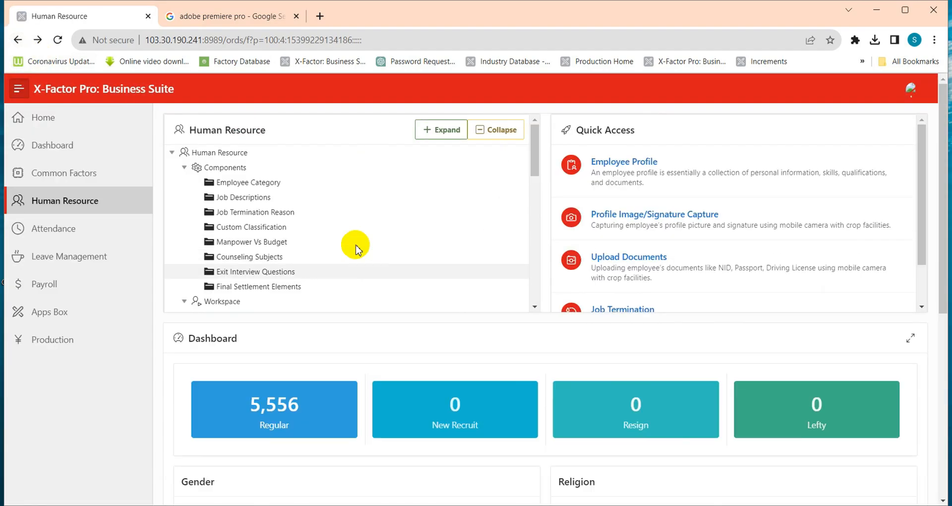
scroll(354, 243, down, 4)
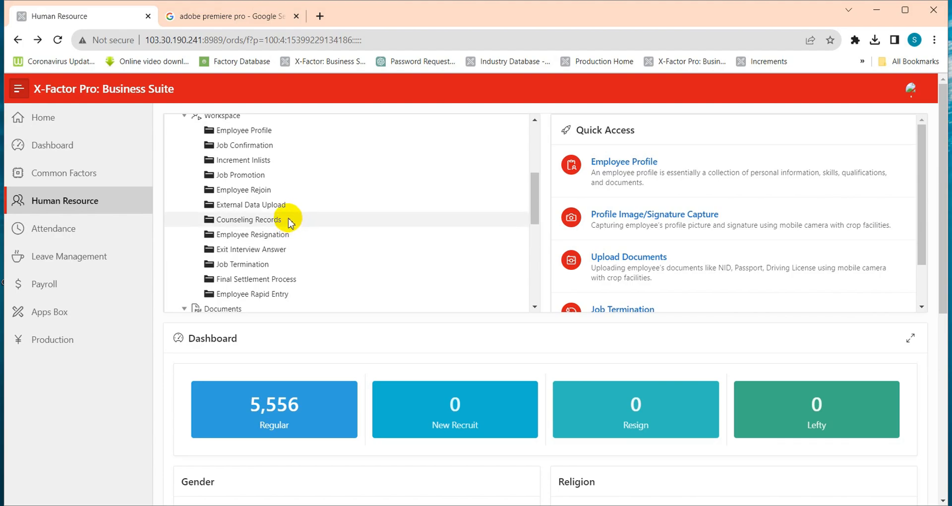
click(289, 241)
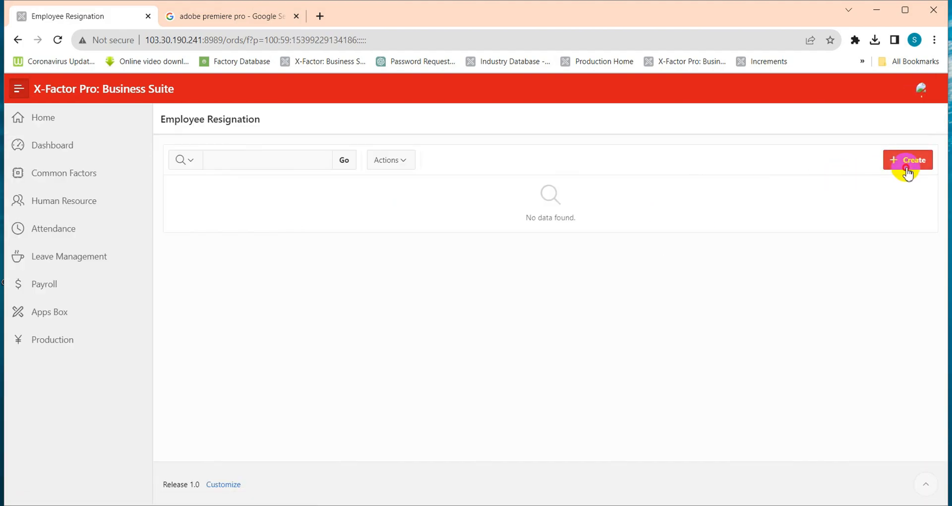
Open a new Employee Resignation form, examine its resign application date and resign letter fields, and close it without creating a record
click(903, 166)
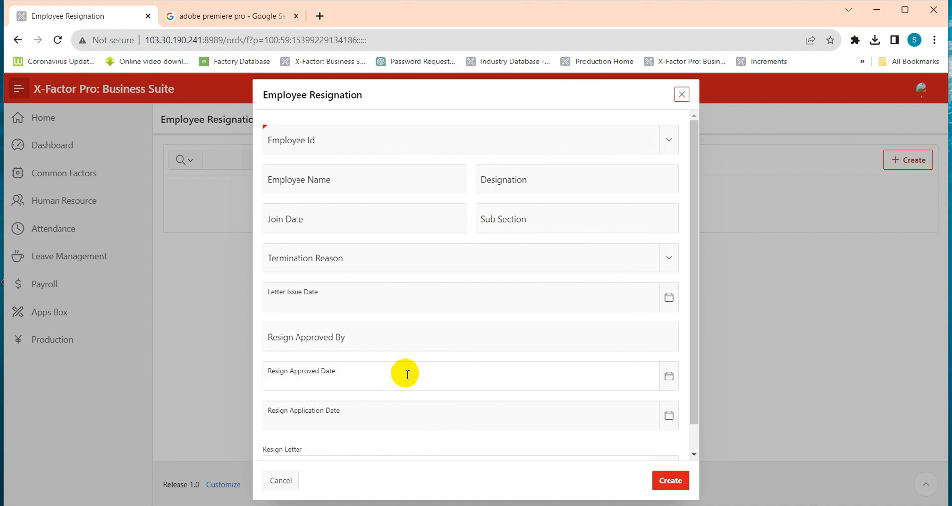
click(379, 408)
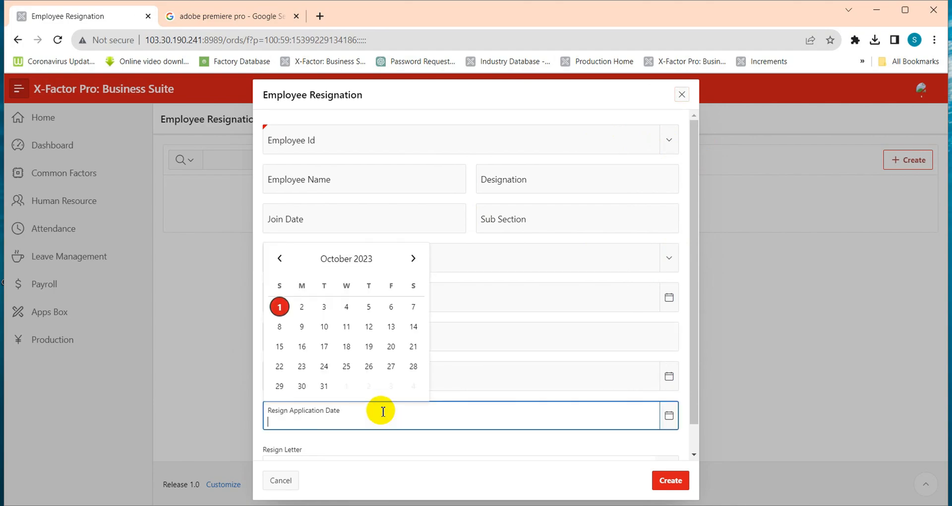
click(369, 449)
scroll(361, 449, down, 1)
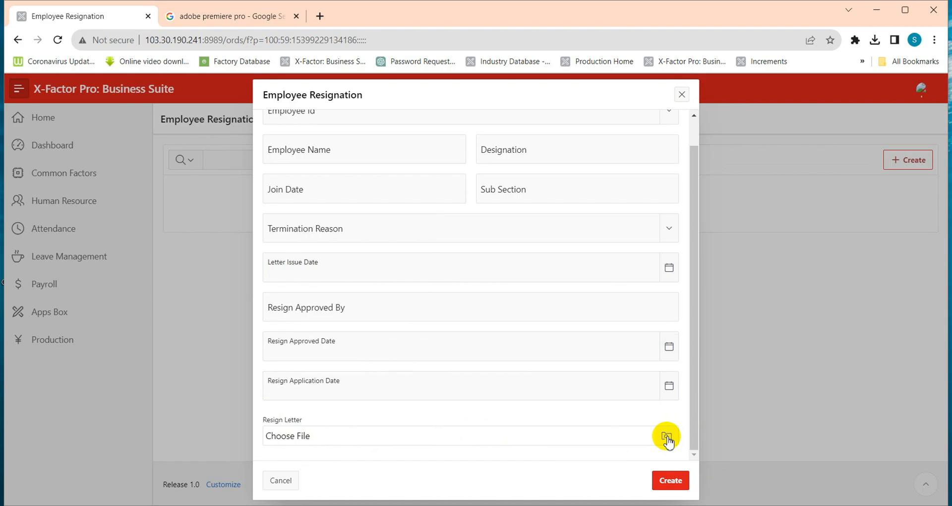
click(680, 91)
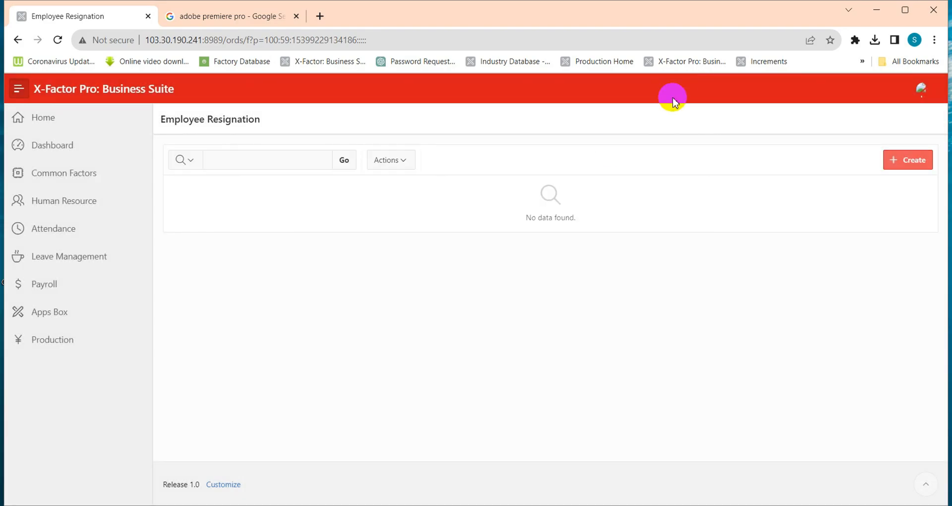
Return to the Human Resource page and open Exit Interview Answer from the Workspace branch
click(18, 41)
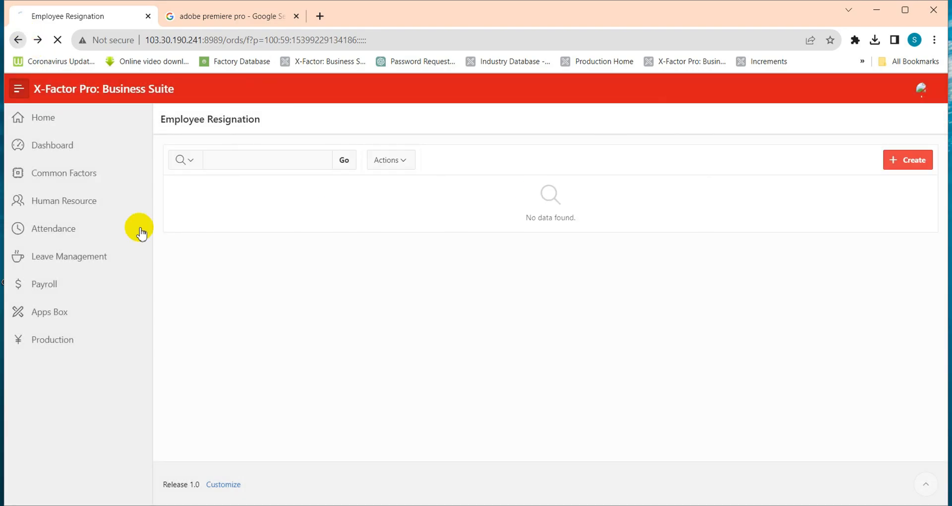
scroll(389, 263, down, 8)
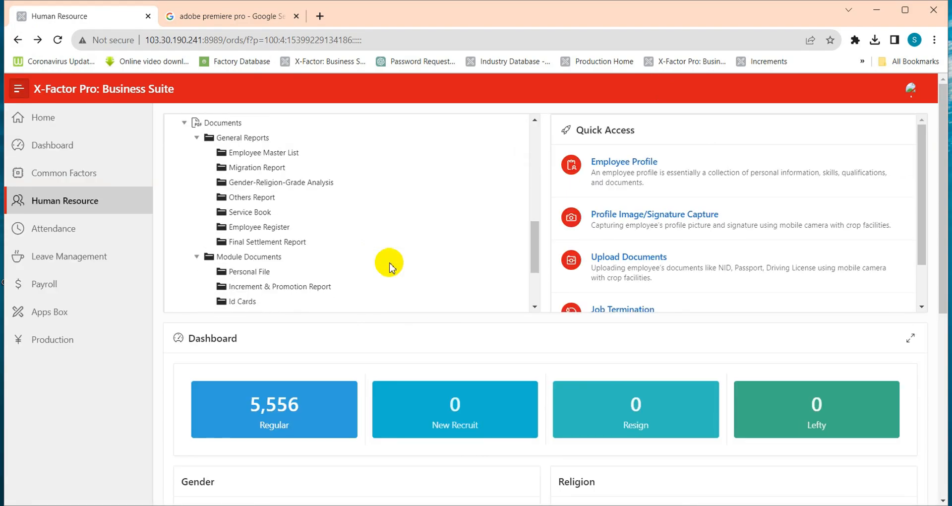
scroll(389, 268, up, 3)
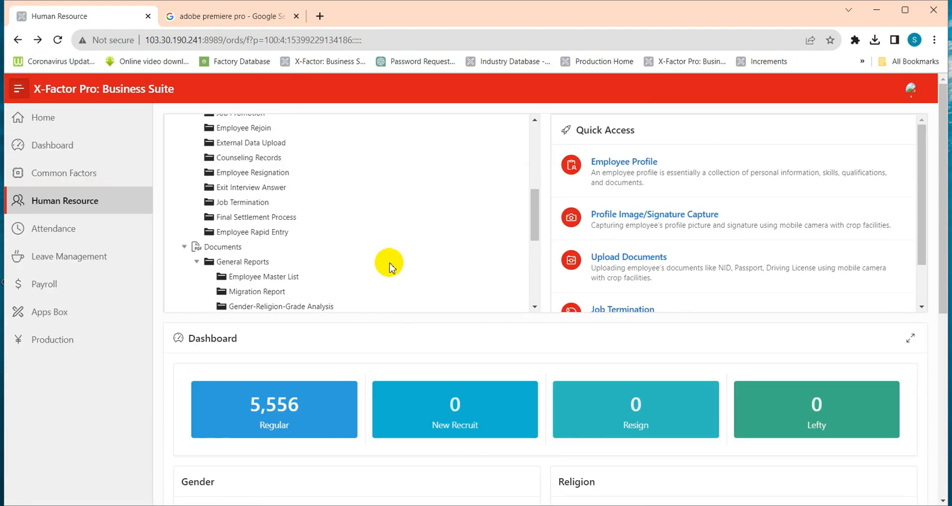
click(297, 189)
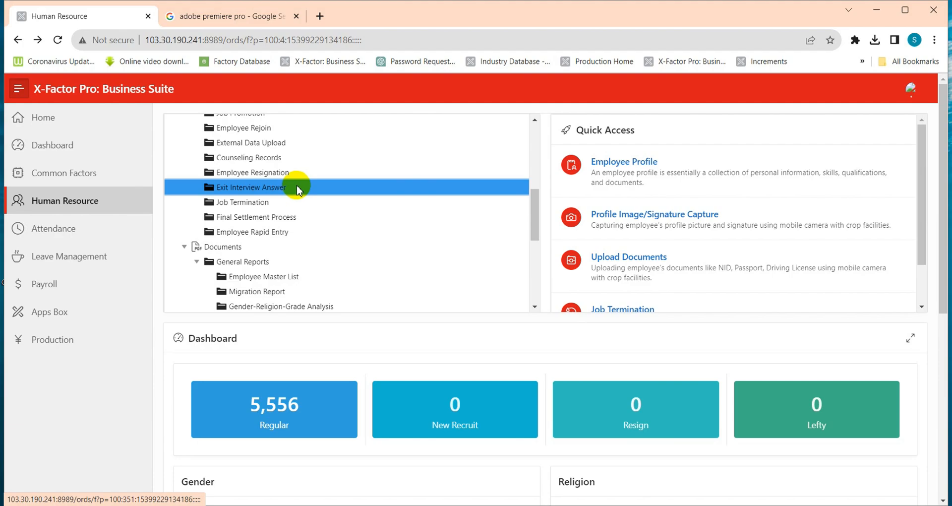
click(298, 189)
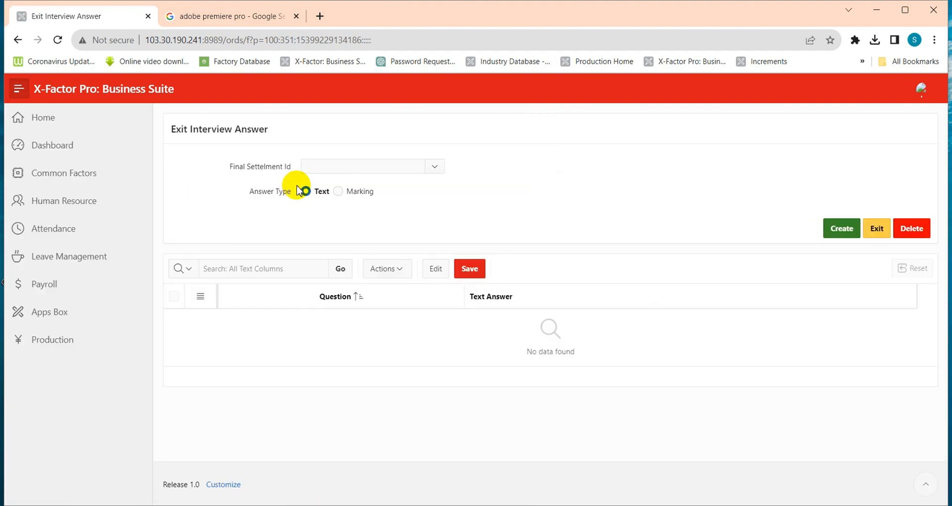
Select the second employee listed under the final settlement ID, examine the text questions, and switch the answer type to Marking
click(434, 168)
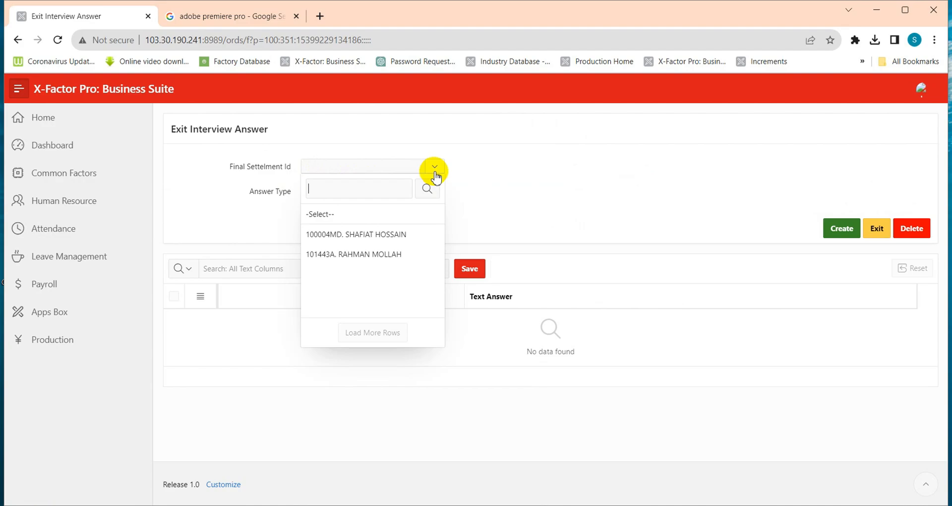
click(397, 256)
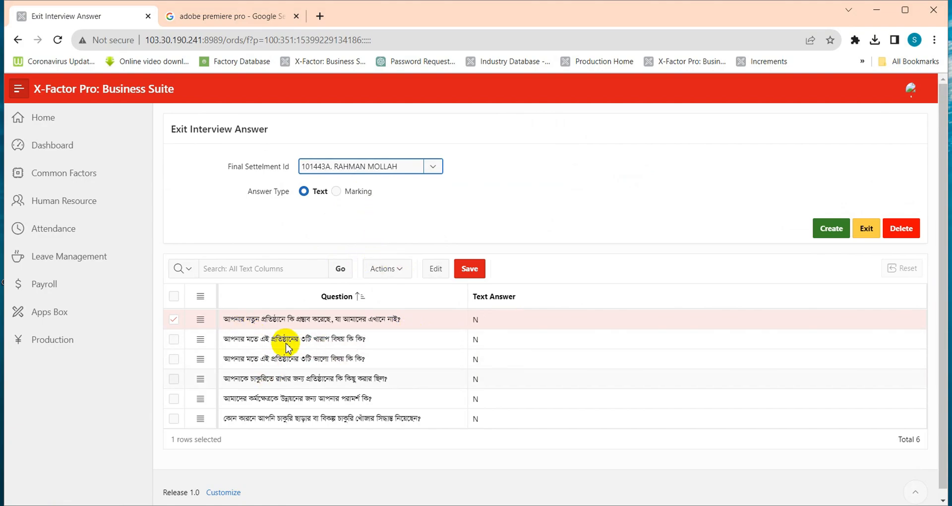
scroll(288, 347, down, 1)
click(290, 311)
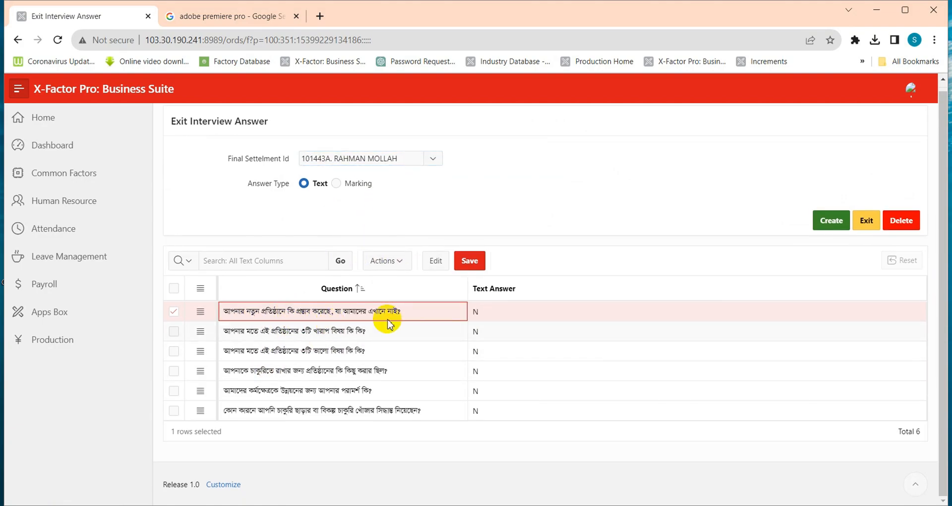
click(500, 310)
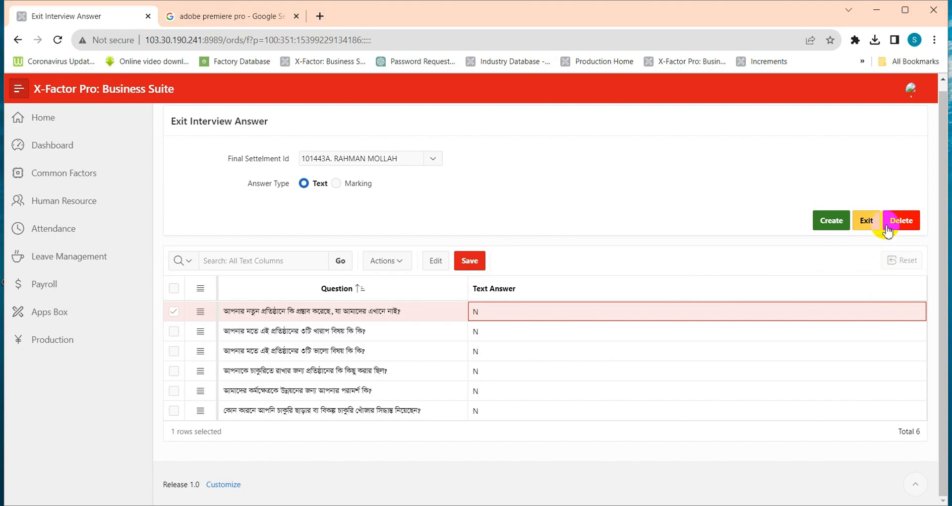
click(339, 183)
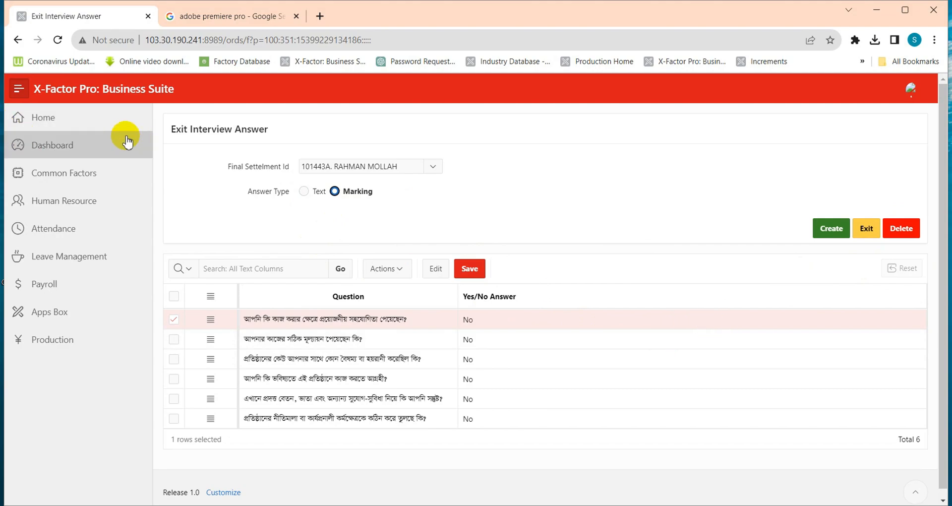
Leave Exit Interview Answer without saving, and open Final Settlement Process from the Workspace branch of the Human Resource page
click(17, 39)
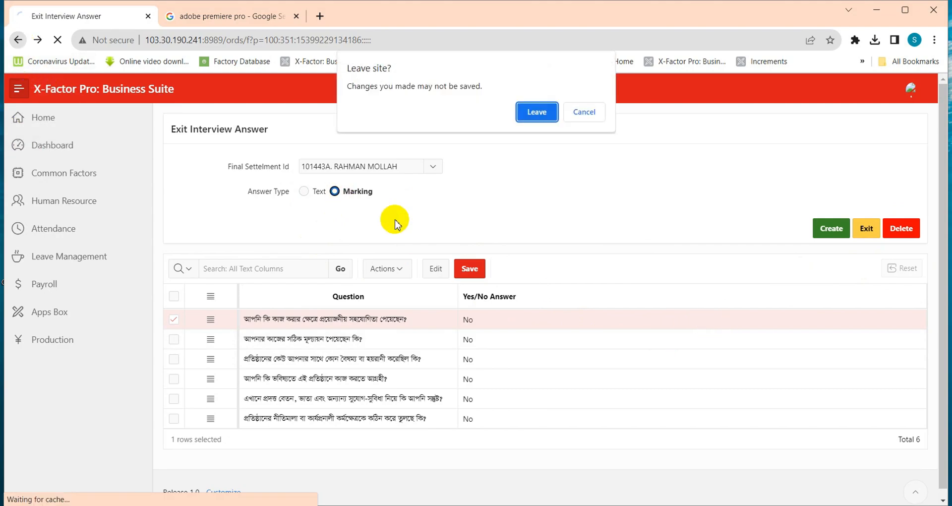
click(545, 119)
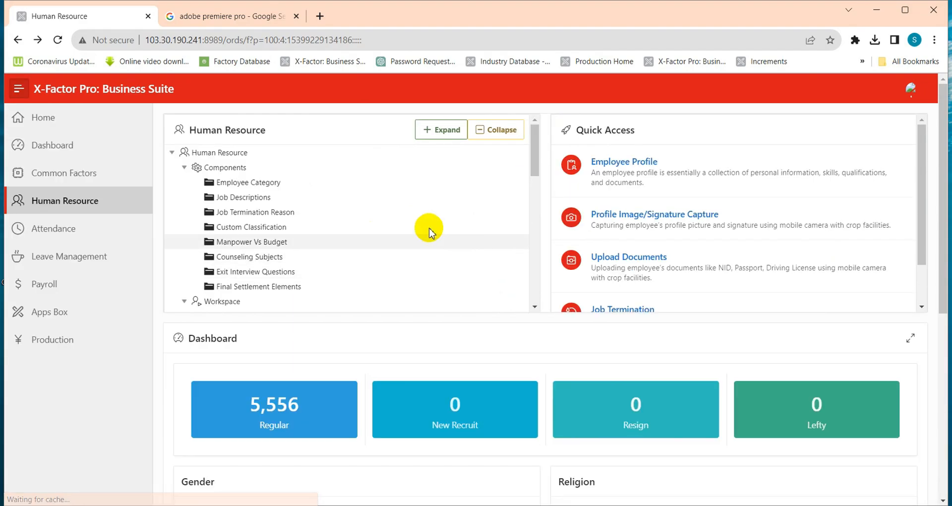
scroll(416, 223, down, 5)
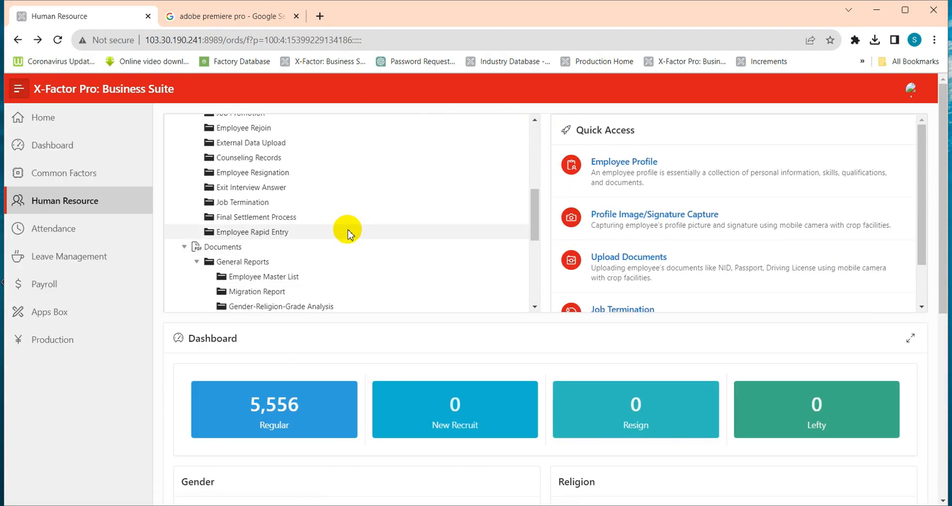
click(328, 219)
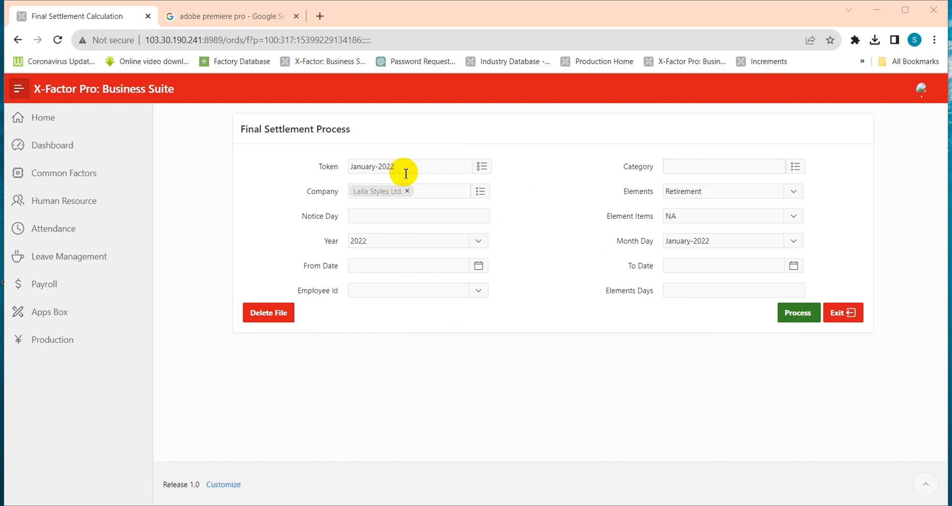
Set the category of the final settlement process to Worker
click(796, 167)
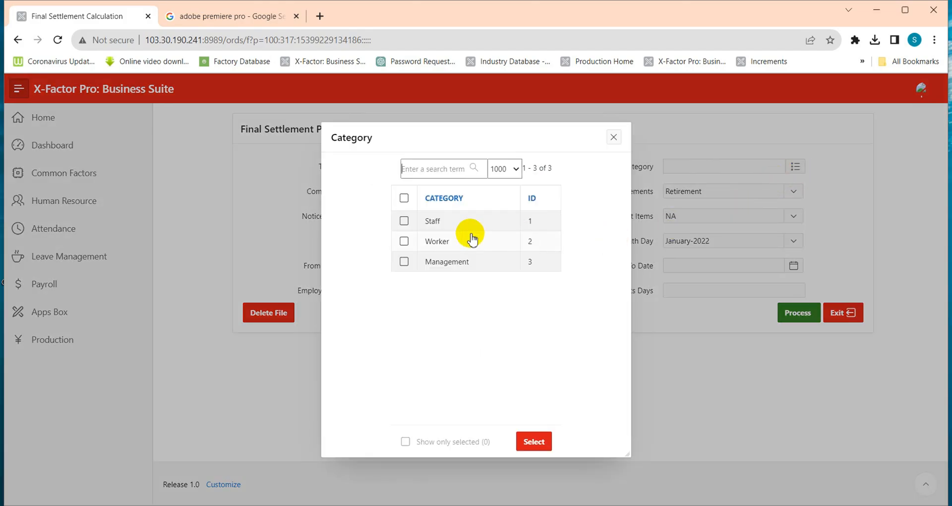
click(404, 241)
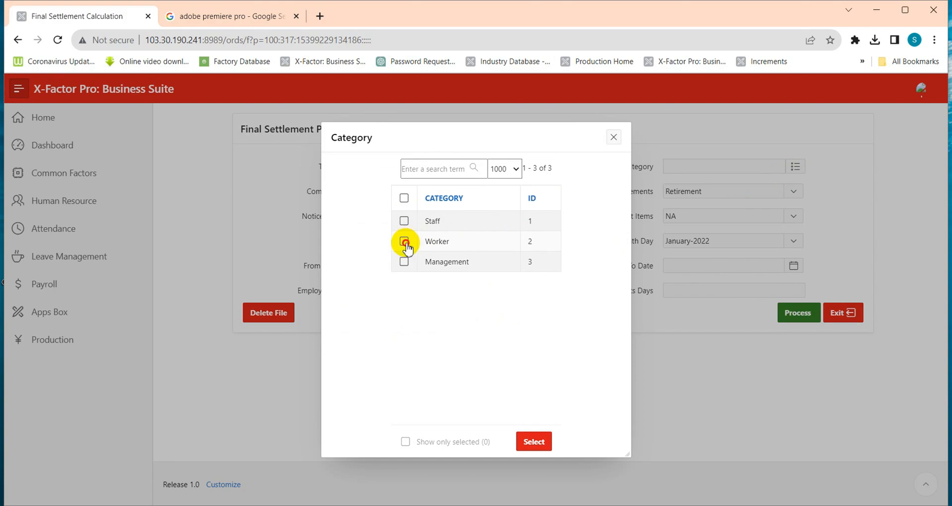
click(534, 441)
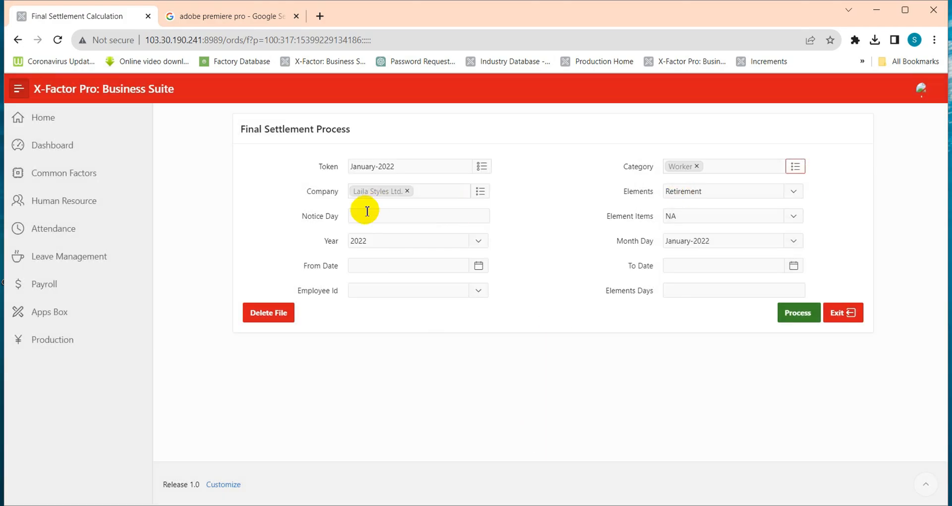
Check the Notice Day field, set the final settlement elements to Resignation, and go to the Employee Id field
click(404, 216)
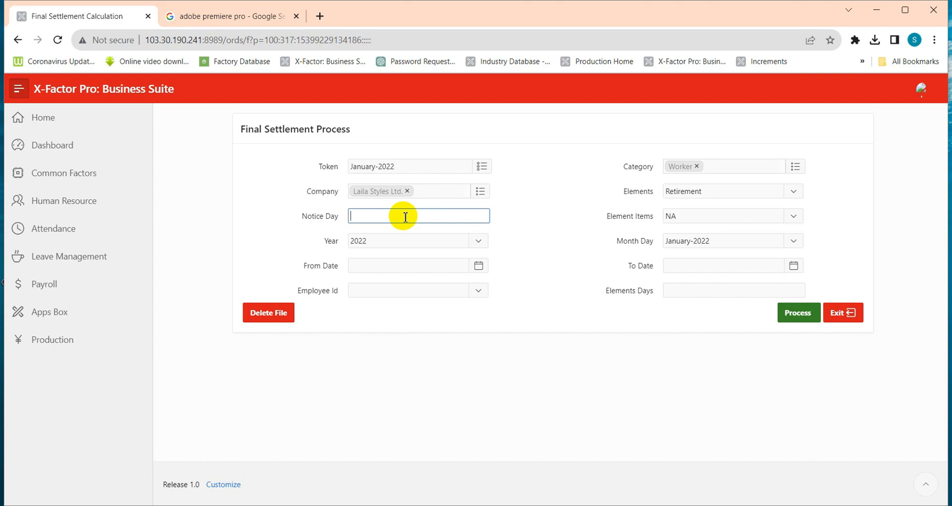
click(793, 191)
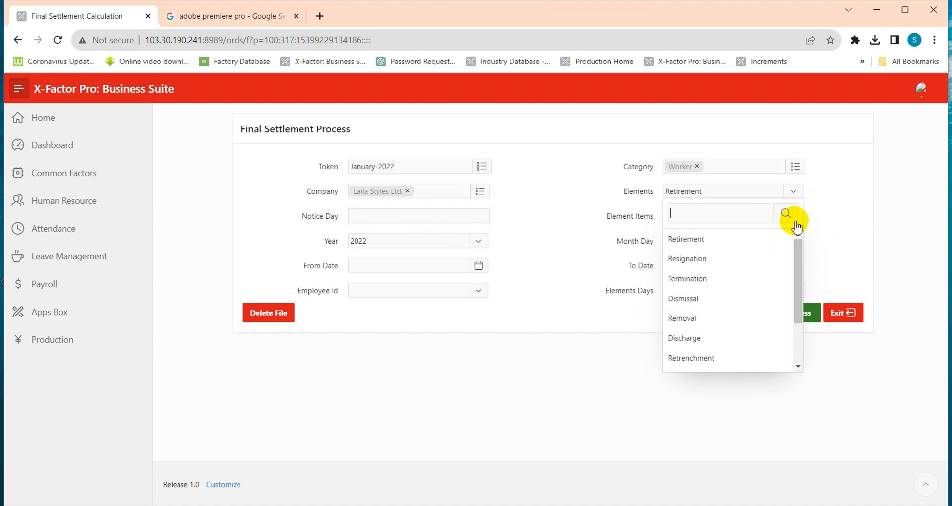
click(717, 260)
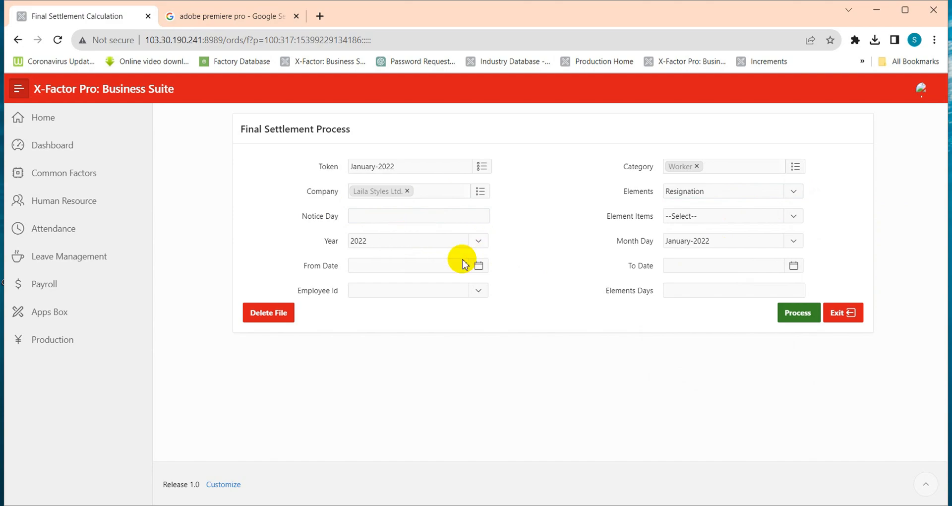
click(397, 292)
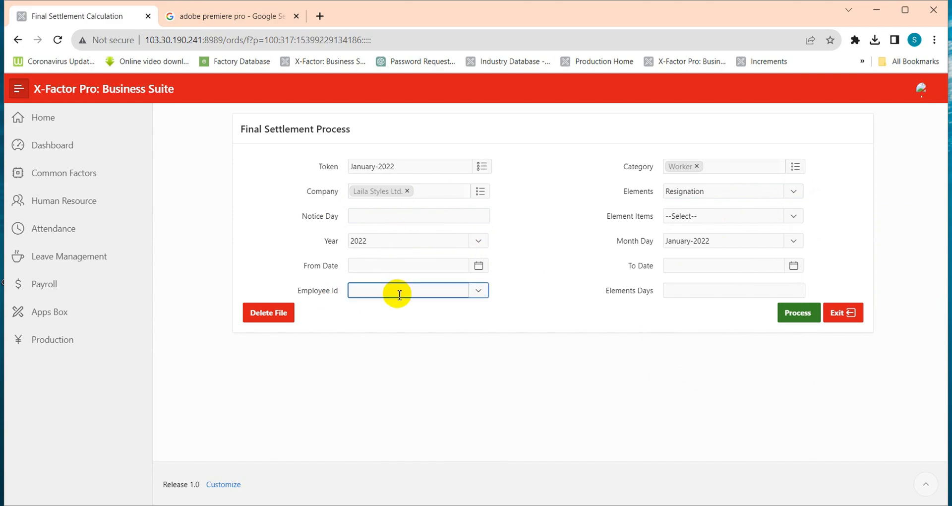
Choose an employee ID for the Resignation settlement, process it, and exit to the Human Resource page
click(484, 294)
click(399, 333)
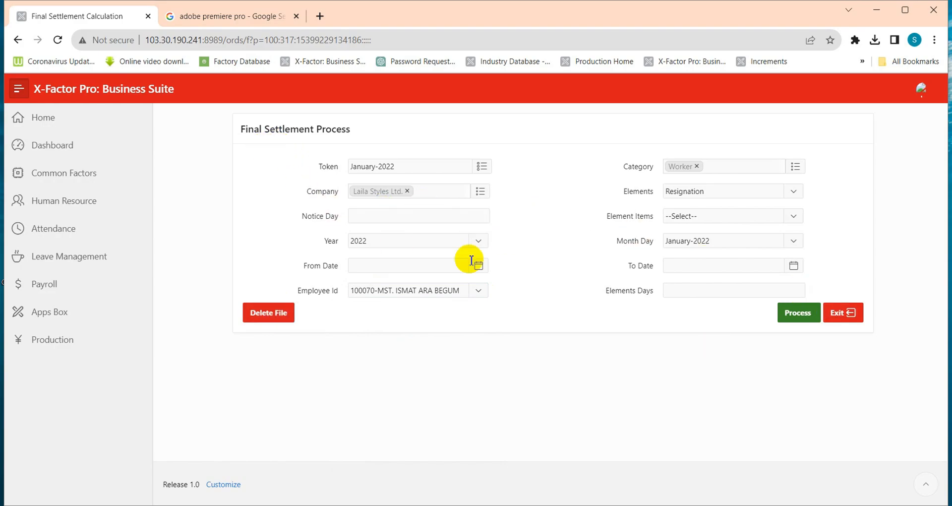
click(798, 317)
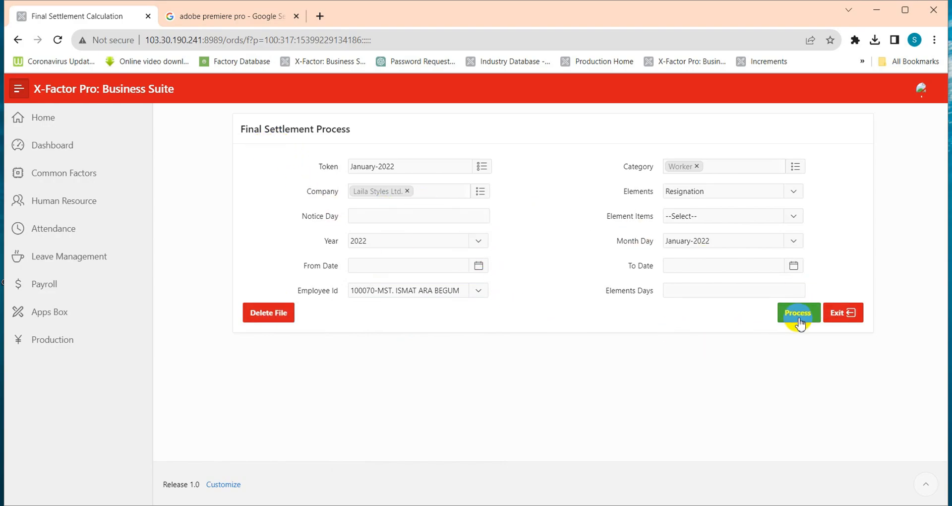
click(789, 288)
click(847, 314)
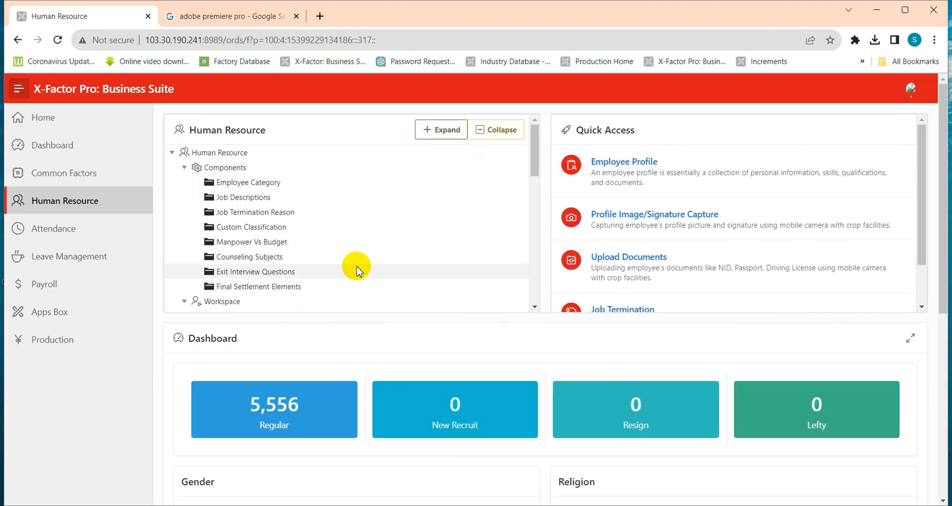
Open Employee Rapid Entry from the Workspace branch of the Human Resource page
scroll(355, 257, down, 5)
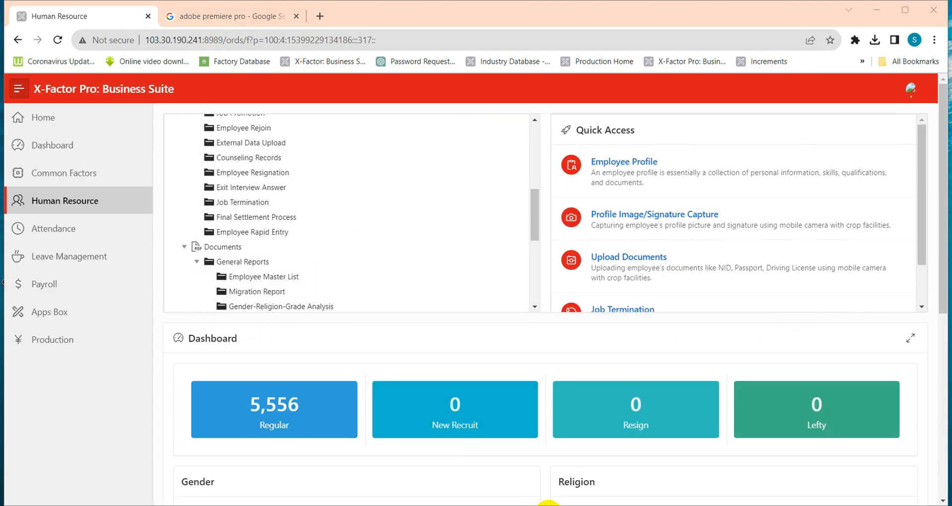
scroll(372, 228, down, 3)
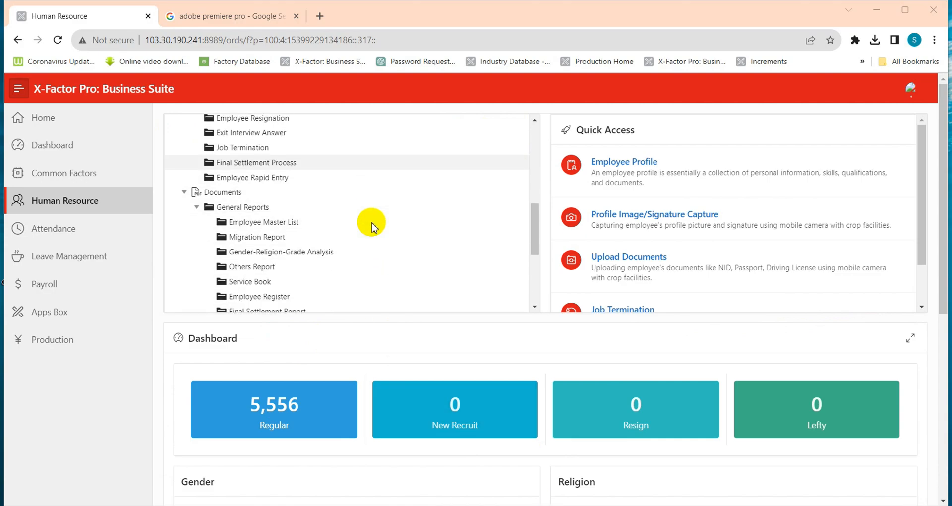
scroll(308, 217, up, 3)
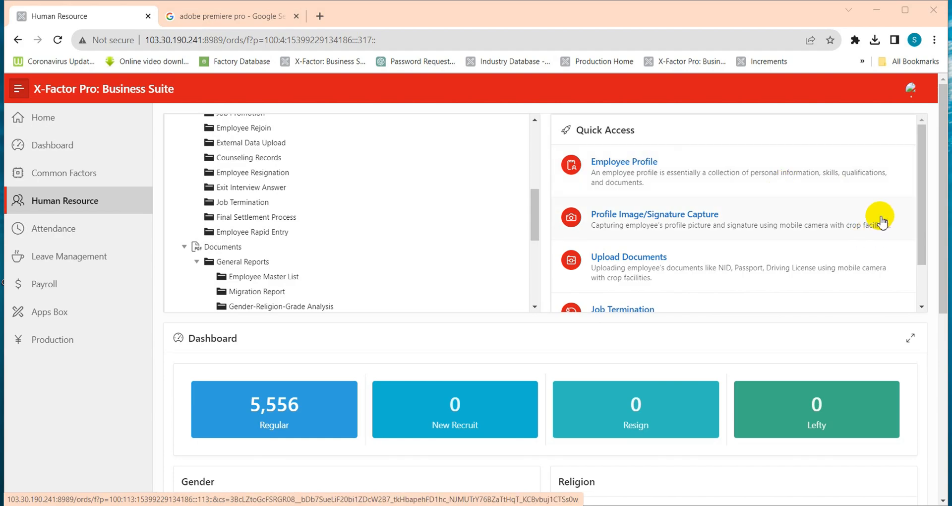
click(311, 232)
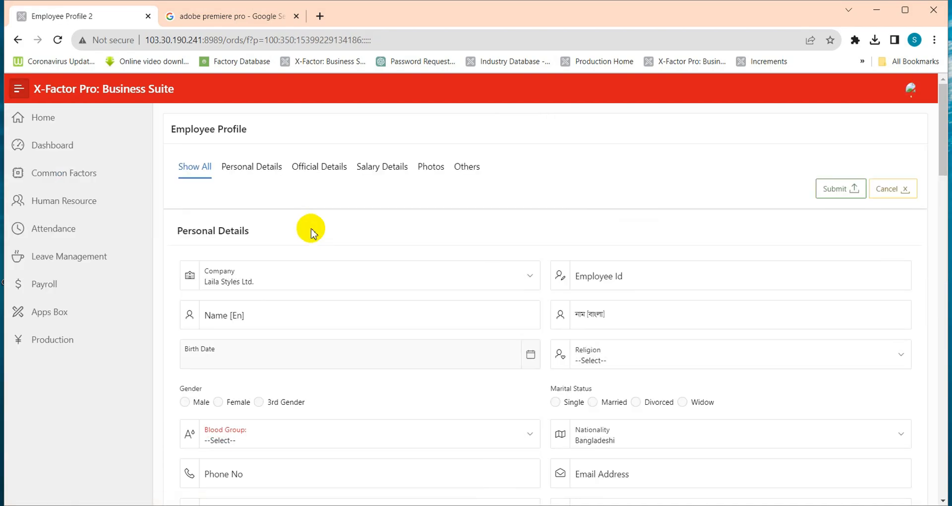
Look through the personal and official details fields of the Employee Profile form, and return to the Human Resource page
scroll(518, 350, down, 3)
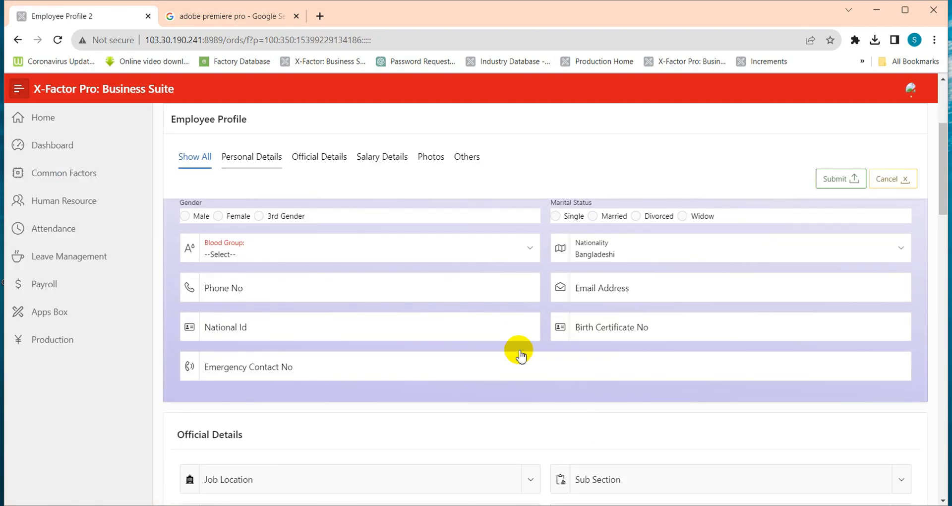
scroll(518, 350, up, 3)
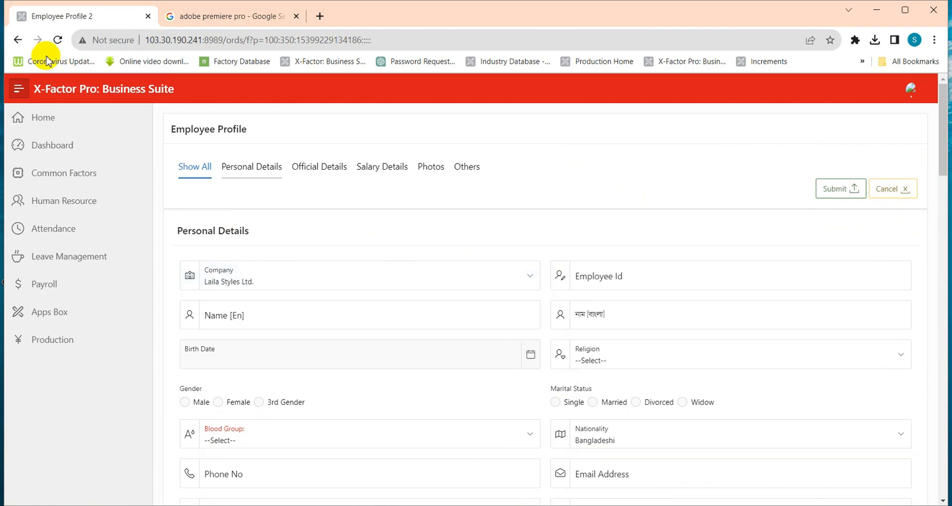
click(20, 43)
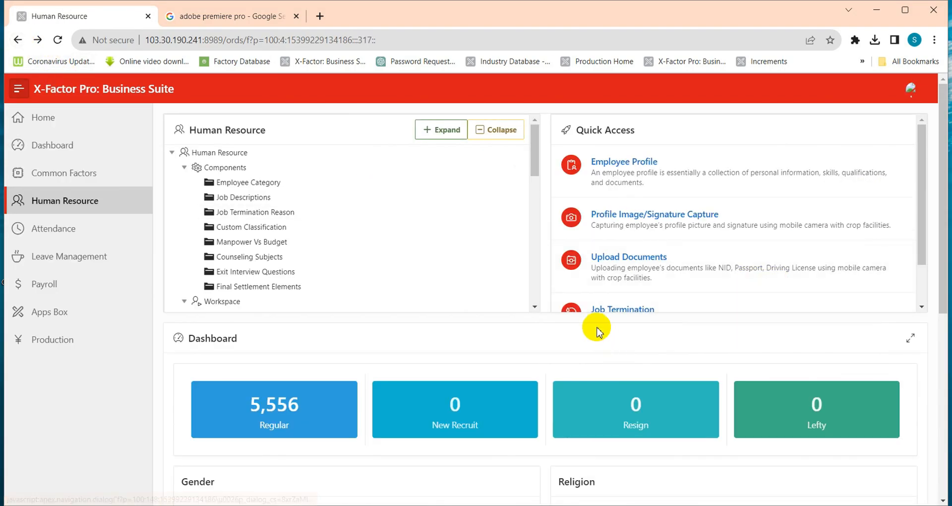
Open Employee Master List from the General Reports under Documents on the Human Resource page
scroll(385, 253, down, 5)
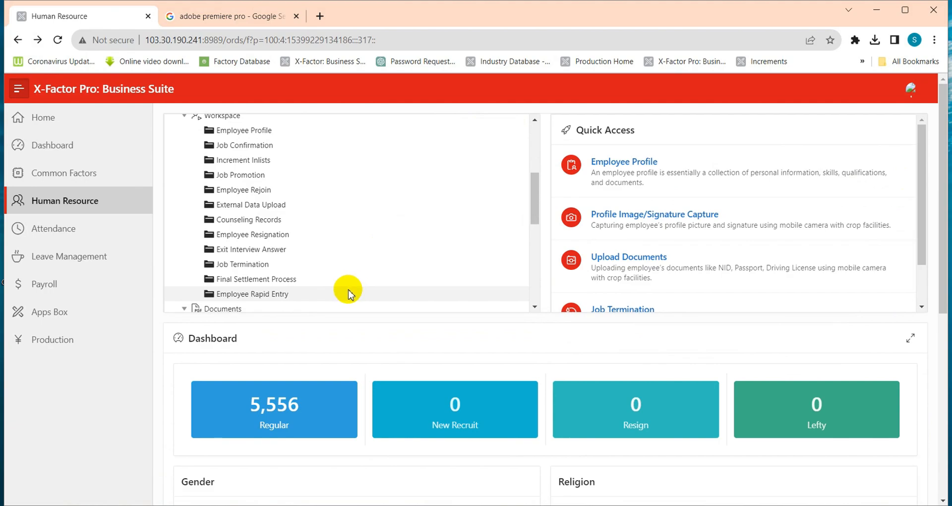
scroll(342, 283, down, 3)
scroll(317, 253, up, 1)
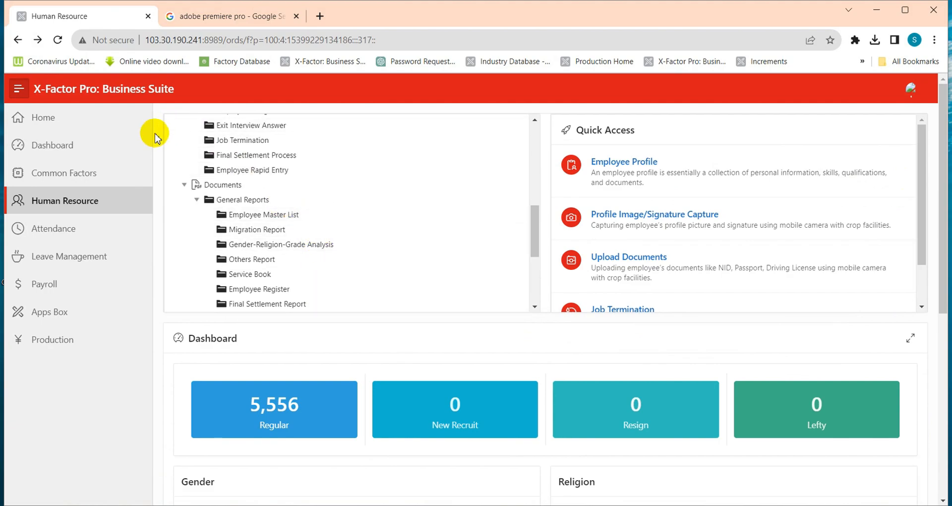
scroll(321, 199, up, 3)
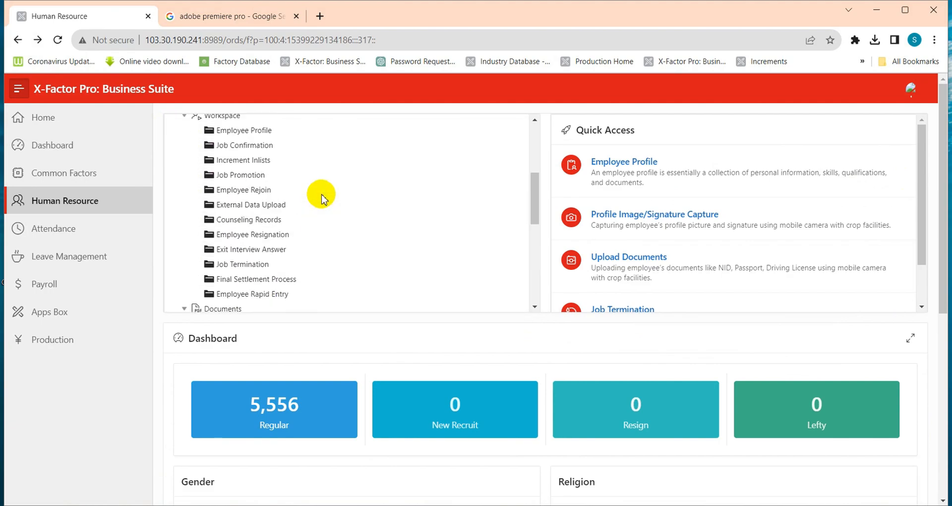
scroll(321, 200, down, 3)
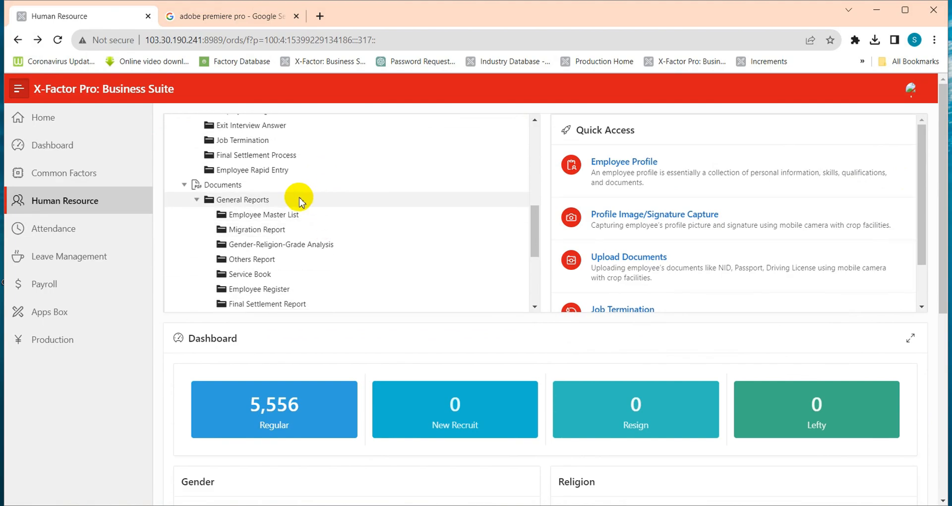
click(261, 218)
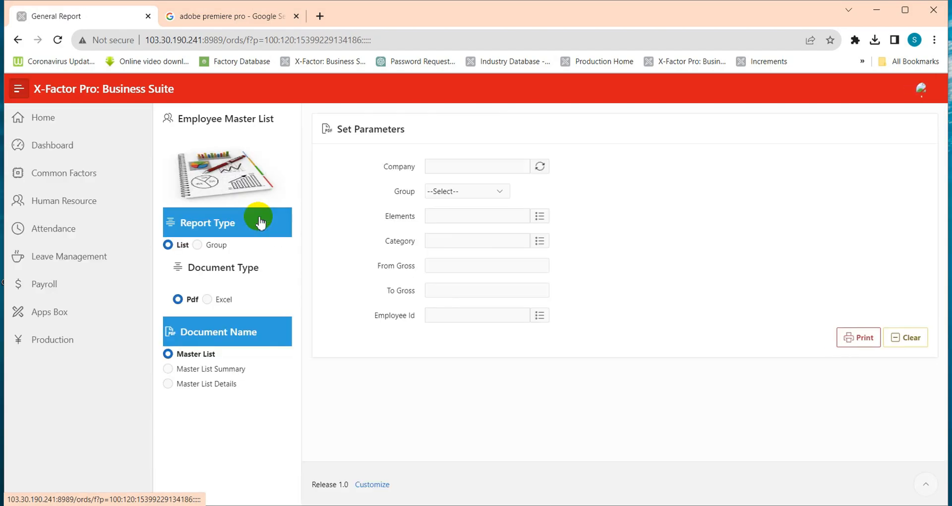
Set the report's group to Department and choose CENTRAL as its element
click(499, 191)
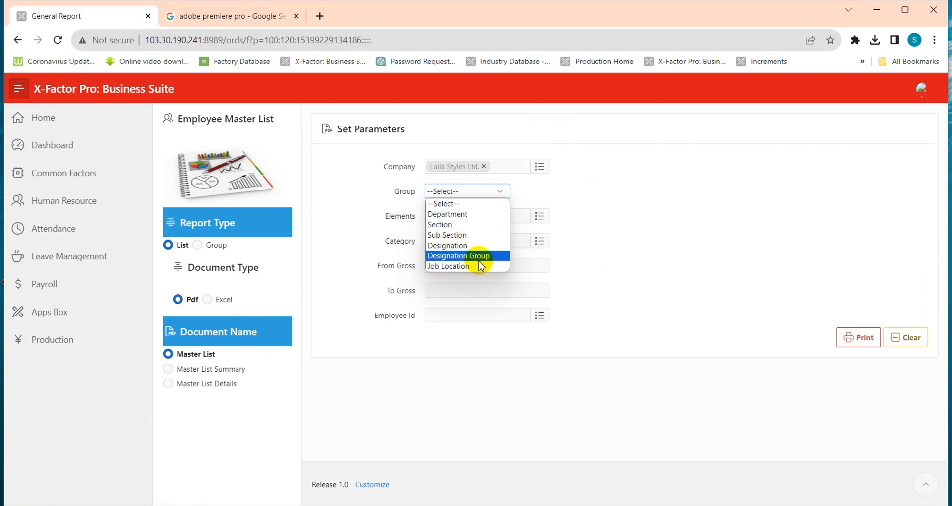
click(480, 213)
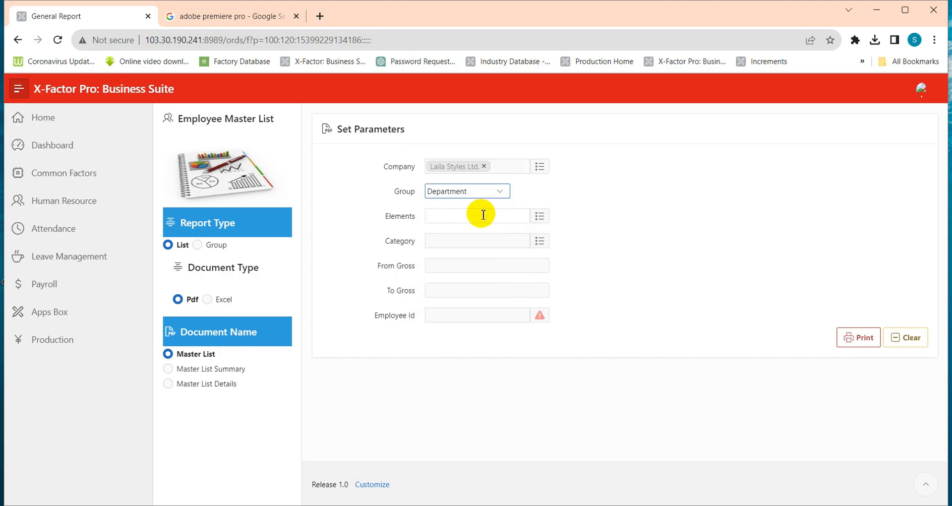
click(538, 216)
click(404, 241)
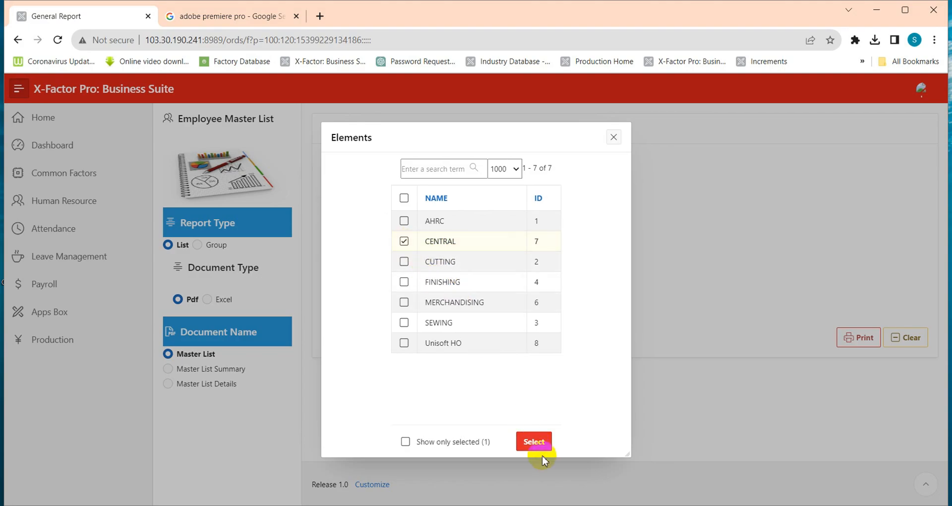
click(538, 443)
Set the report's category to all three entries: Staff, Worker and Management
click(540, 242)
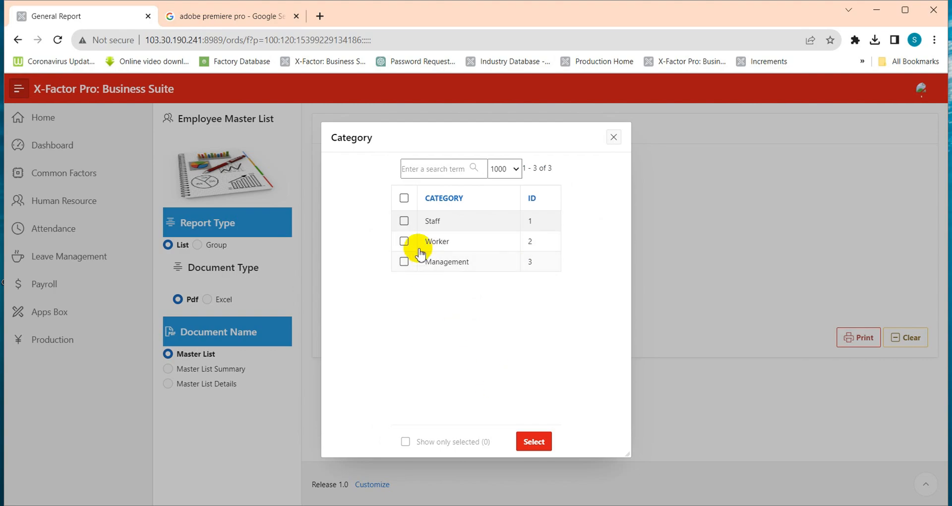
click(404, 241)
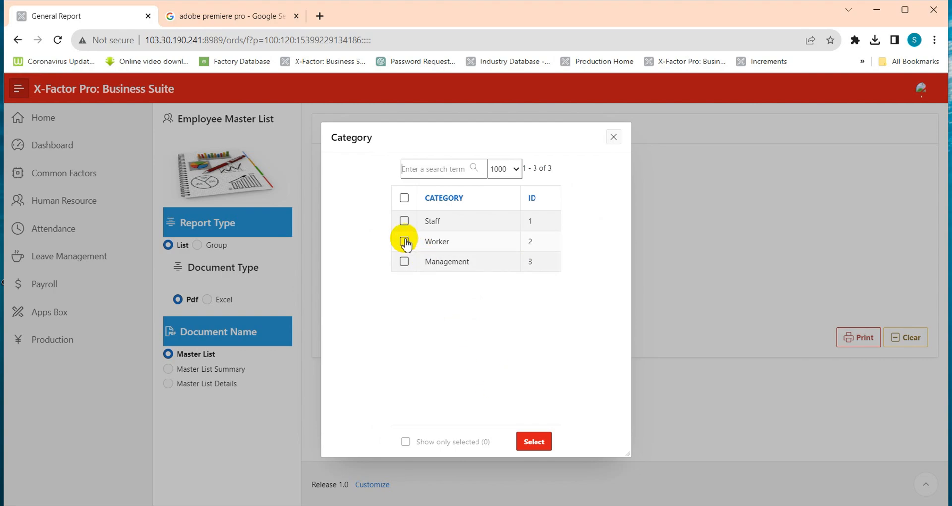
click(404, 197)
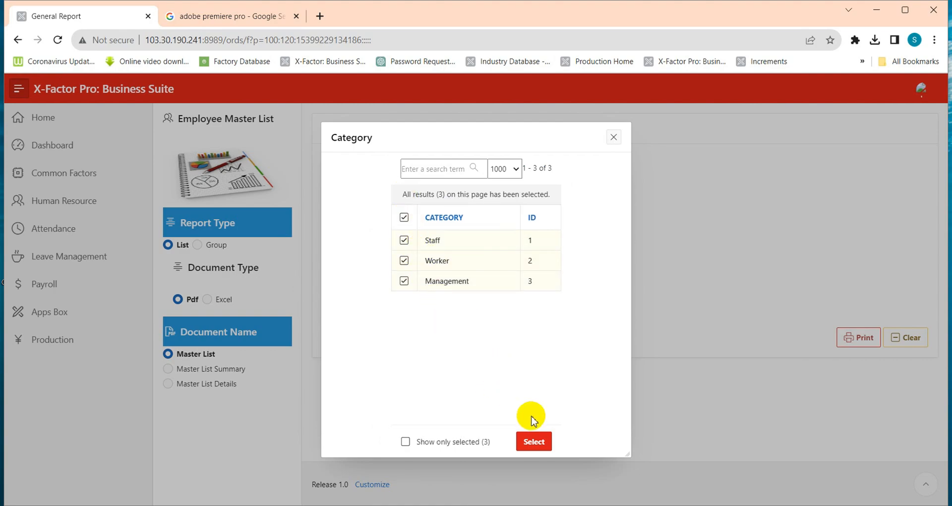
click(534, 441)
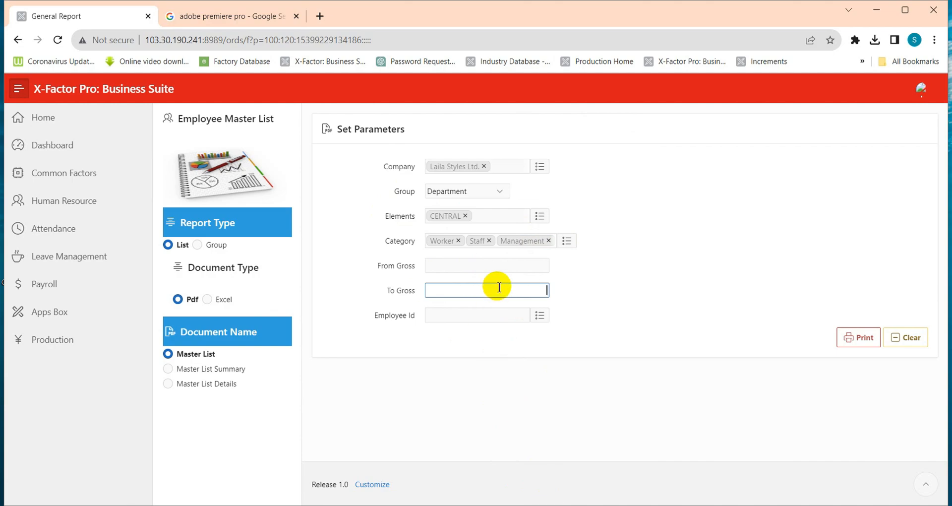
click(551, 505)
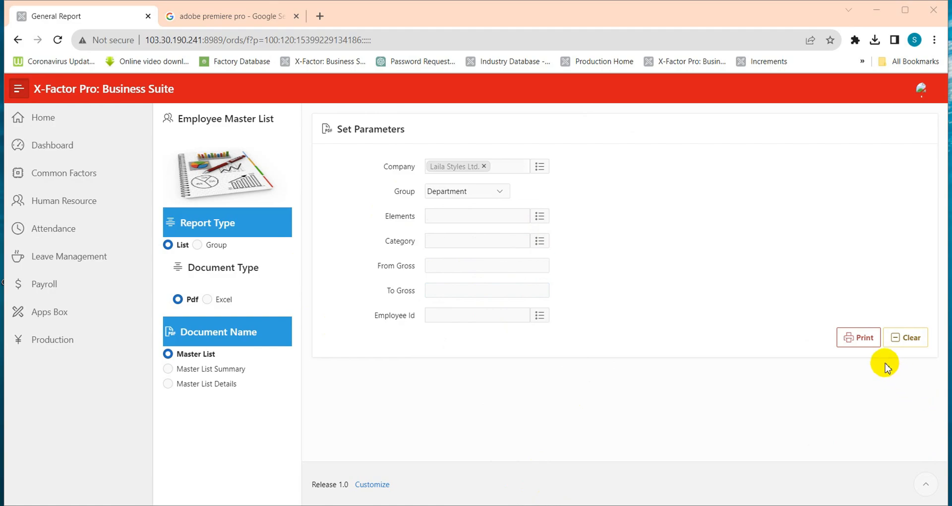
Print the Master List as a PDF with the List report type, check its first page, and close the report
click(866, 339)
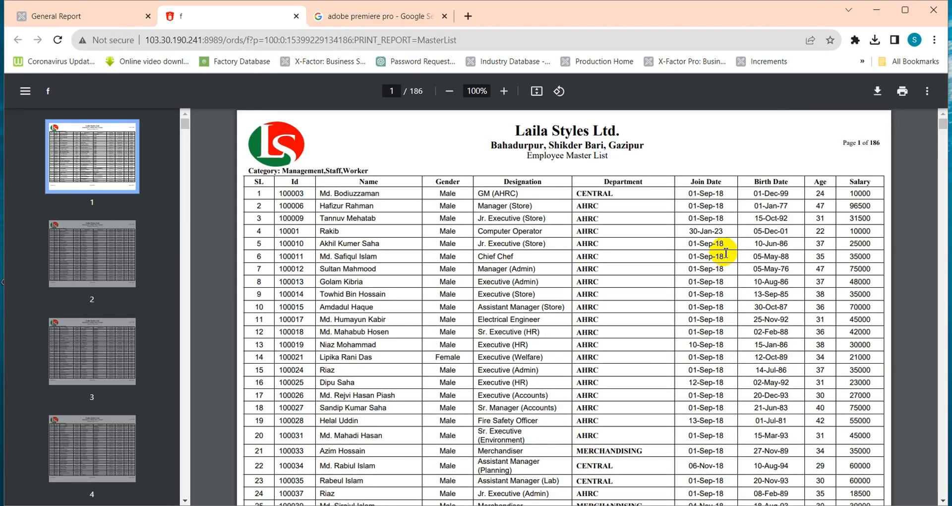
scroll(716, 251, down, 1)
scroll(519, 312, up, 1)
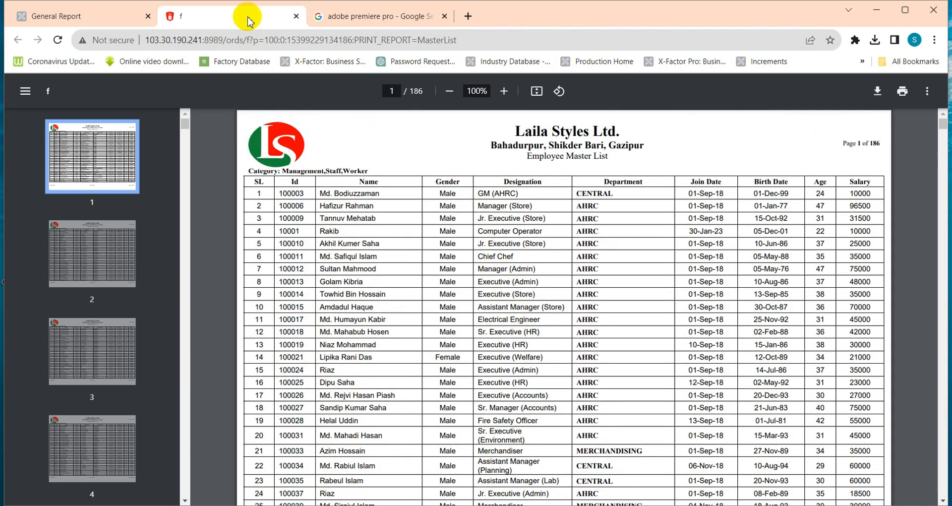
click(295, 16)
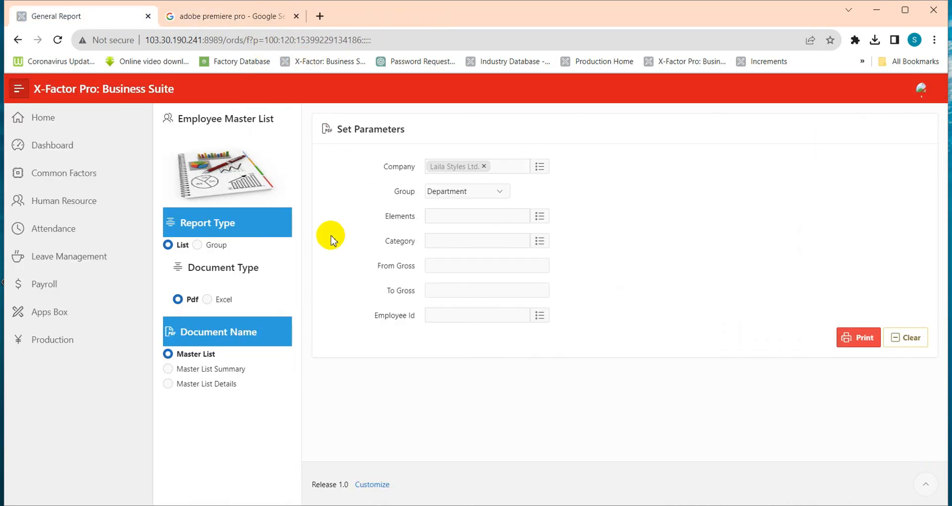
Change the report type to Group, print the Master List, and close the report after looking through its pages
click(201, 252)
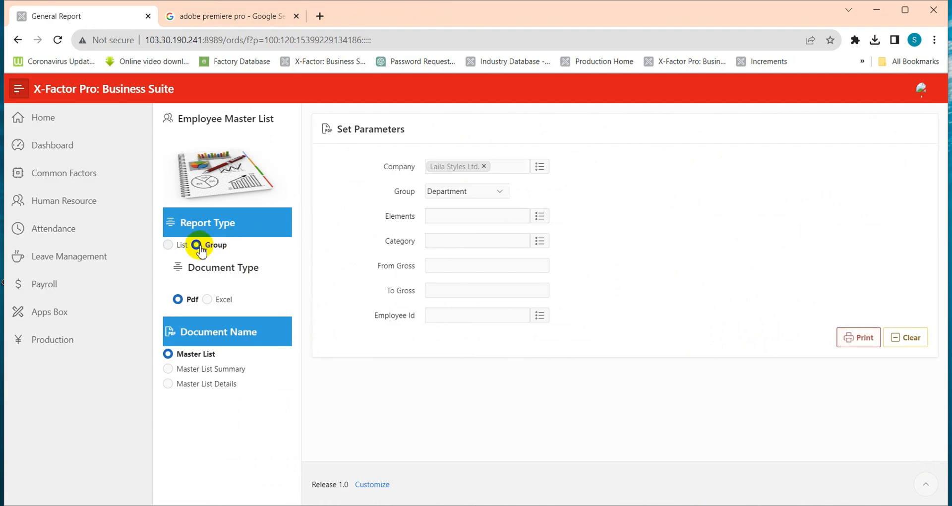
click(861, 341)
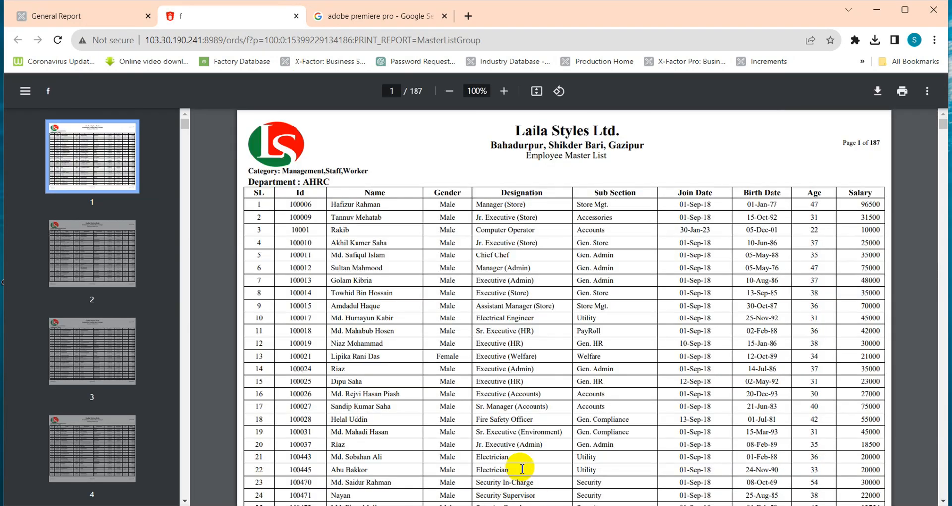
scroll(446, 307, down, 15)
scroll(488, 325, down, 20)
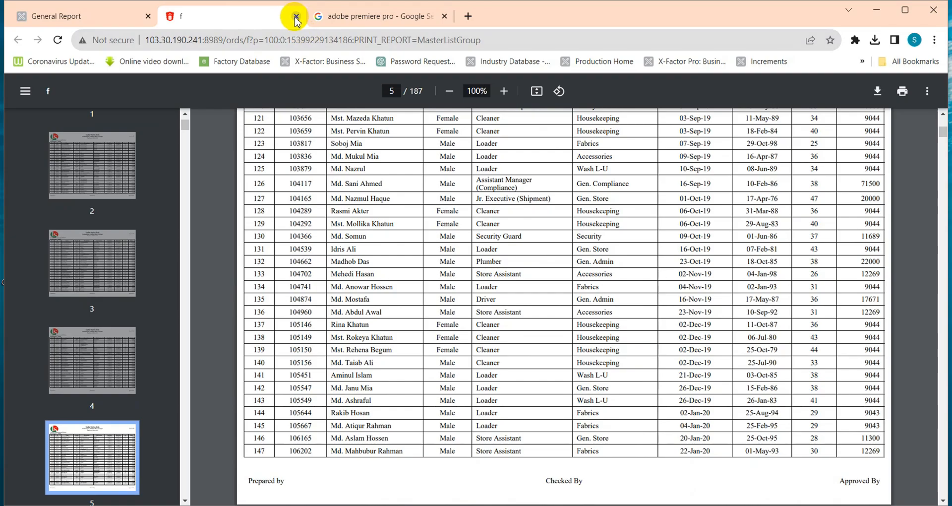
click(296, 16)
Choose the Master List Summary document, print it, and close the report after checking its first pages
click(187, 371)
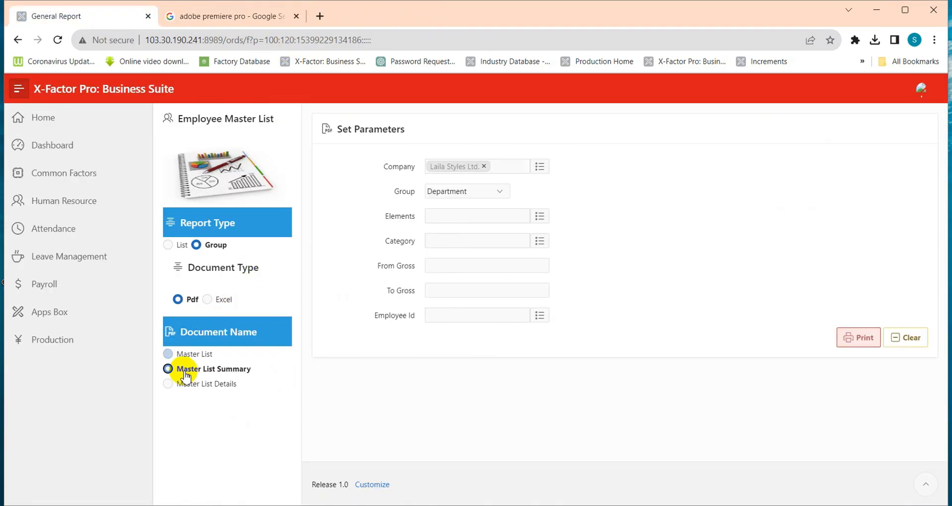
click(856, 346)
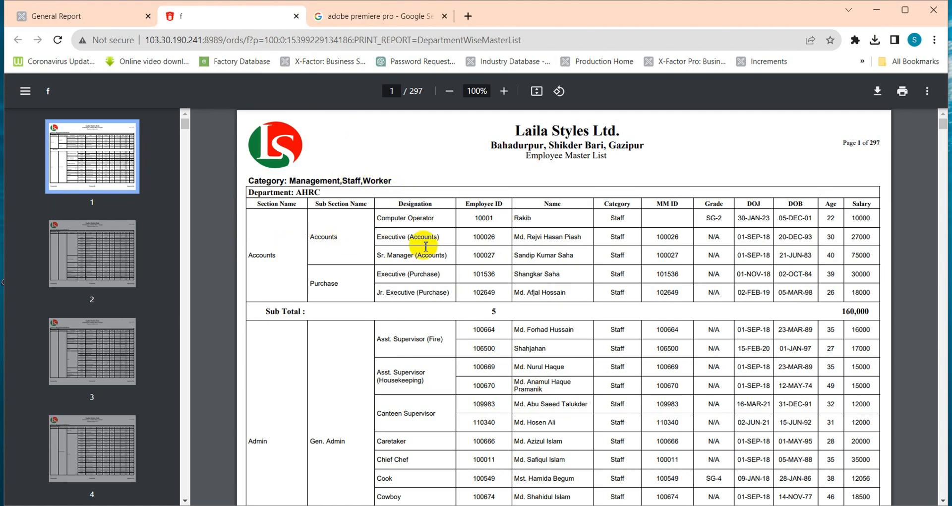
scroll(654, 233, down, 2)
scroll(650, 231, down, 8)
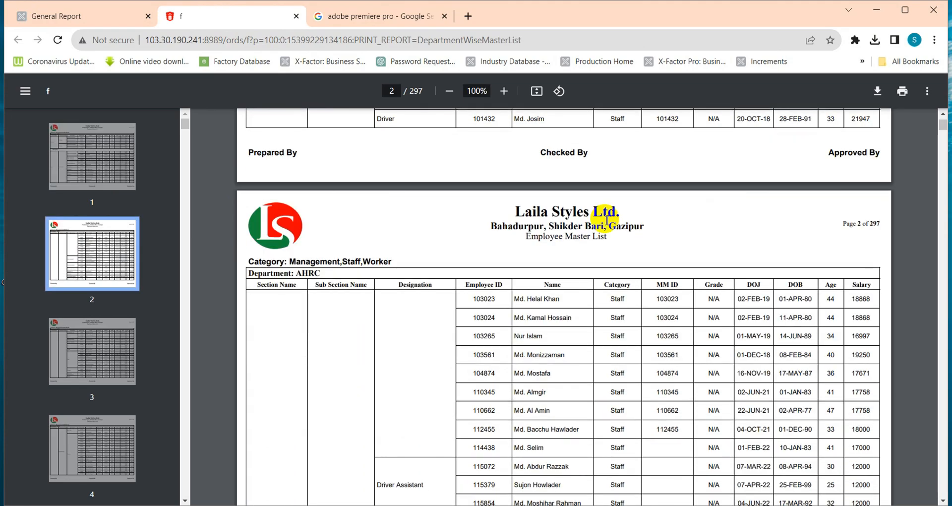
click(296, 16)
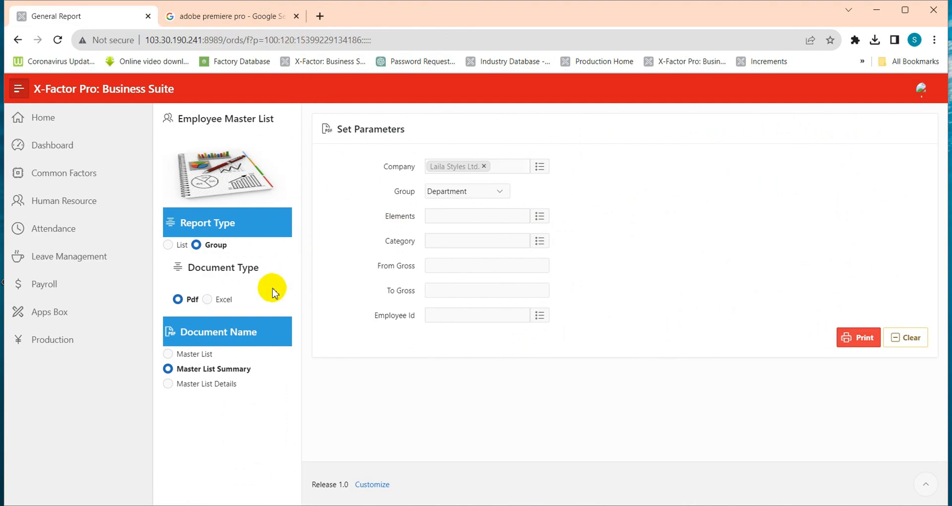
Choose the Master List Details document without printing it, and return to the Human Resource page
click(207, 386)
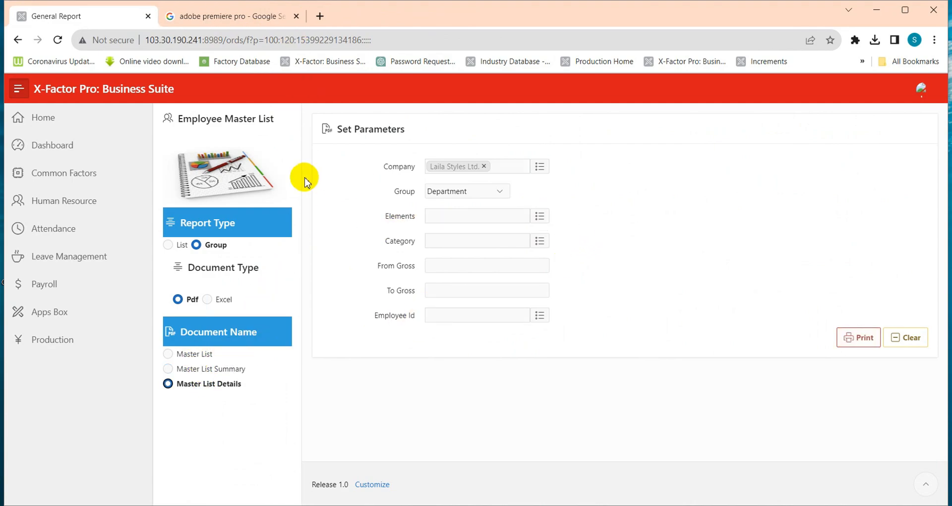
click(18, 40)
click(537, 111)
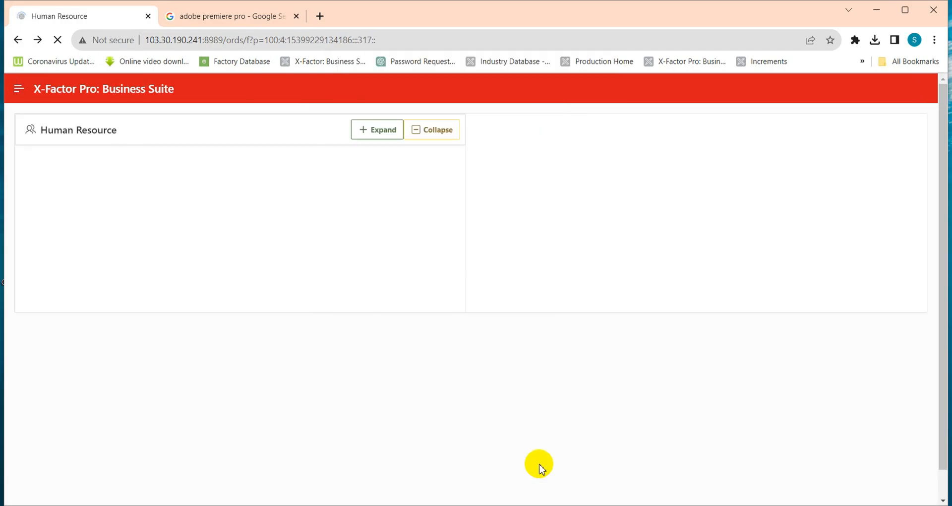
Open the Migration Report under General Reports and set its group to Department
scroll(298, 233, down, 6)
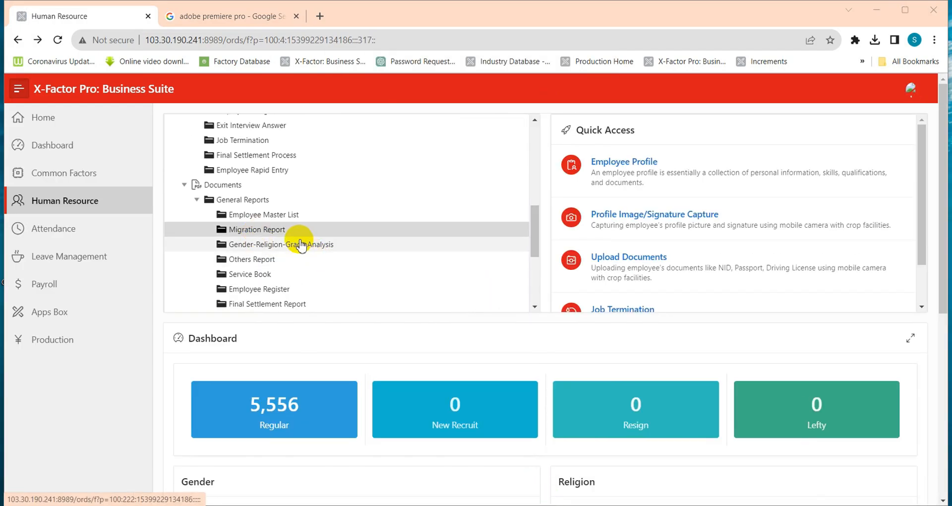
click(291, 232)
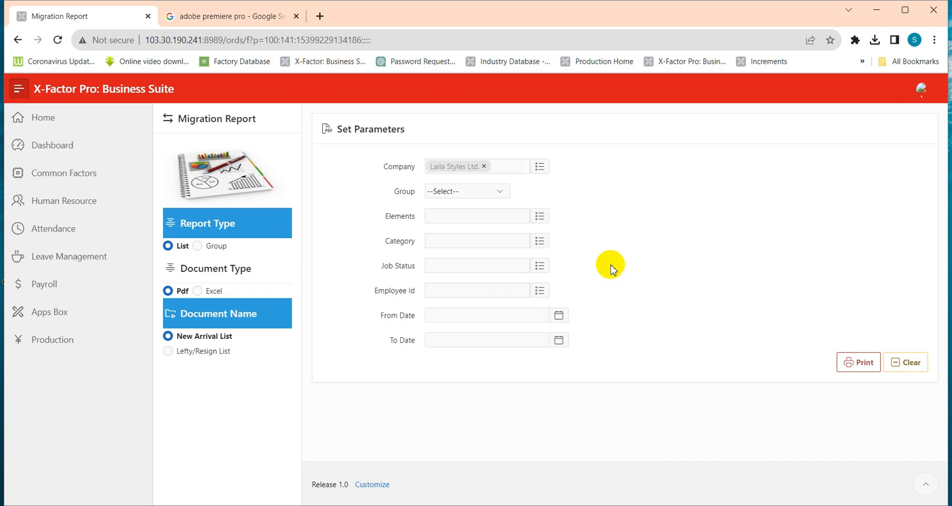
click(494, 192)
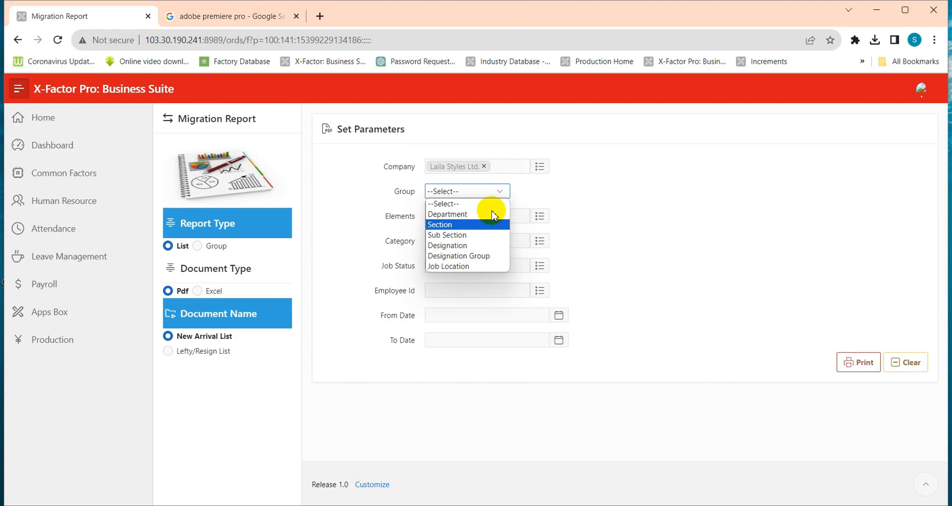
click(479, 266)
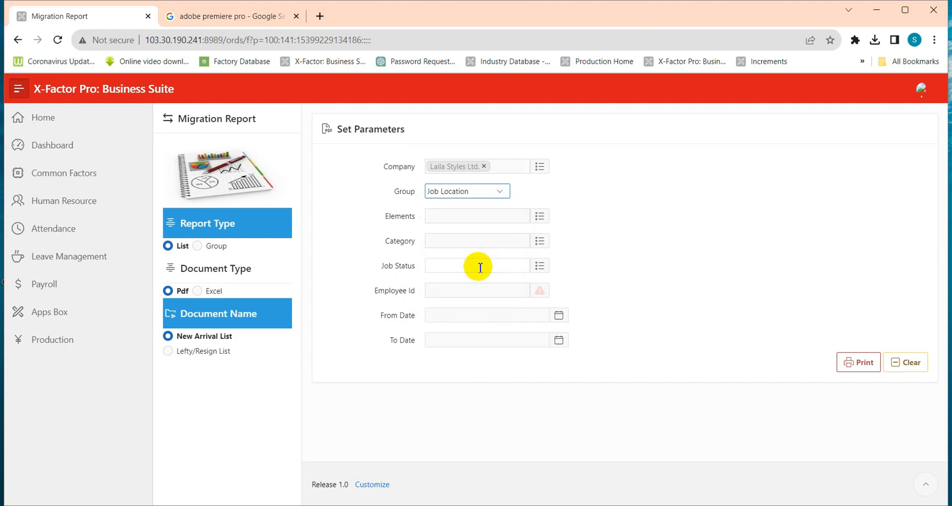
click(501, 194)
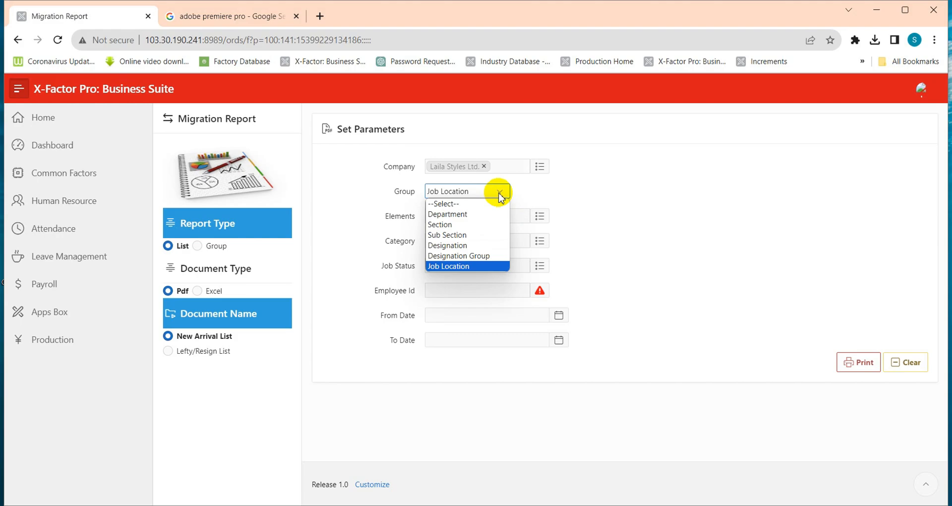
click(479, 216)
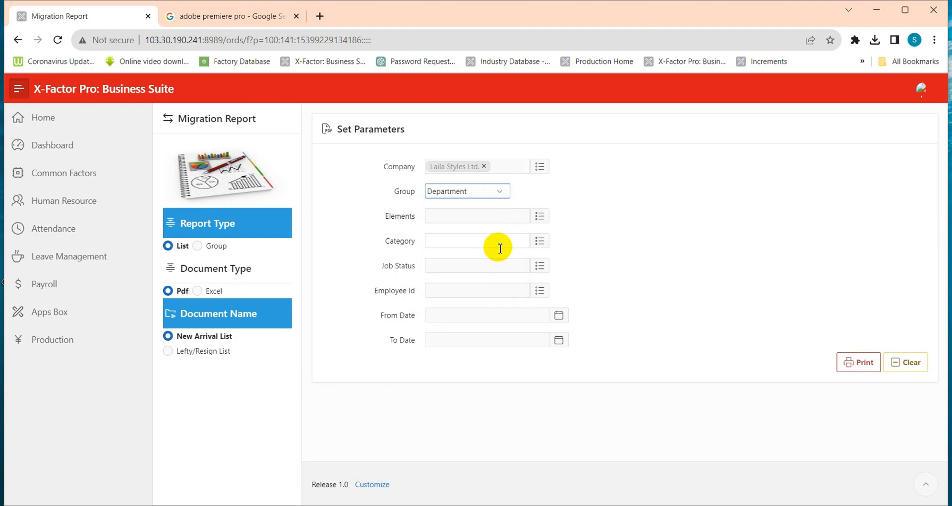
Try to print the Lefty/Resign List with the List report type and no dates, and close the report
click(193, 350)
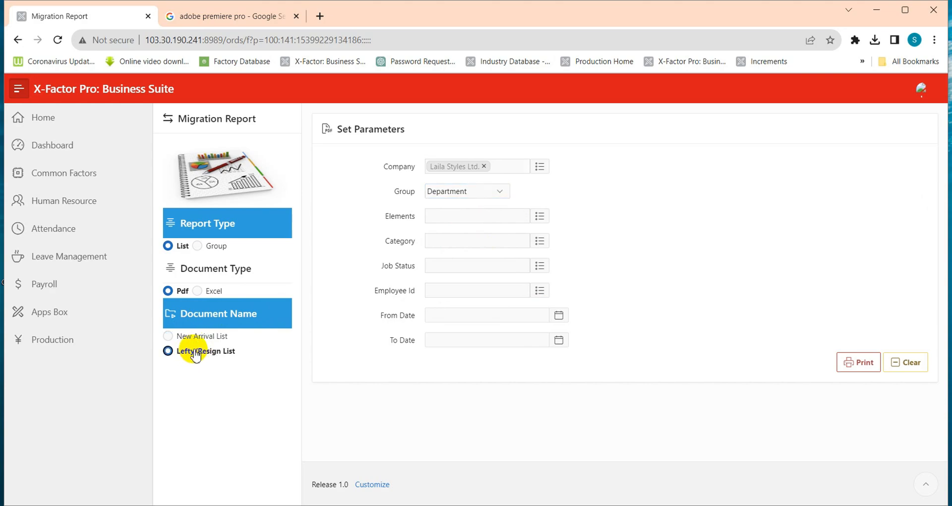
click(198, 247)
click(167, 246)
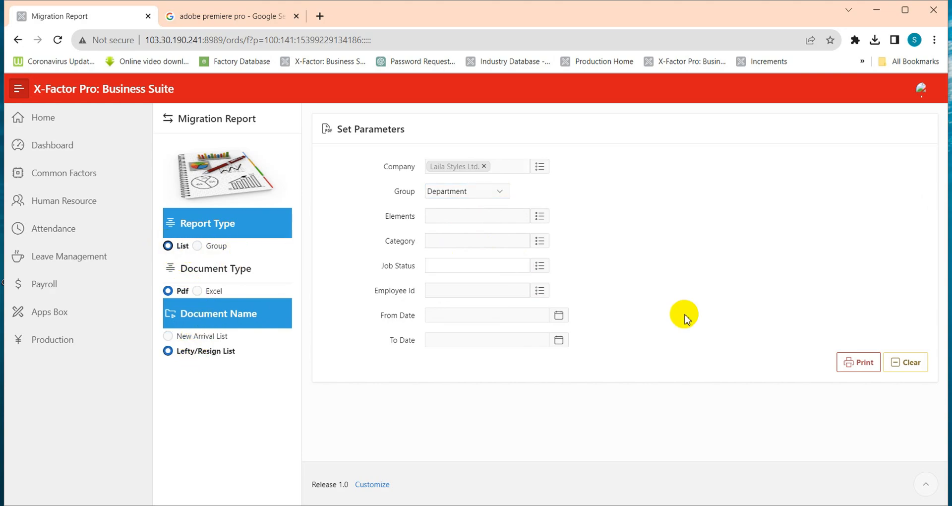
click(855, 362)
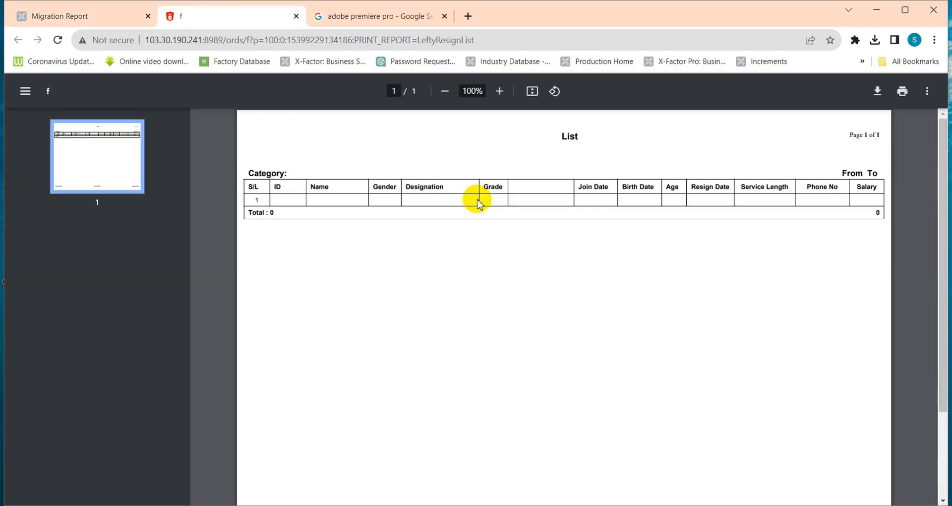
click(296, 16)
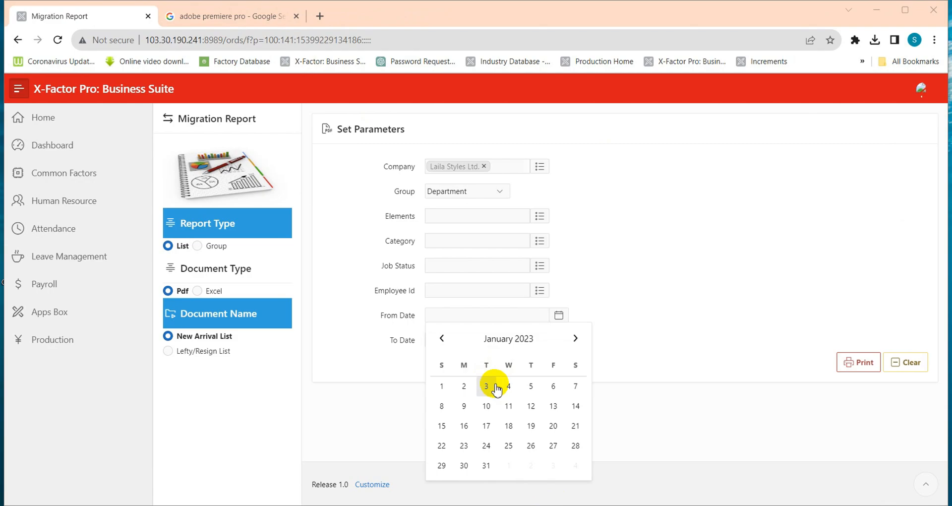
Set the New Arrival List's period from 01-Jan-22 to 31-Jan-22
click(441, 388)
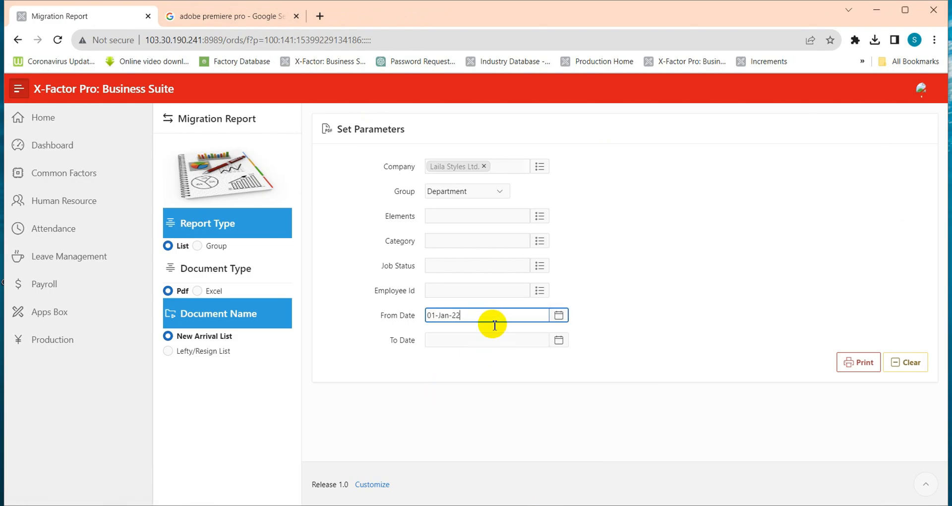
click(500, 340)
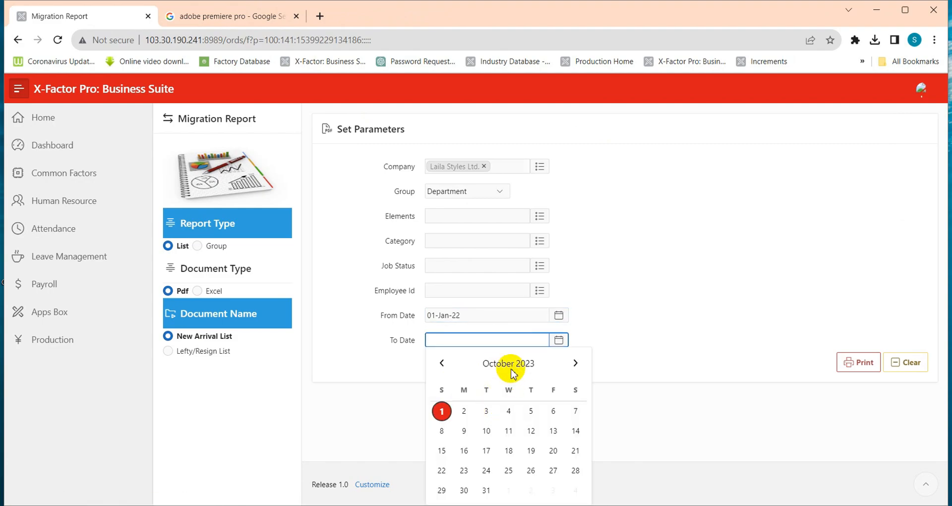
click(501, 364)
click(456, 396)
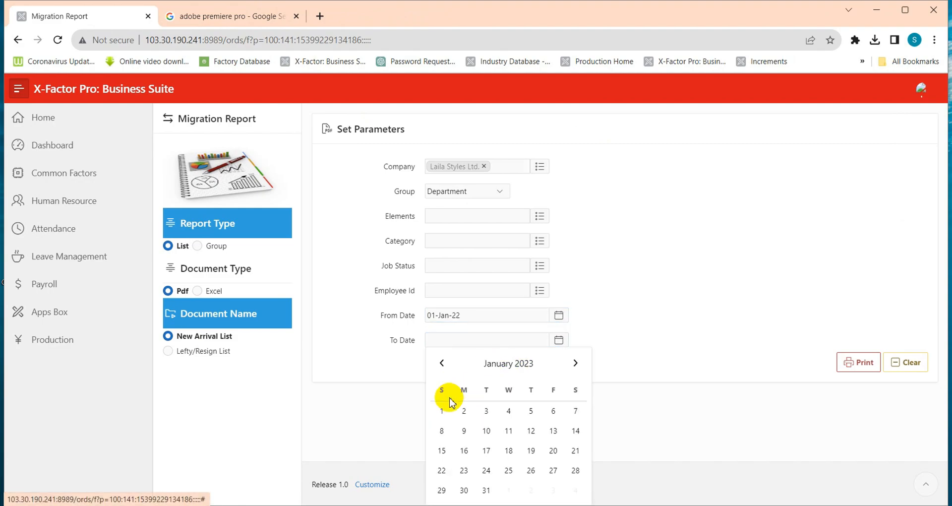
click(525, 364)
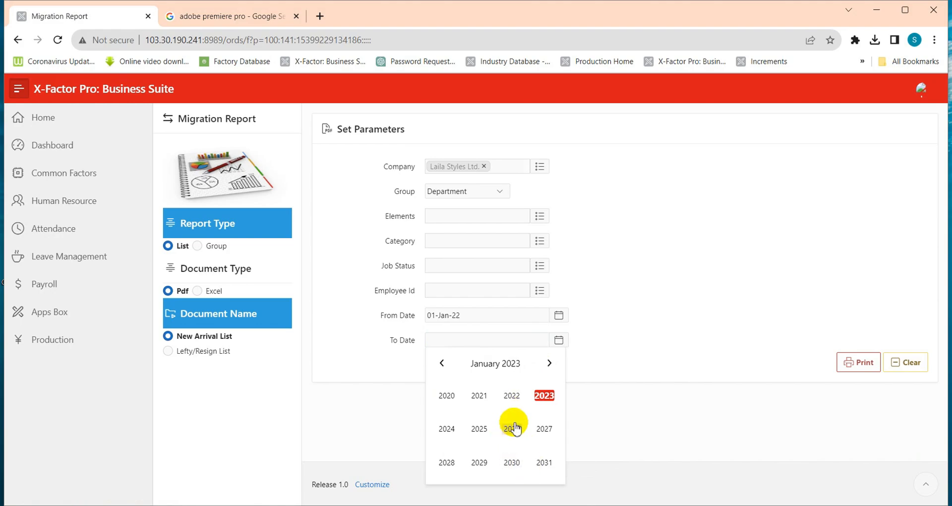
click(510, 395)
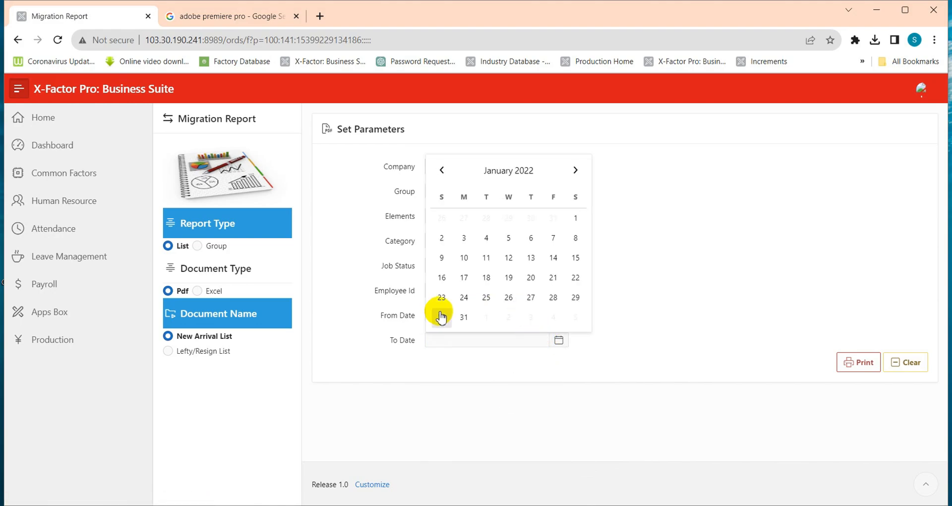
click(464, 317)
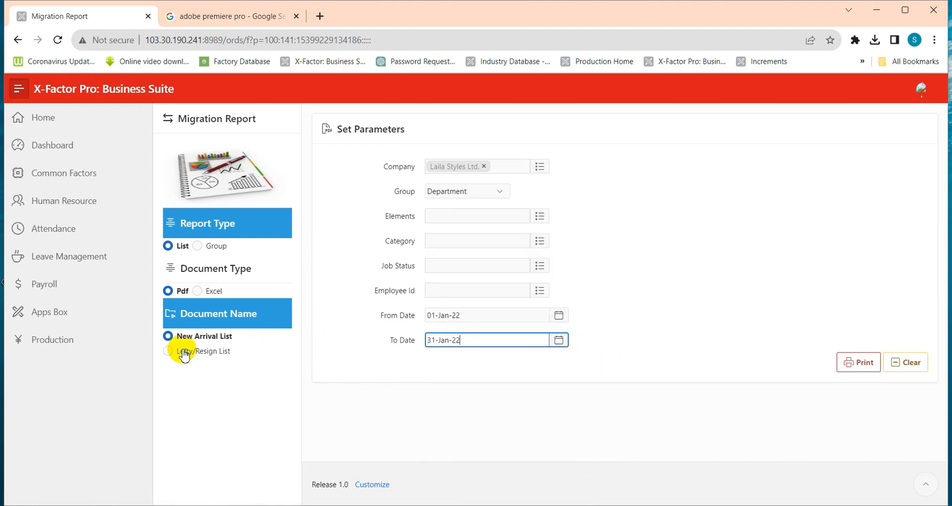
Print the New Arrival List and the Lefty/Resign List for the entered period, and close both reports
click(865, 366)
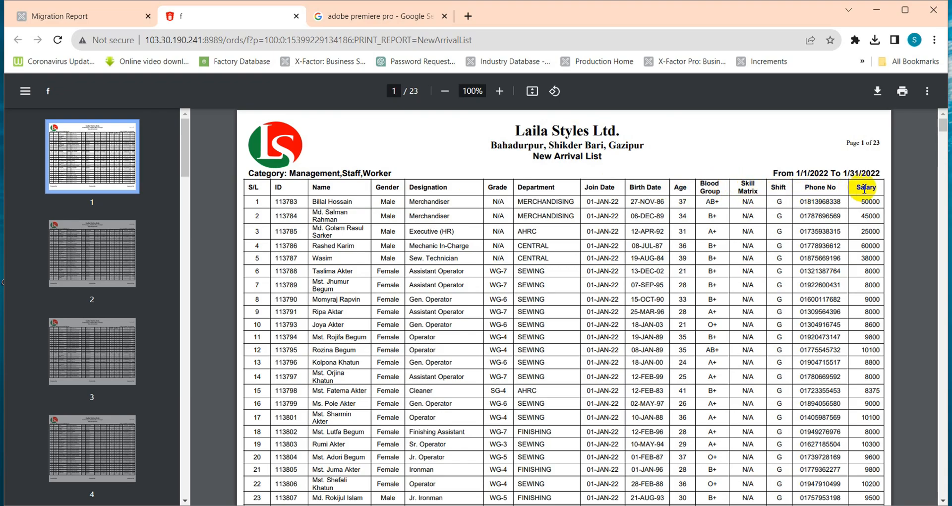
click(99, 18)
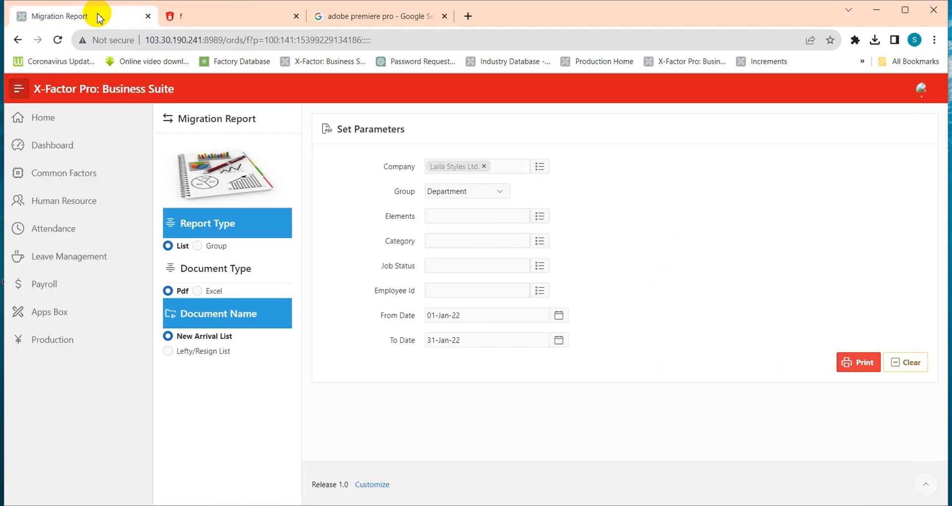
click(212, 350)
click(859, 365)
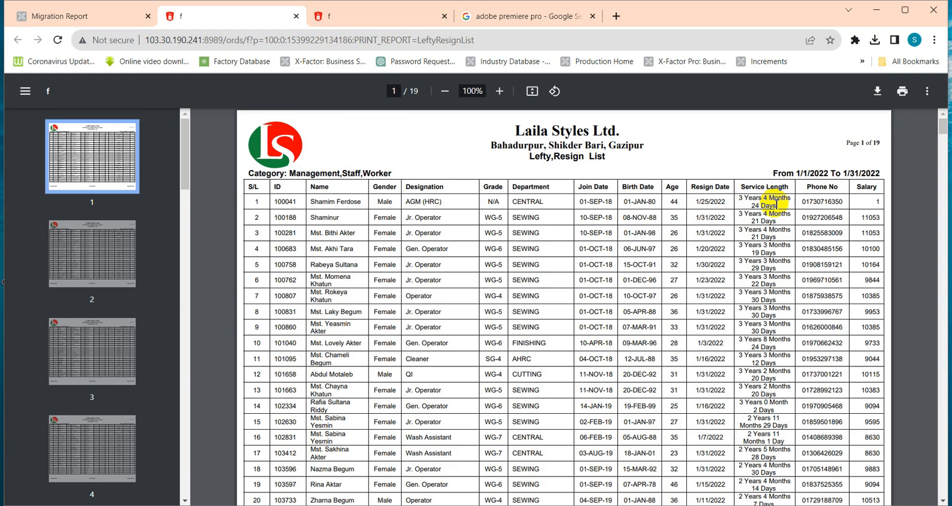
click(91, 18)
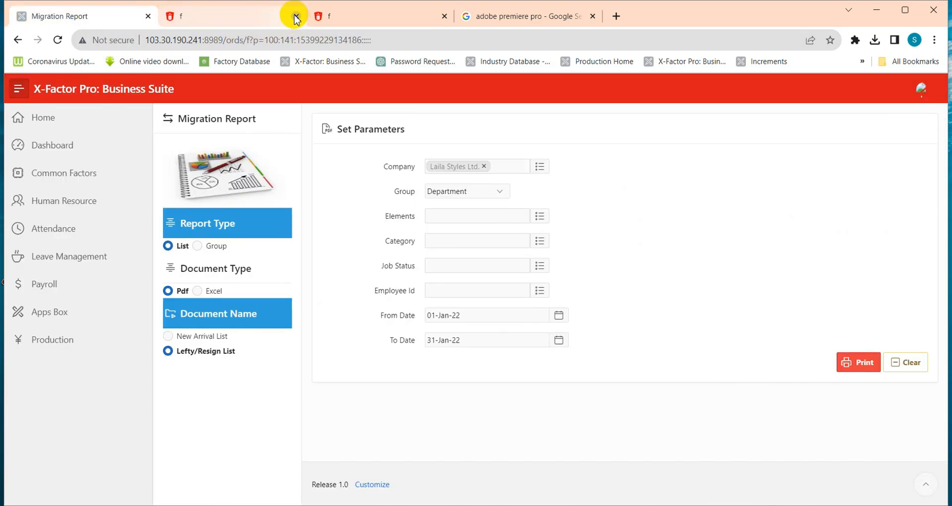
click(296, 18)
click(296, 18)
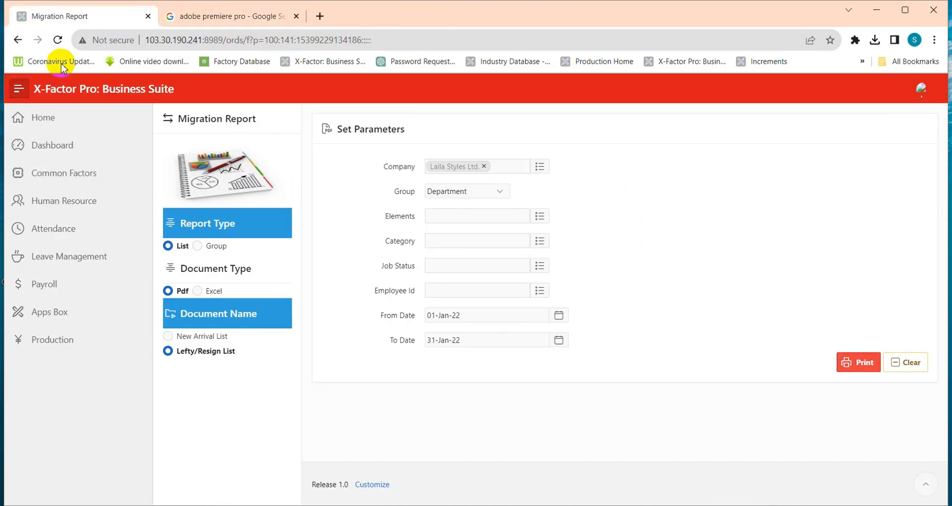
Leave the Migration Report for the Human Resource page and open Gender-Religion-Grade Analysis under General Reports
click(20, 41)
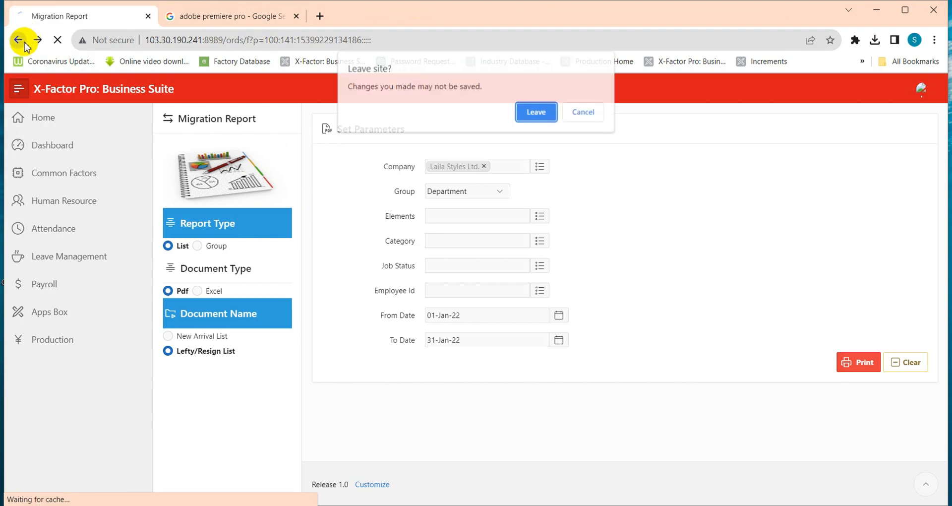
click(536, 112)
scroll(352, 228, down, 6)
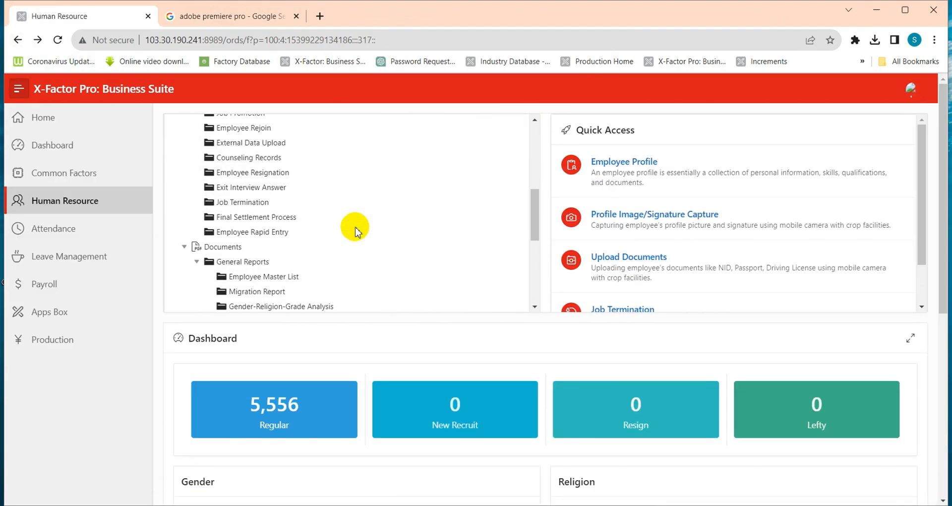
click(319, 247)
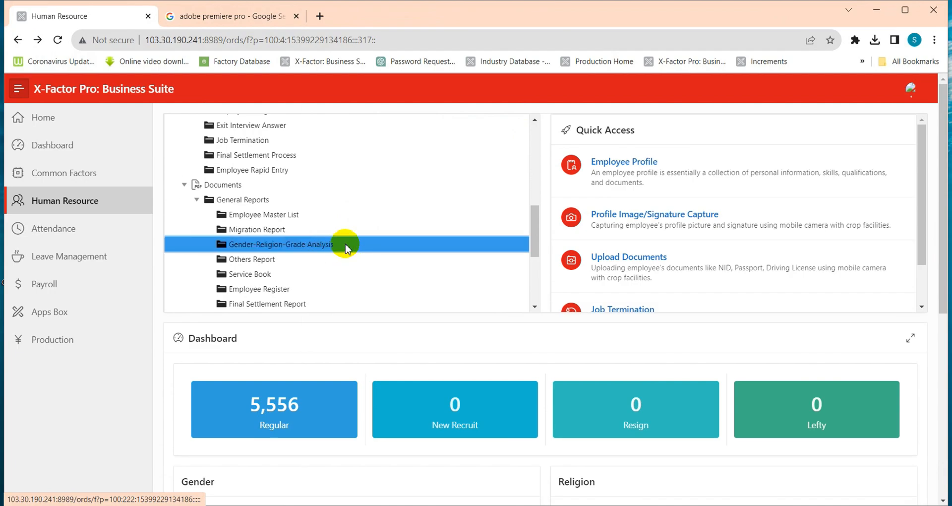
click(345, 246)
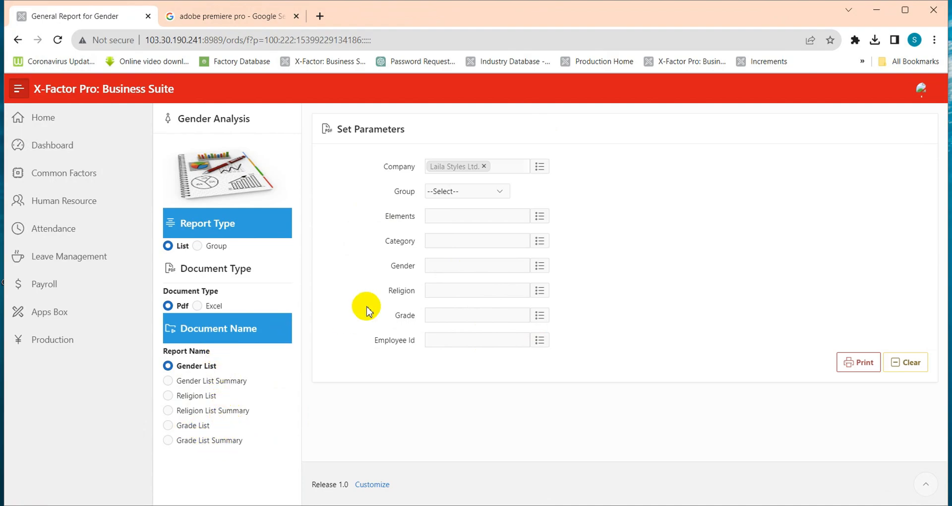
click(495, 191)
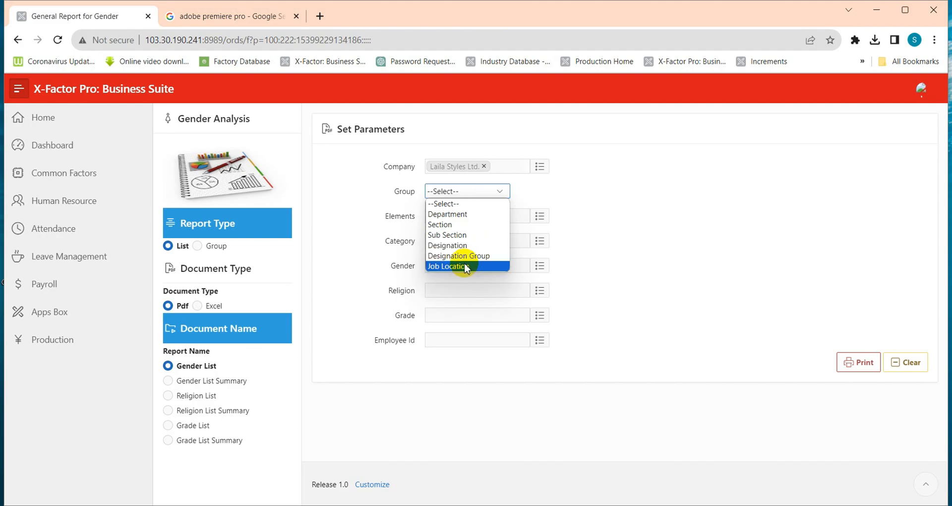
click(491, 214)
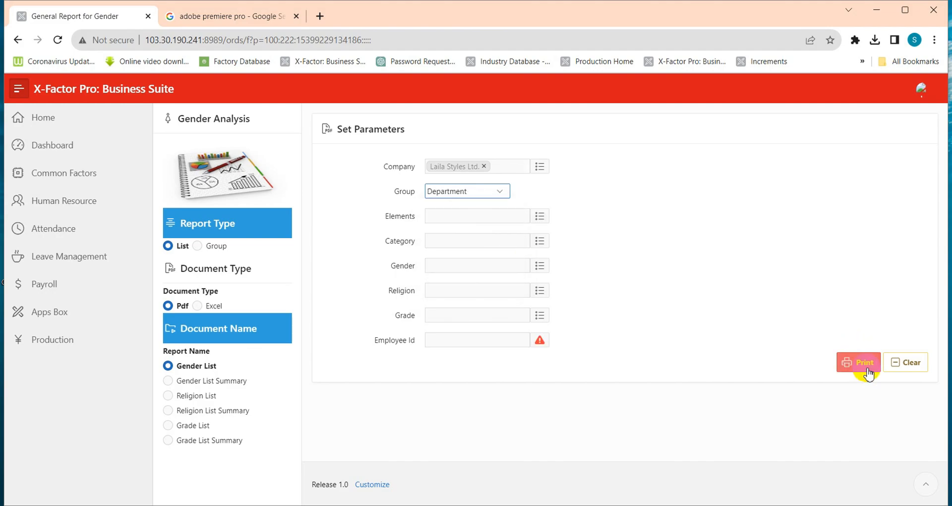
click(491, 195)
click(479, 200)
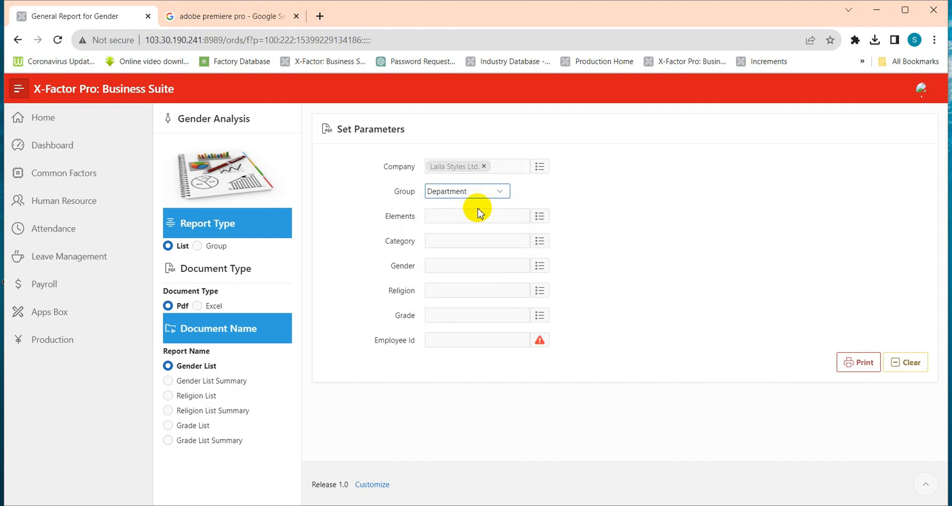
Print the Gender List as a PDF, look through its first pages, and close the report
click(864, 367)
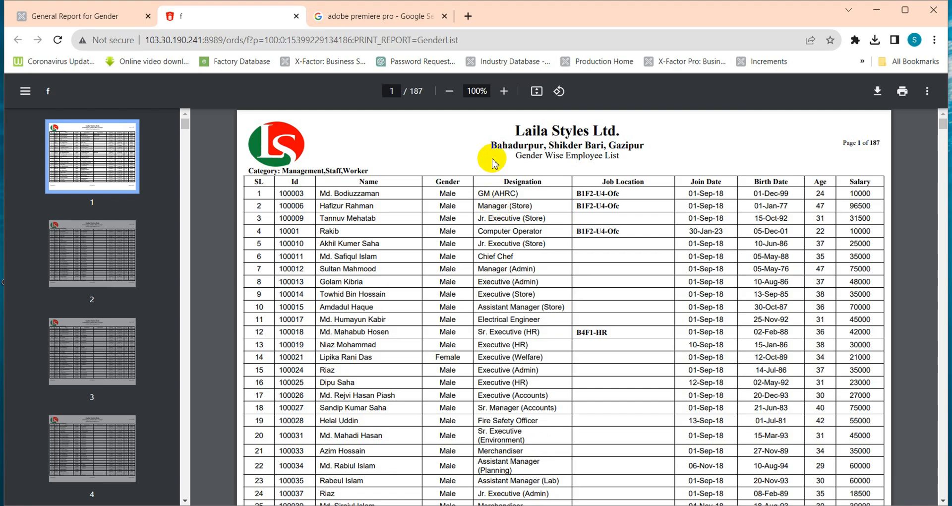
scroll(457, 314, down, 10)
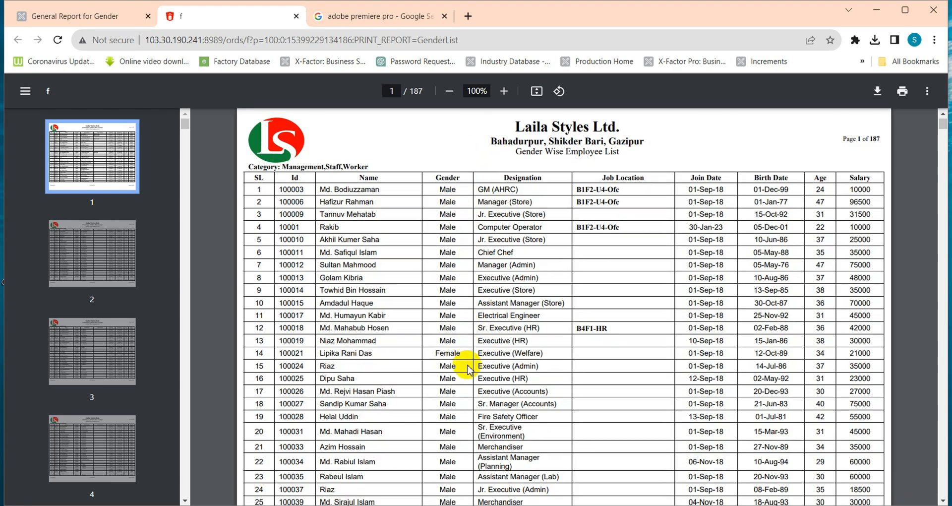
scroll(462, 360, down, 5)
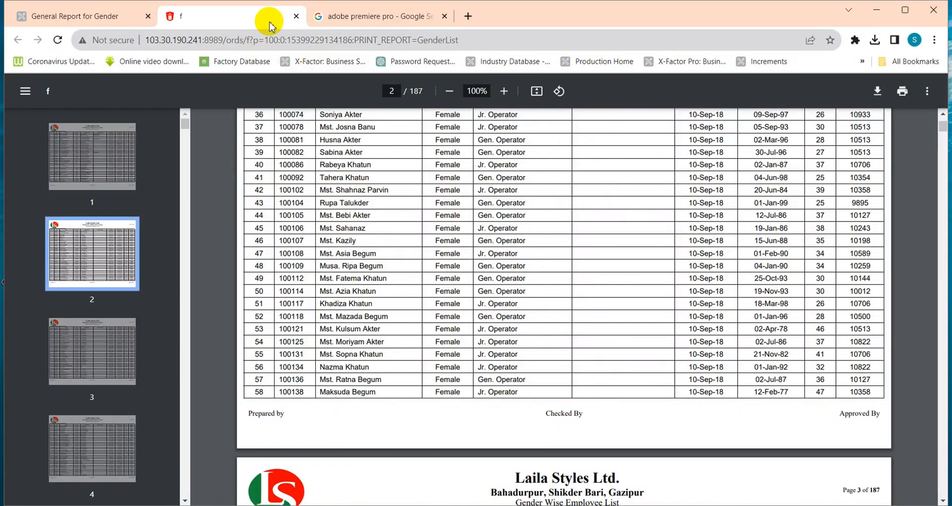
click(297, 16)
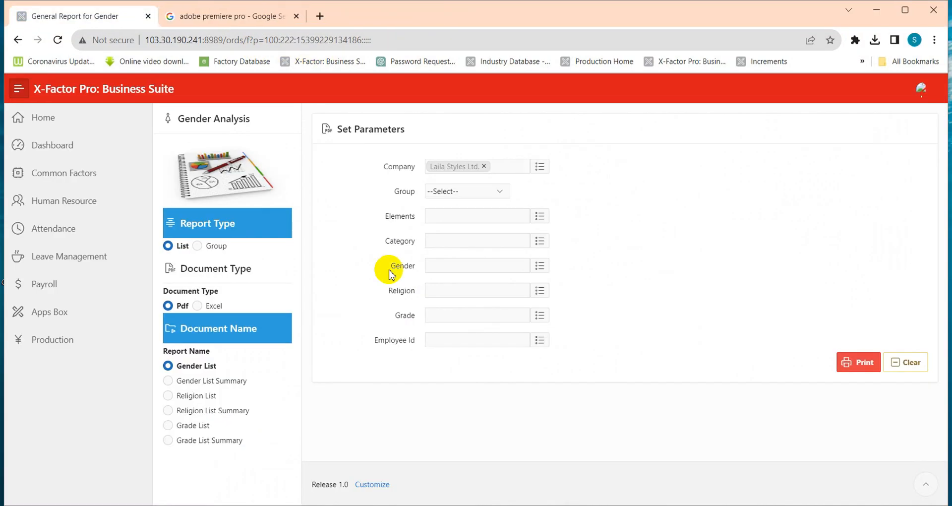
Choose the Gender List Summary document, print it, and close the report after checking it
click(200, 382)
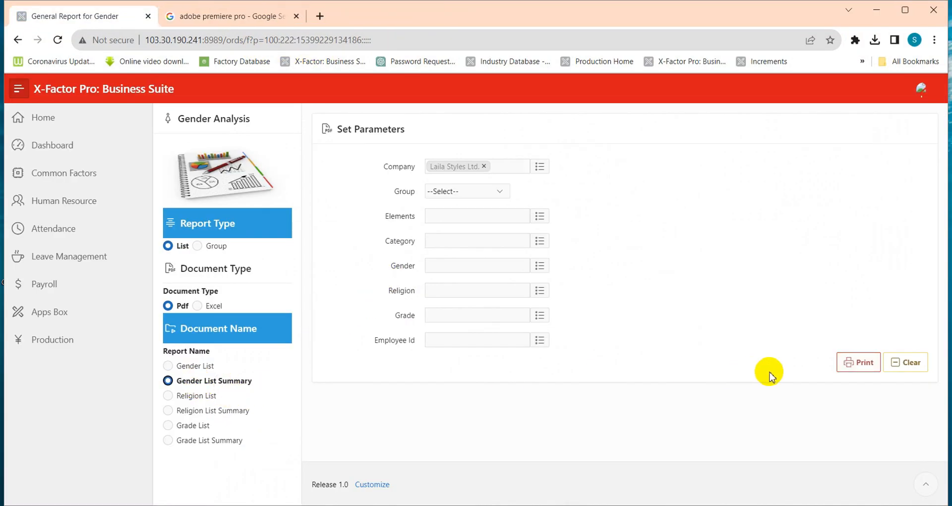
click(844, 366)
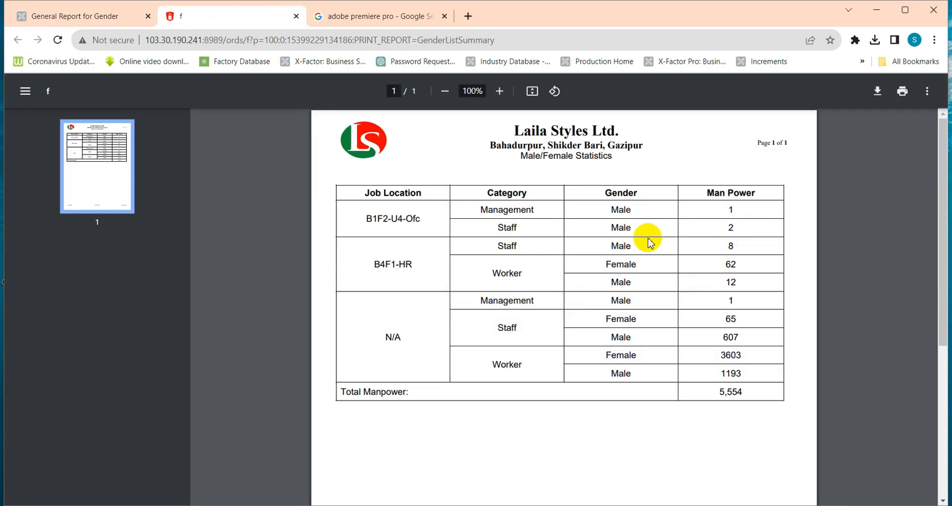
click(296, 17)
Choose the Religion List document, print it, and close the report after looking over its first page
click(208, 395)
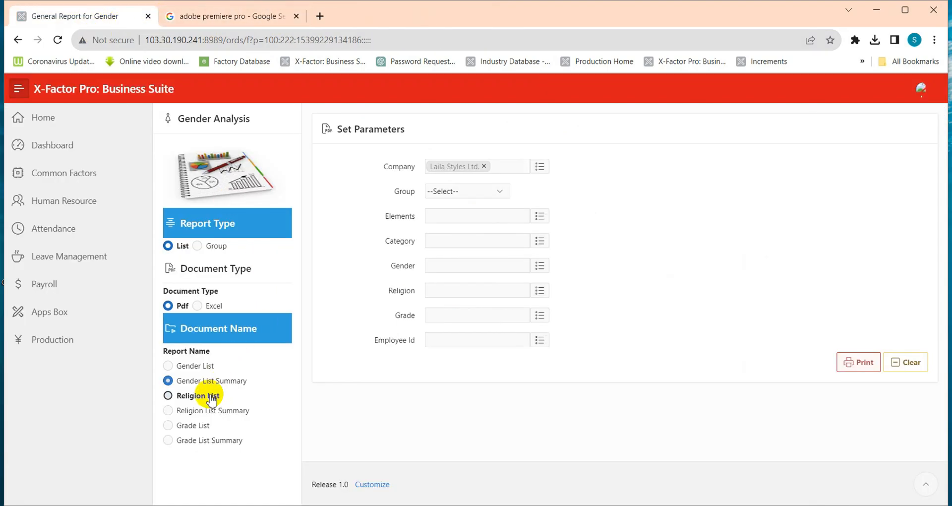
click(862, 366)
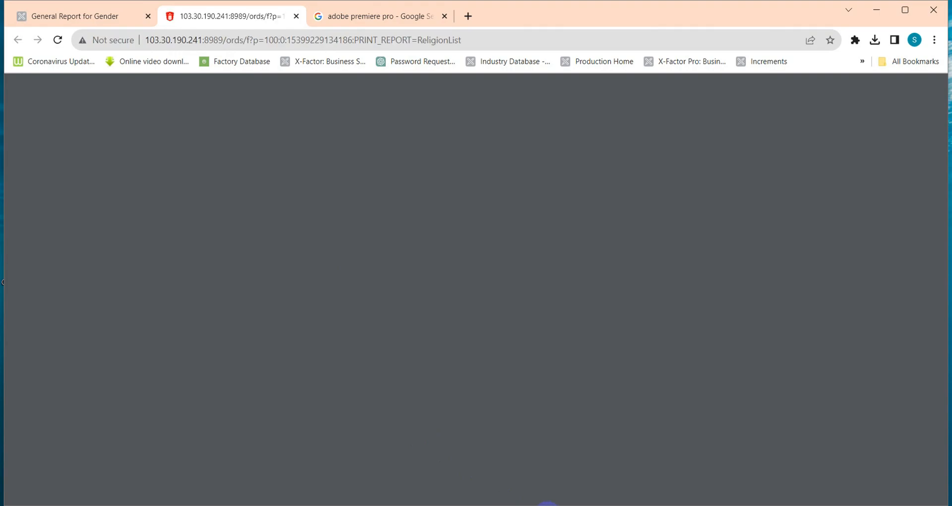
scroll(538, 278, down, 1)
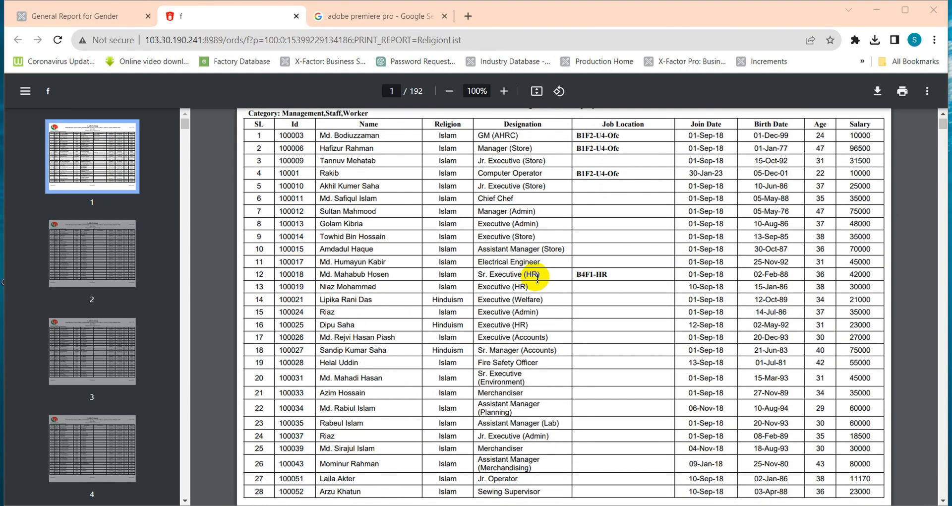
scroll(537, 278, down, 1)
scroll(537, 277, up, 2)
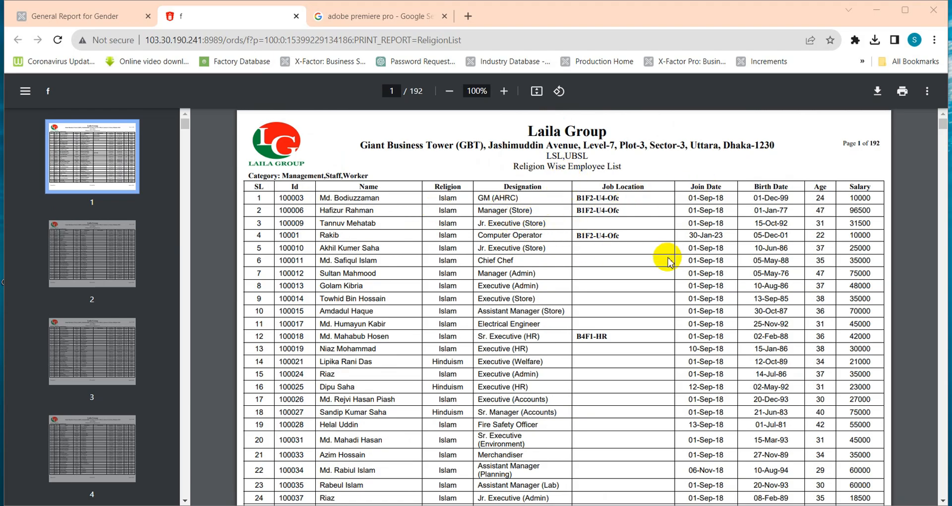
click(296, 16)
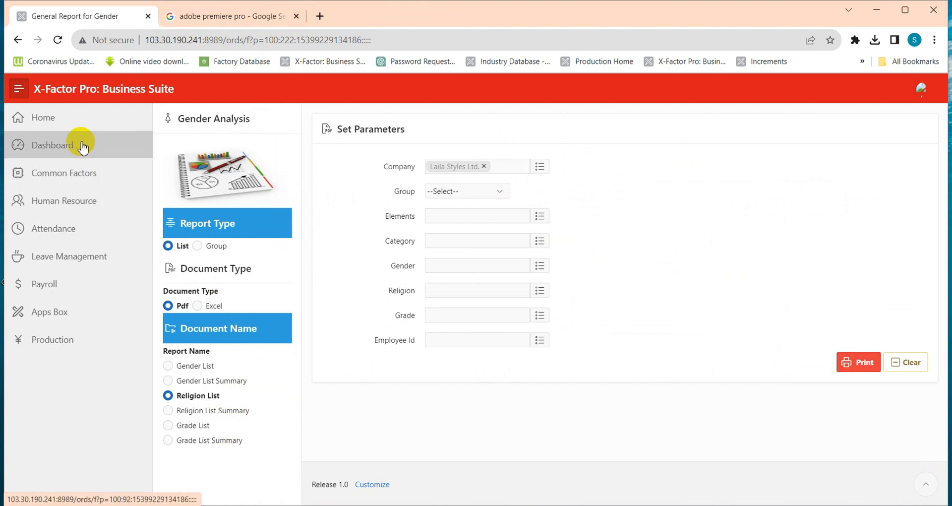
Leave the Gender Analysis page for the Human Resource page and open Service Book under General Reports
click(17, 39)
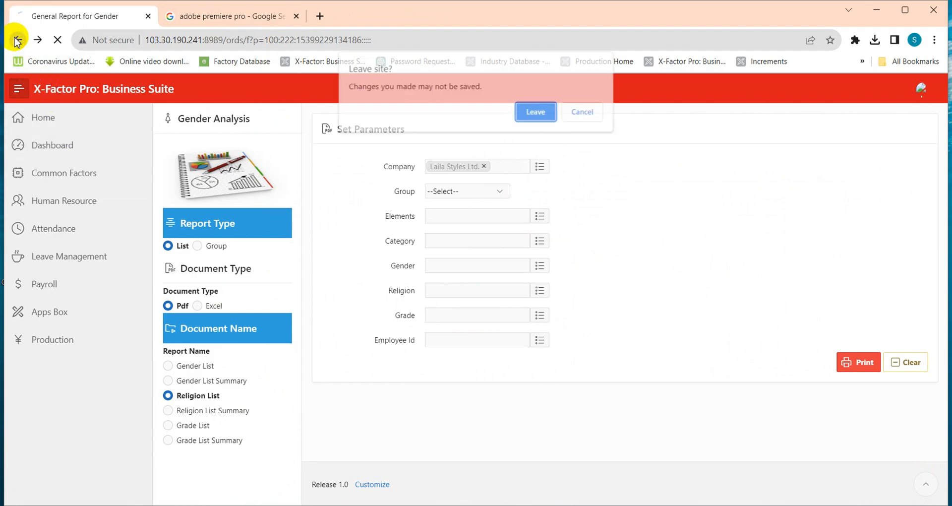
click(536, 112)
scroll(459, 274, down, 5)
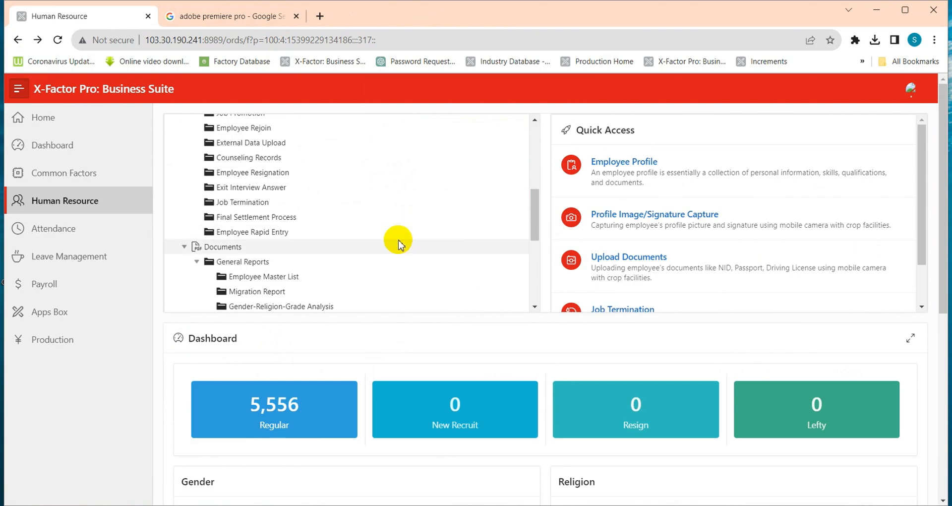
scroll(359, 268, down, 3)
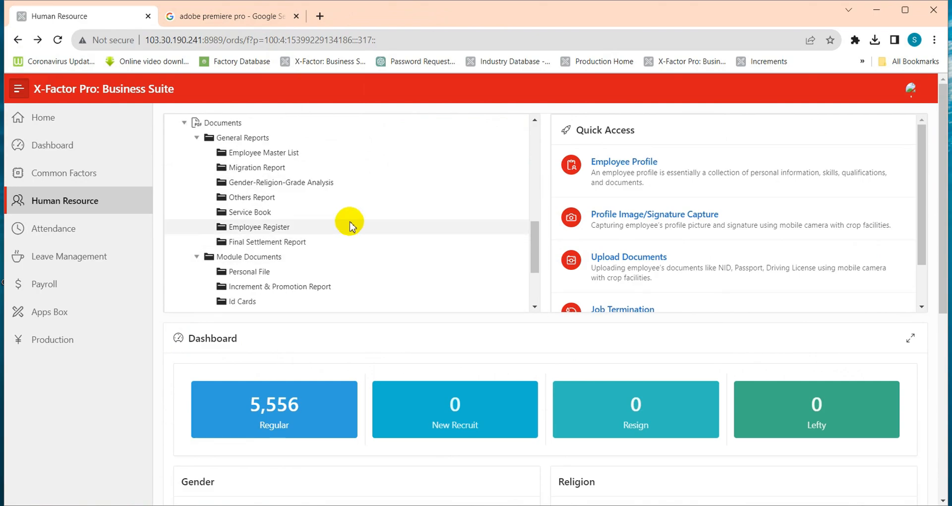
click(350, 224)
click(331, 212)
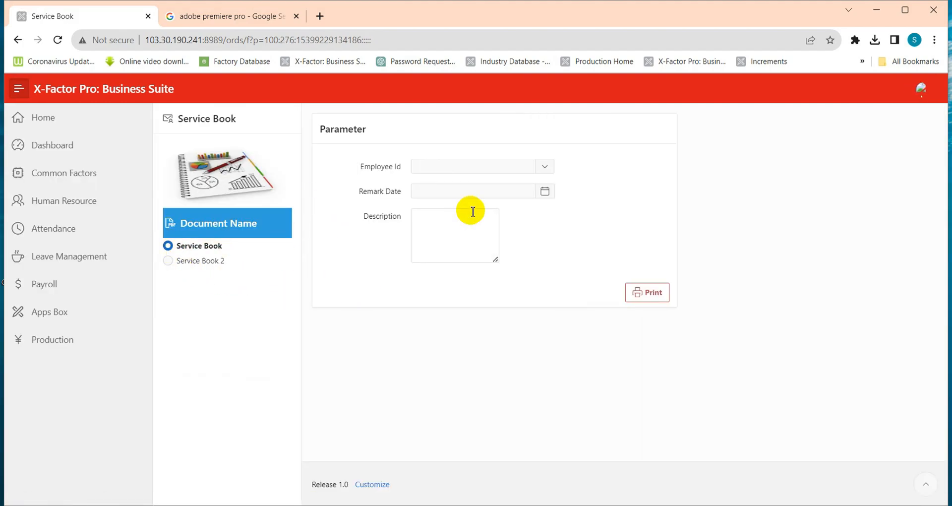
Print the Service Book for the first employee in the list with the remark date 01-10-2023
click(547, 168)
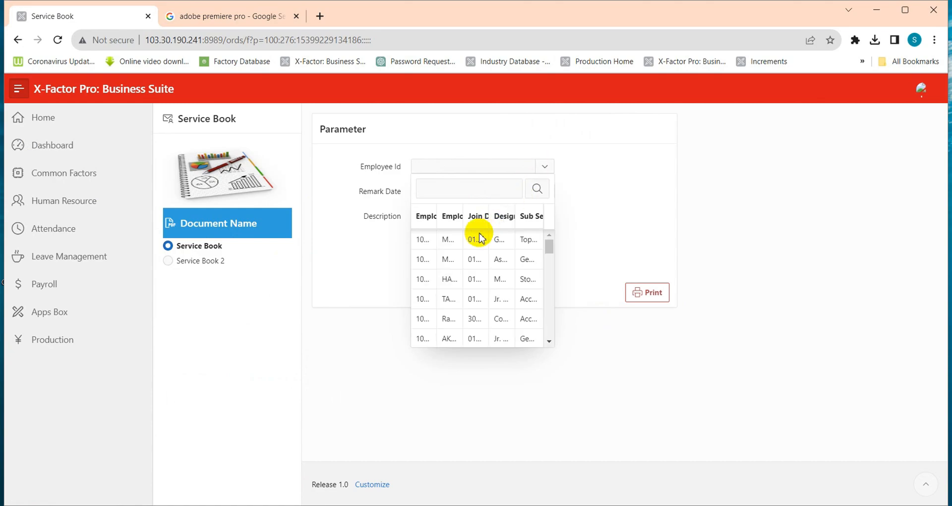
click(424, 241)
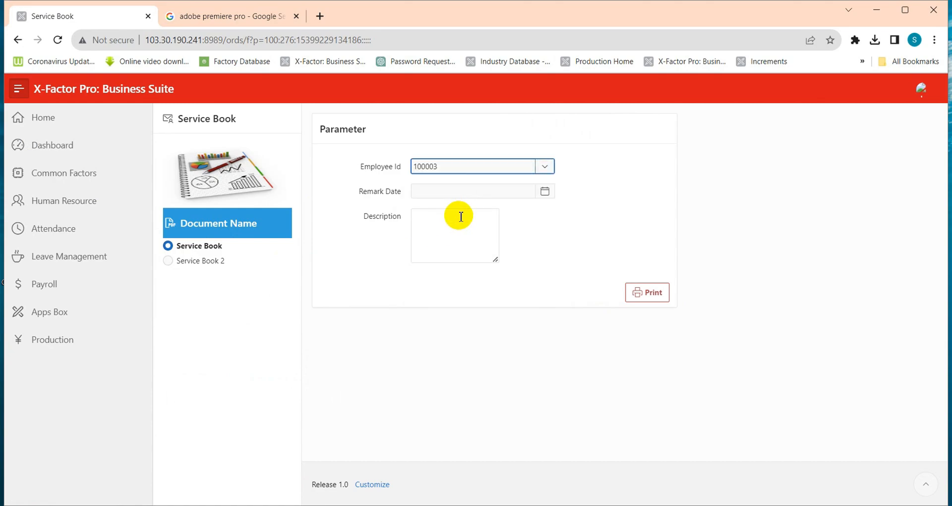
click(489, 193)
click(427, 263)
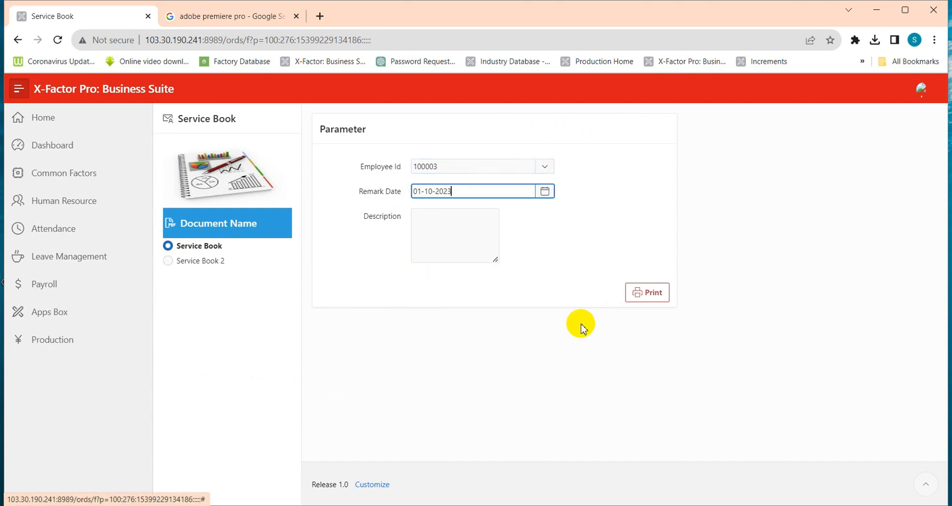
click(656, 298)
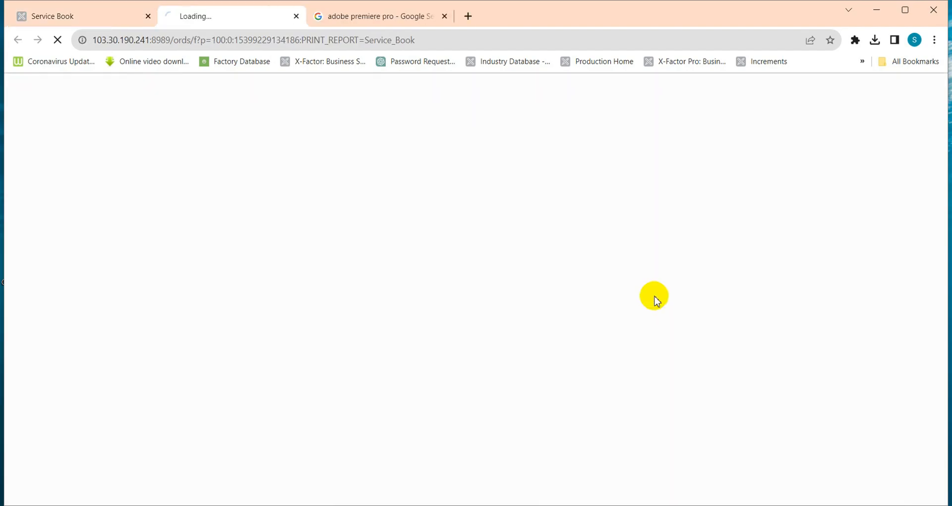
Look through the pages of the printed Service Book and close the report
scroll(545, 223, down, 15)
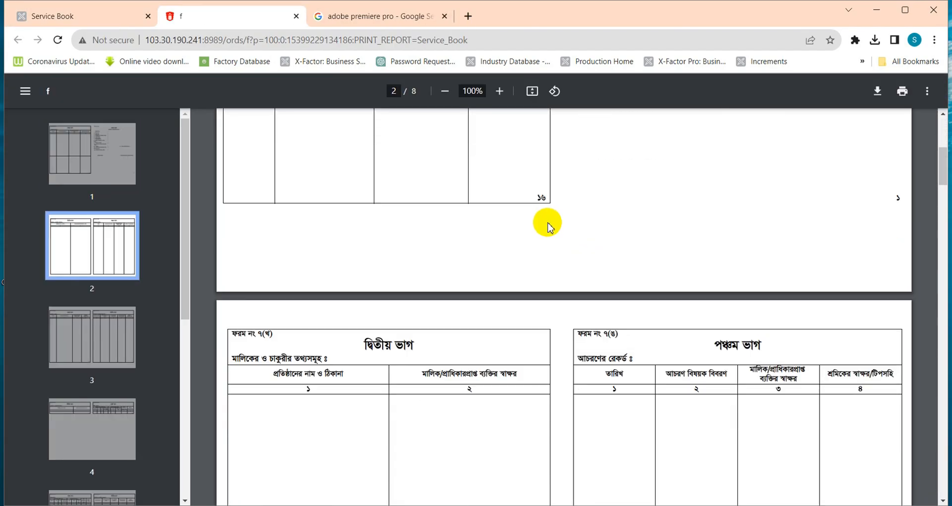
scroll(540, 230, down, 15)
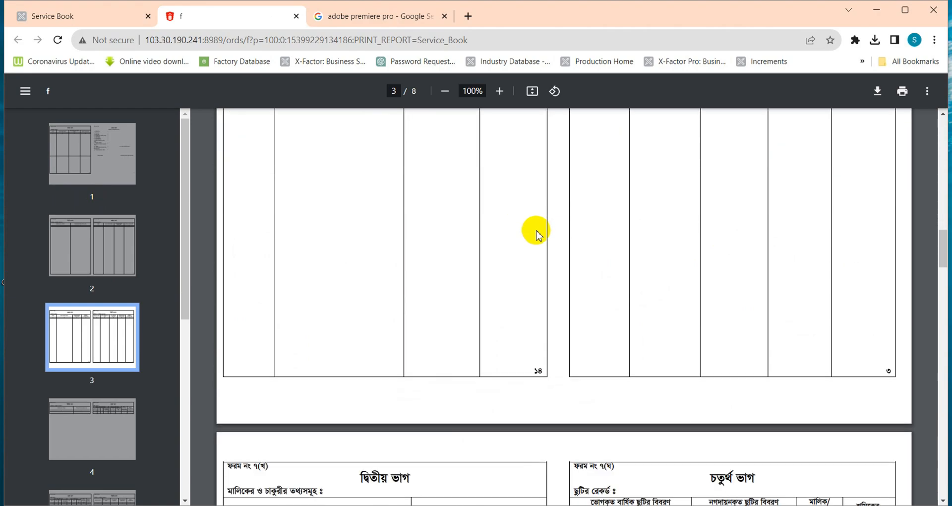
scroll(533, 229, up, 5)
scroll(532, 228, down, 15)
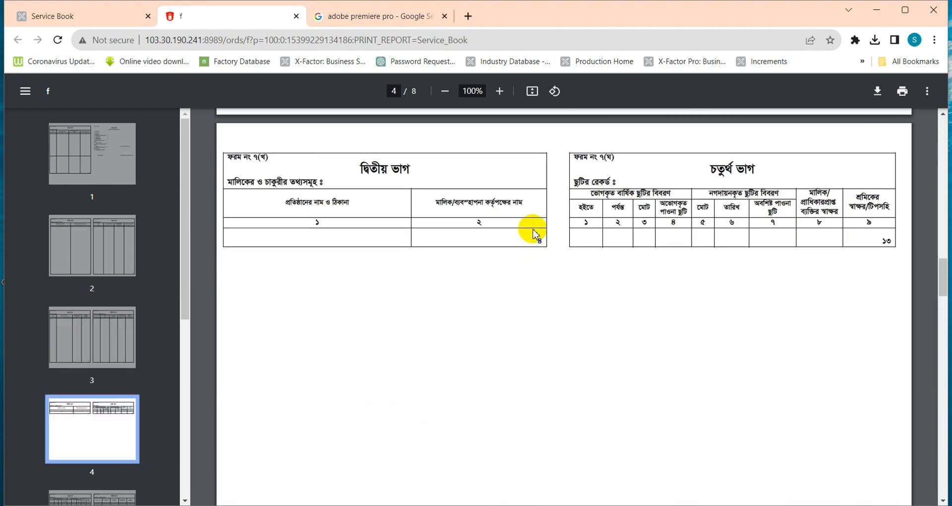
scroll(529, 226, down, 5)
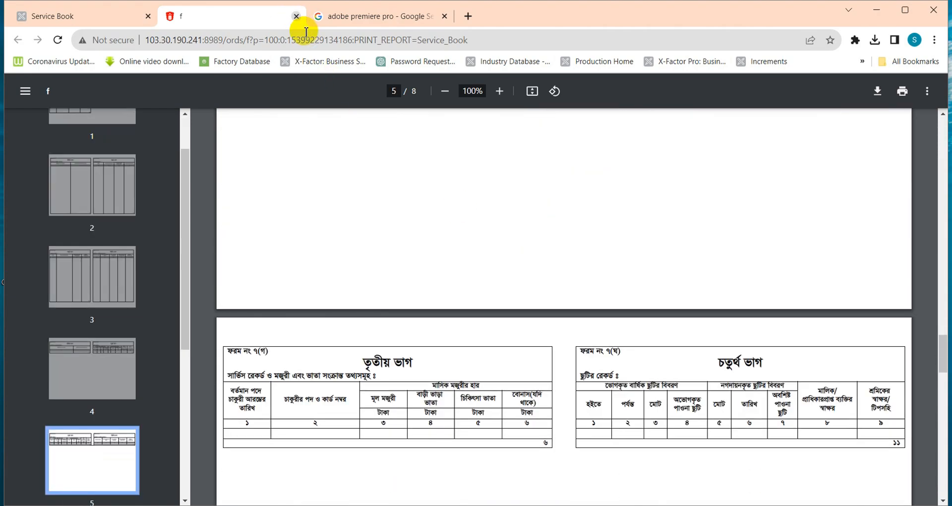
scroll(483, 266, down, 4)
click(296, 17)
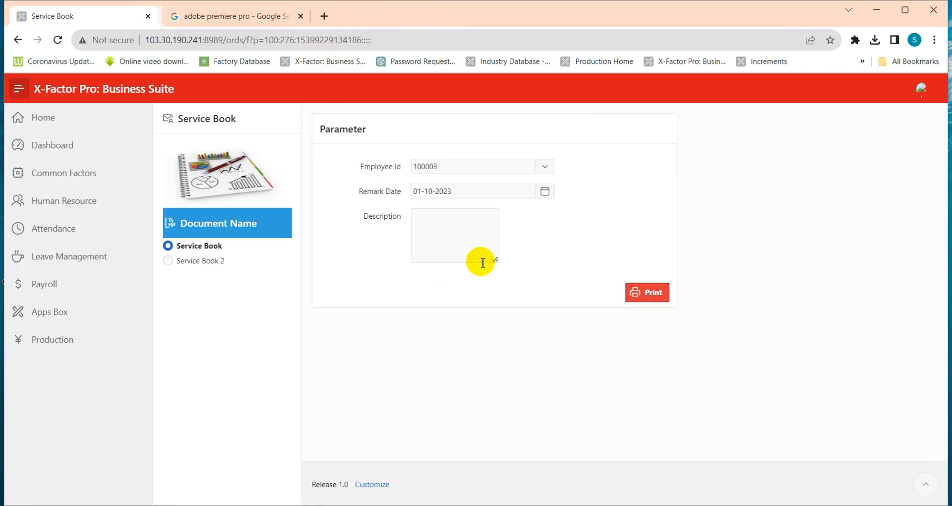
Leave the Service Book for the Human Resource page and open Personal File under Module Documents
click(21, 44)
click(538, 111)
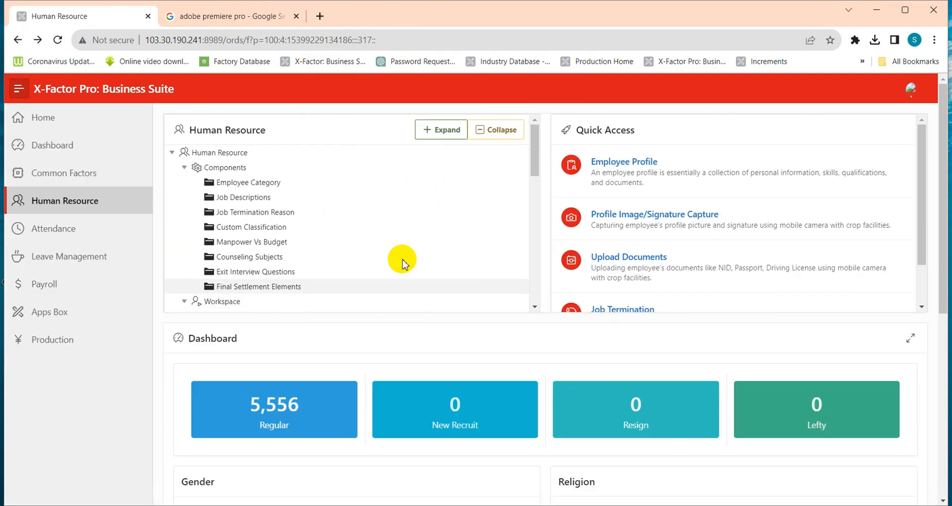
scroll(402, 262, down, 10)
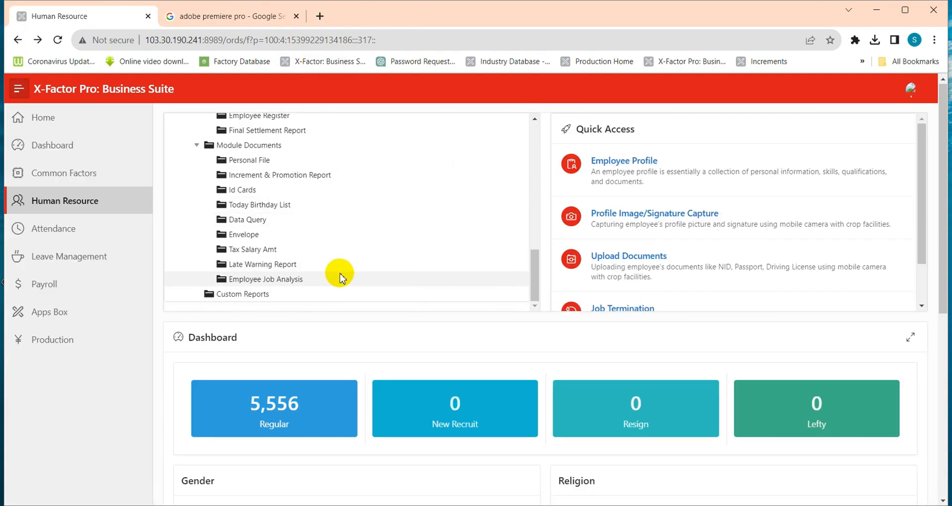
scroll(328, 253, down, 1)
scroll(312, 226, up, 2)
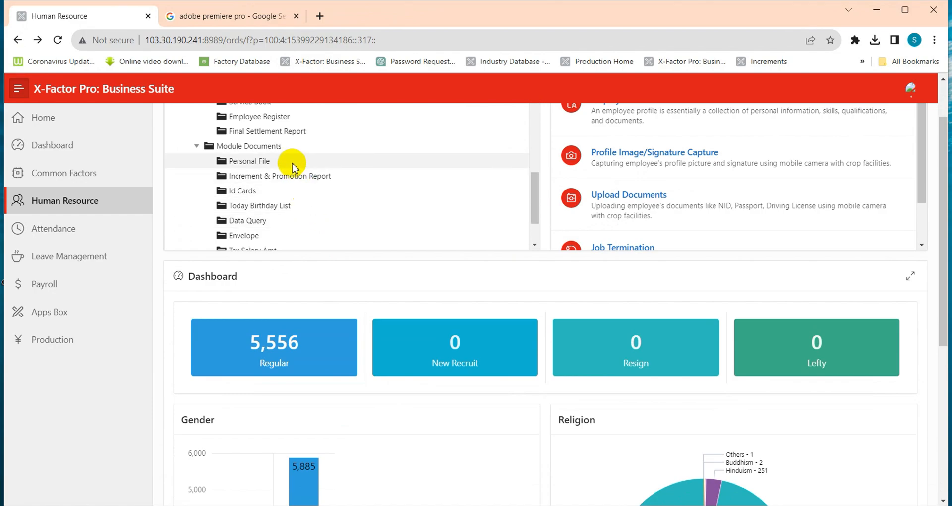
click(265, 166)
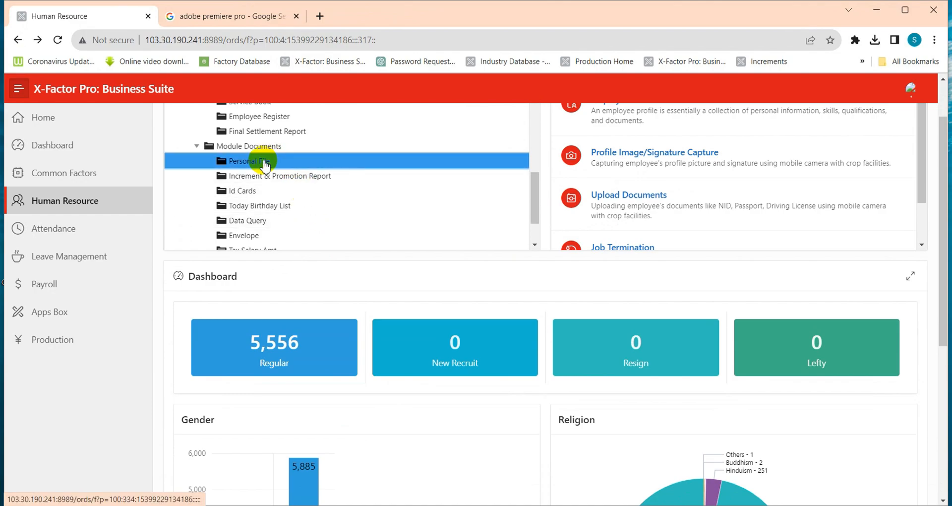
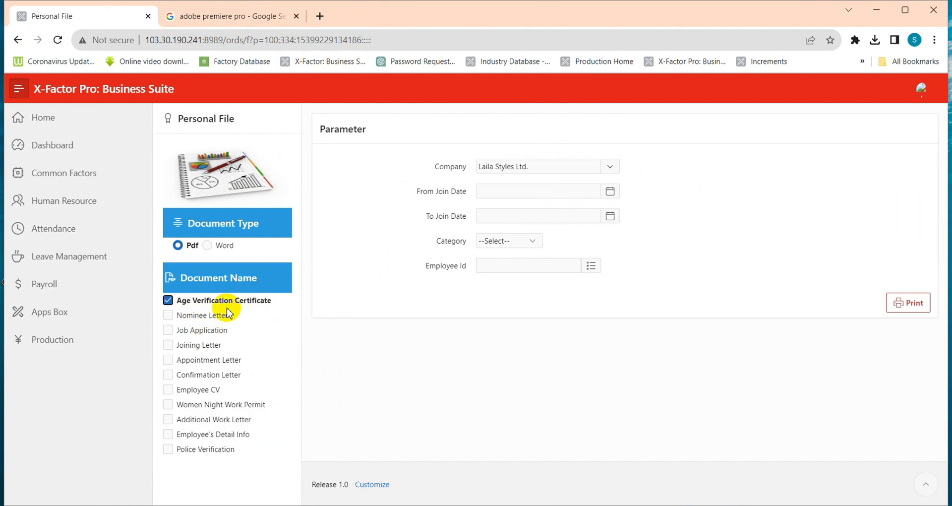
click(167, 331)
click(168, 345)
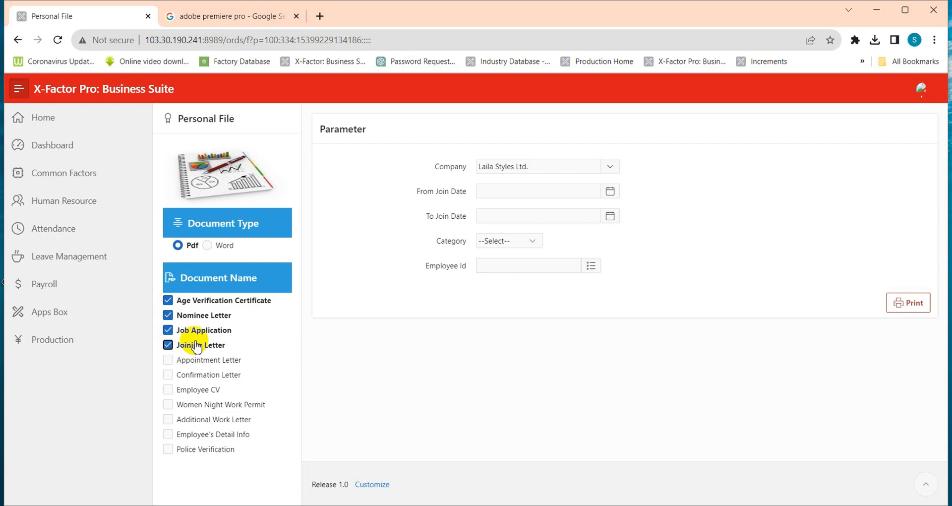
click(168, 315)
click(168, 330)
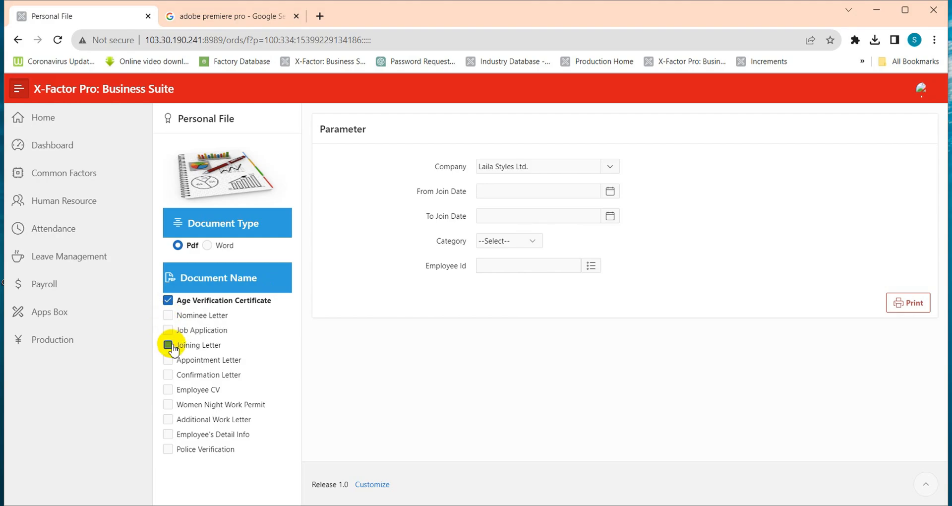
click(168, 346)
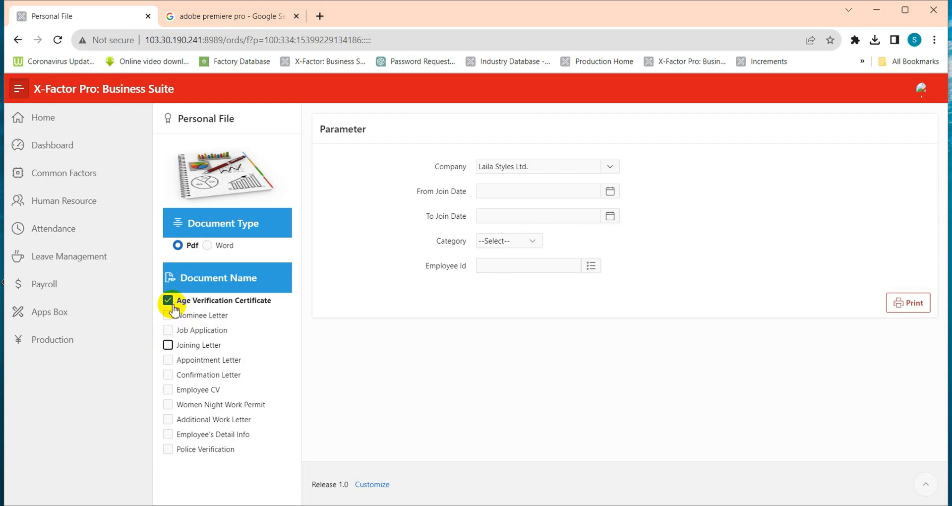
Print the Age Verification Certificate for the Worker-category Ironman in Fin. Unit-2-A, Row-13, and close the report after checking it
click(513, 252)
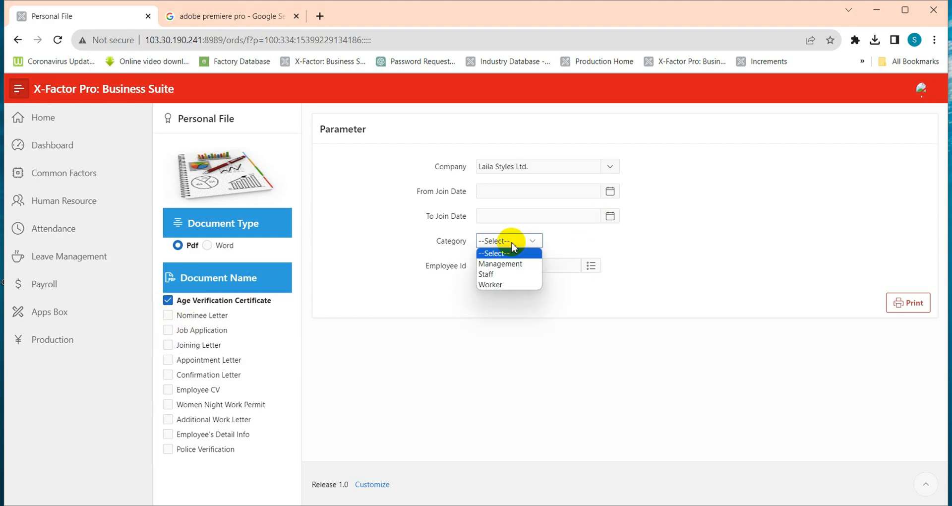
click(513, 279)
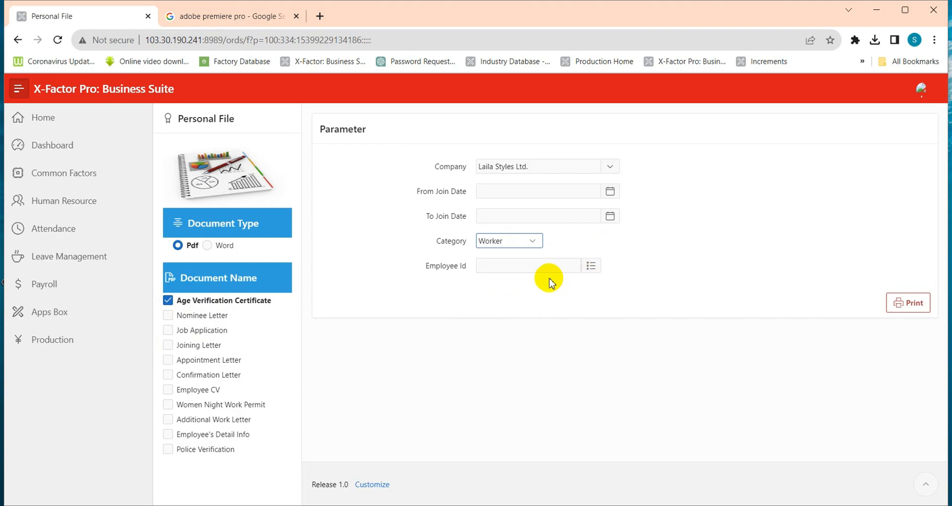
click(591, 265)
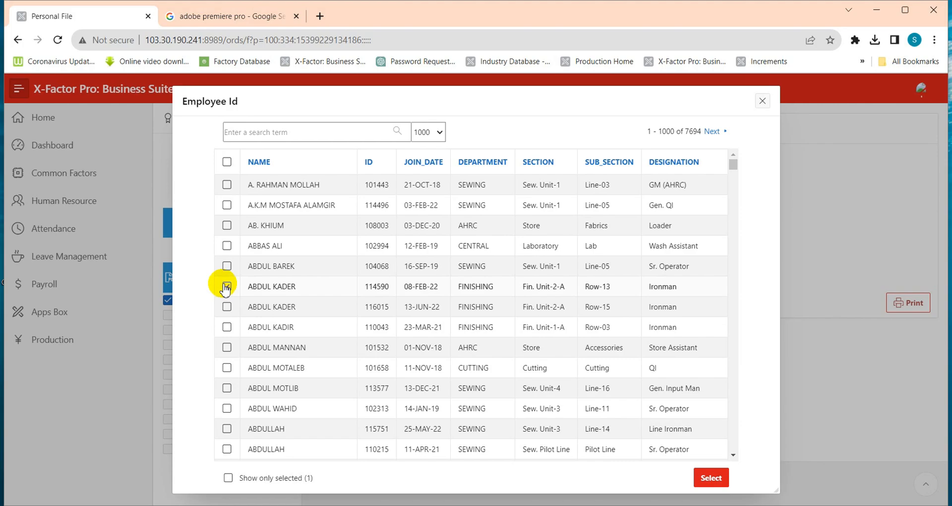
click(712, 477)
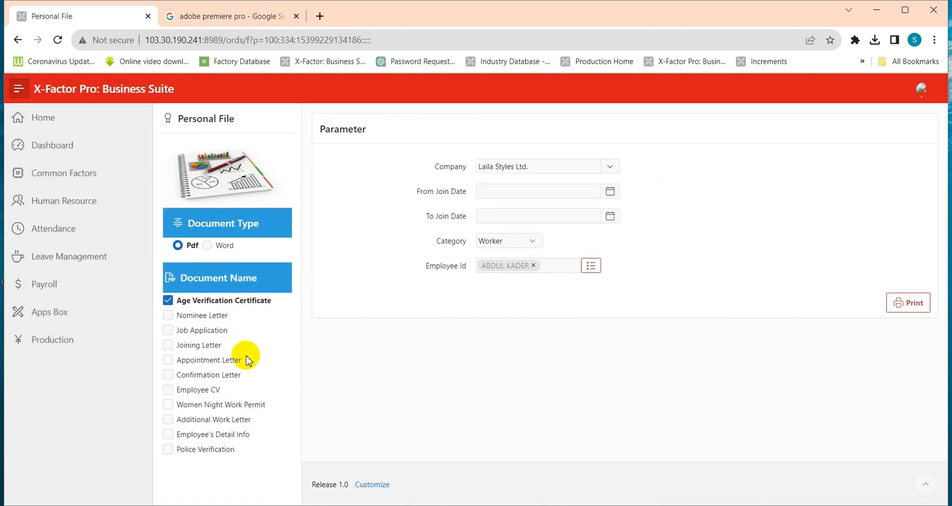
click(916, 302)
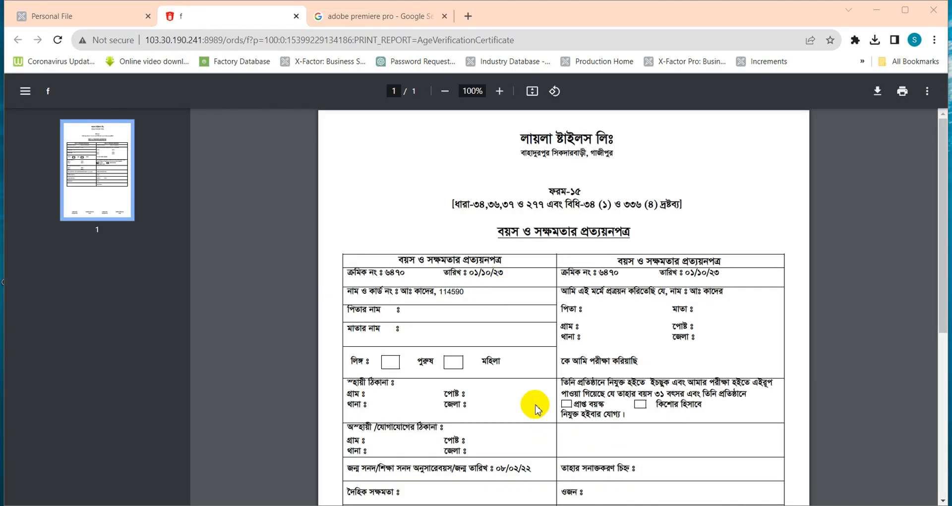
click(296, 17)
Add the Nominee, Job Application, Joining and Appointment Letter documents to the selection, print them together, and look over the resulting reports
click(201, 316)
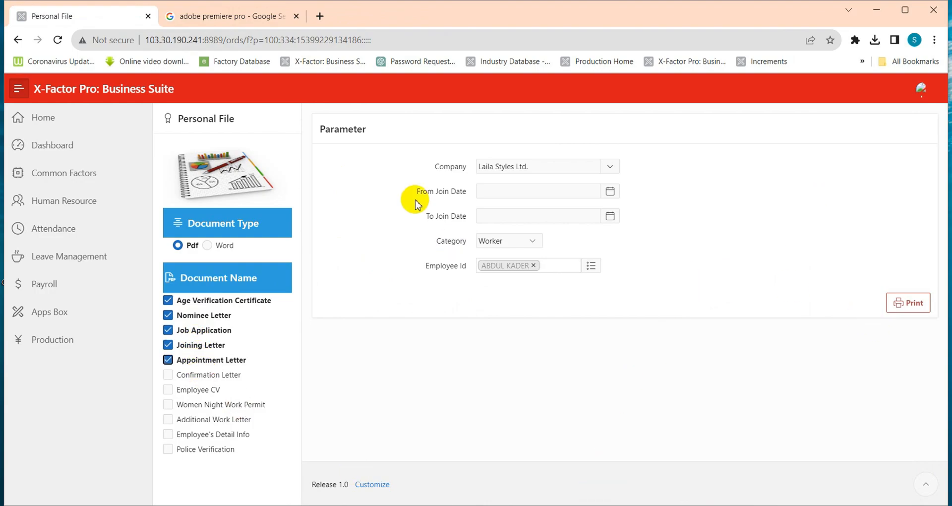
click(916, 304)
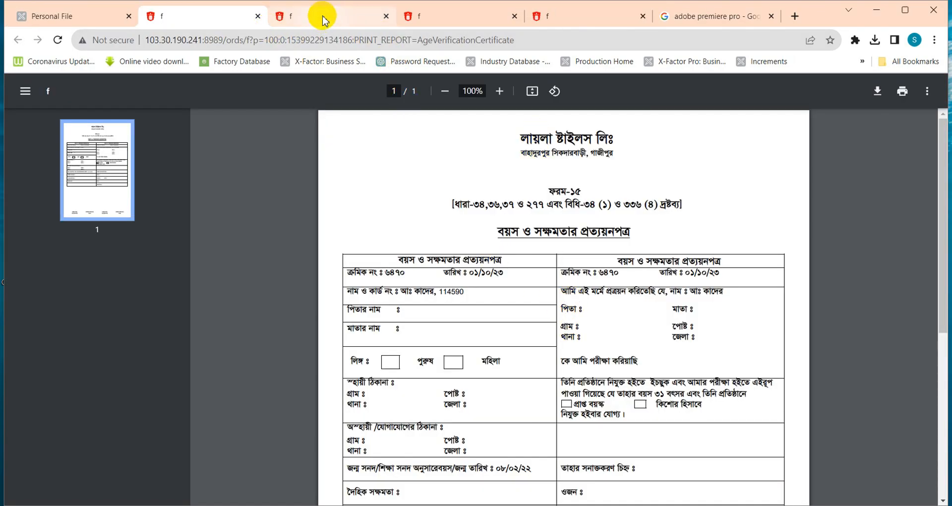
click(323, 20)
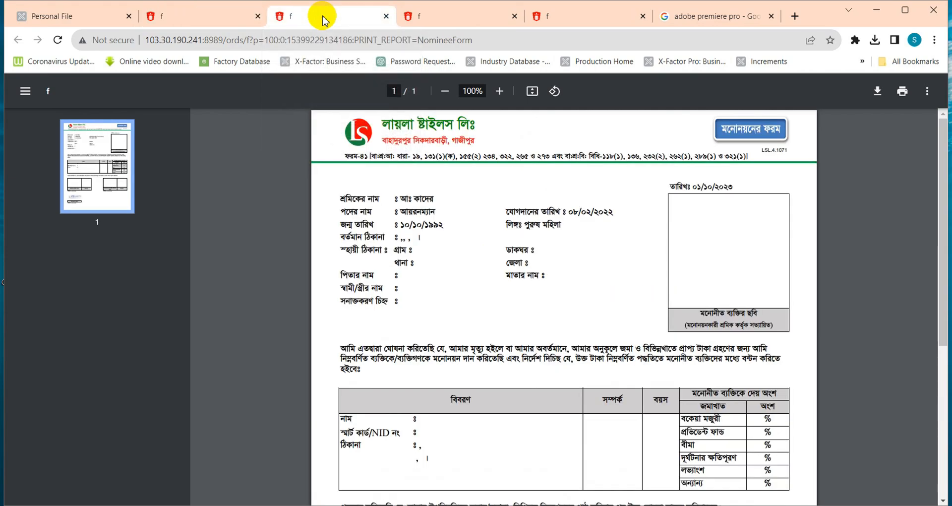
click(450, 16)
click(596, 19)
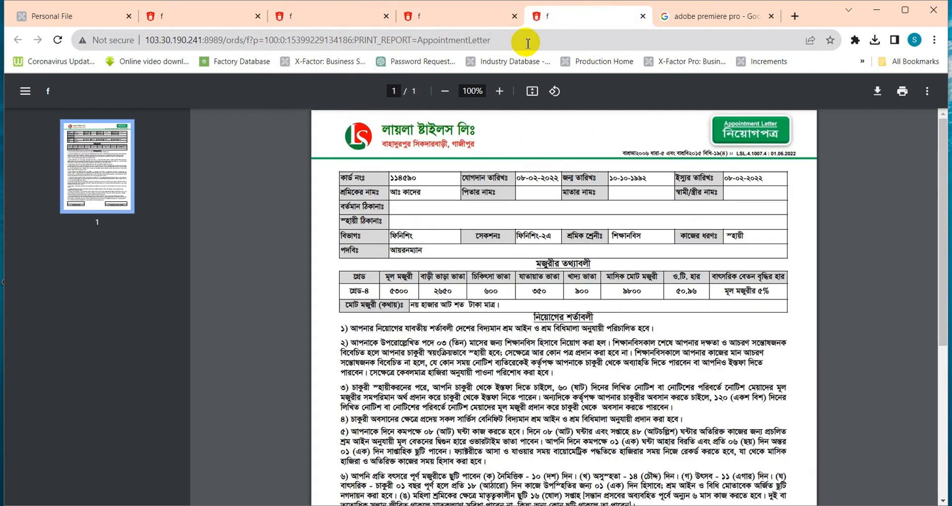
Clear the earlier Personal File documents, print the Employee CV instead, and close the report after checking it
click(427, 17)
click(88, 20)
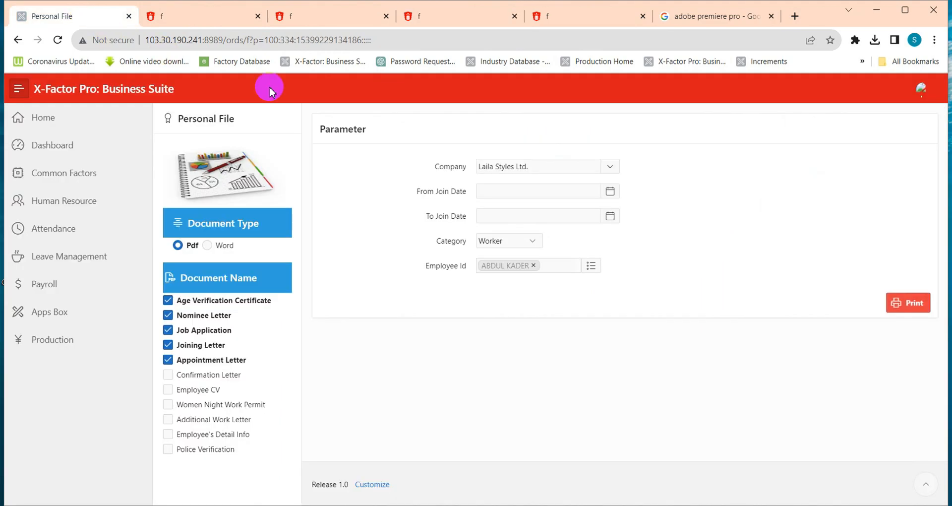
click(192, 365)
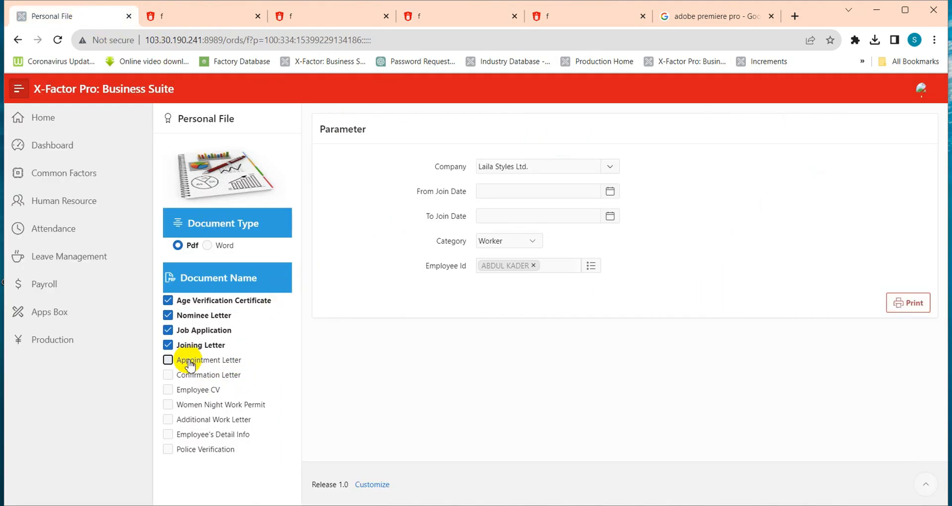
click(192, 316)
click(191, 301)
click(186, 393)
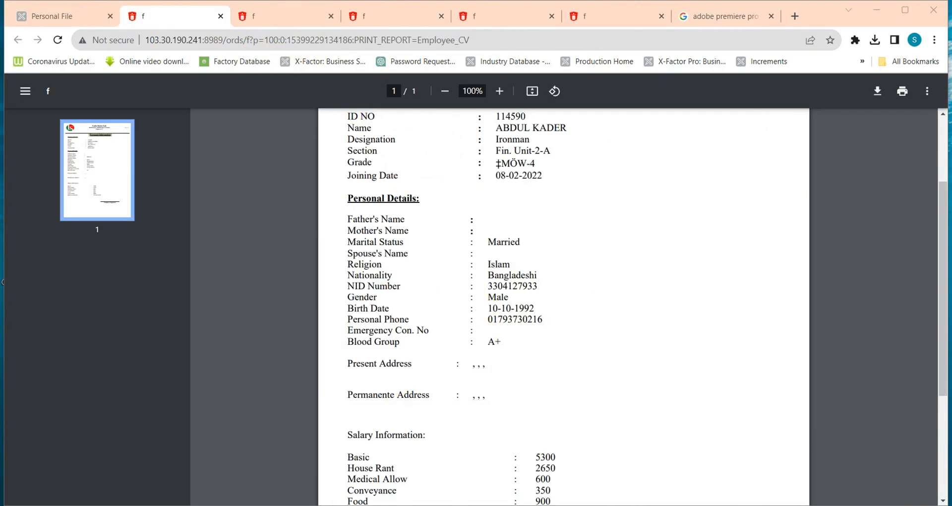
click(220, 17)
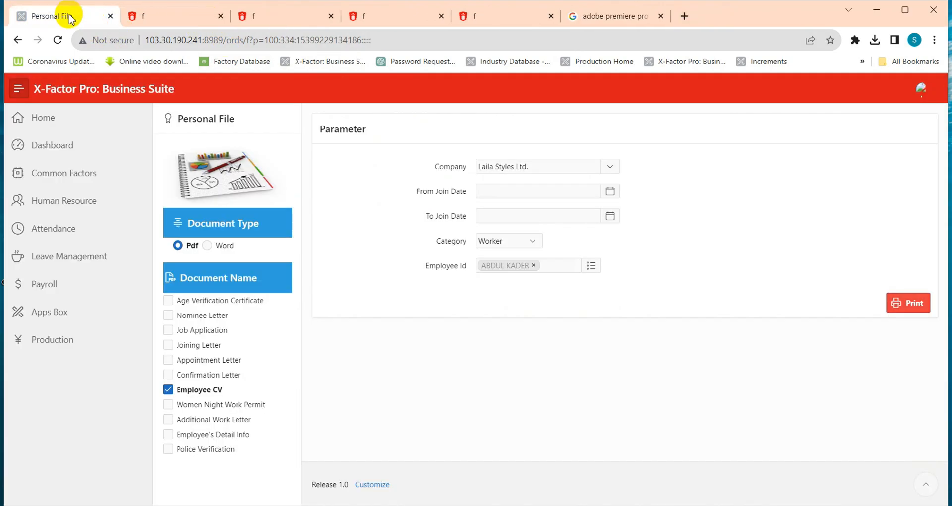
Replace the Employee CV selection with Employee's Detail Info and print it
click(207, 391)
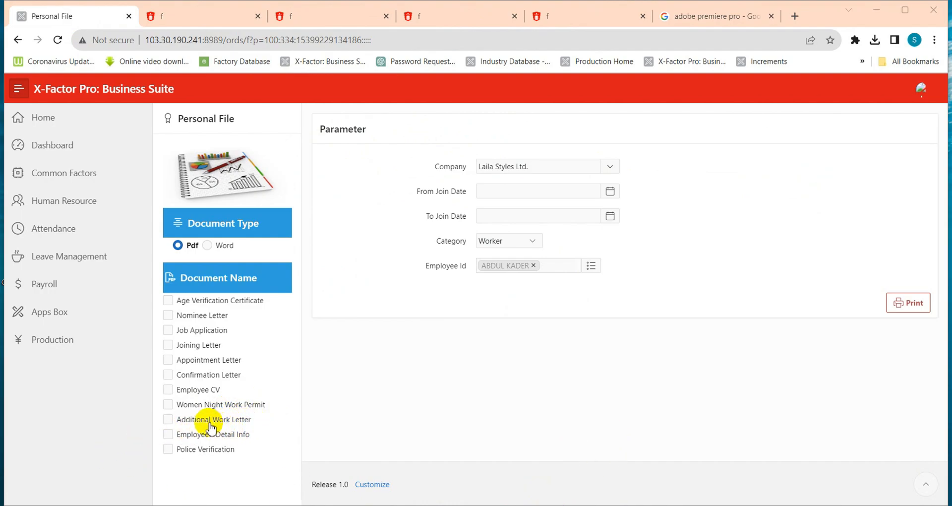
click(223, 435)
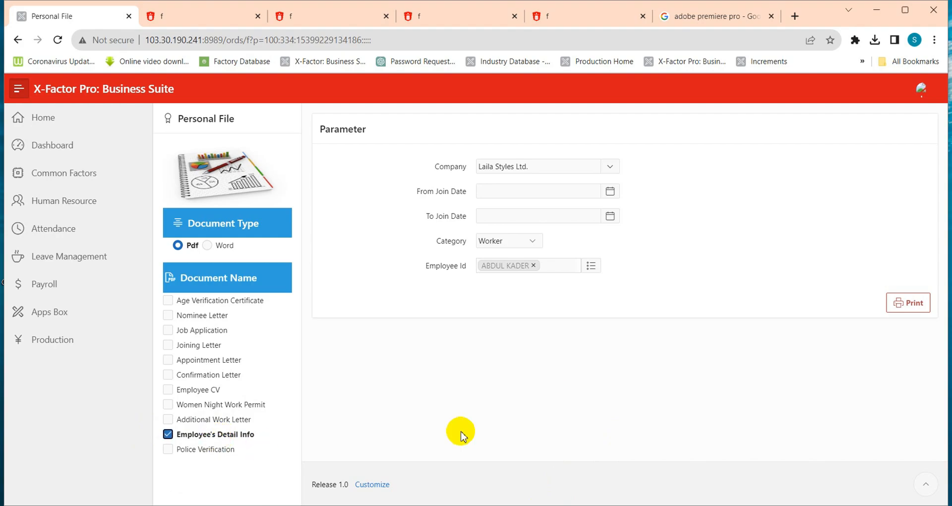
click(912, 302)
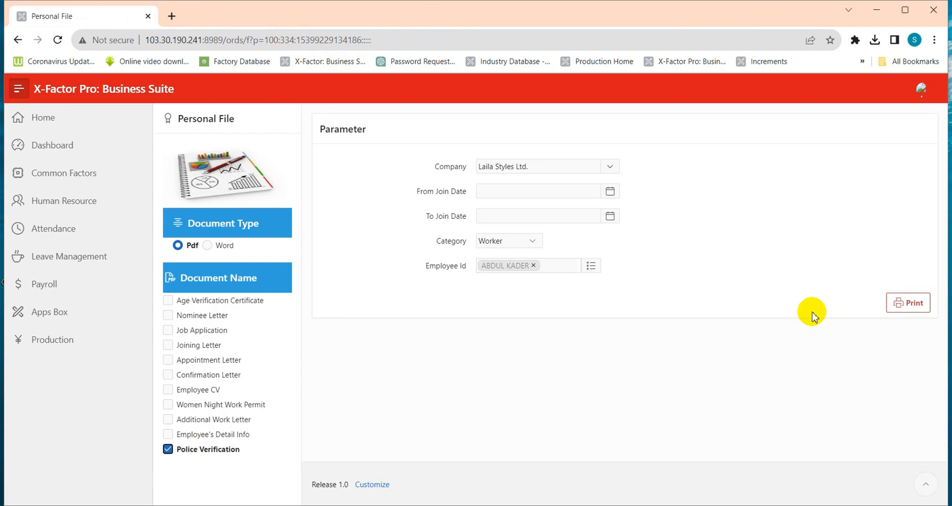
Print the Police Verification letter, read through it, and close the report
click(911, 309)
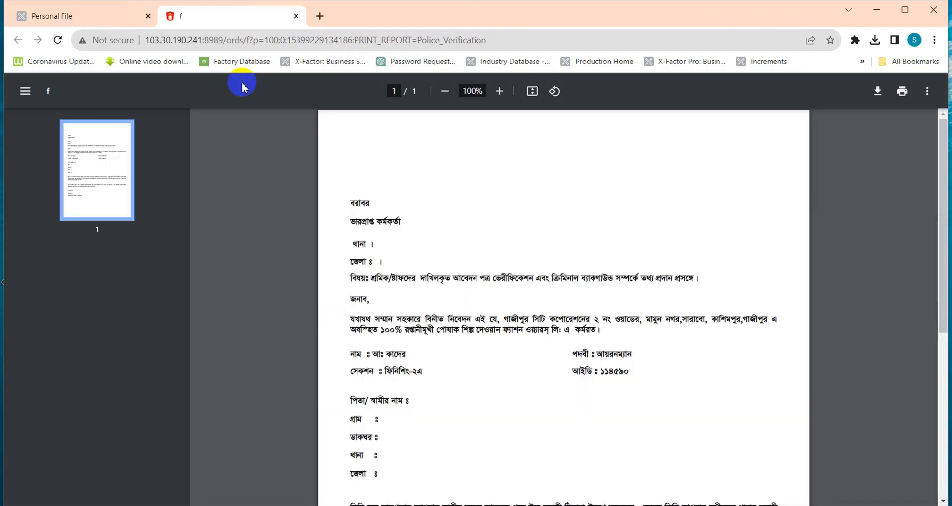
scroll(581, 336, down, 5)
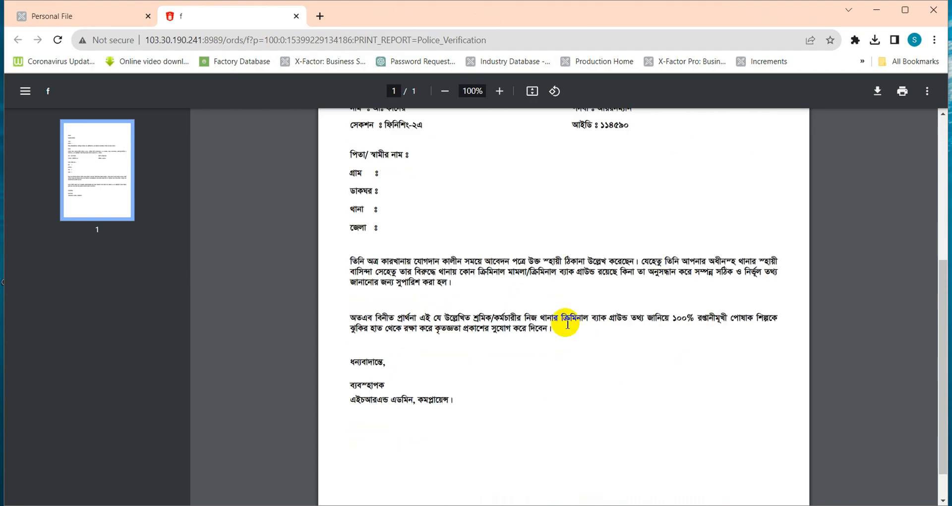
scroll(357, 195, up, 3)
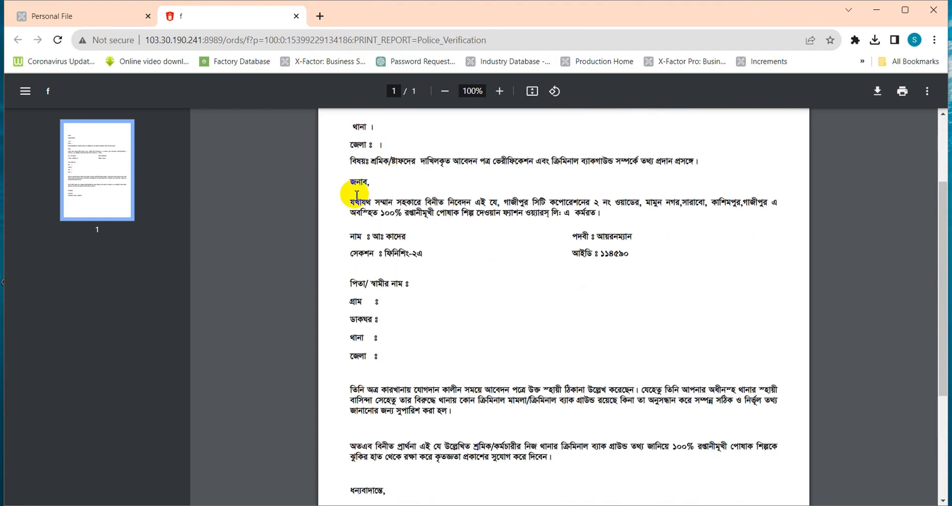
click(296, 17)
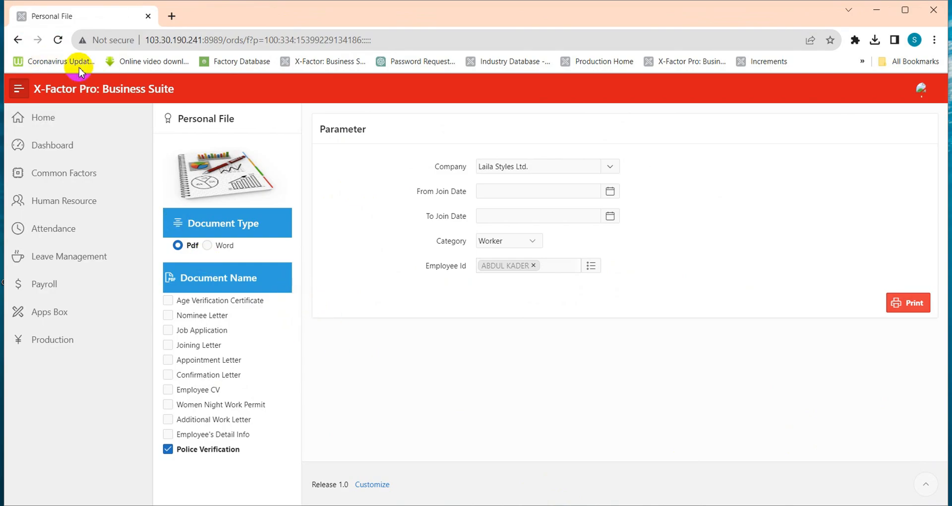
Leave Personal File for the Human Resource page, discarding changes, and open Increment & Promotion Report under Module Documents
click(18, 39)
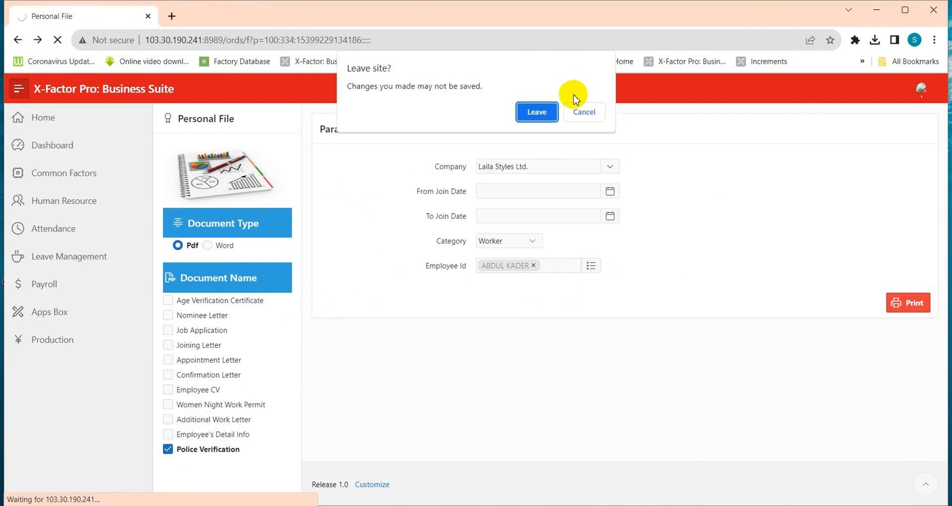
click(536, 112)
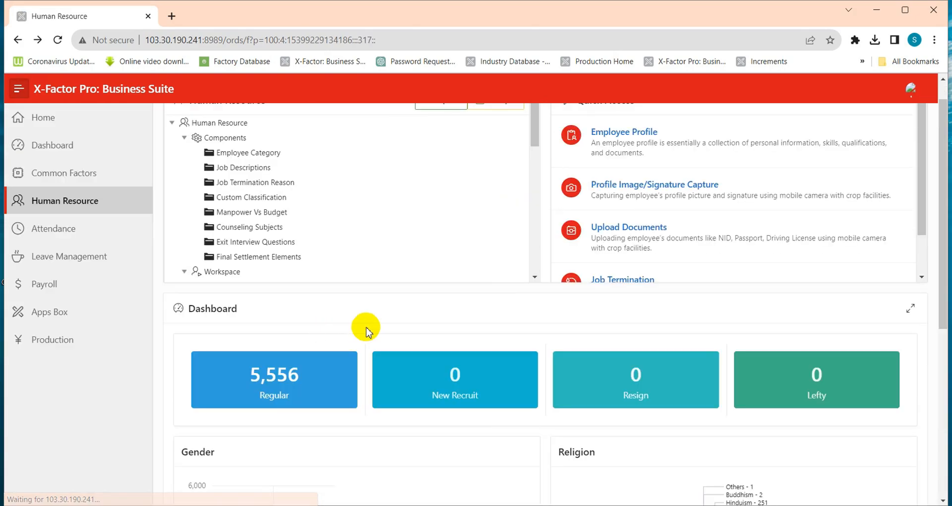
scroll(340, 221, down, 5)
scroll(341, 220, down, 3)
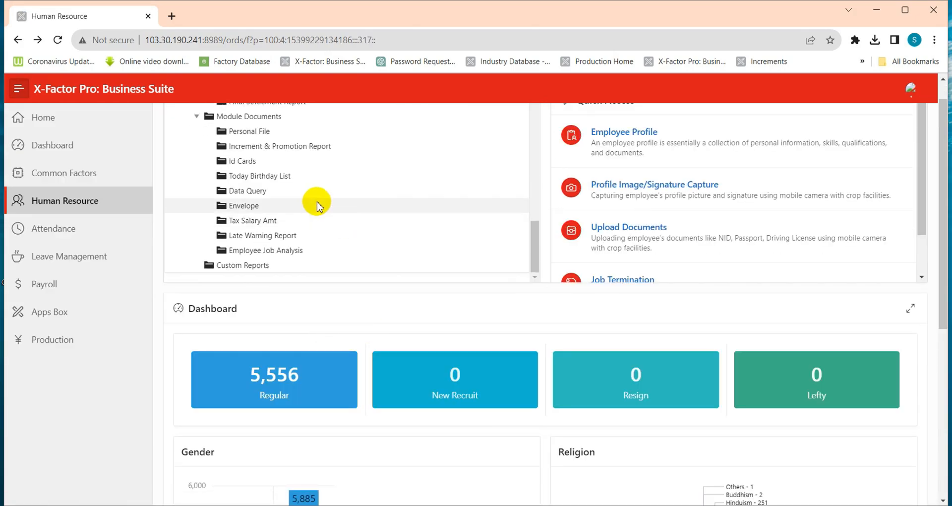
click(276, 146)
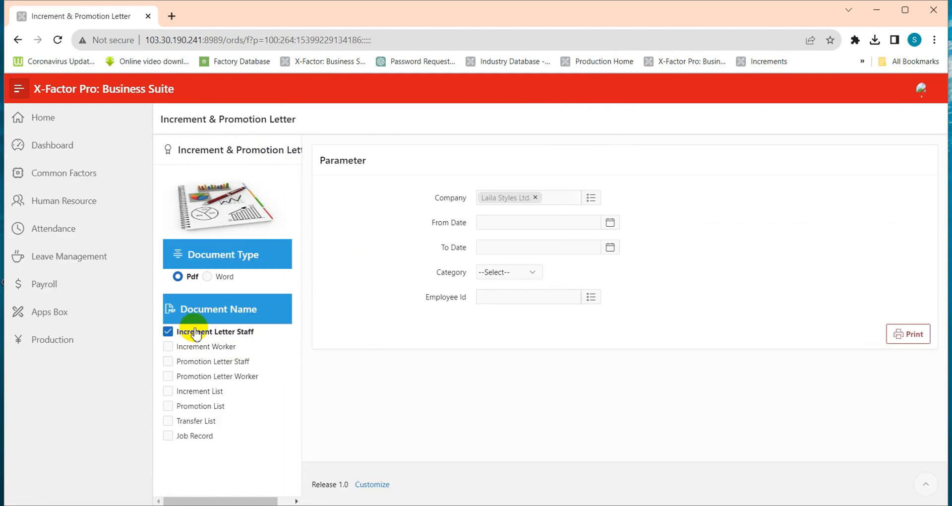
Leave Job Record as the only document selected on the Increment & Promotion Letter page
click(202, 333)
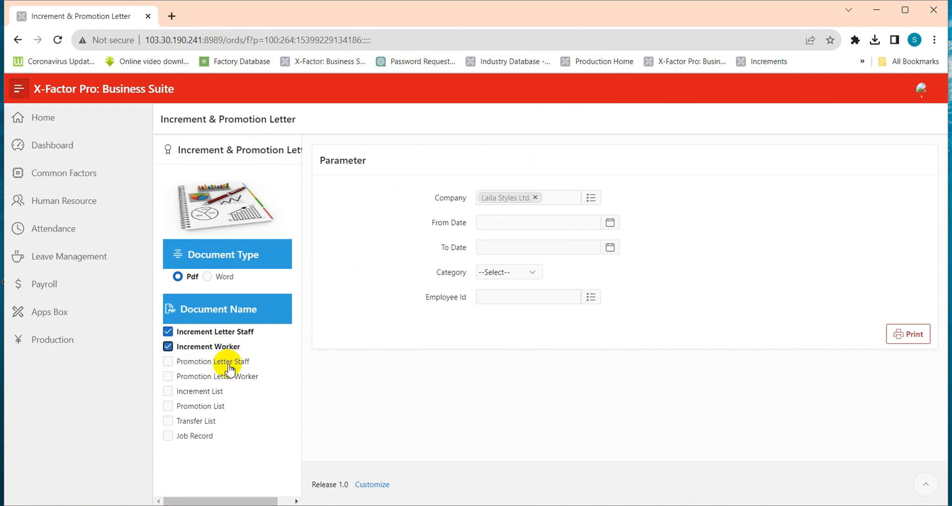
click(219, 348)
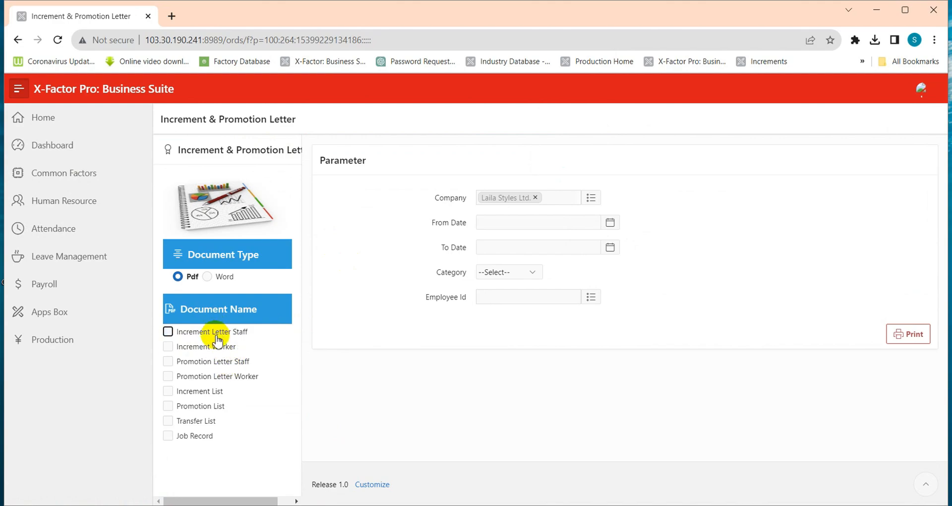
click(197, 439)
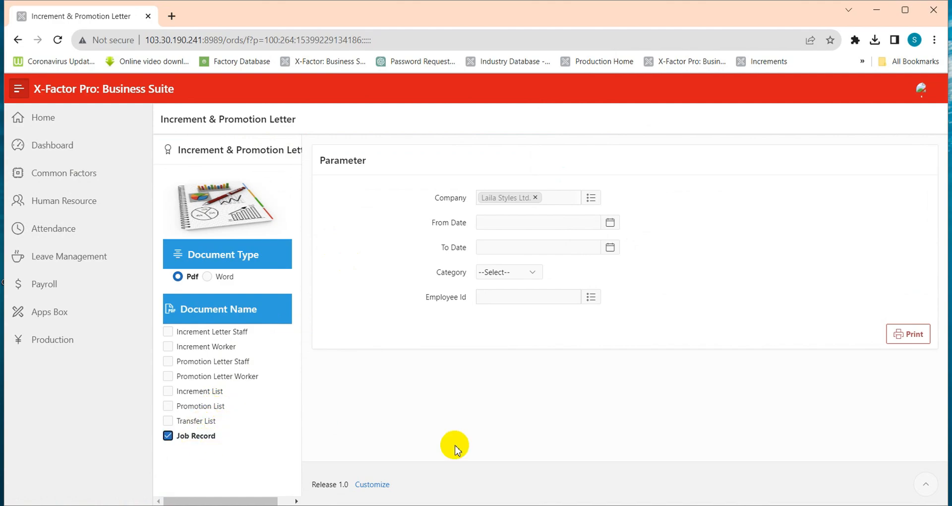
Choose the Sr. Operator in Sew. Unit-1, Line-05 as the employee and set the category to Worker
click(590, 301)
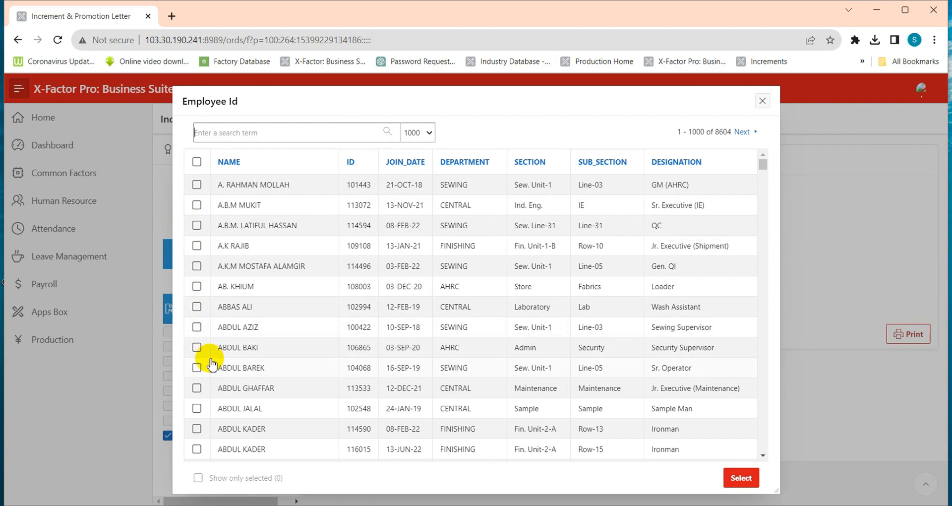
click(197, 367)
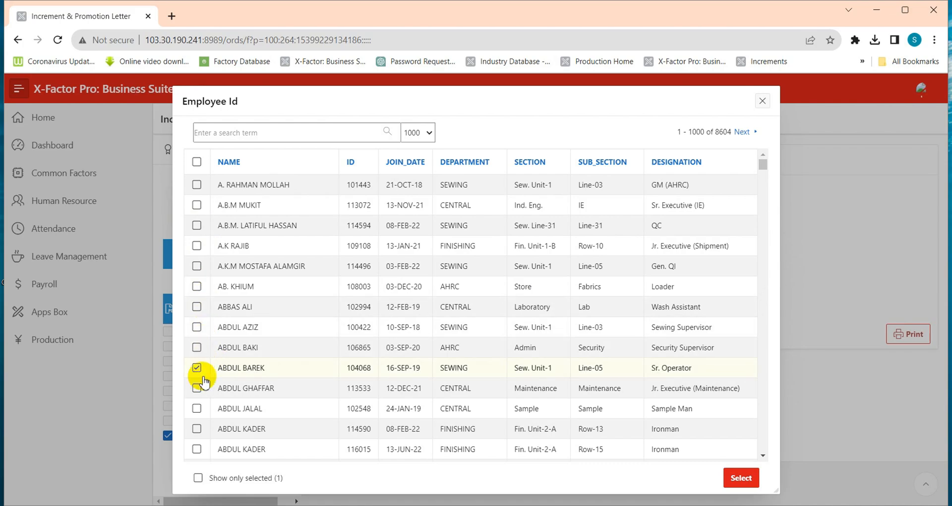
click(740, 479)
click(538, 278)
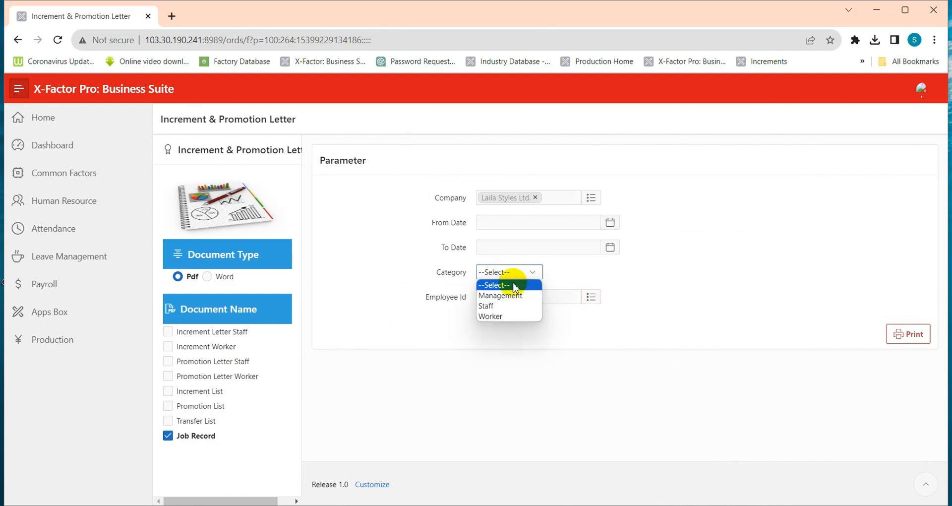
click(494, 318)
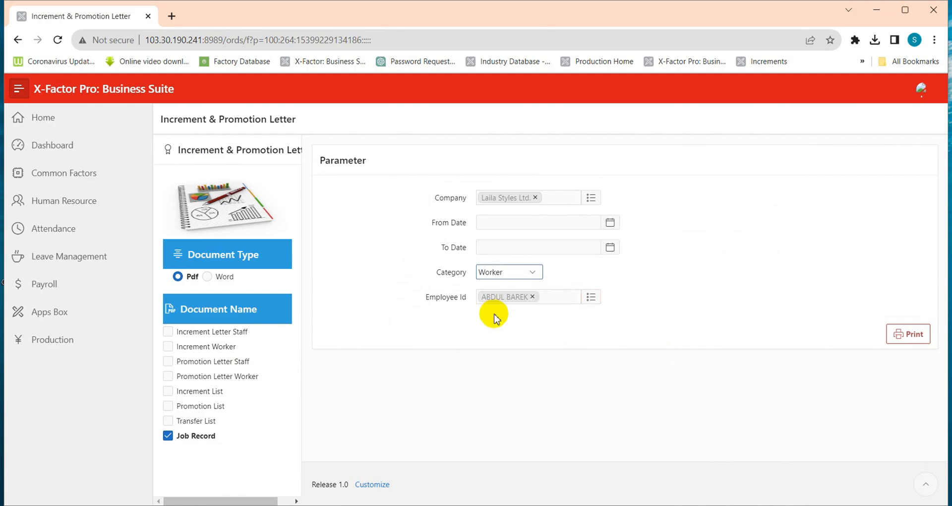
Print the Job Record for the first employee in the Worker list, dated 01-Jan-2022 to 31-Jan-2022, and close the report
click(533, 297)
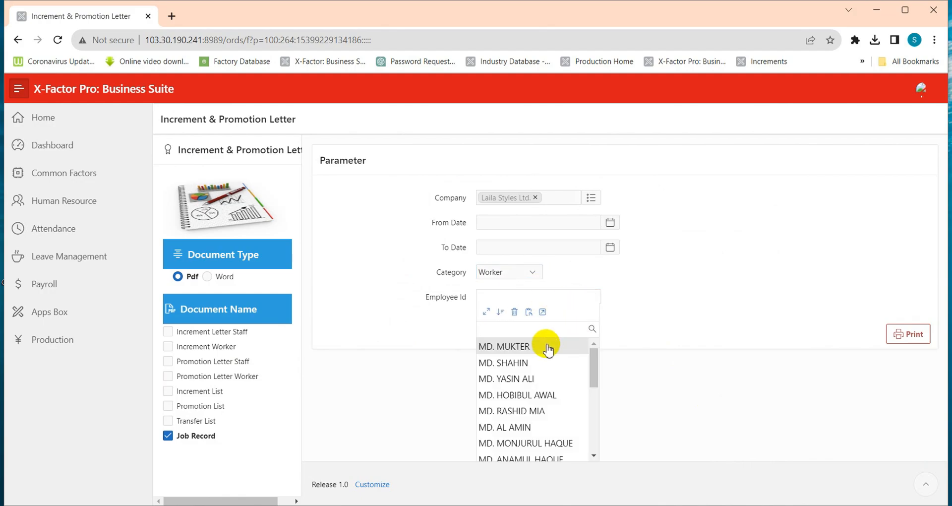
double_click(515, 345)
click(535, 347)
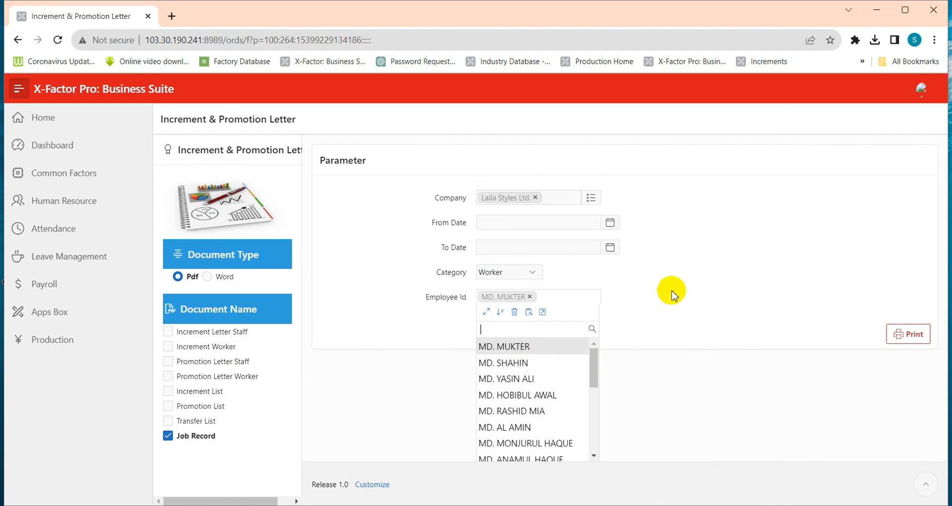
click(673, 287)
click(908, 334)
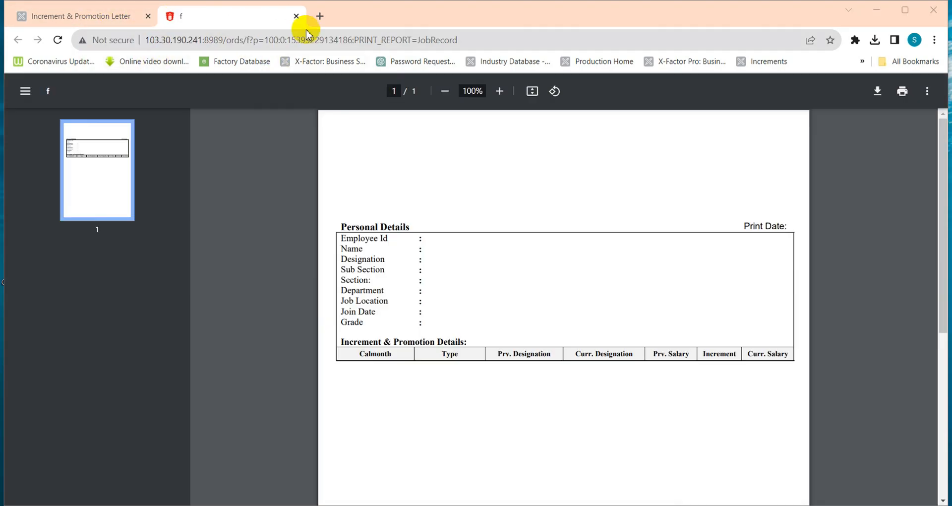
click(294, 16)
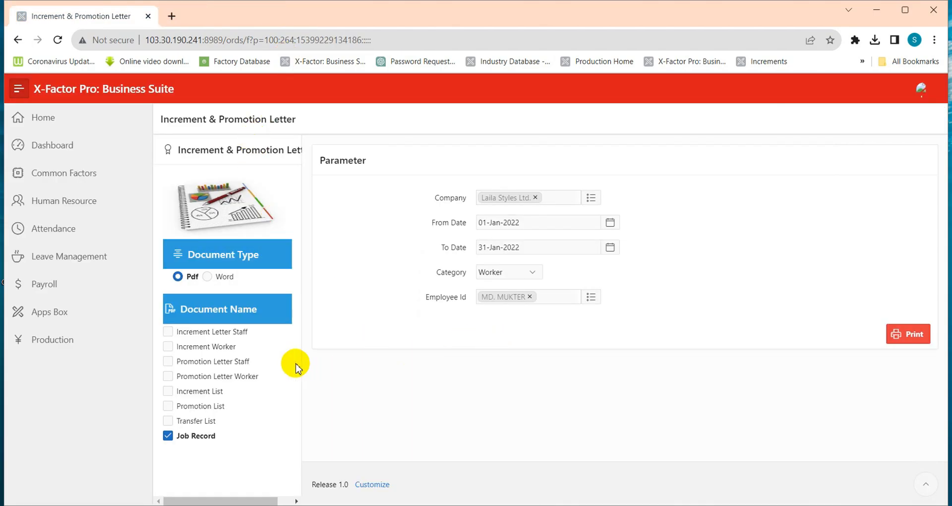
Replace Job Record with Increment Letter Staff, print it, look through the letter, and close the report
click(195, 423)
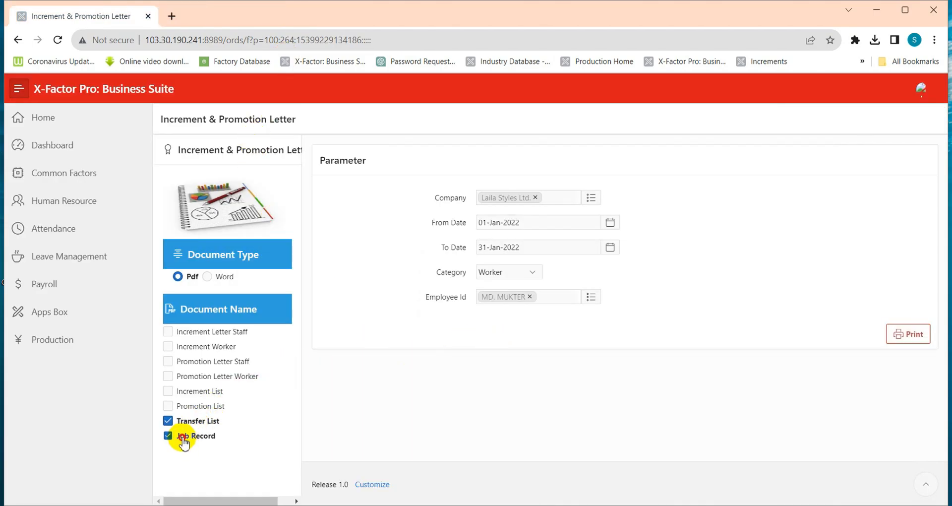
click(183, 438)
click(169, 419)
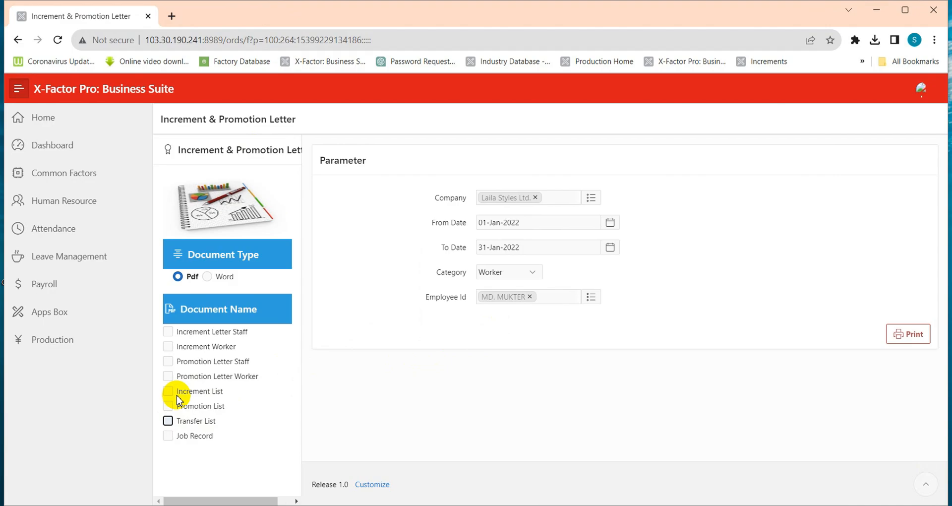
click(184, 336)
click(907, 334)
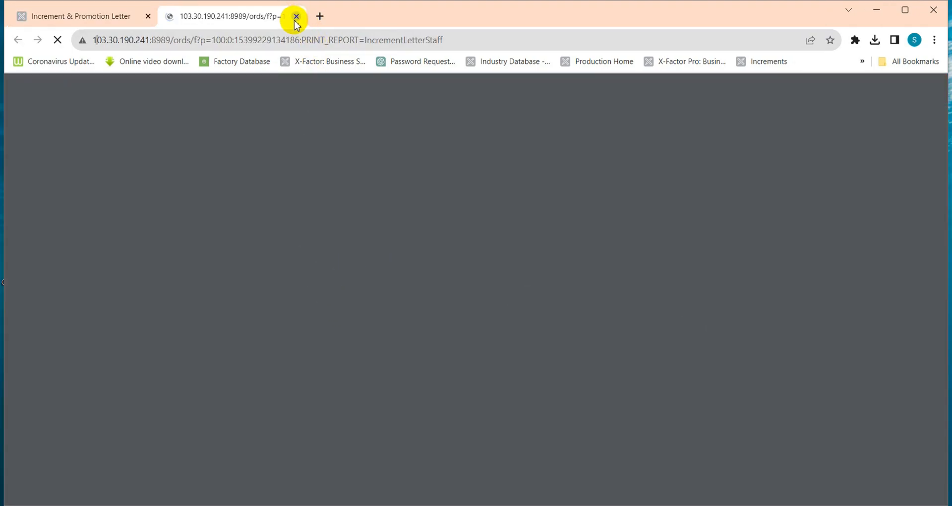
scroll(492, 285, down, 5)
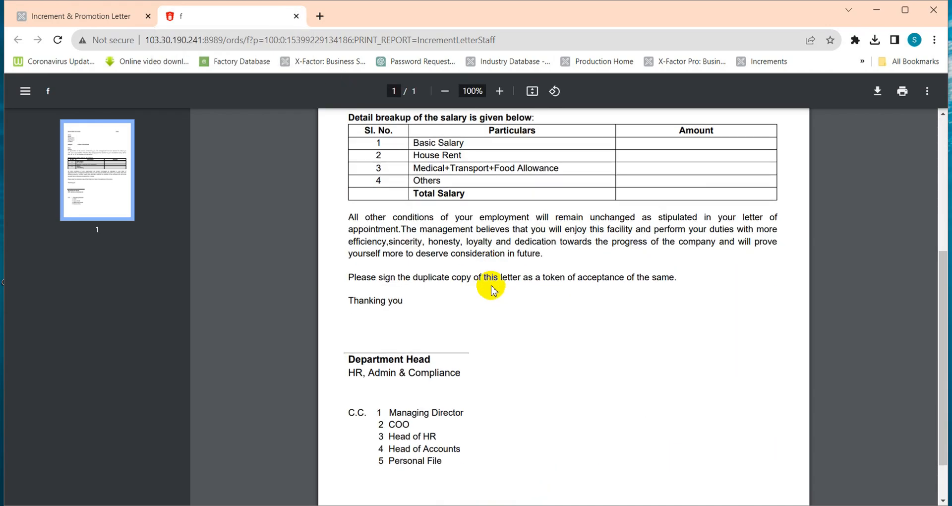
scroll(492, 290, up, 5)
click(295, 16)
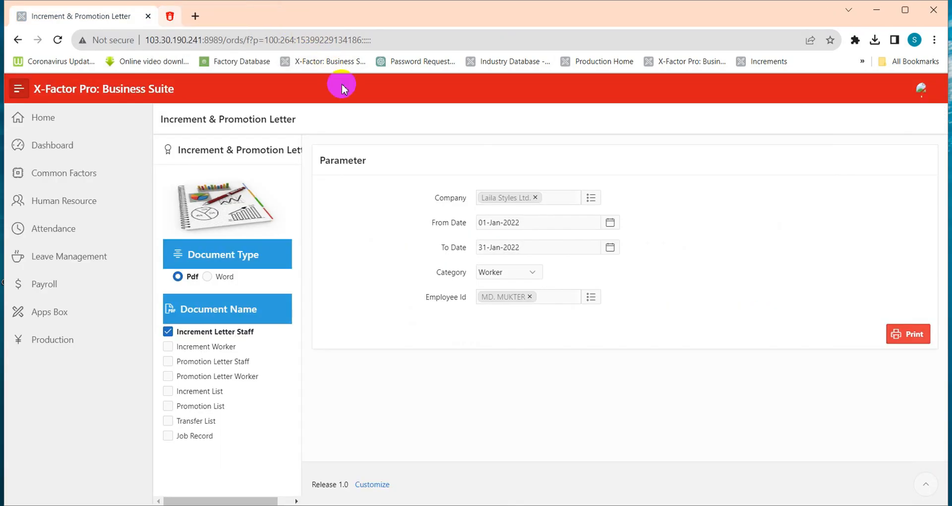
Clear the Increment Letter Staff selection, return to the Human Resource page, and open Tax Salary Amt under Module Documents
click(204, 332)
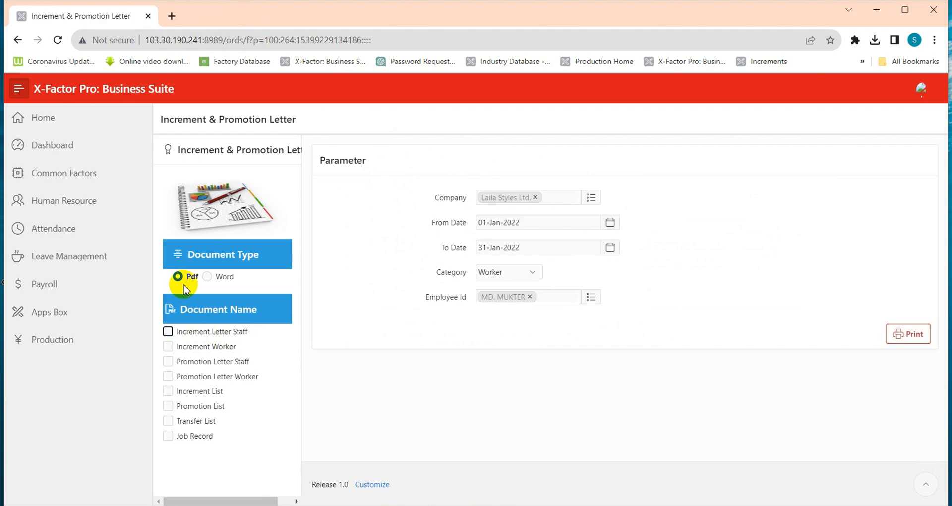
click(17, 40)
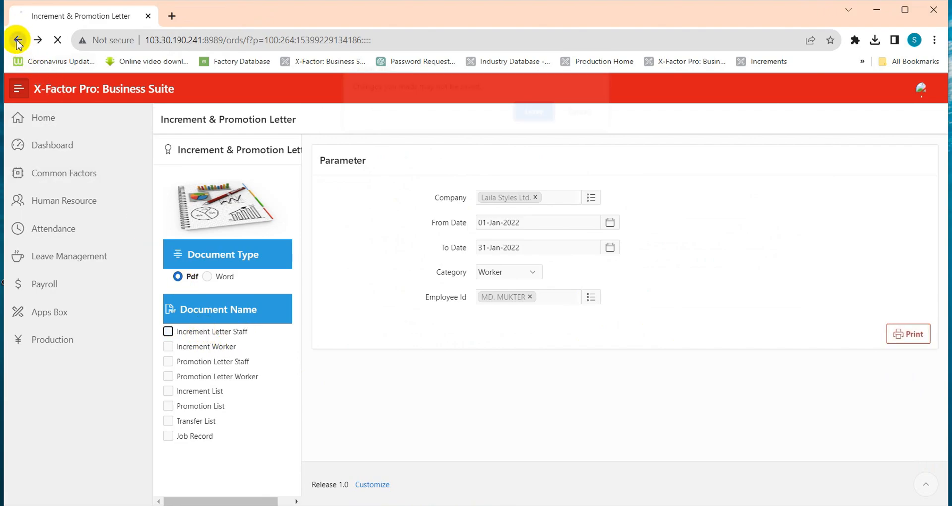
click(536, 111)
scroll(398, 218, down, 5)
scroll(398, 219, down, 5)
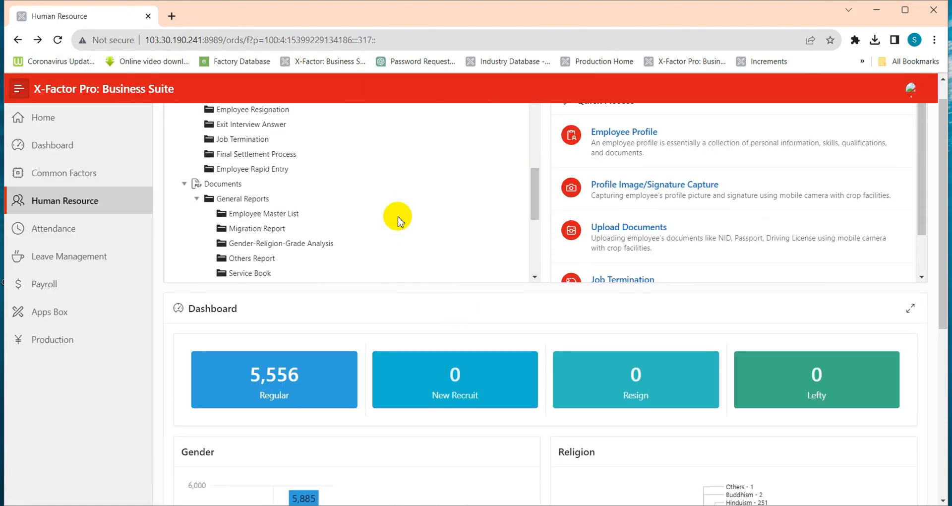
scroll(401, 221, down, 3)
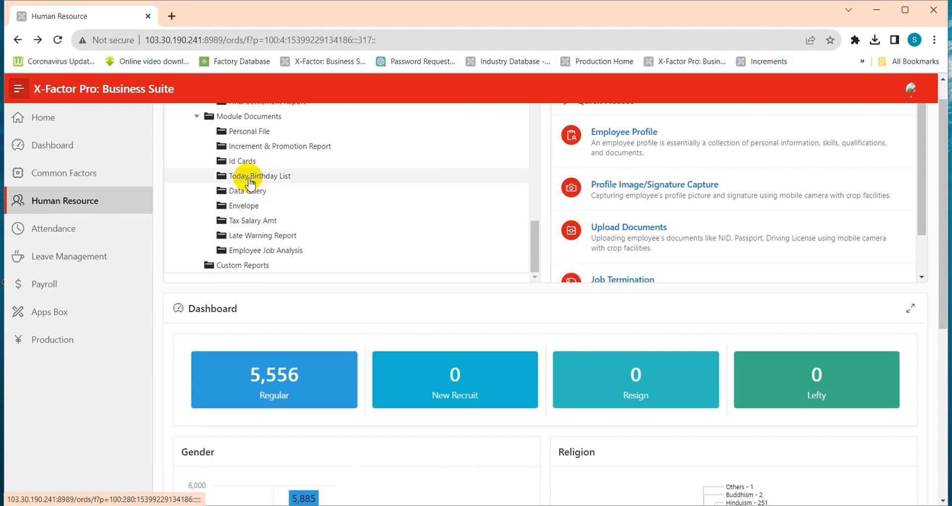
click(256, 221)
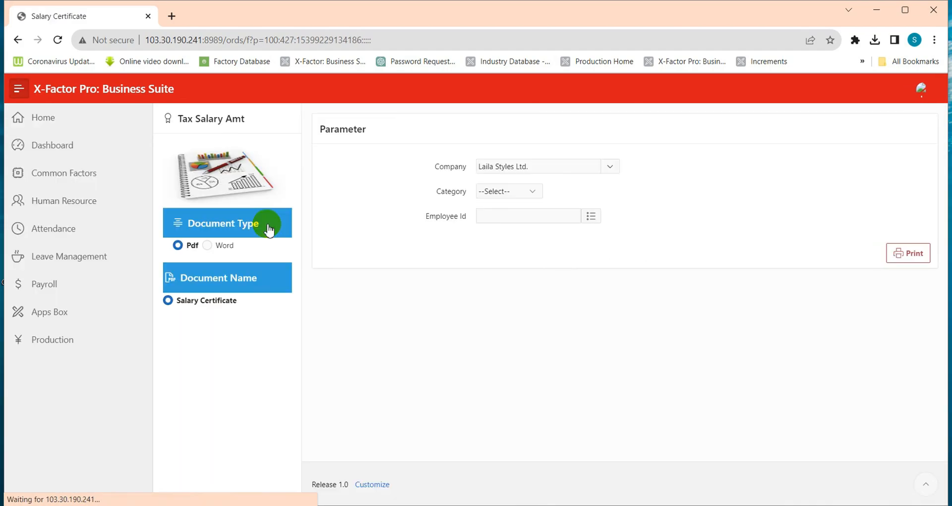
Open the category choices for the Salary Certificate
click(515, 192)
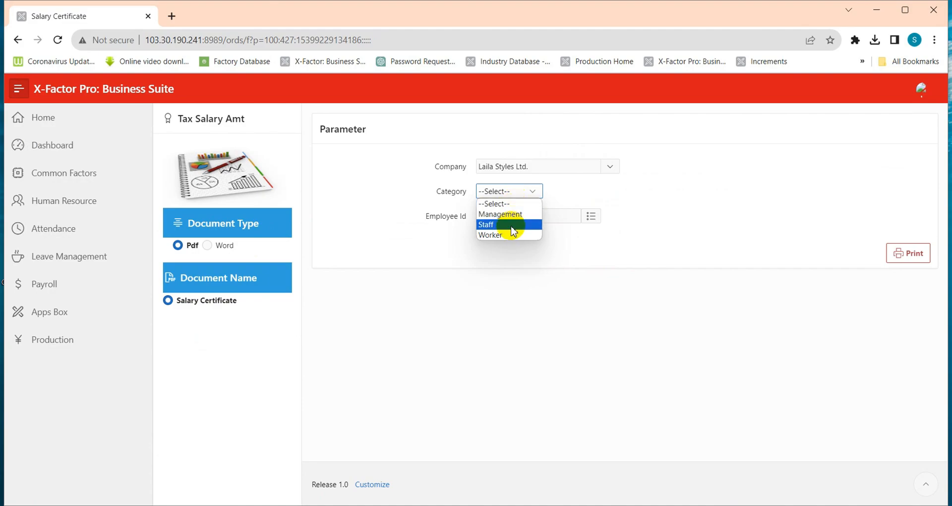
Set the category to Worker and choose the ironman from Fin. Unit-2-A, Row-15 as the employee for the salary certificate
click(511, 234)
click(593, 217)
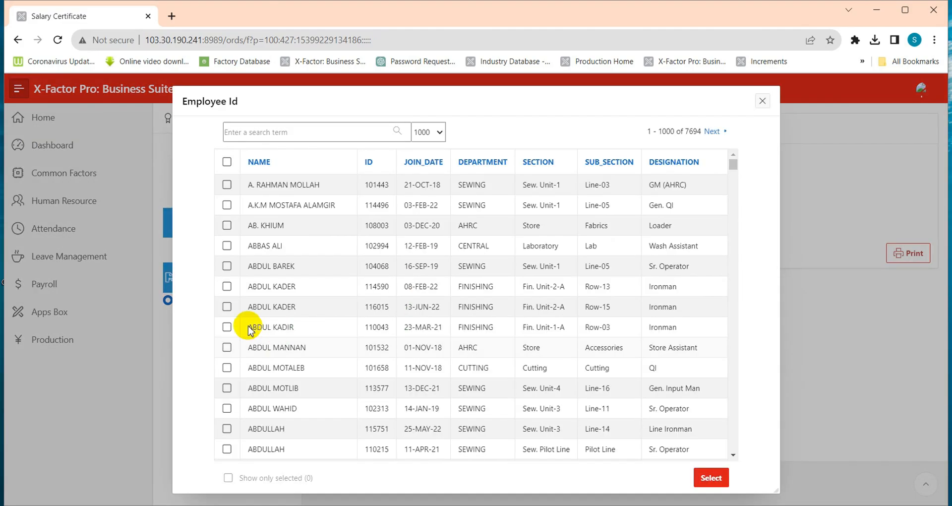
click(227, 307)
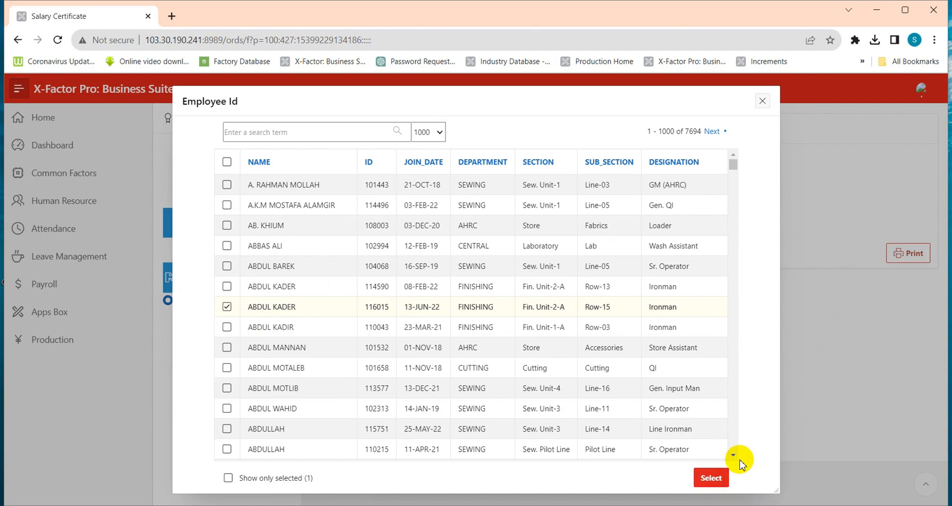
click(712, 479)
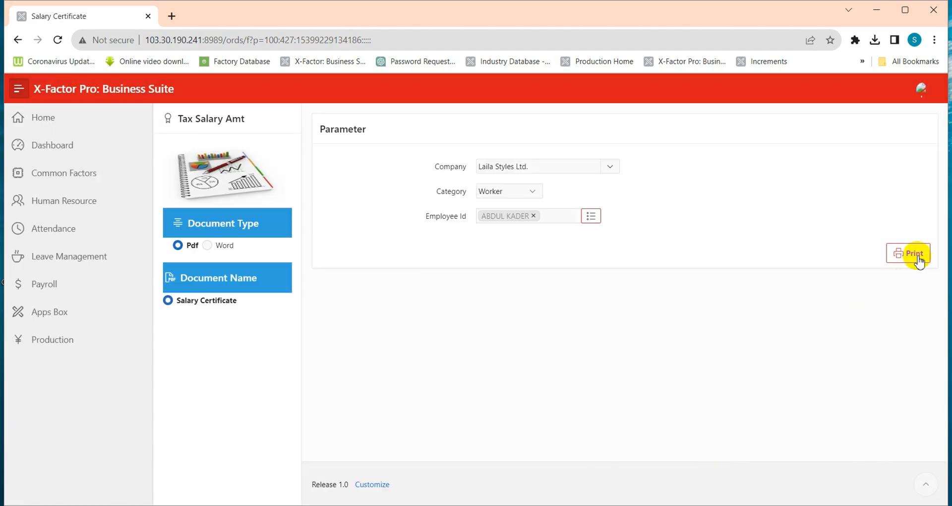
Generate the employee's salary certificate as a PDF, review it and close the report
click(909, 253)
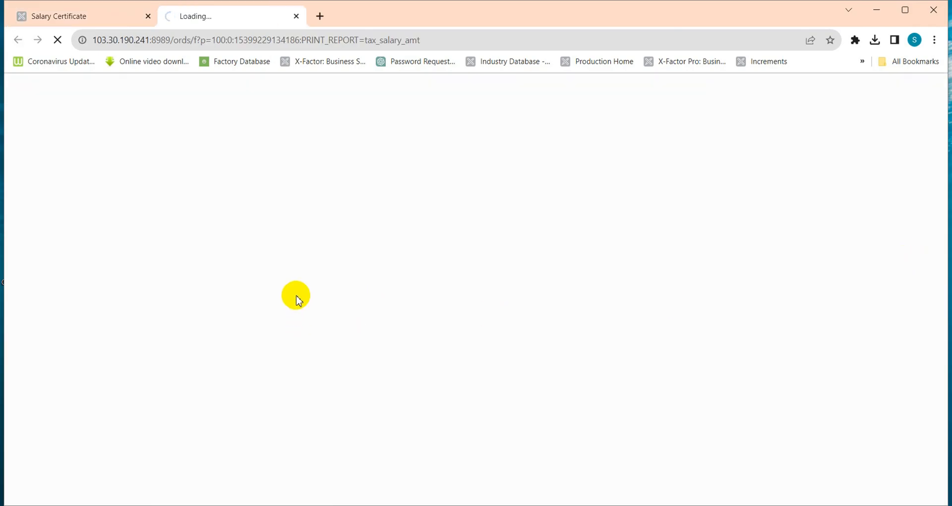
scroll(615, 297, down, 1)
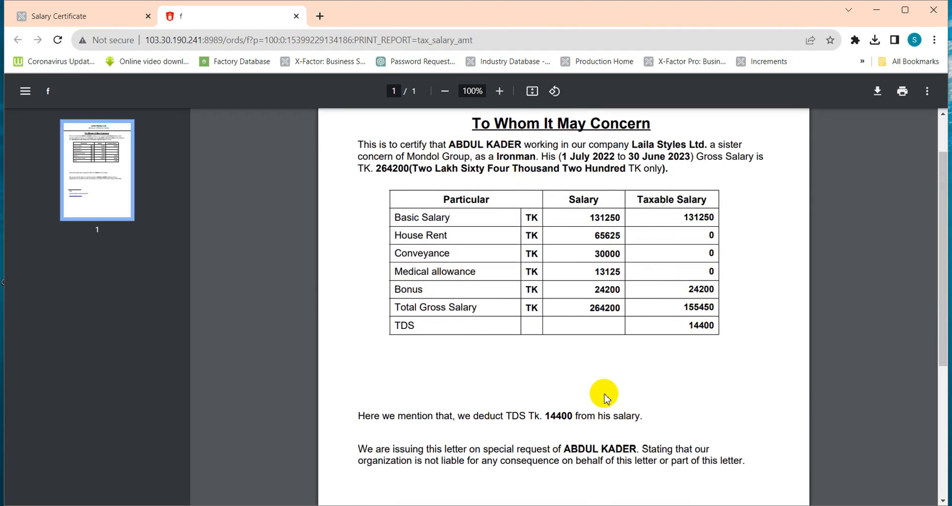
scroll(574, 352, up, 1)
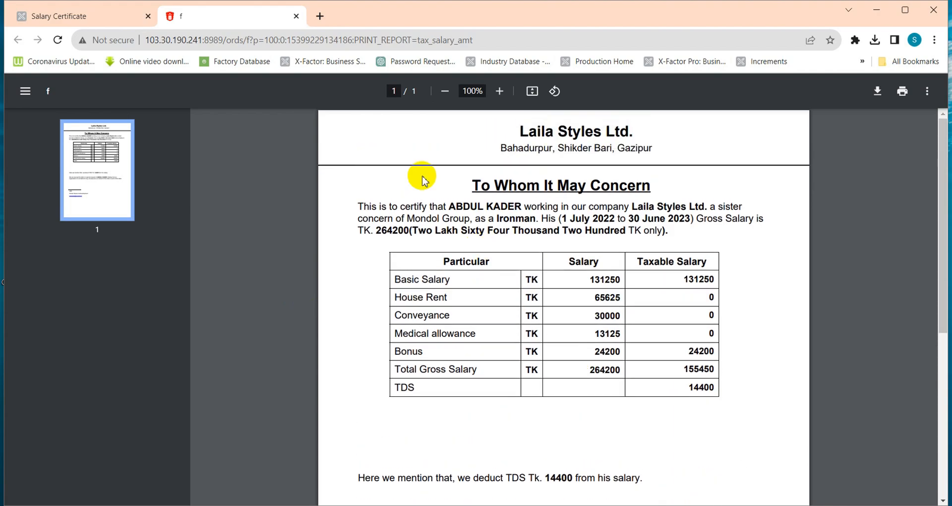
click(297, 17)
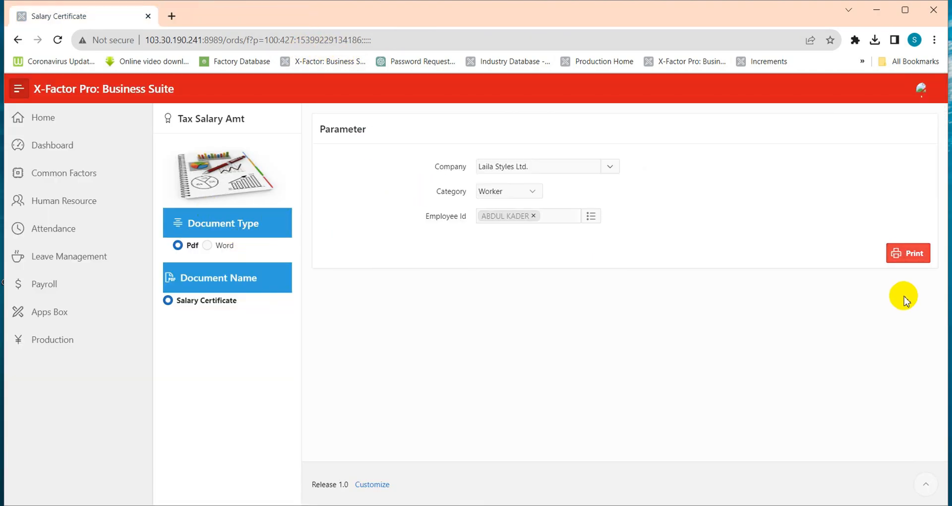
Return to the Human Resource page and open Id Cards from the Module Documents
click(17, 39)
click(537, 112)
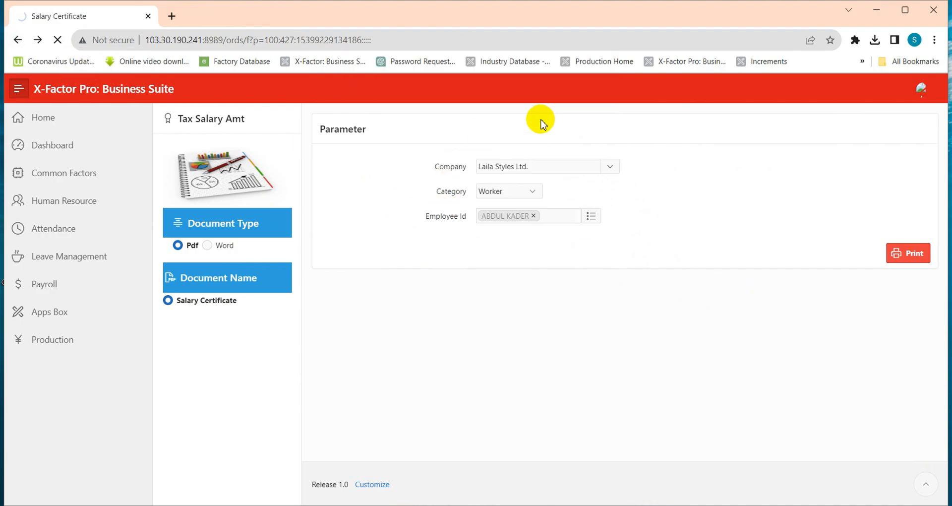
scroll(347, 217, down, 8)
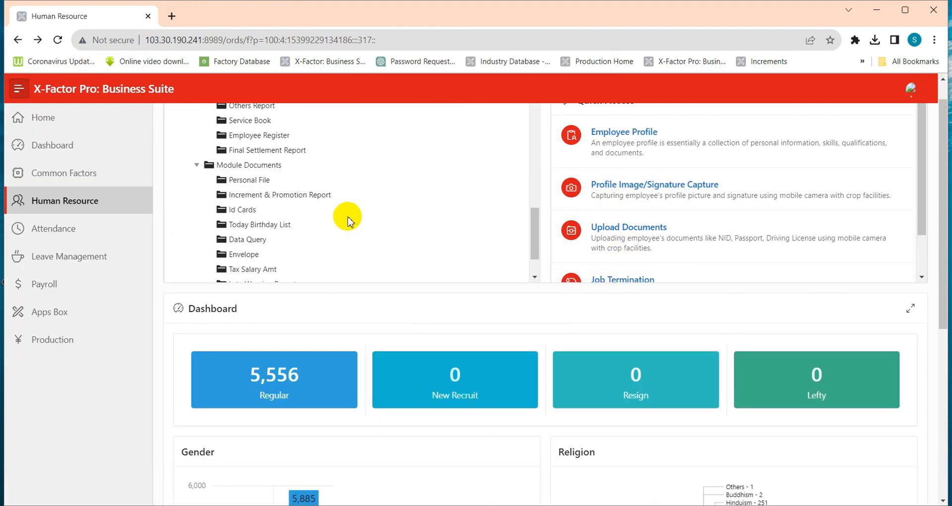
click(279, 215)
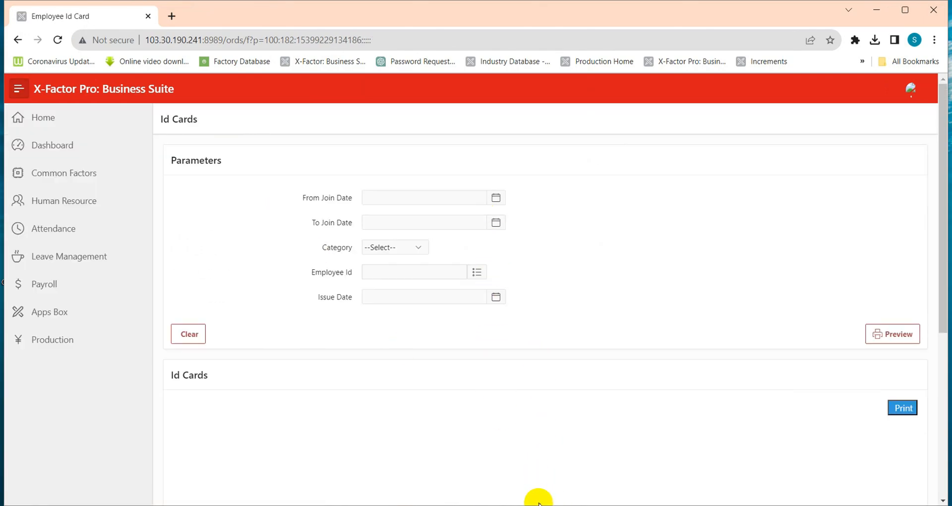
Set the From Join Date of the ID card parameters to 01-Jan-2022
click(495, 197)
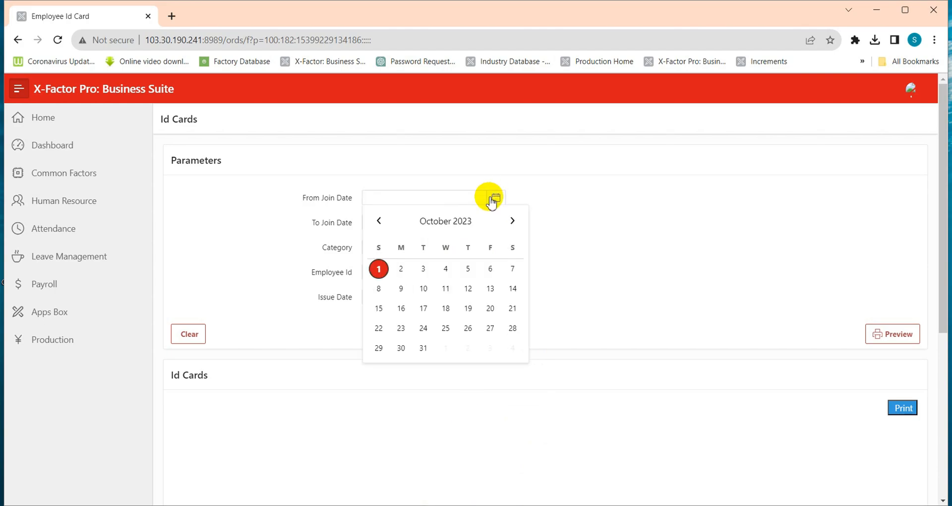
click(437, 221)
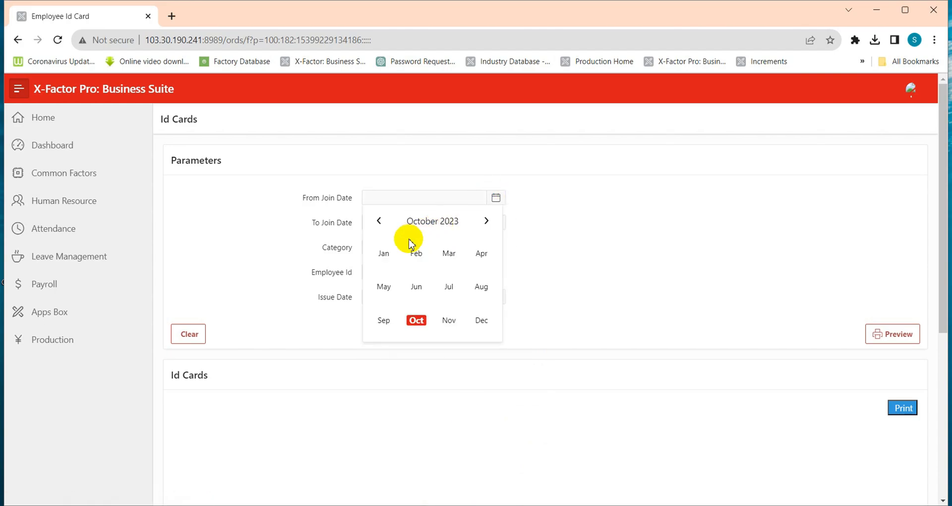
click(383, 251)
click(461, 221)
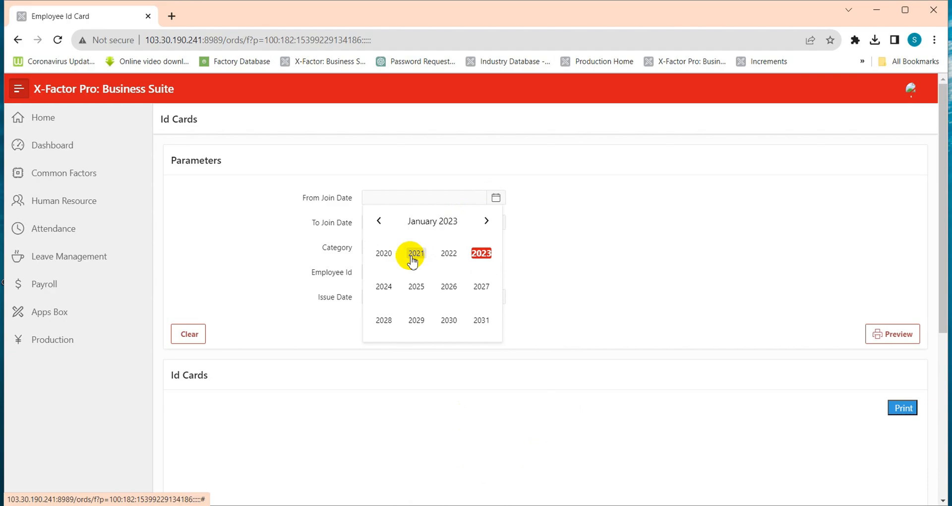
click(444, 252)
click(509, 269)
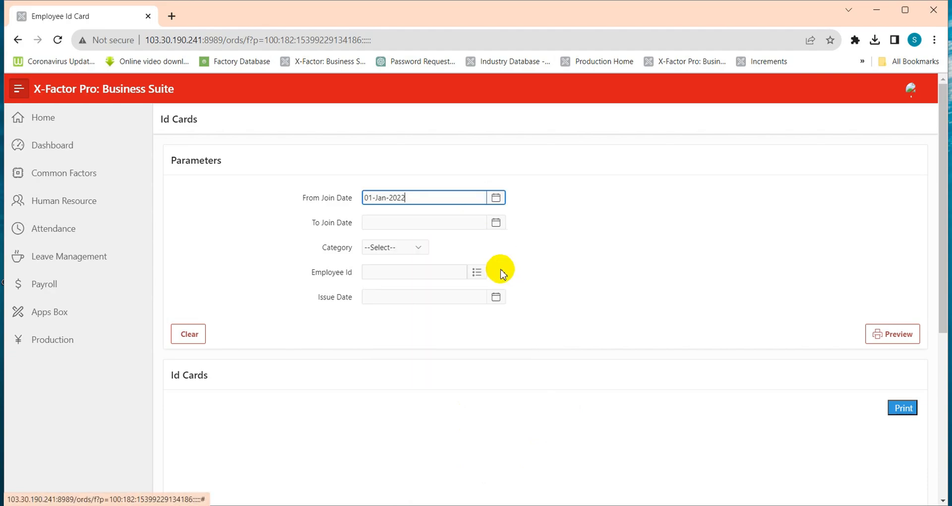
Set the To Join Date of the ID card parameters to 31-Jan-2022
click(496, 223)
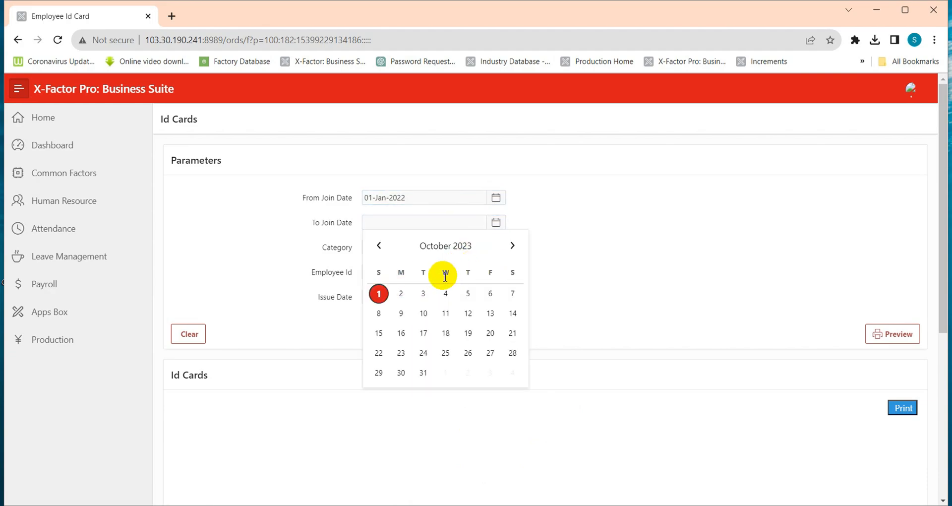
click(436, 251)
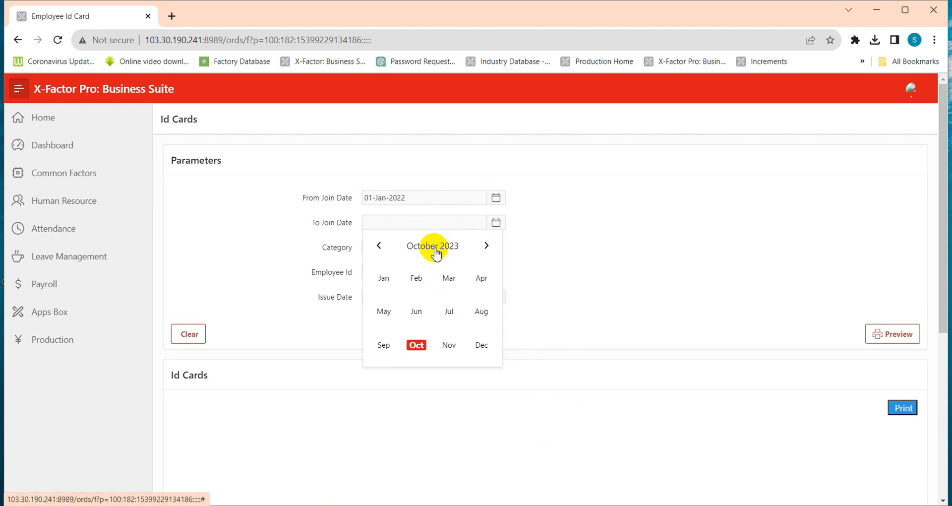
click(385, 277)
click(461, 247)
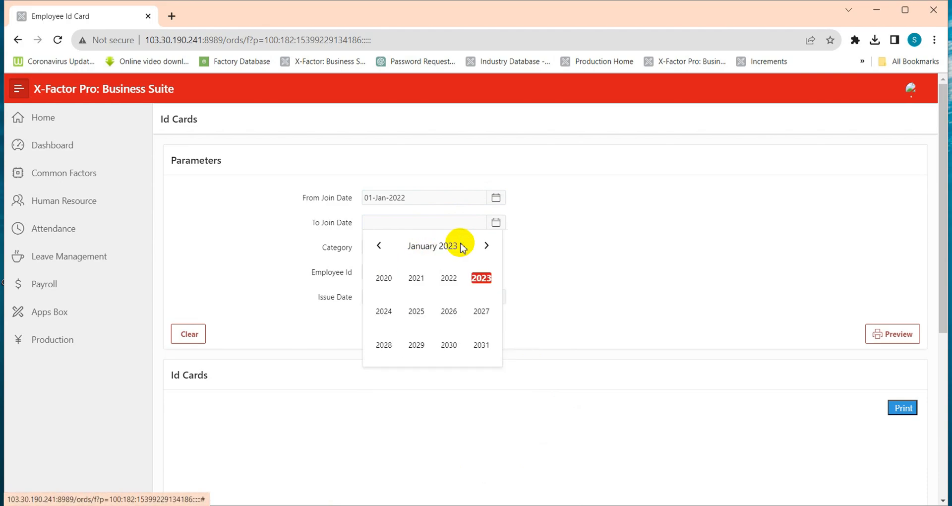
click(450, 279)
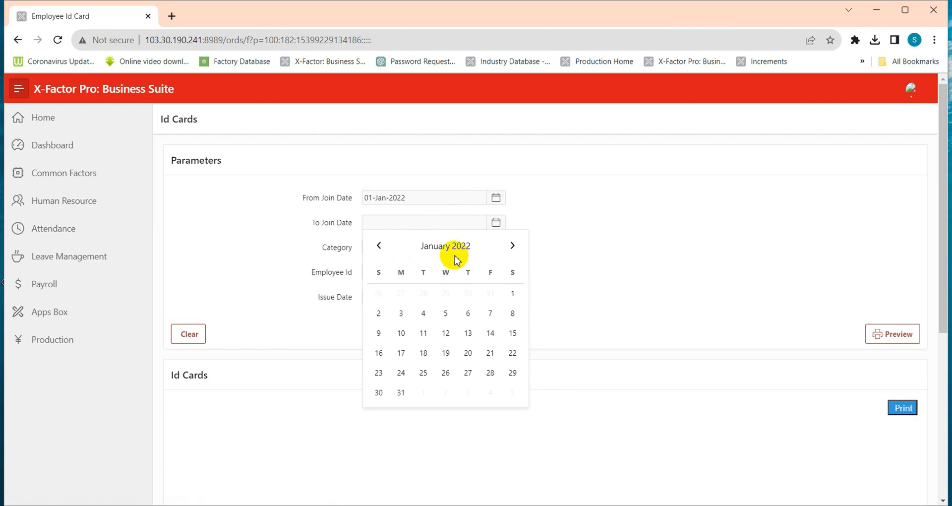
click(404, 399)
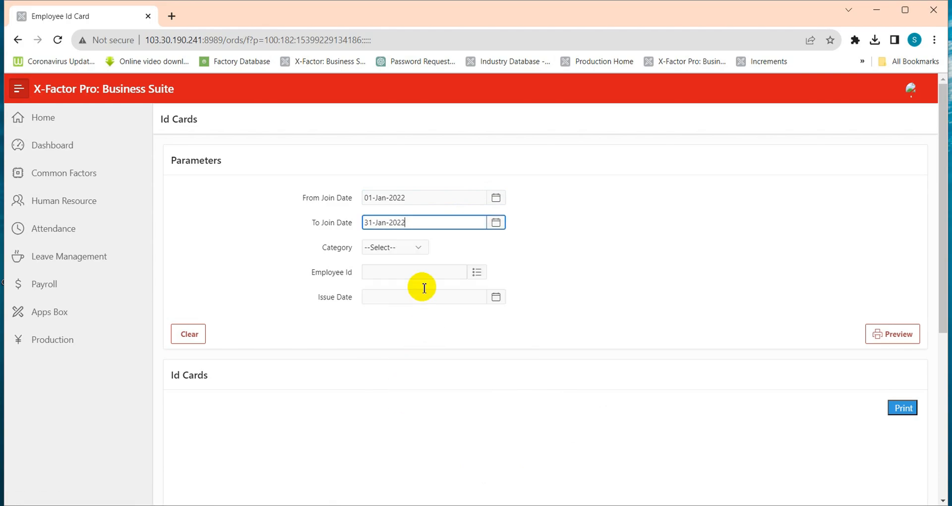
Set the category to Worker and the issue date to 02-Oct-2023, and preview the ID cards
click(418, 246)
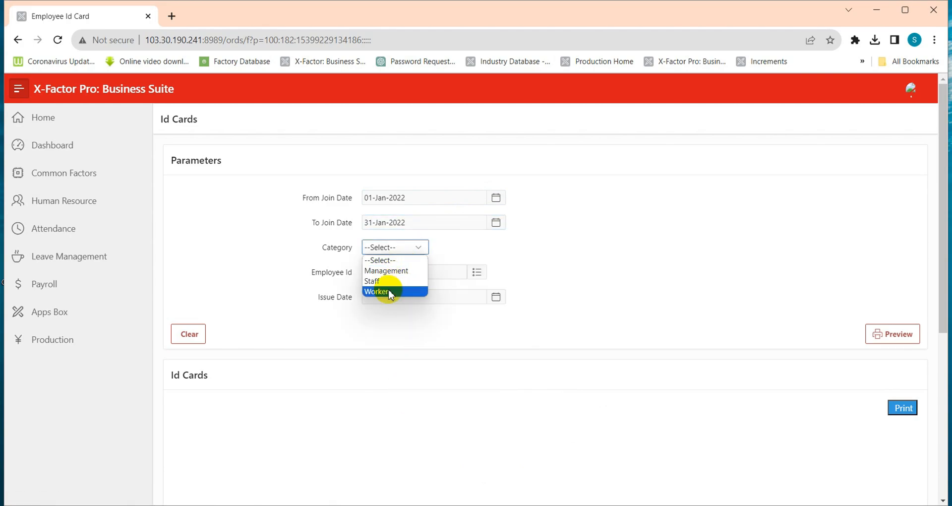
click(390, 292)
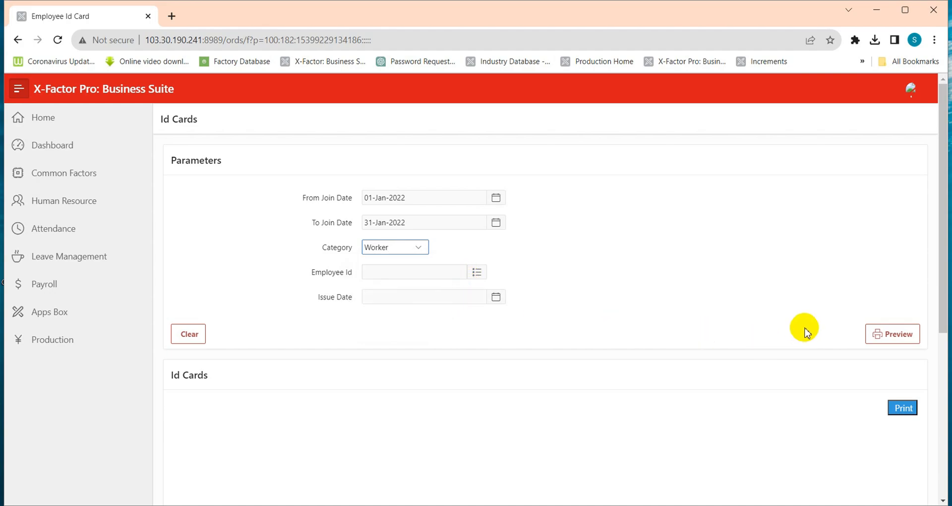
click(446, 296)
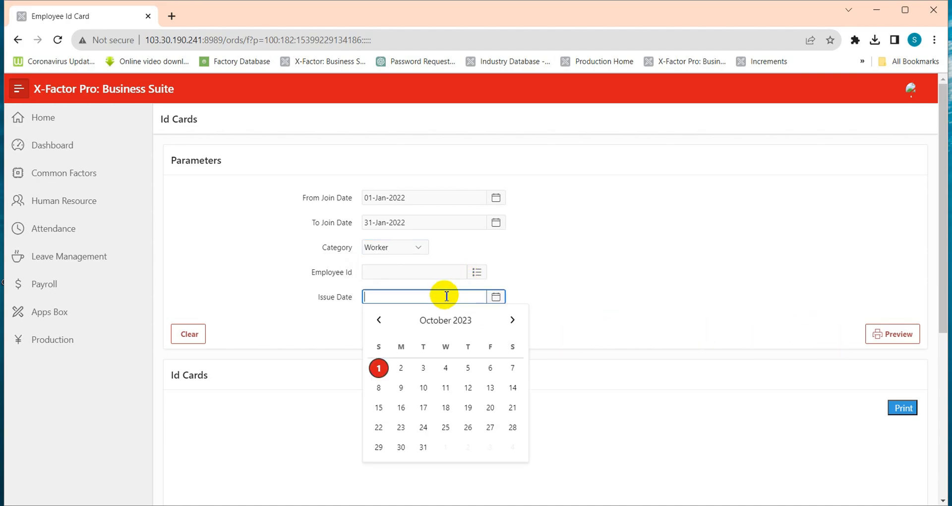
click(400, 368)
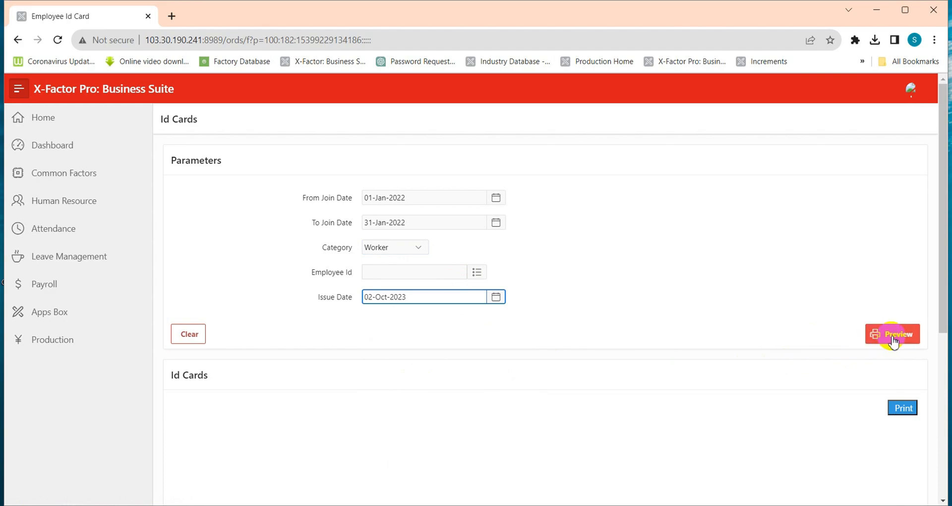
click(894, 342)
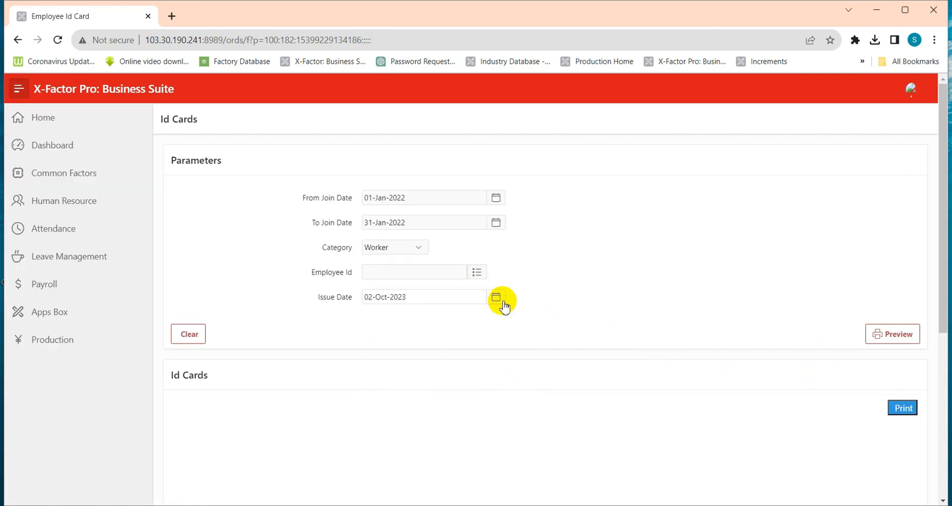
Switch the category to Staff and on to Management, and preview the ID cards for Management
click(419, 250)
click(392, 280)
click(411, 250)
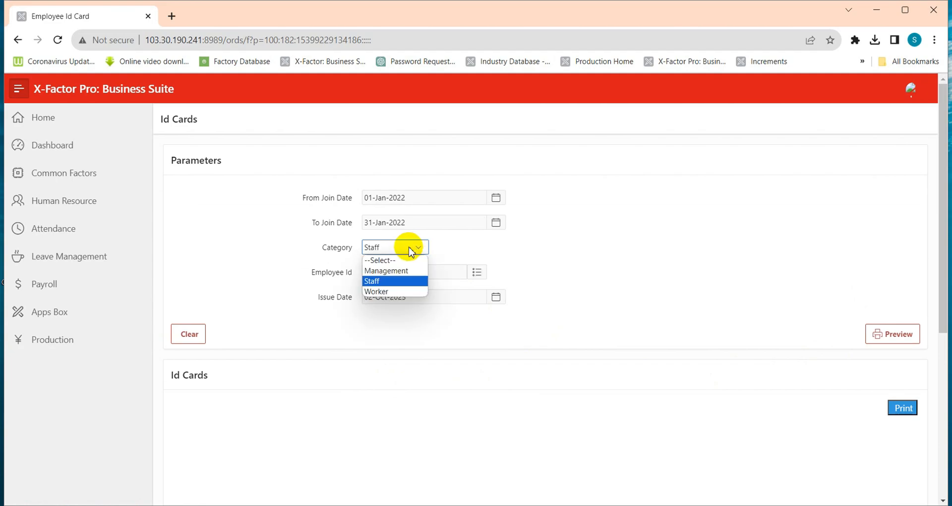
click(411, 271)
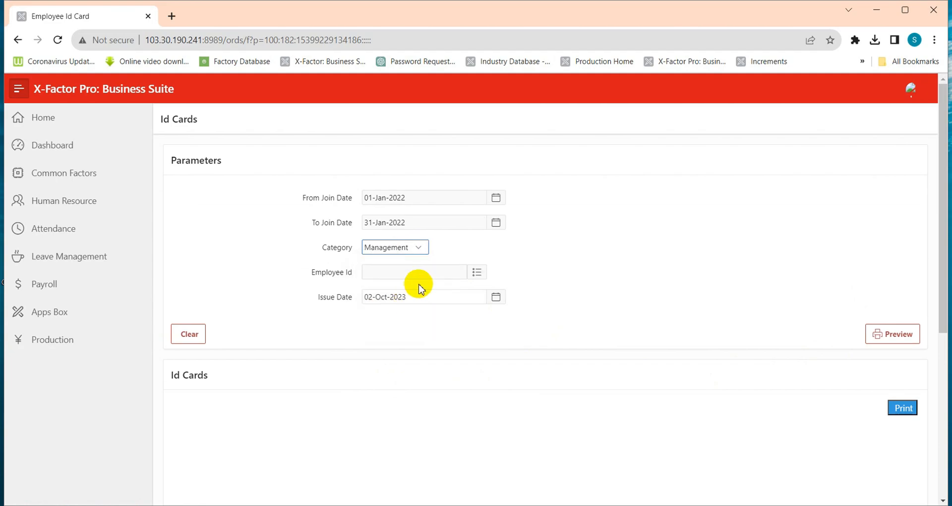
click(901, 334)
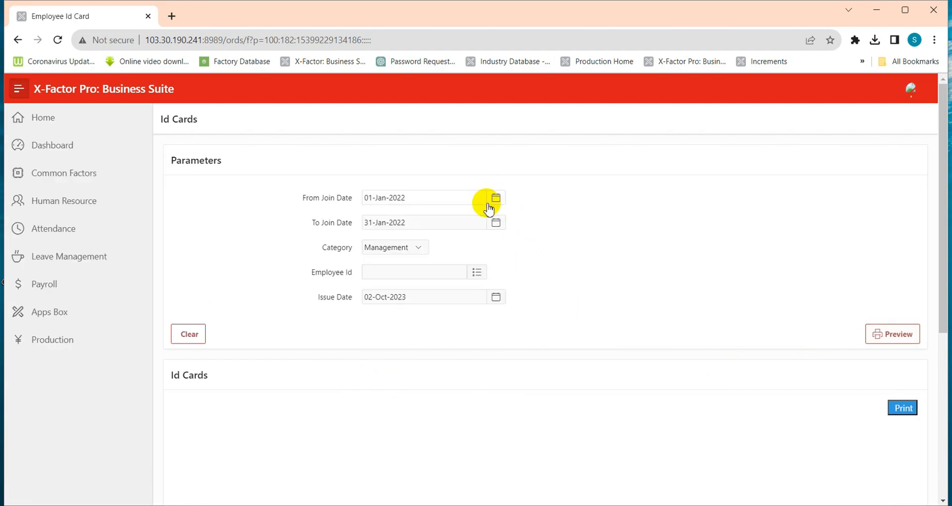
Change the From Join Date to 01-Jan-2020 and preview the ID cards again
click(443, 197)
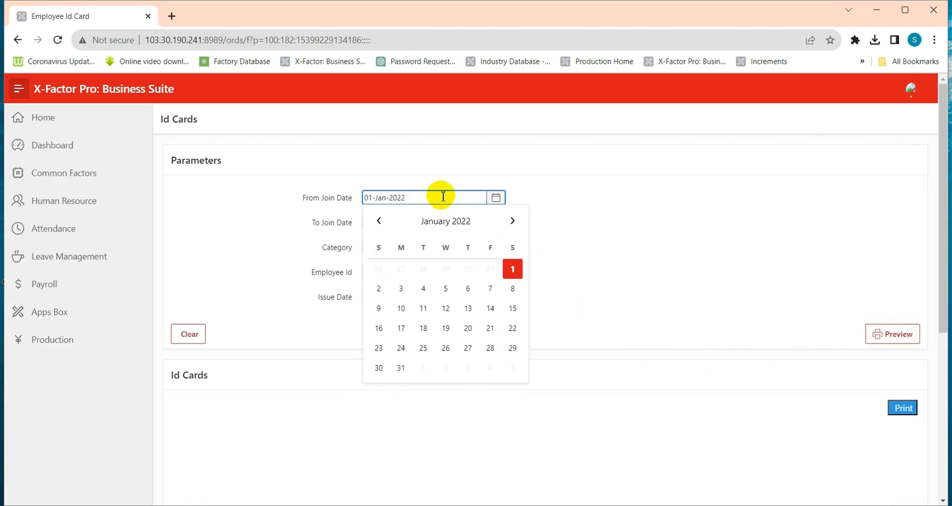
click(467, 221)
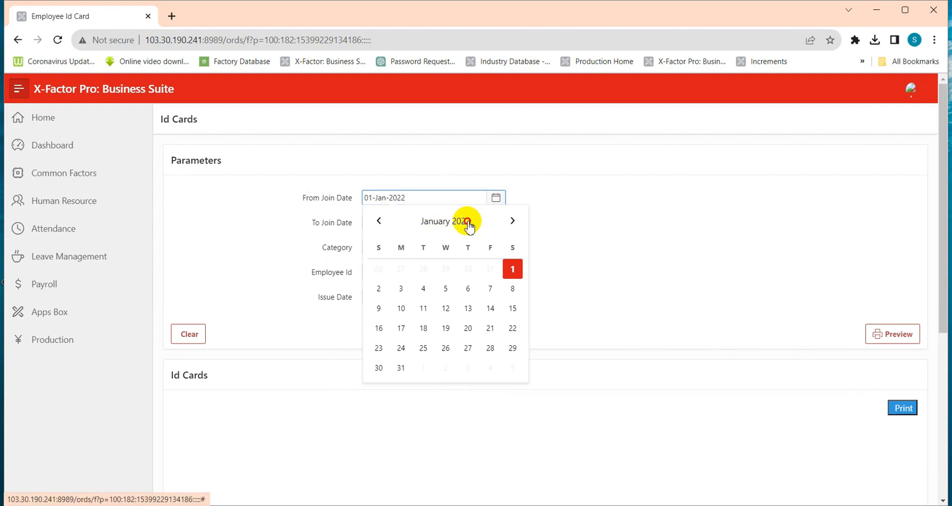
click(384, 251)
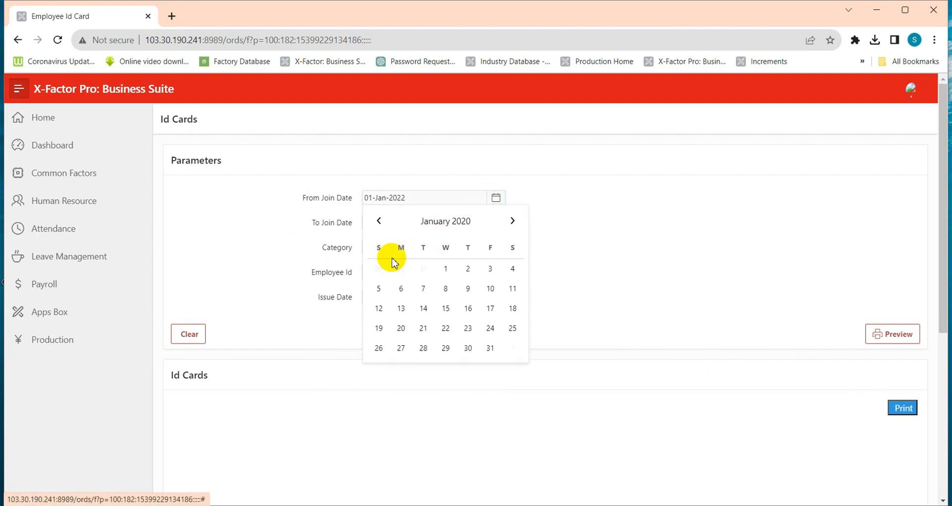
click(447, 267)
click(903, 335)
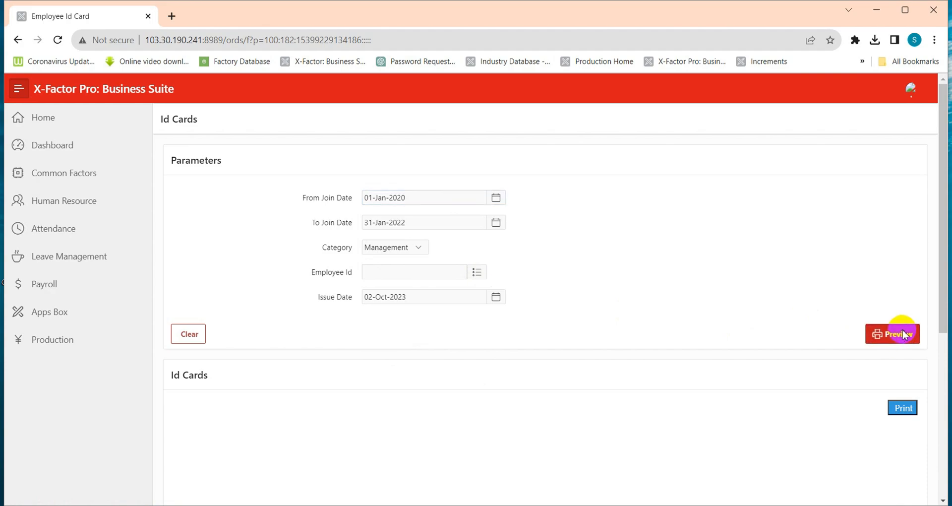
Preview the ID cards with the category set to Worker, and clear the parameter form
click(405, 247)
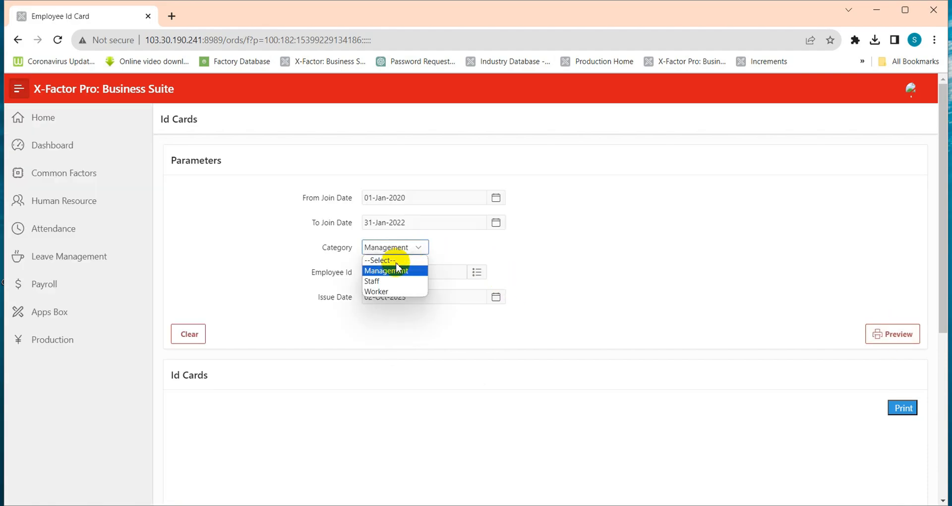
click(386, 293)
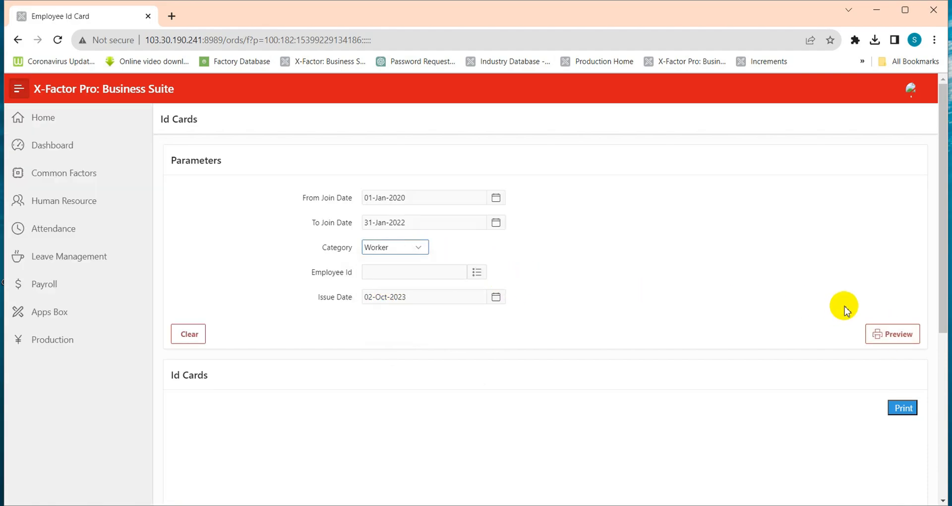
click(882, 334)
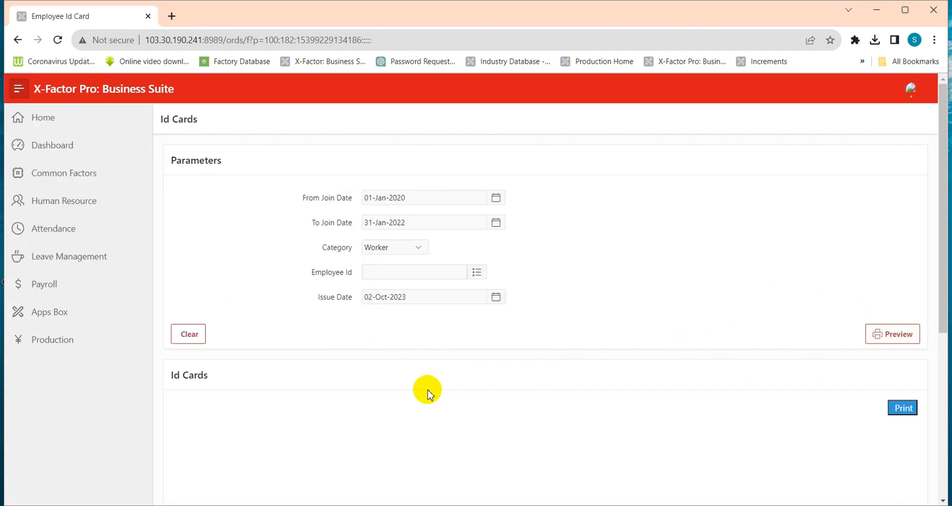
click(201, 335)
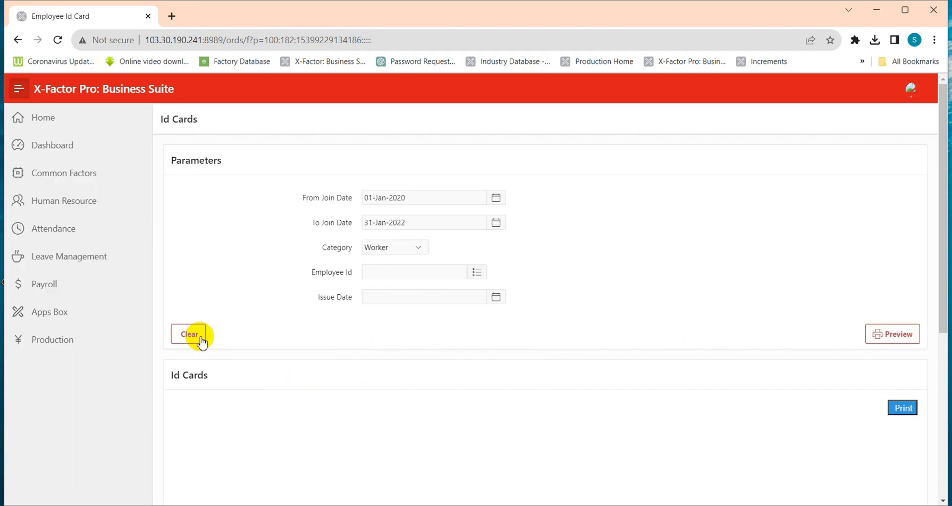
Clear the ID card parameters and choose the Finishing department's Jr. Executive (Shipment) as the only employee
click(187, 340)
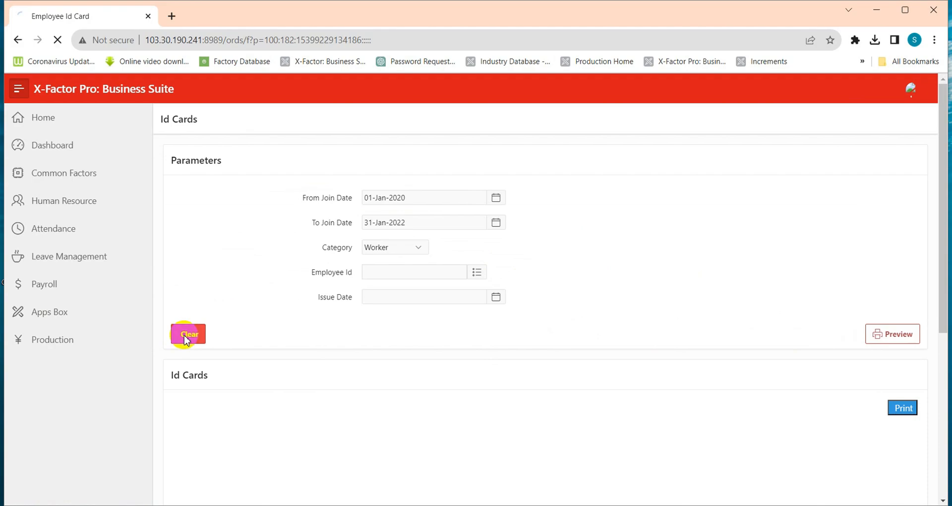
click(496, 197)
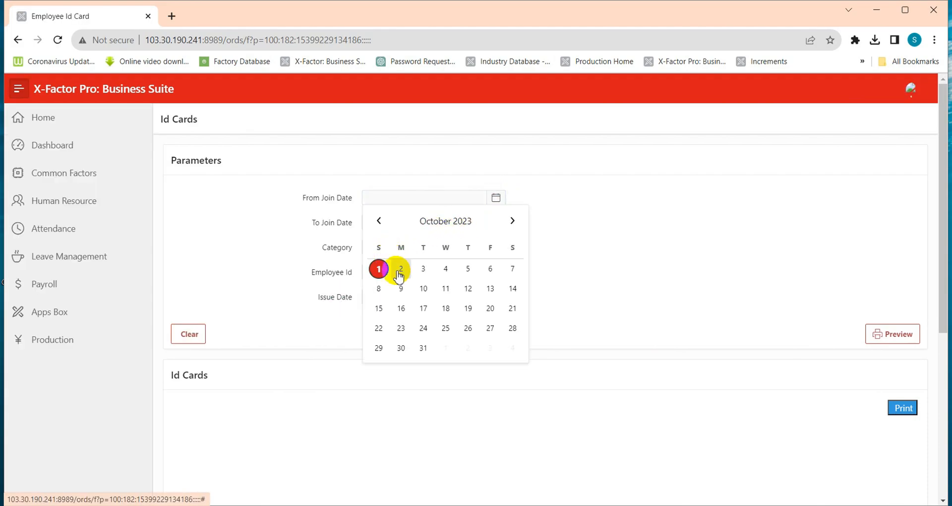
click(594, 249)
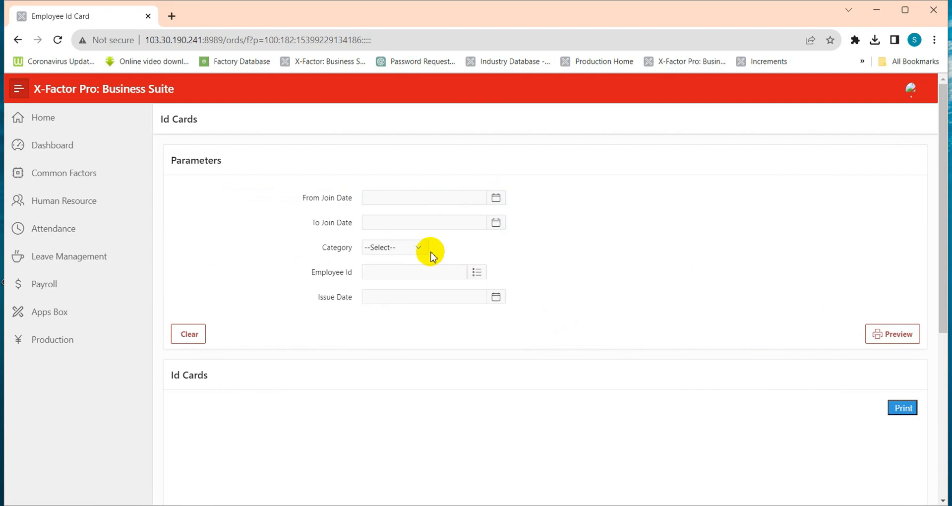
click(474, 273)
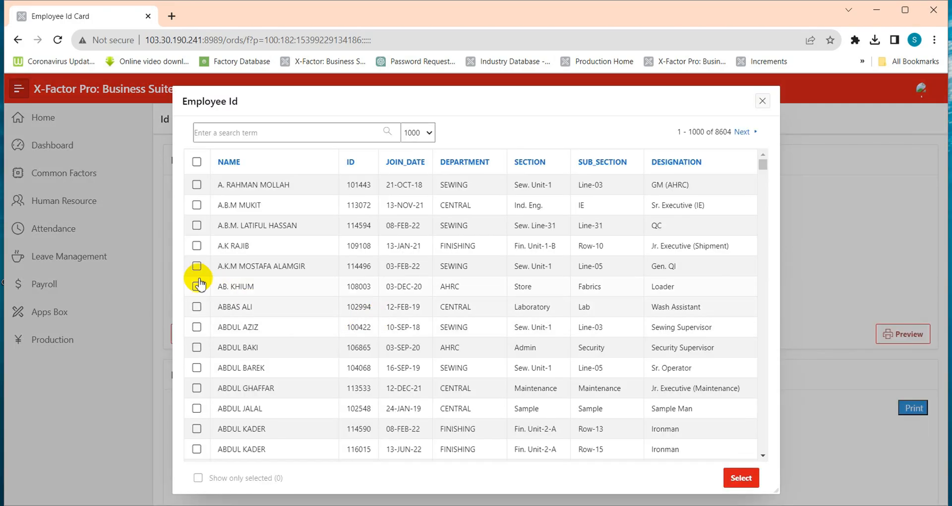
click(197, 245)
click(741, 478)
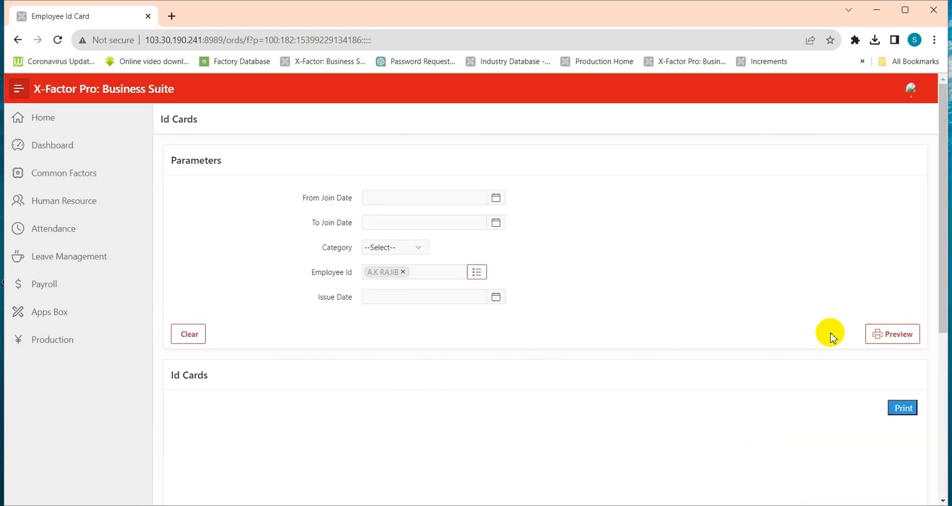
Set the issue date to 02-Oct-2023, preview the selected employee's ID card and review it from top to bottom
click(431, 297)
click(401, 367)
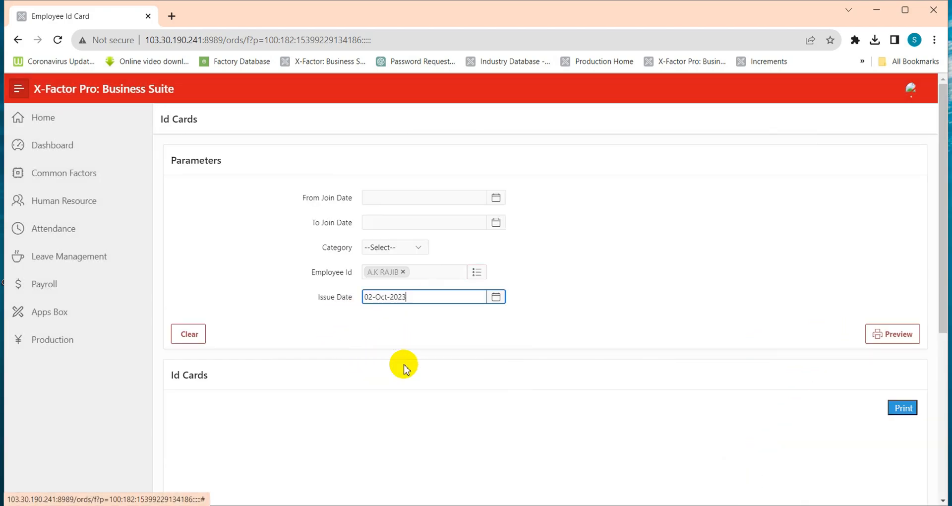
click(904, 342)
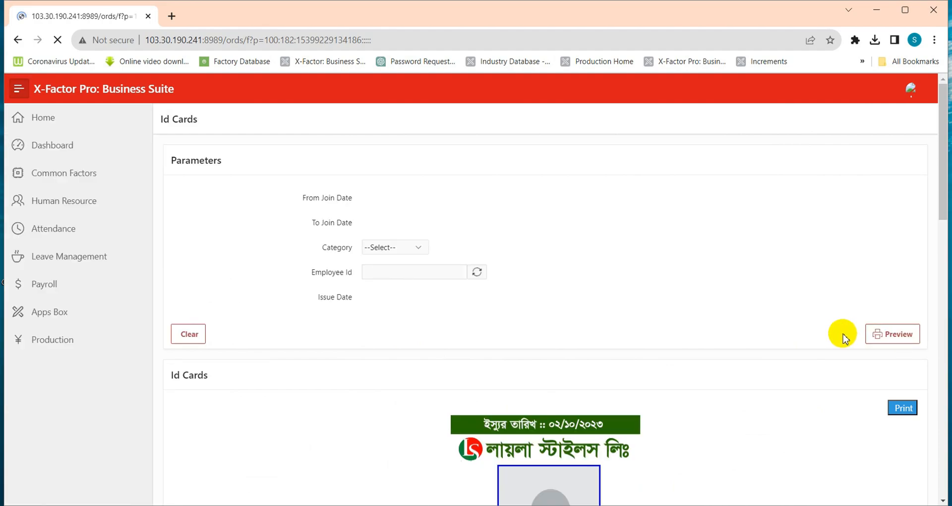
scroll(708, 329, down, 3)
scroll(707, 329, down, 5)
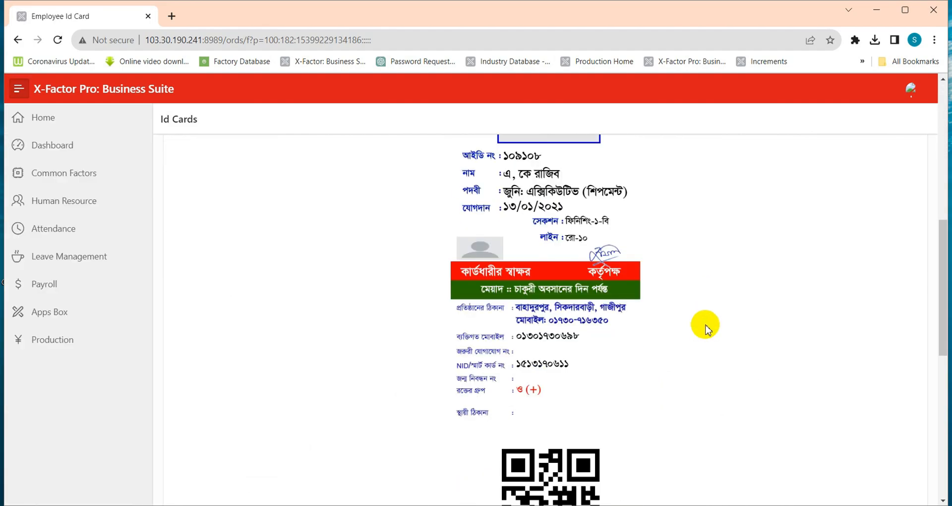
scroll(707, 328, up, 5)
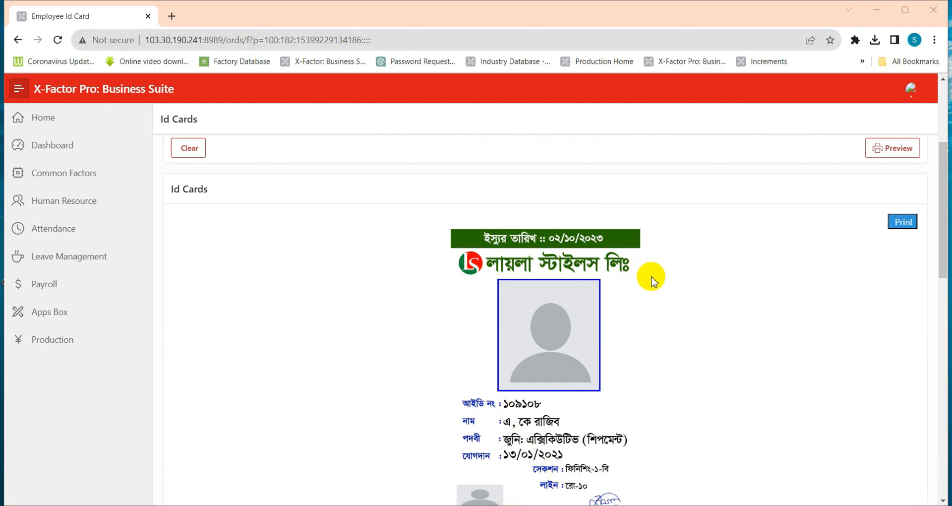
scroll(659, 292, down, 5)
scroll(657, 303, down, 3)
scroll(649, 305, up, 8)
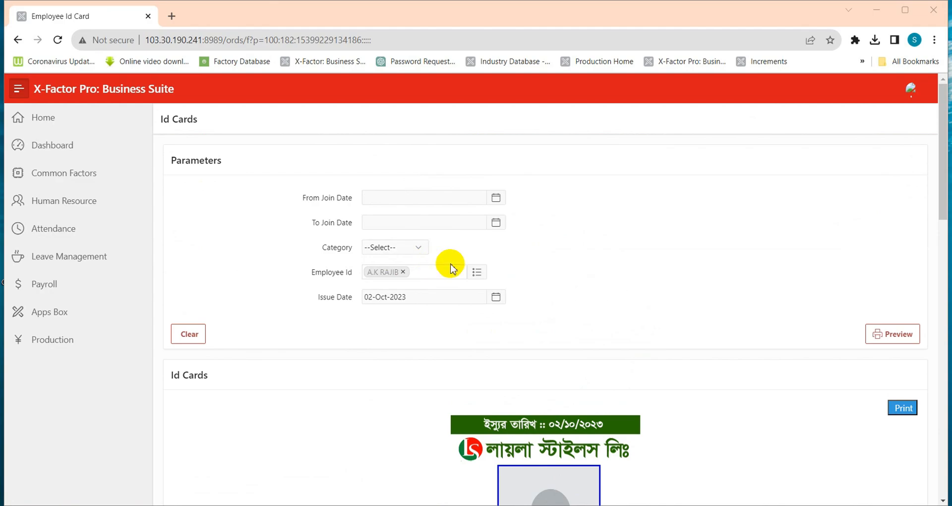
Add the Sr. Executive (IE) and the Line-31 QC to the employee selection, and preview the ID cards
click(477, 274)
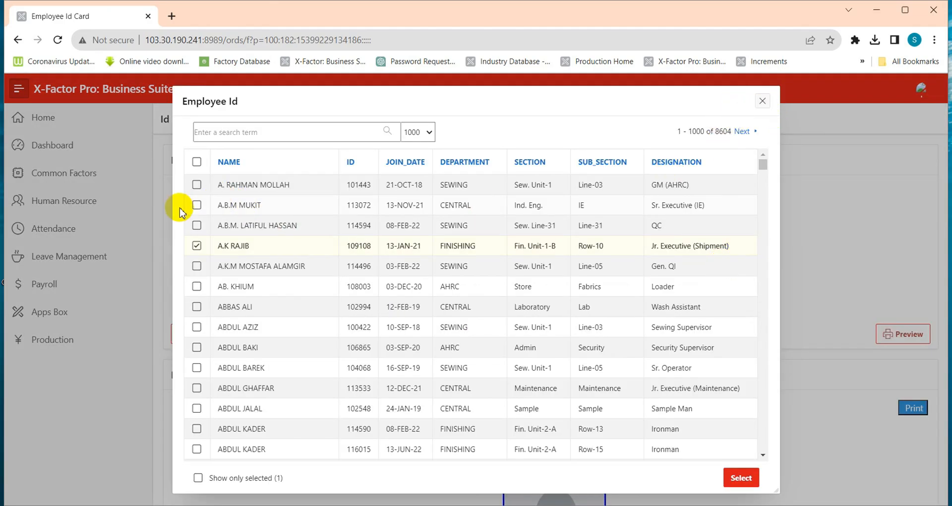
click(197, 224)
click(197, 205)
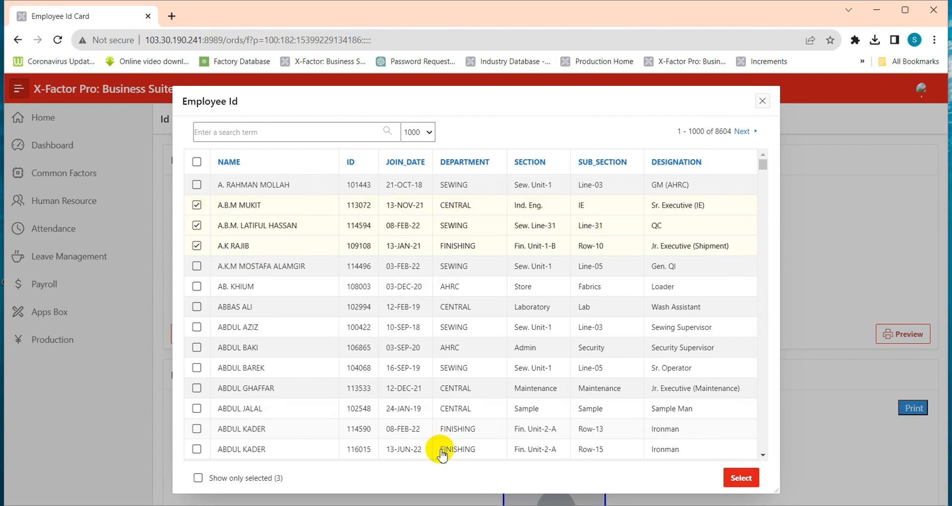
click(741, 477)
click(900, 334)
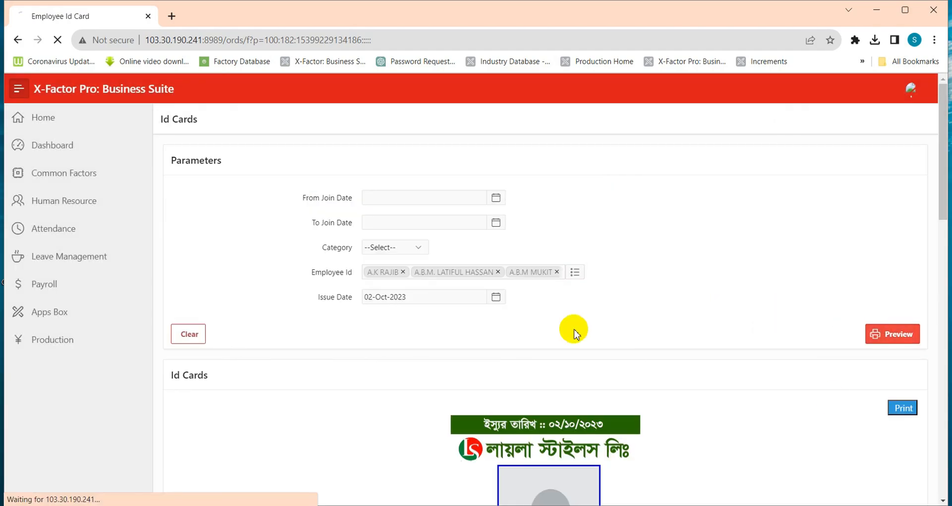
scroll(792, 313, down, 20)
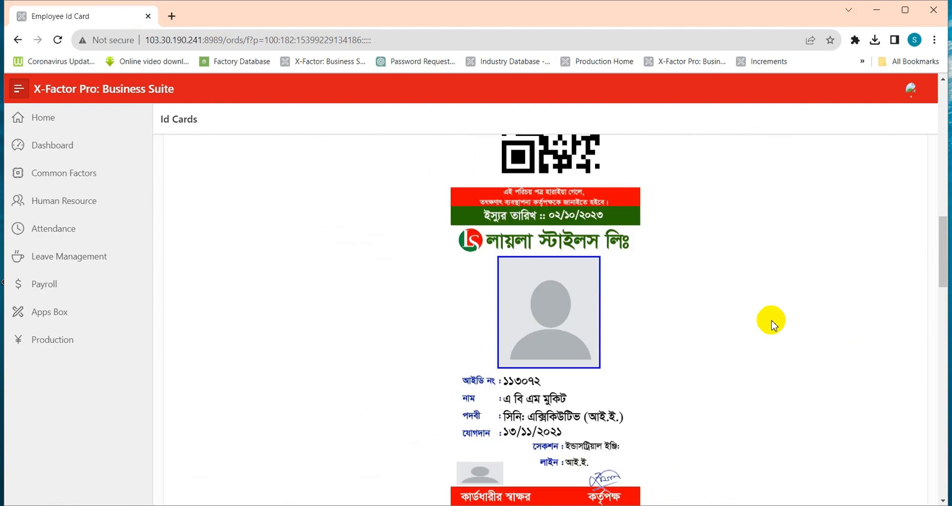
scroll(772, 325, down, 9)
scroll(772, 325, up, 20)
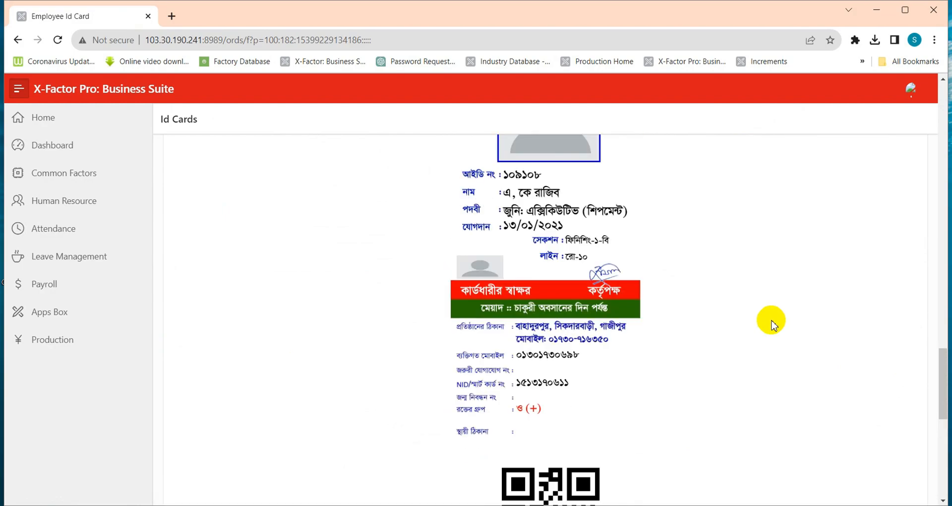
scroll(772, 325, up, 10)
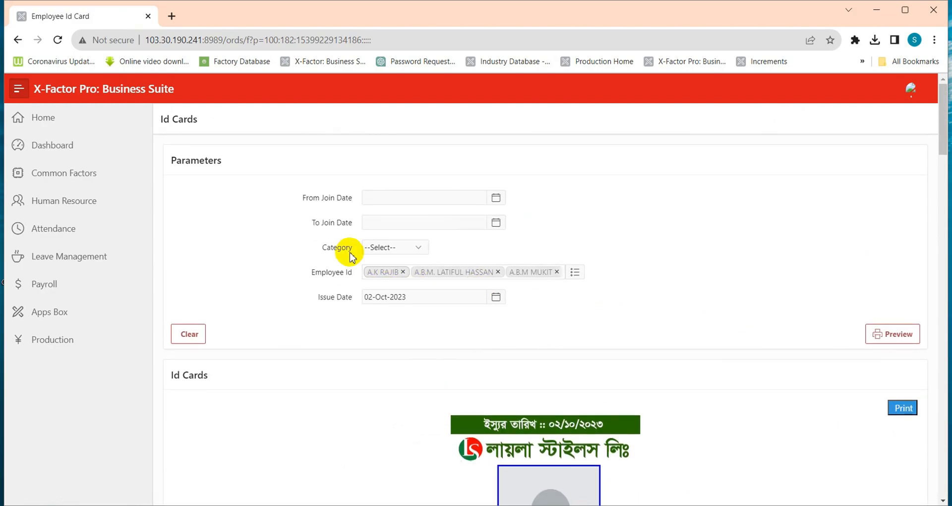
Return to the Human Resource module page and select Employee Job Analysis under Module Documents
click(19, 41)
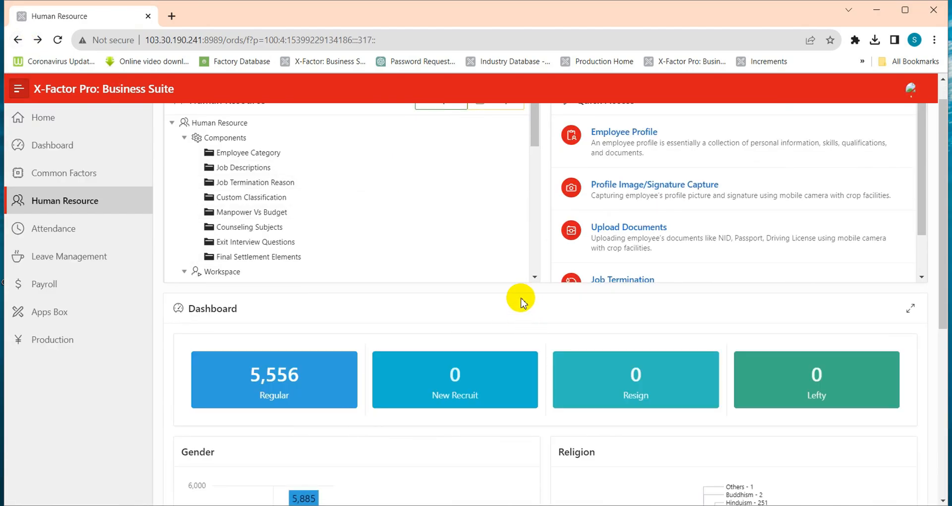
scroll(367, 225, down, 10)
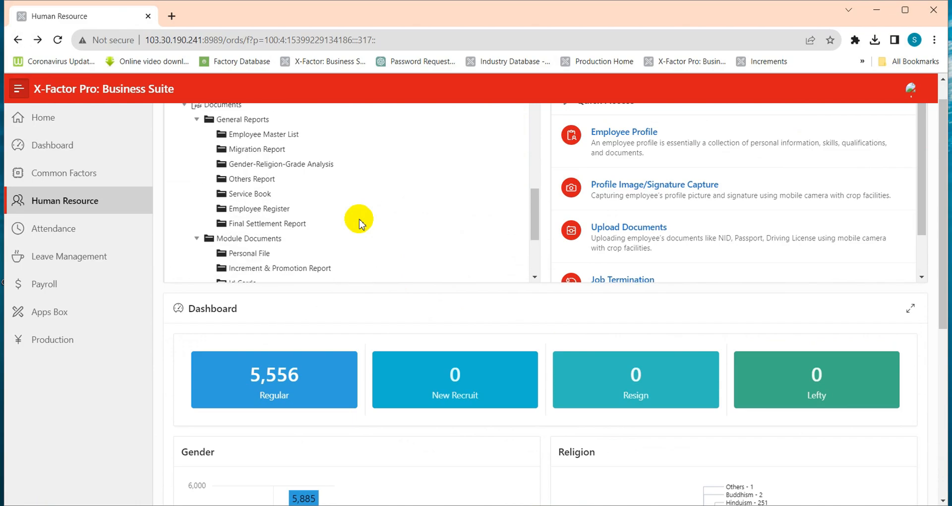
scroll(359, 224, down, 3)
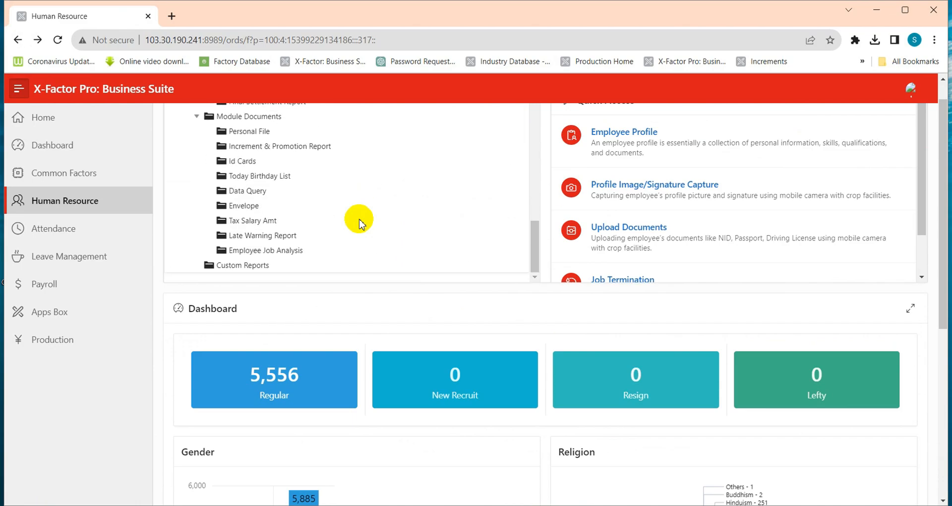
scroll(359, 224, down, 2)
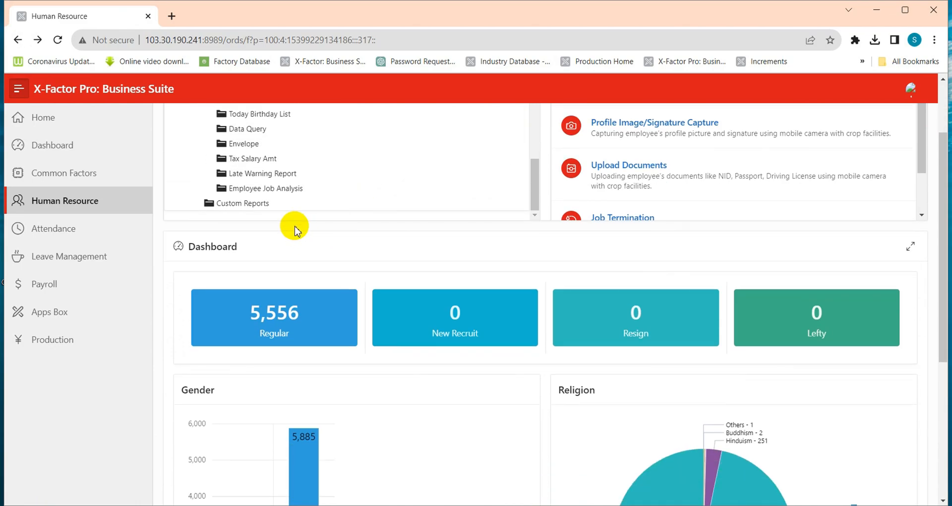
click(286, 190)
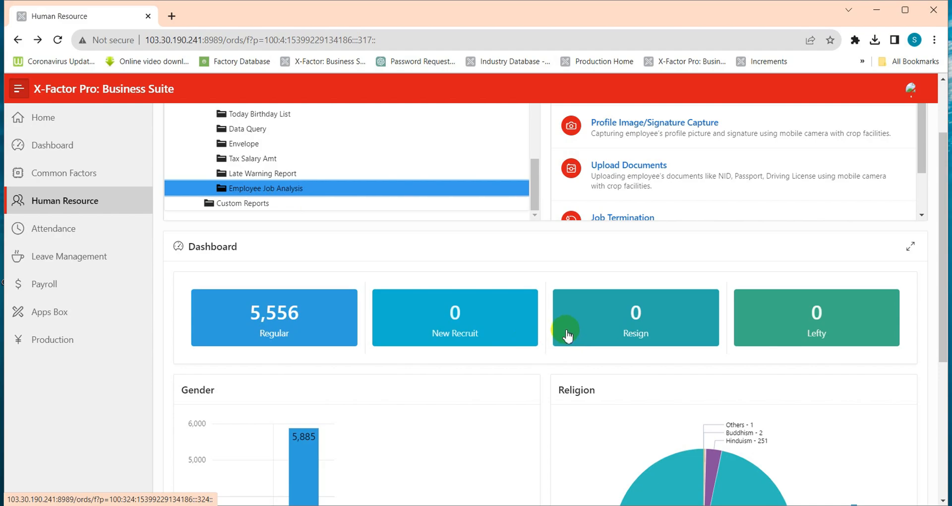
Review the Human Resource dashboard's employee counts, gender and religion charts, and the module's component tree
scroll(566, 336, down, 1)
scroll(567, 336, down, 1)
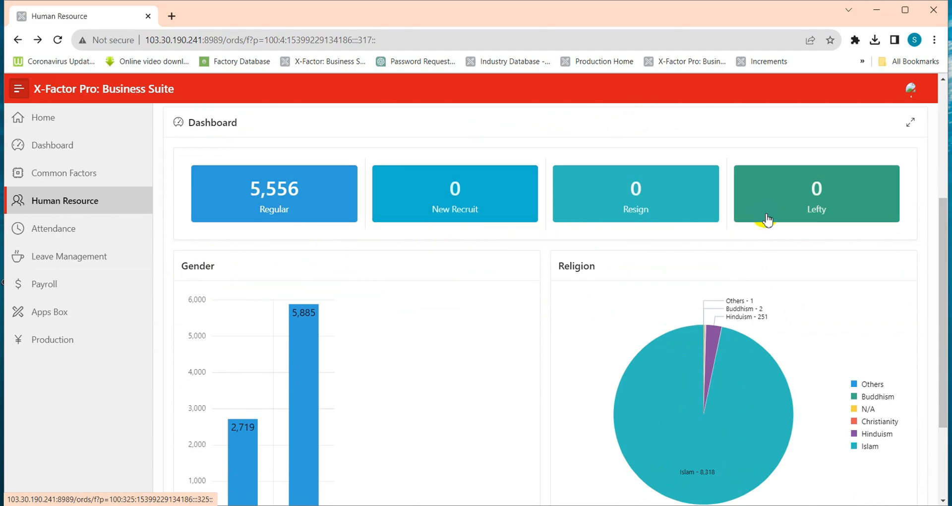
scroll(451, 350, down, 2)
scroll(450, 351, up, 6)
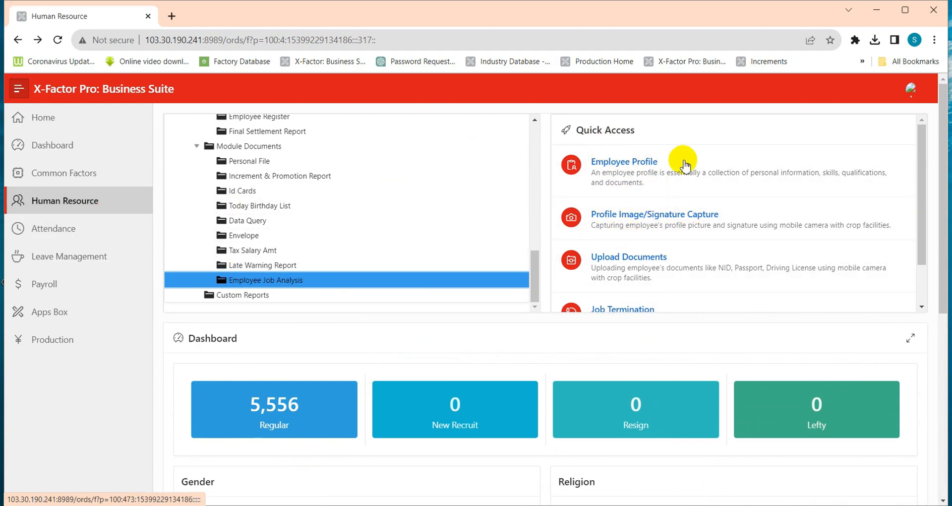
scroll(422, 202, up, 5)
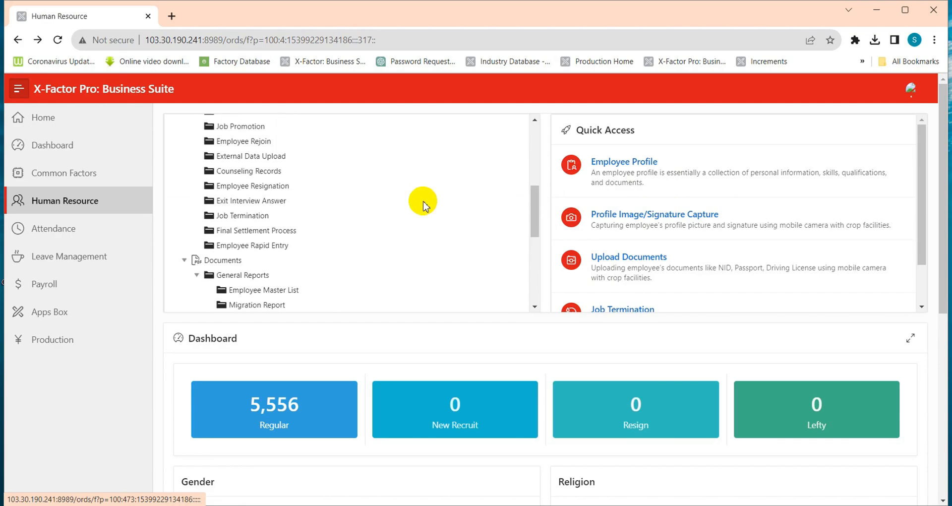
scroll(423, 204, up, 5)
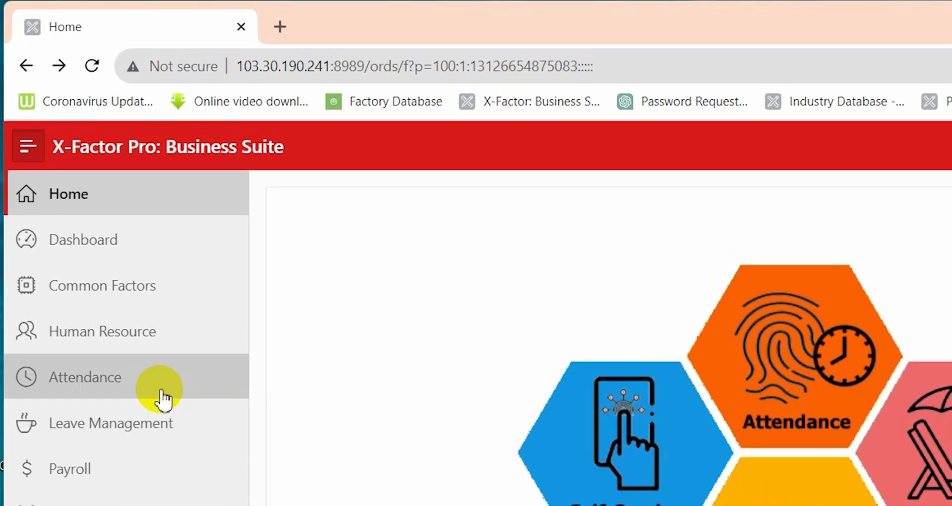
Open the Attendance module, look through its components, workspace and documents, and open Shift Management
click(159, 389)
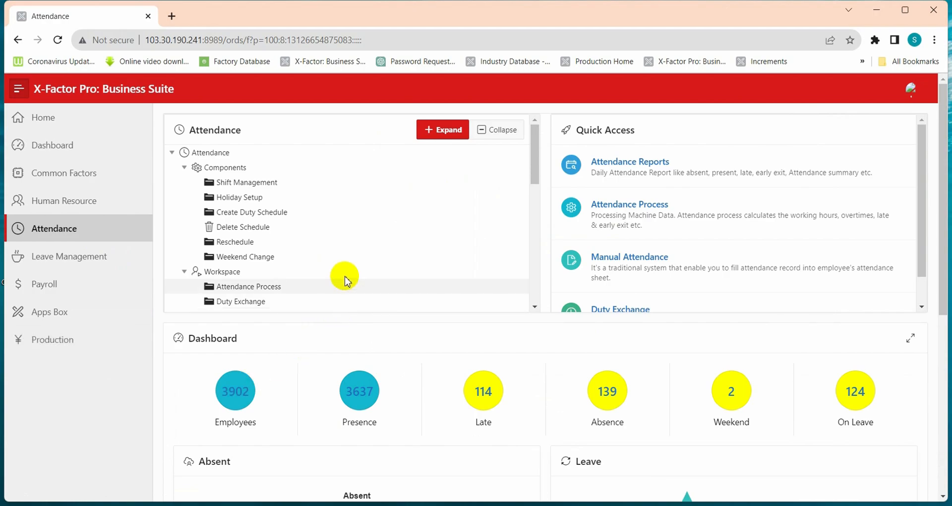
scroll(342, 270, down, 3)
scroll(347, 211, down, 1)
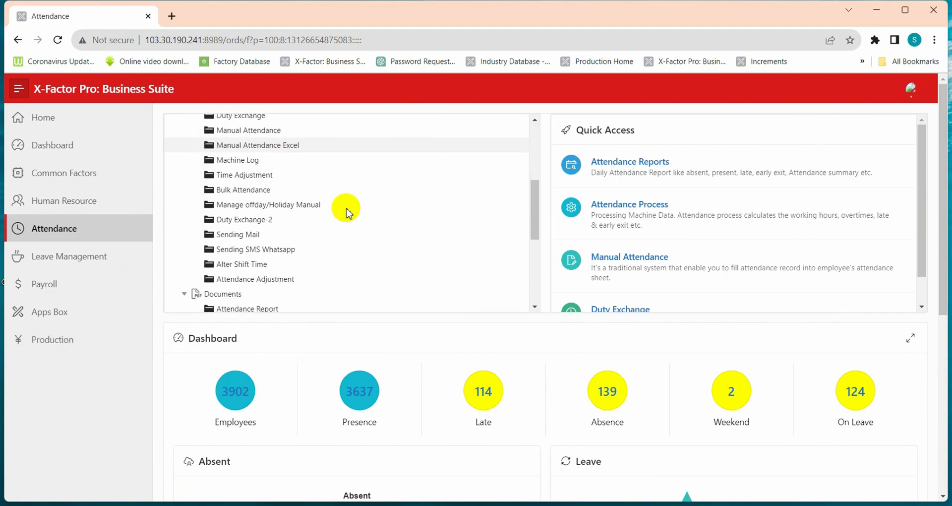
scroll(345, 209, down, 2)
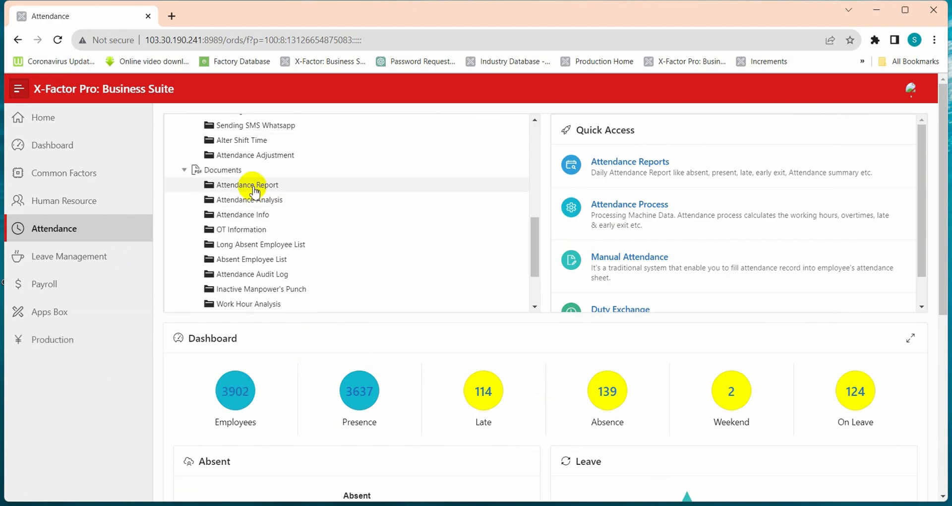
scroll(314, 208, up, 6)
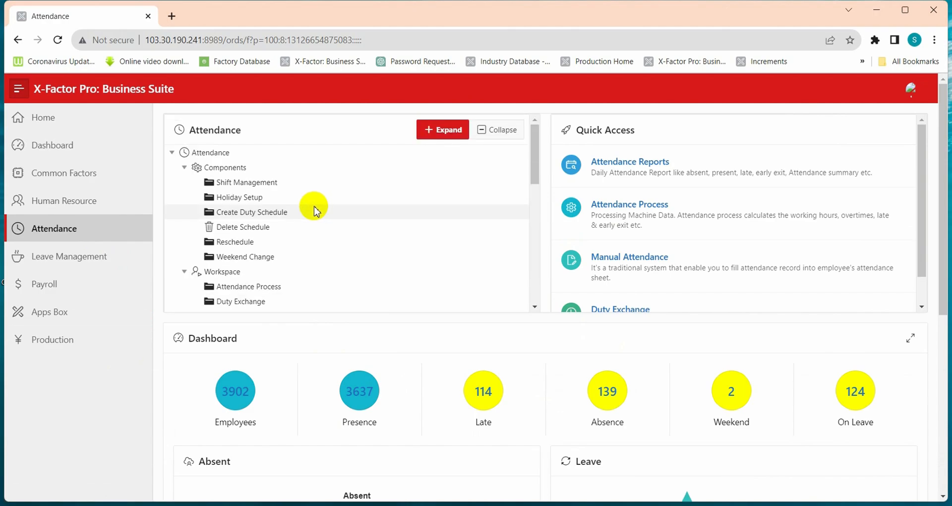
click(285, 183)
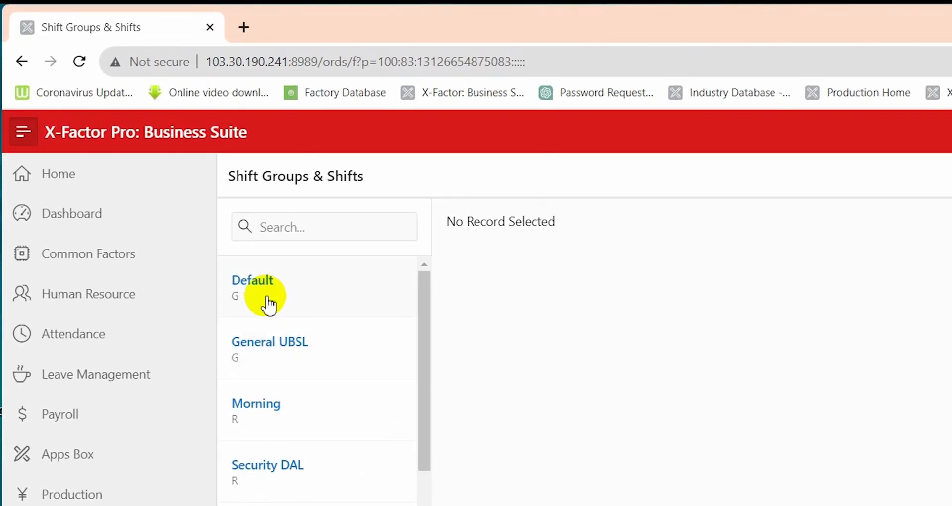
View the shift details of the Default and Security-Mon shift groups, and return to the Attendance module page
click(296, 349)
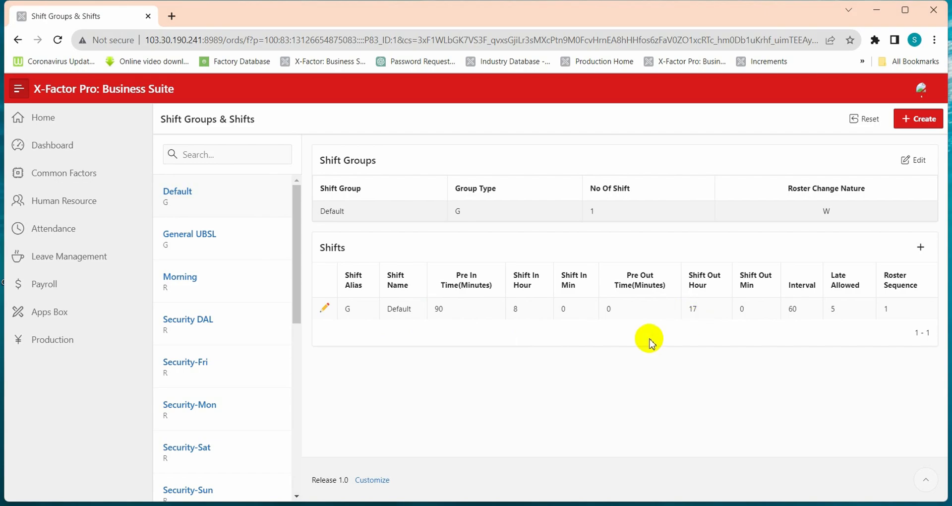
scroll(252, 344, down, 1)
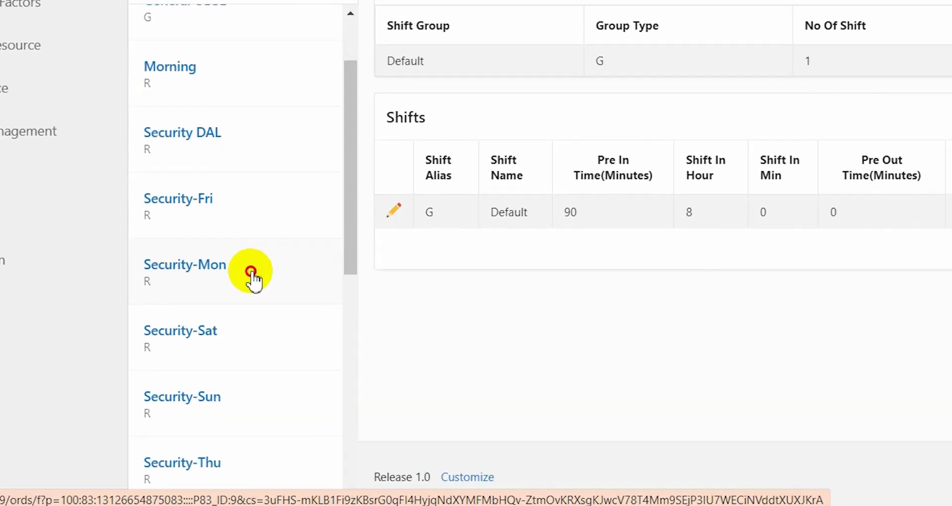
click(234, 353)
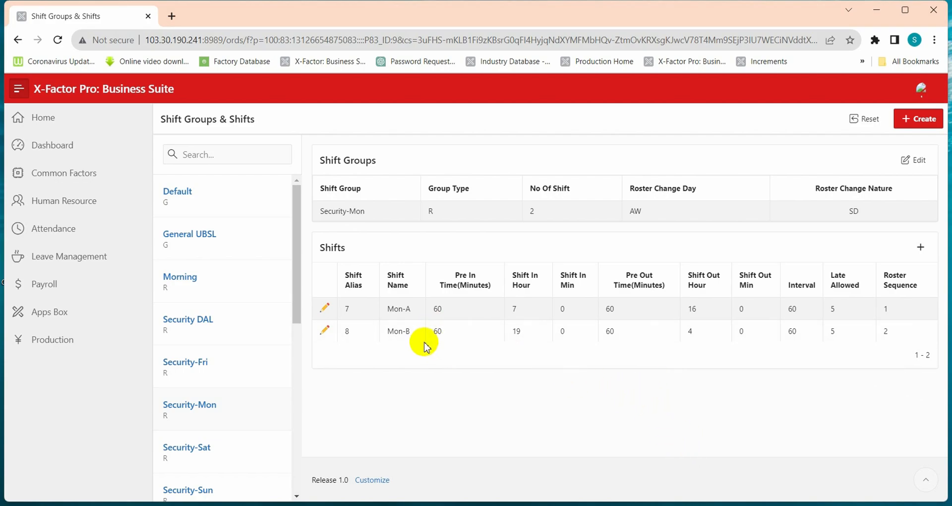
click(19, 41)
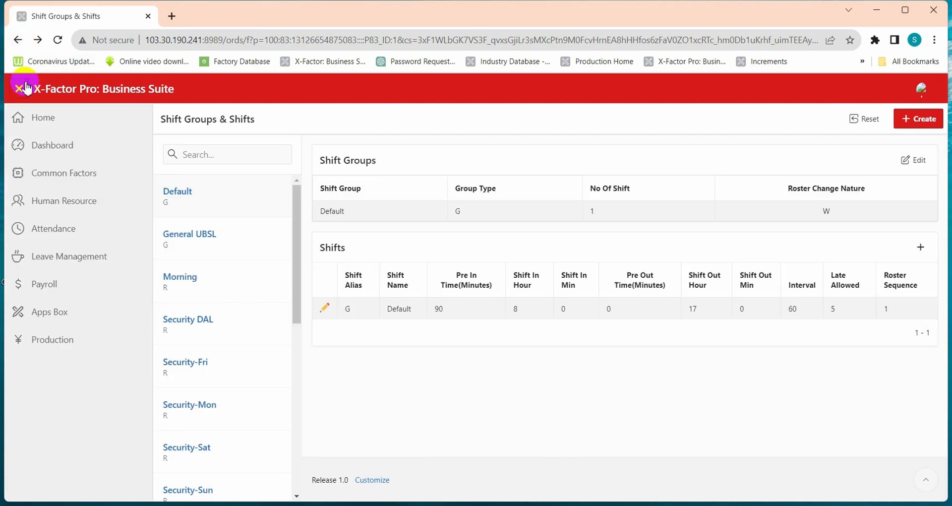
click(76, 231)
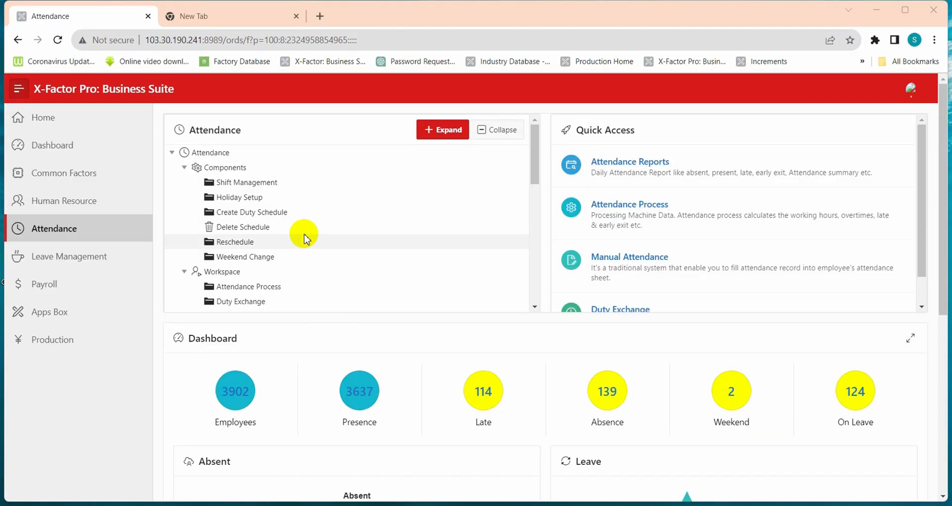
Examine the Holiday Setup list and its blank Add Holiday form, and return to the Attendance module page
click(236, 201)
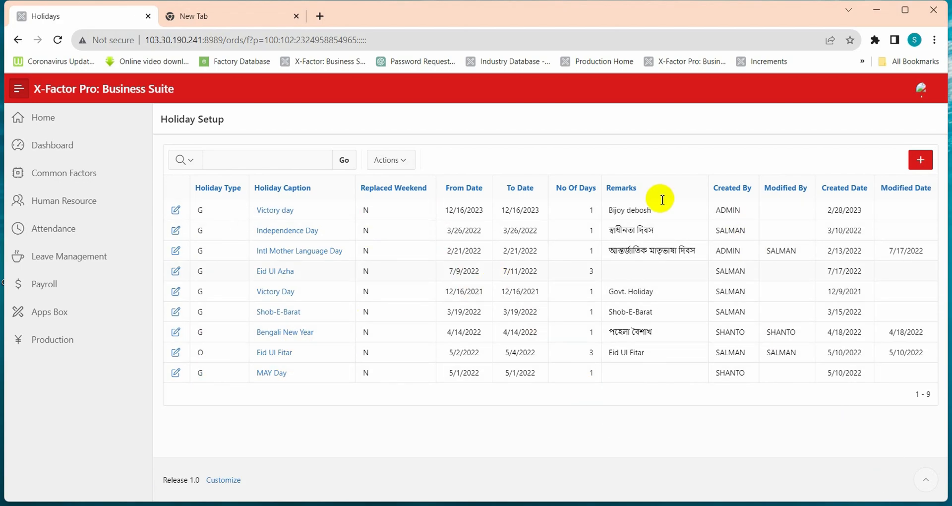
click(921, 161)
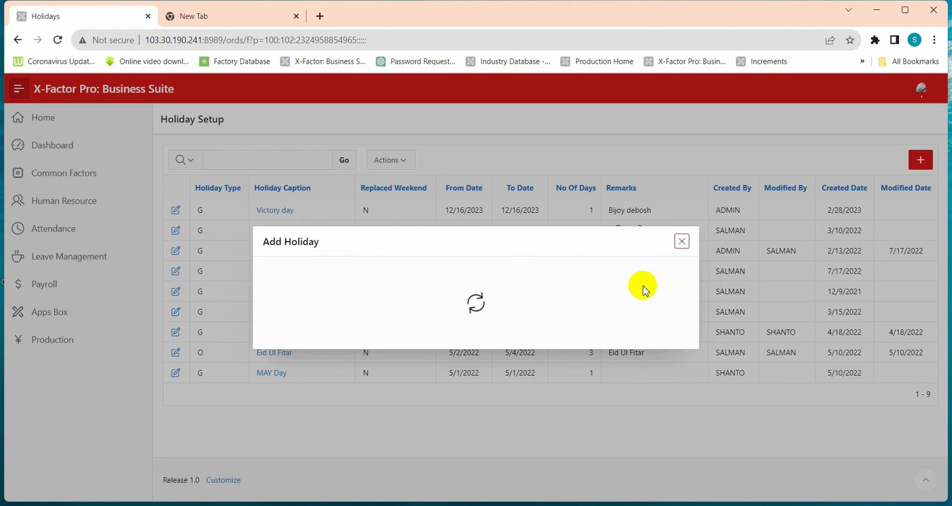
scroll(554, 377, down, 1)
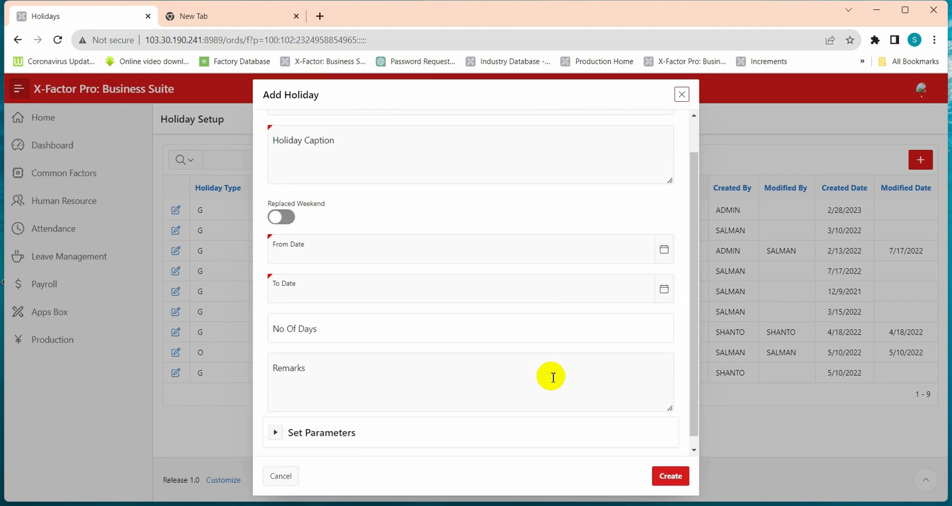
scroll(546, 379, up, 2)
click(682, 94)
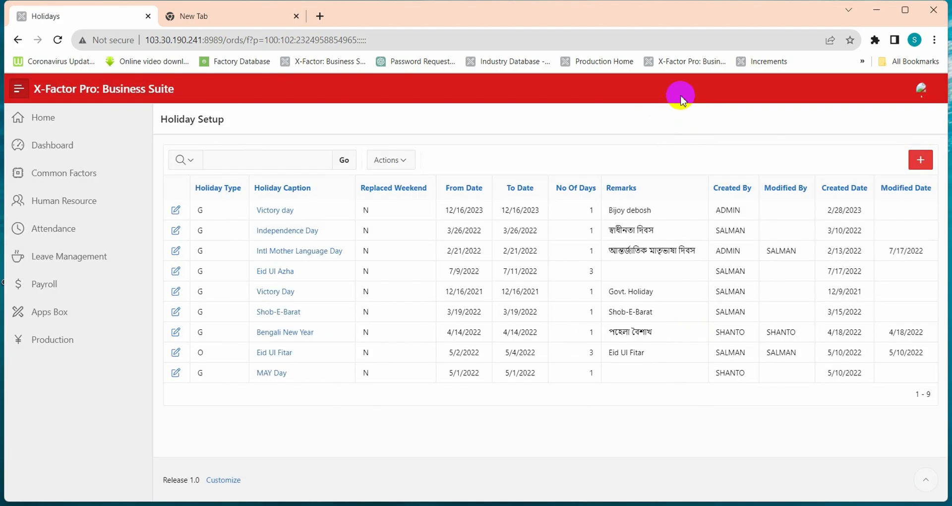
click(18, 41)
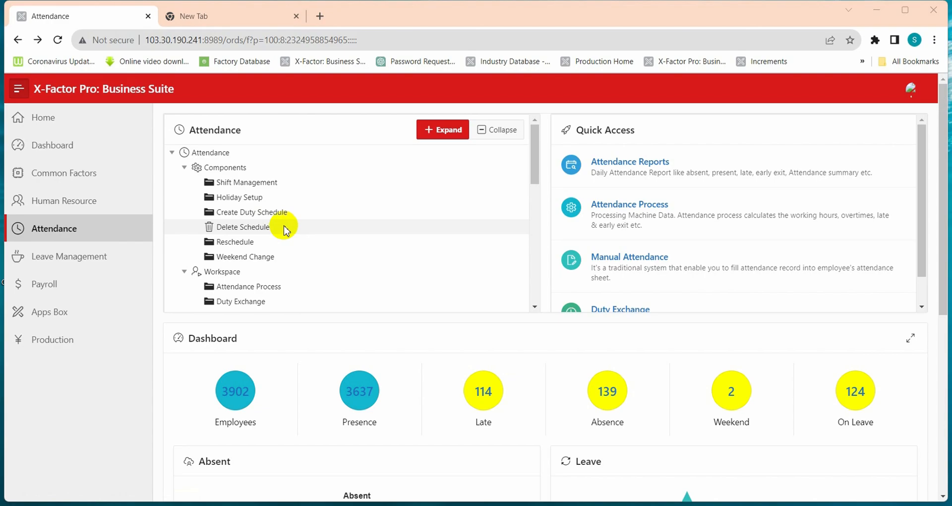
Select Reschedule and Weekend Change among the Attendance components, and view the Attendance Process form before returning to the module page
click(260, 243)
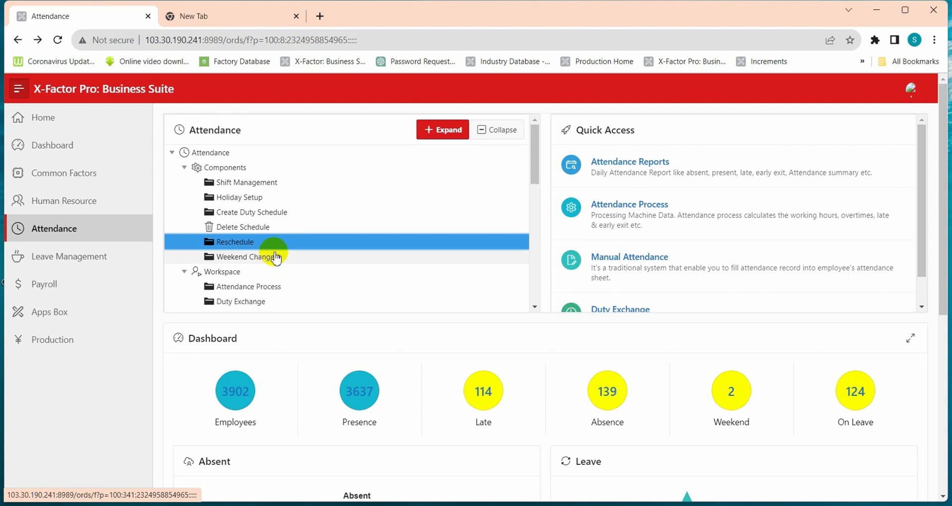
click(274, 259)
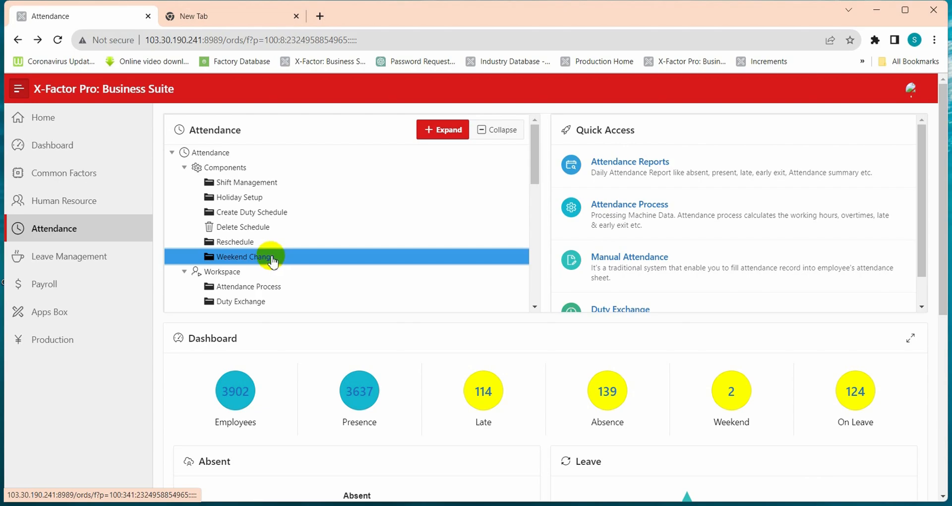
scroll(272, 263, down, 1)
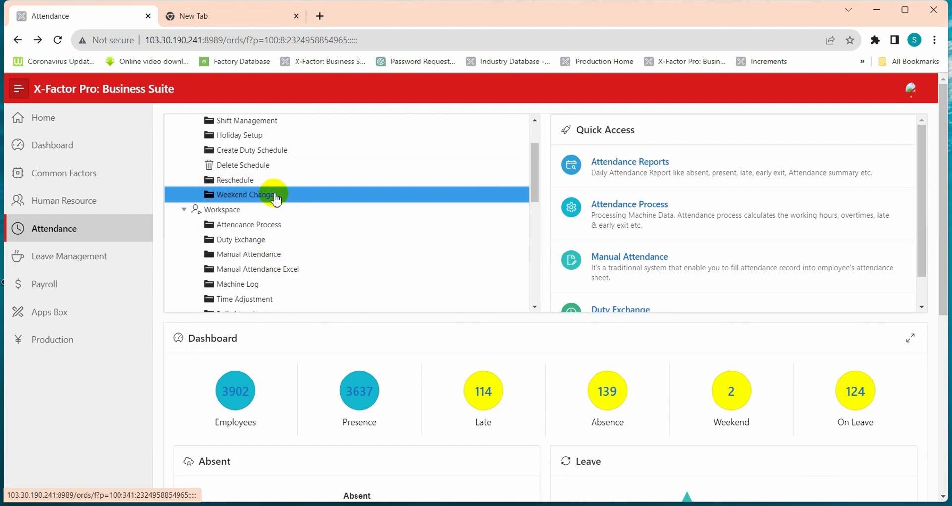
click(281, 229)
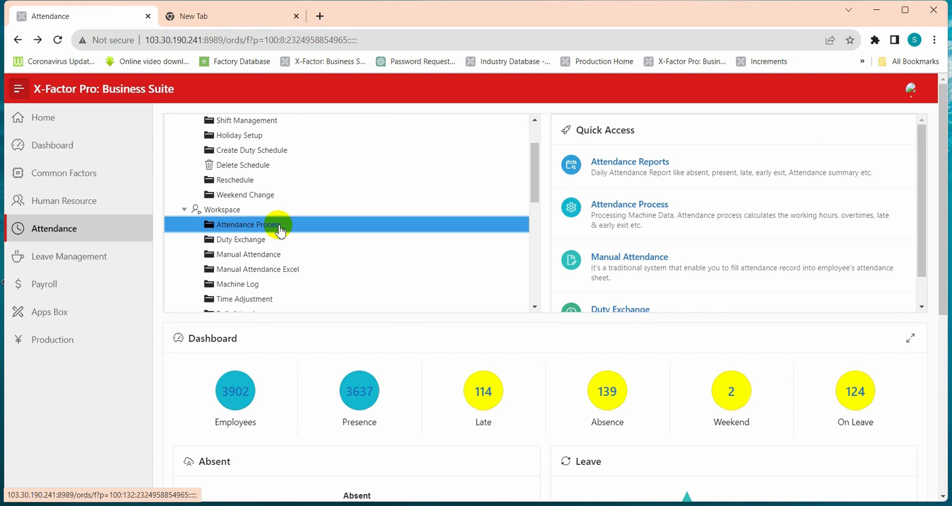
click(281, 229)
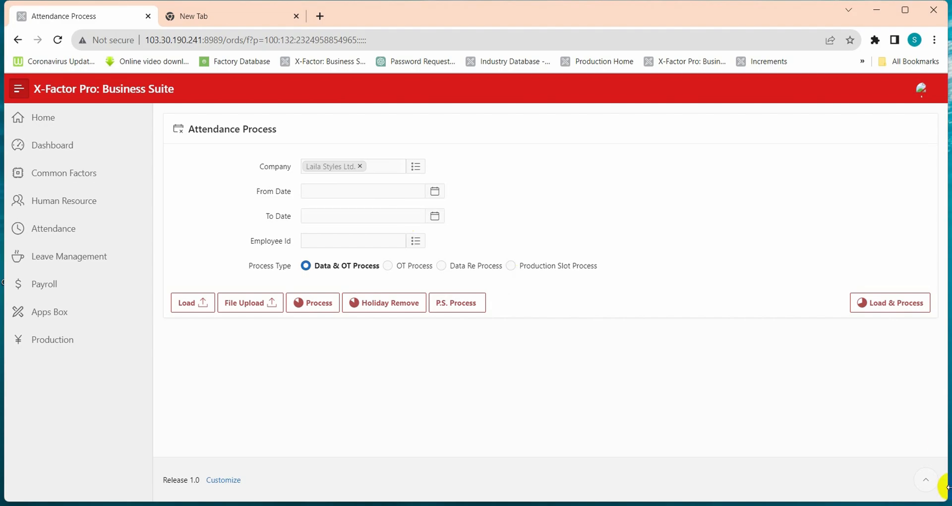
click(25, 42)
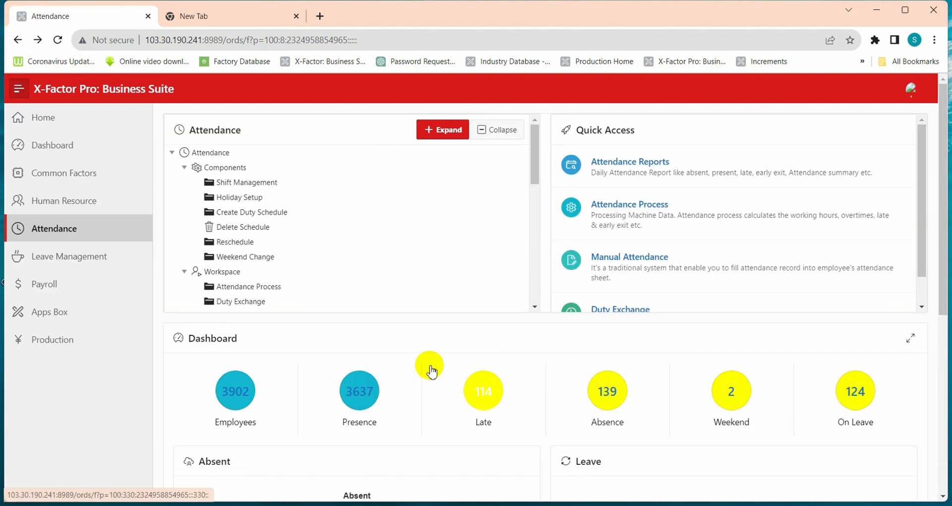
Open Manual Attendance from the Attendance workspace and choose the first listed employee, the GM (AHRC) in Top Management
scroll(332, 242, down, 3)
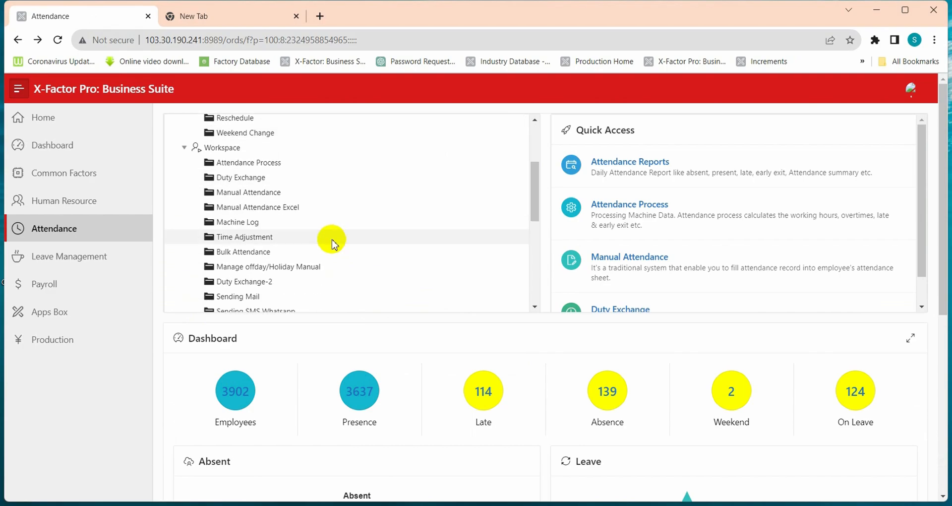
click(274, 187)
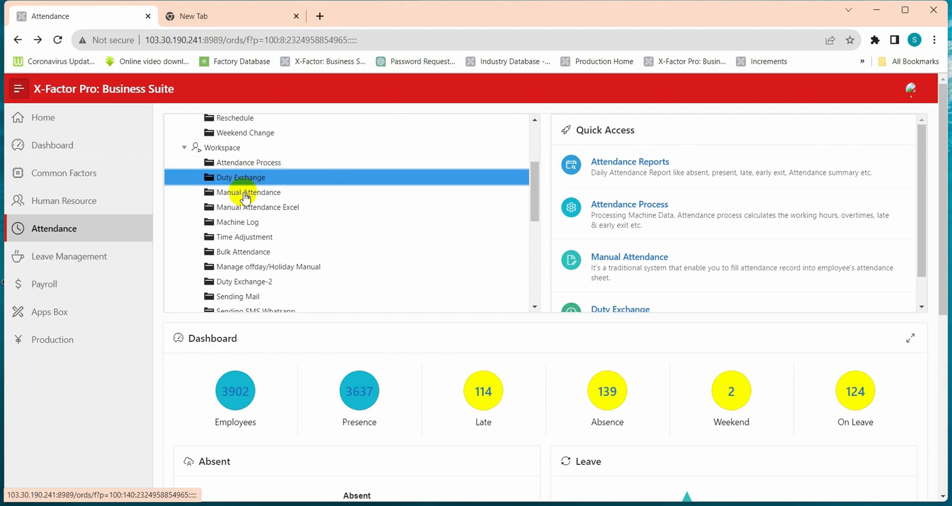
click(281, 196)
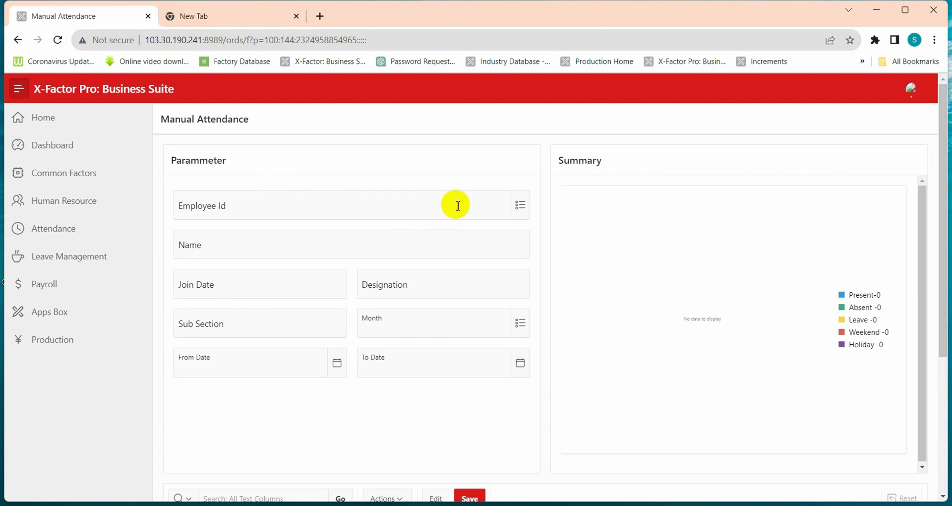
click(522, 212)
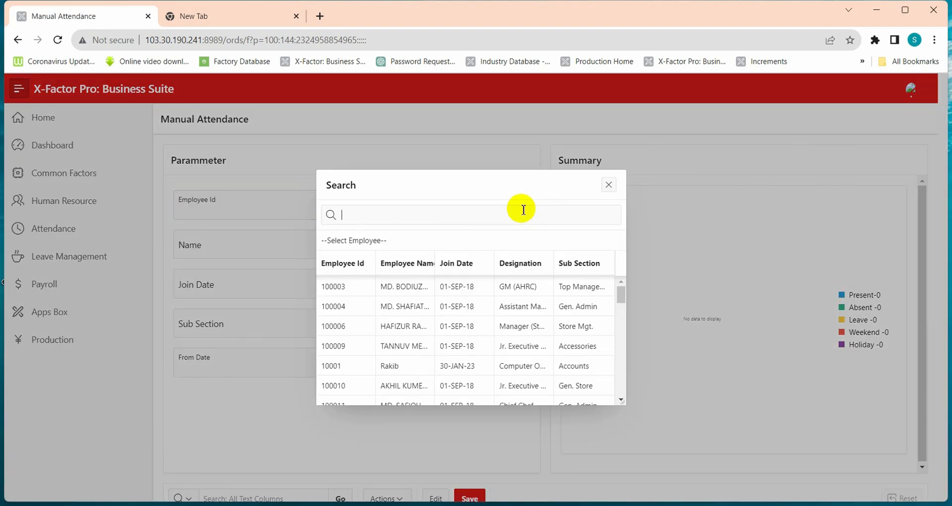
click(449, 295)
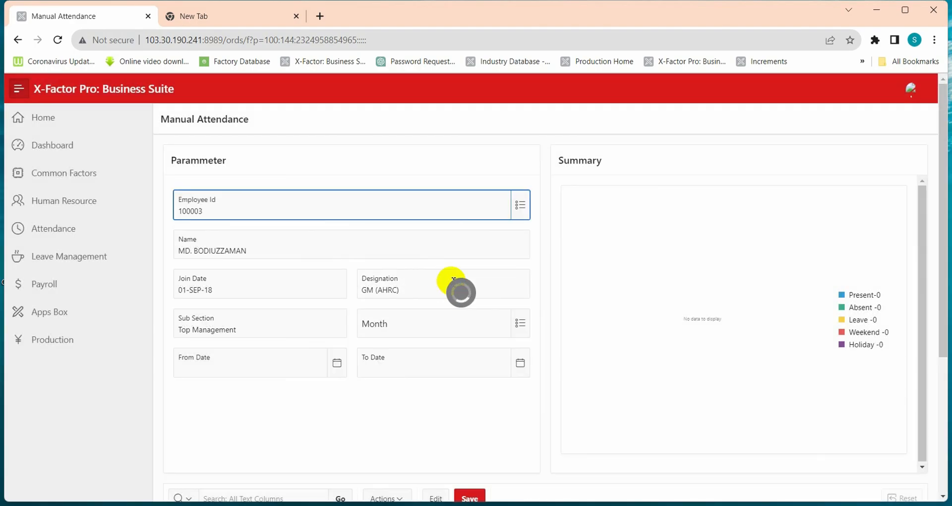
Set the From Date of the manual attendance parameters to 01-Jan-2022
click(245, 370)
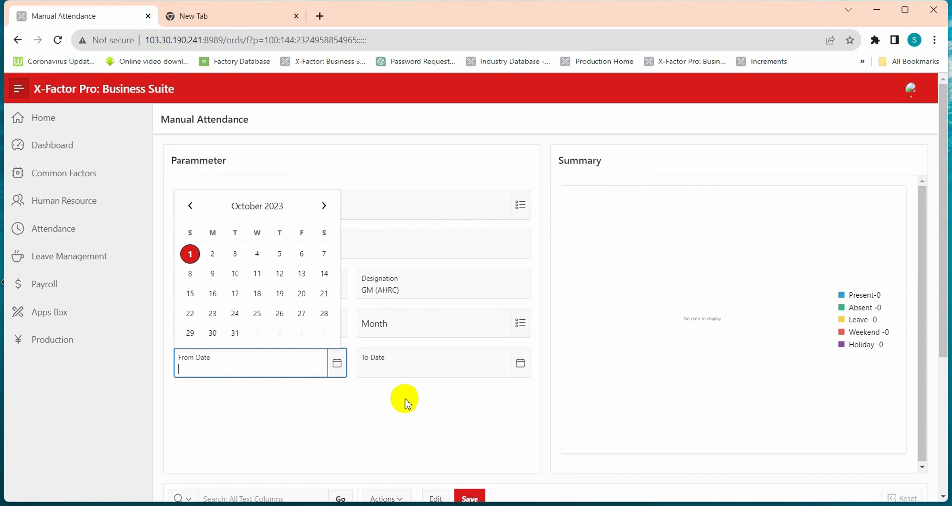
click(247, 213)
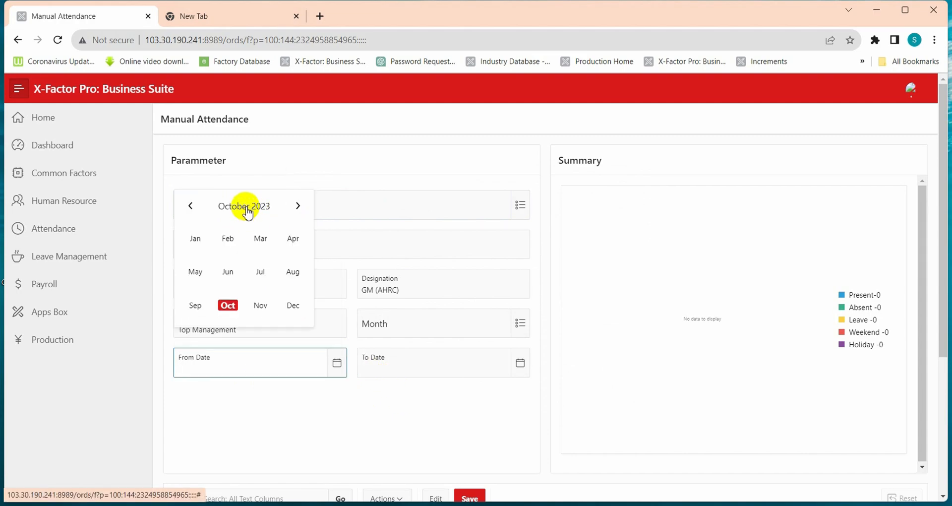
click(196, 240)
click(272, 208)
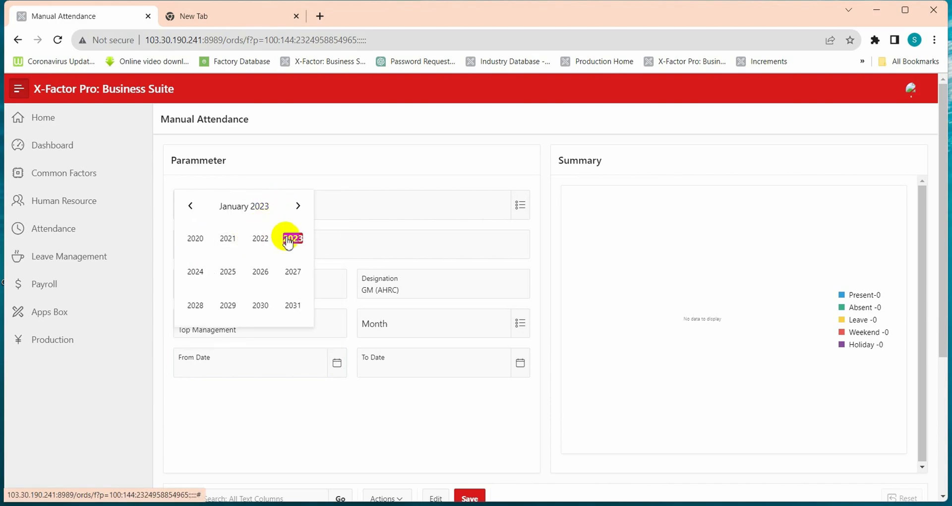
click(259, 239)
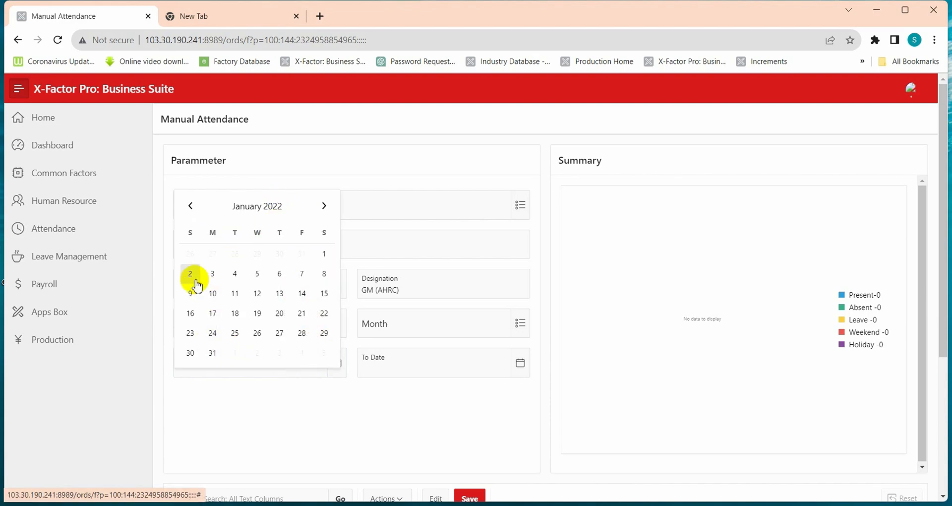
click(323, 254)
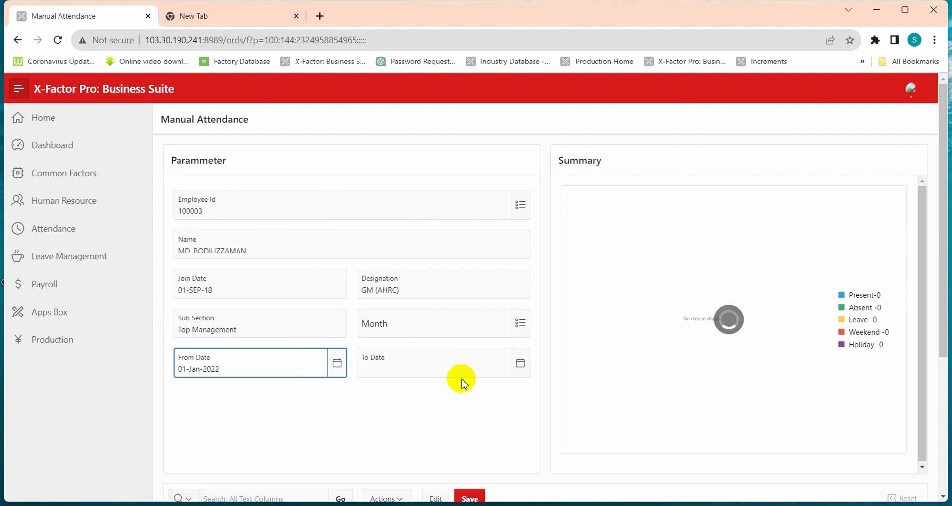
Set the To Date of the manual attendance parameters to 31-Jan-2022
click(495, 369)
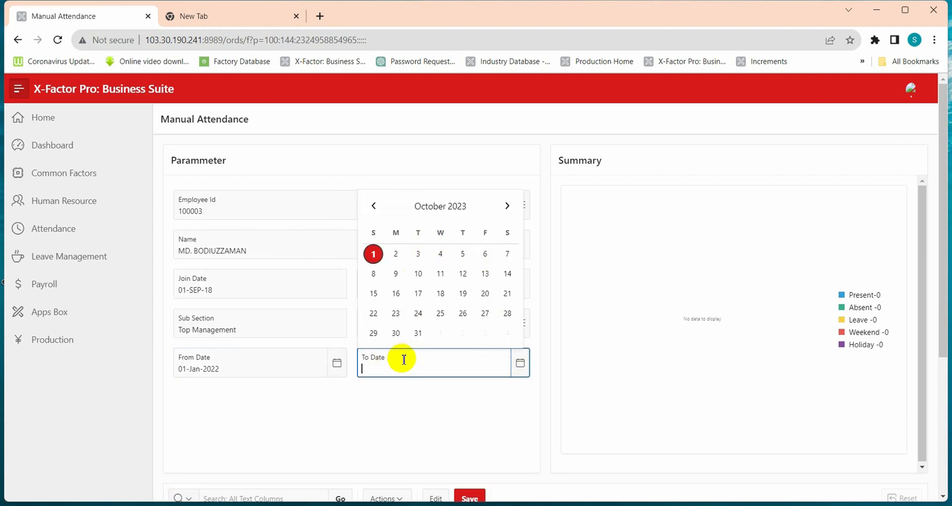
click(431, 209)
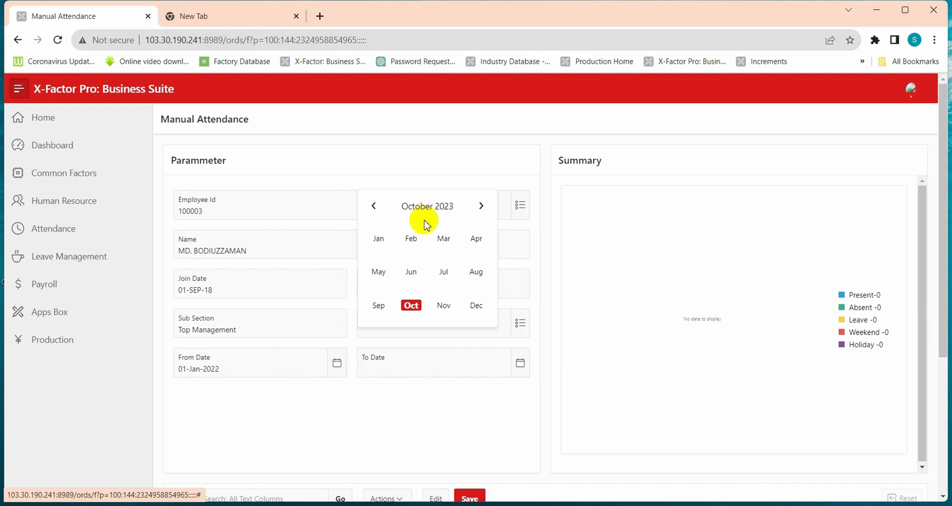
click(385, 247)
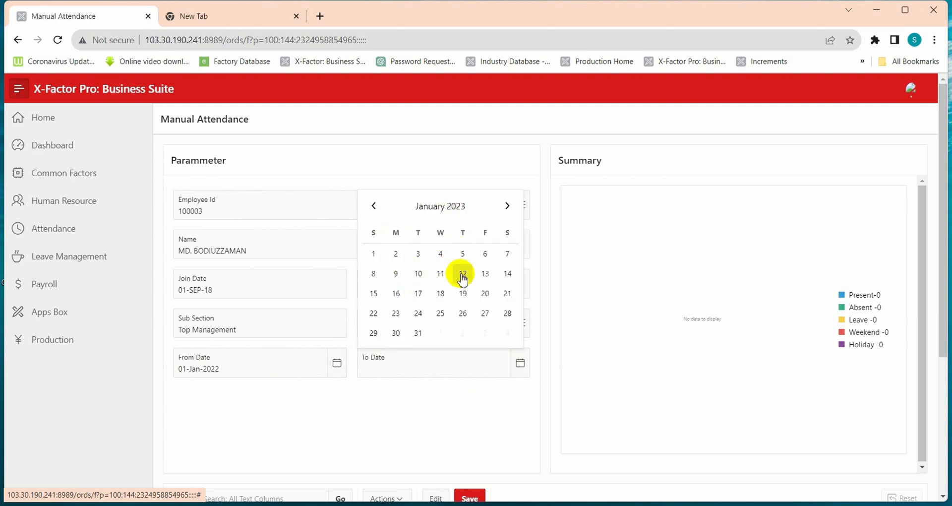
click(461, 207)
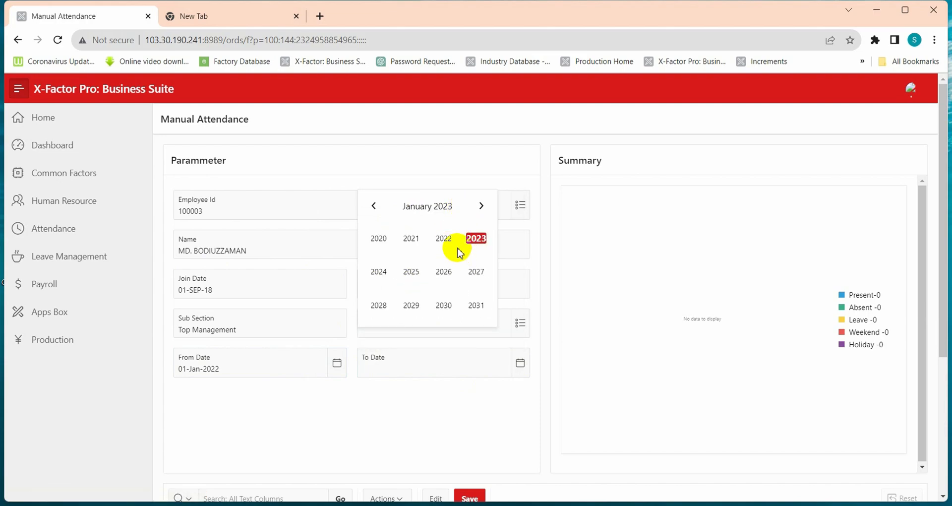
click(460, 253)
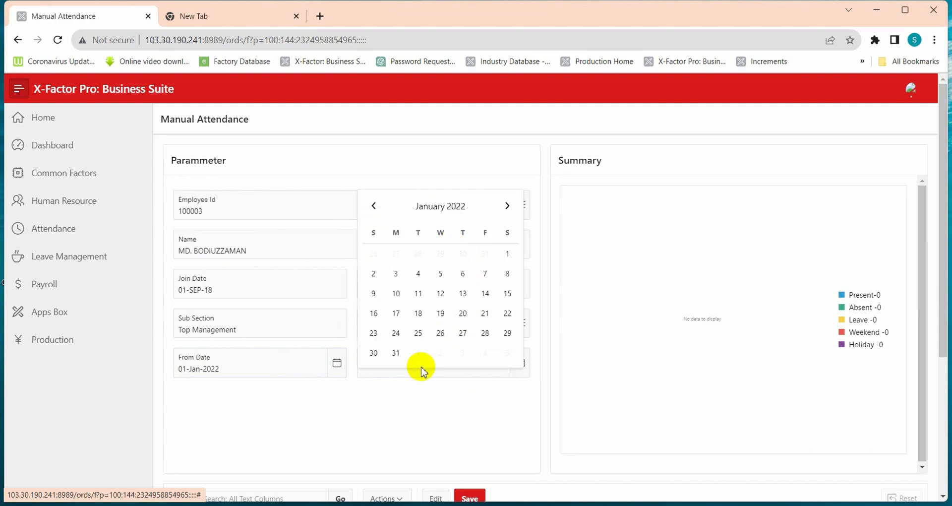
click(397, 352)
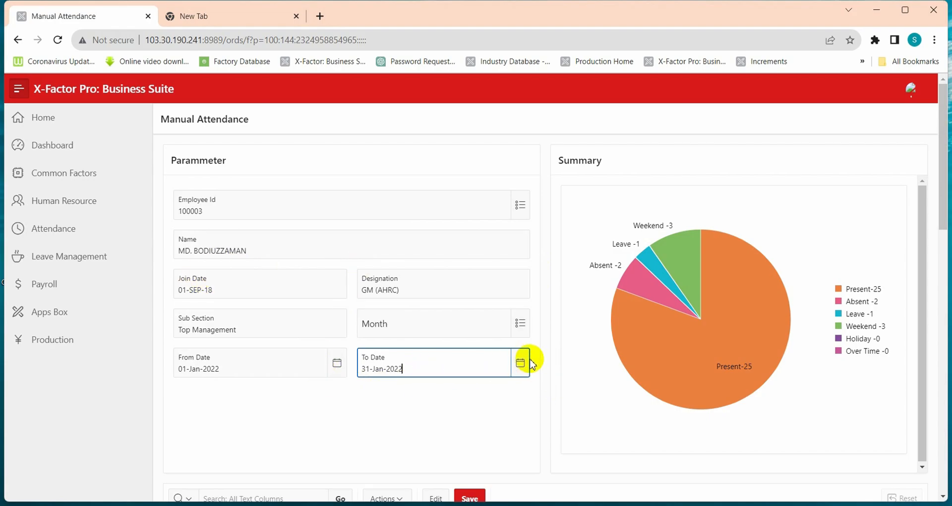
Review the employee's daily attendance rows and open the in and out time cells of 08-JAN-22 for editing
scroll(530, 362, down, 6)
scroll(396, 303, down, 3)
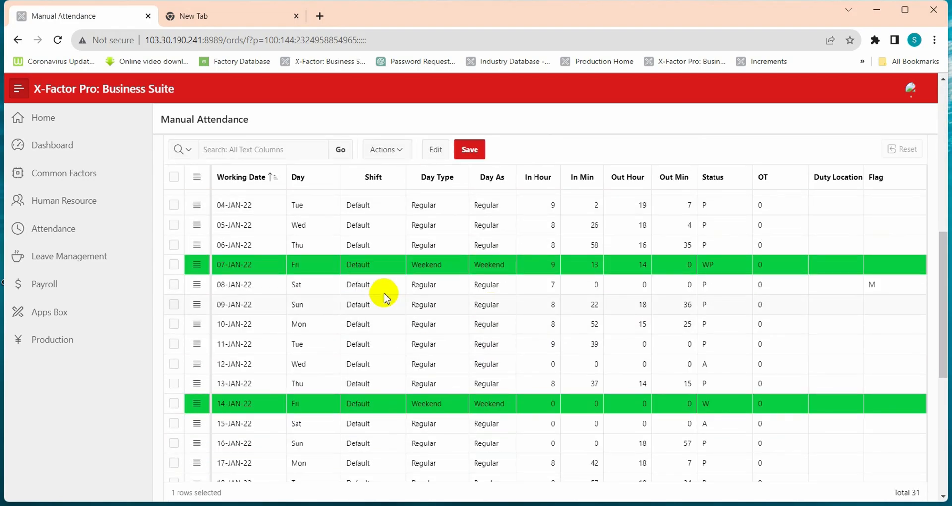
scroll(516, 329, up, 5)
scroll(520, 331, down, 3)
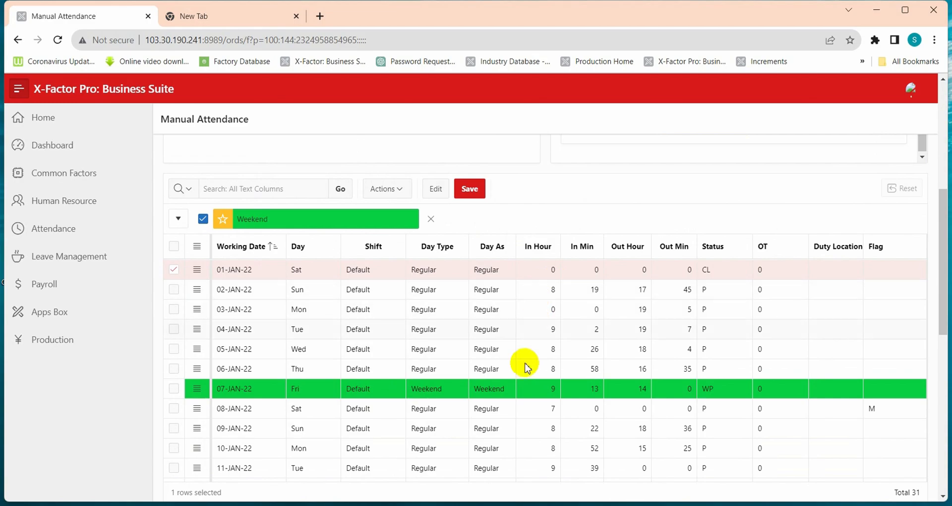
double_click(548, 409)
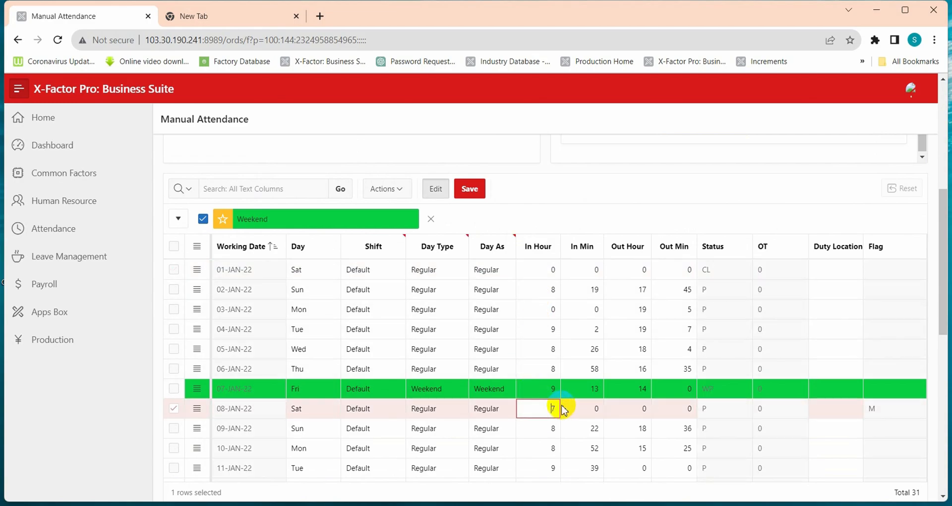
click(591, 408)
click(623, 409)
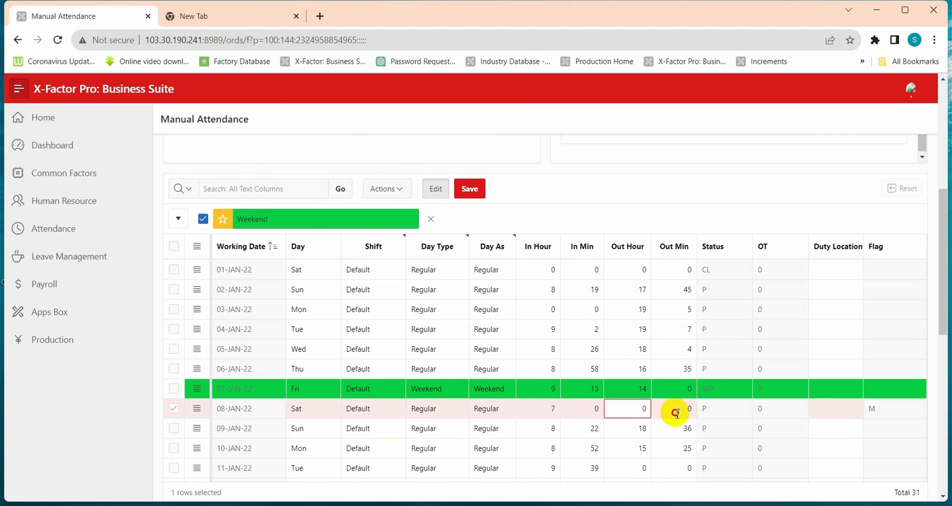
click(675, 412)
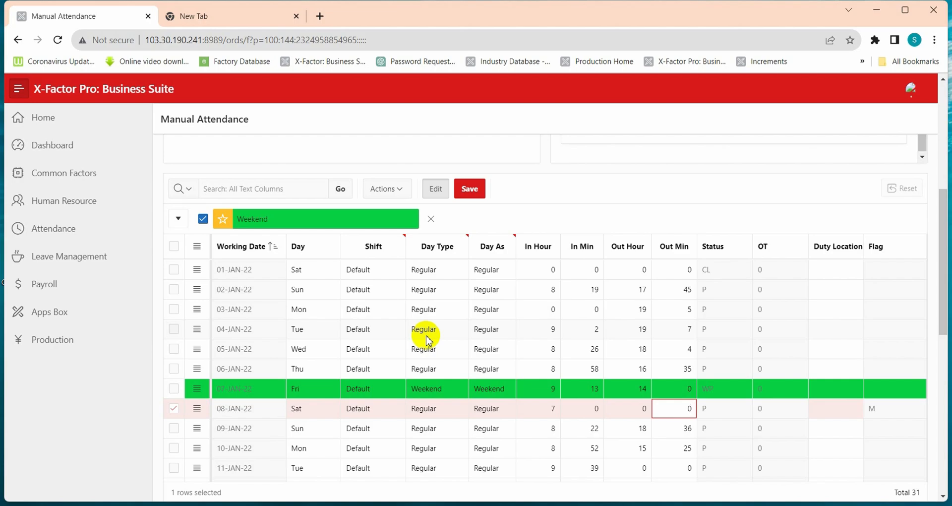
Open the Out Hour cells of 06-JAN-22 and 02-JAN-22 for editing and leave Manual Attendance without saving
click(617, 370)
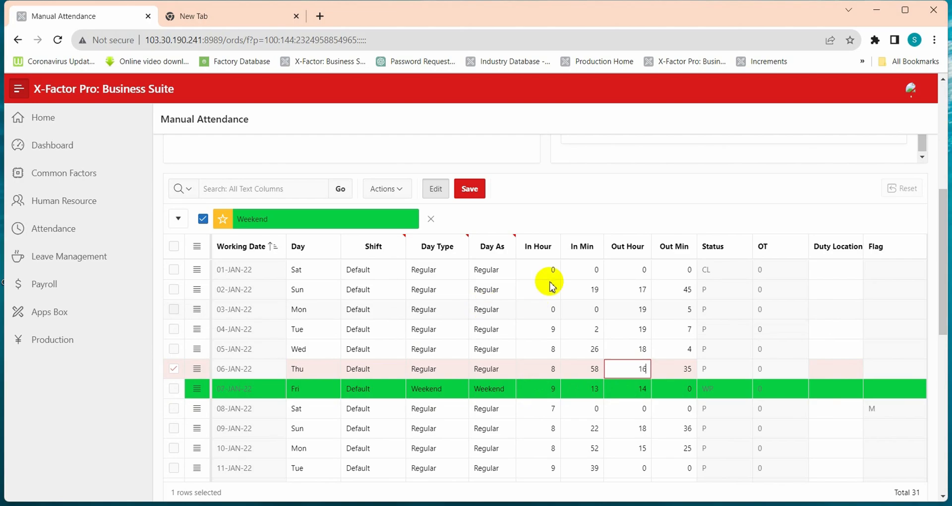
click(608, 292)
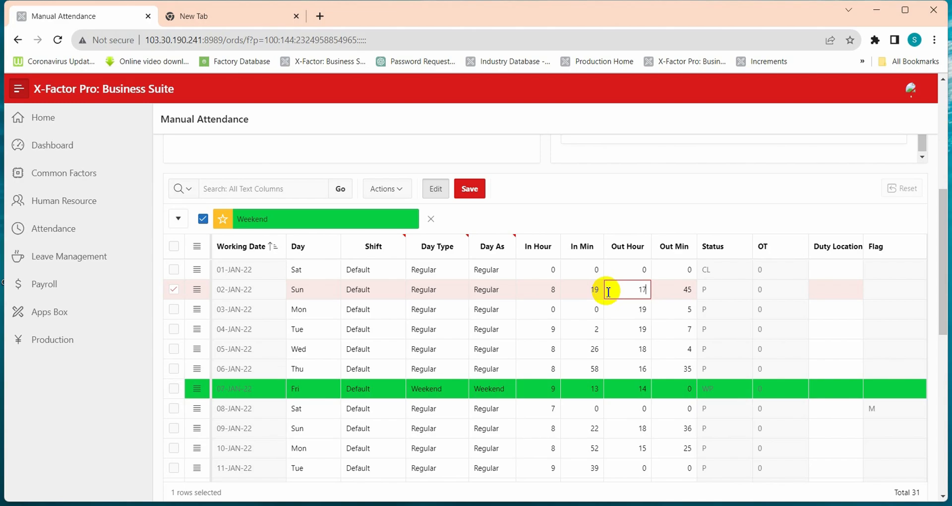
click(17, 41)
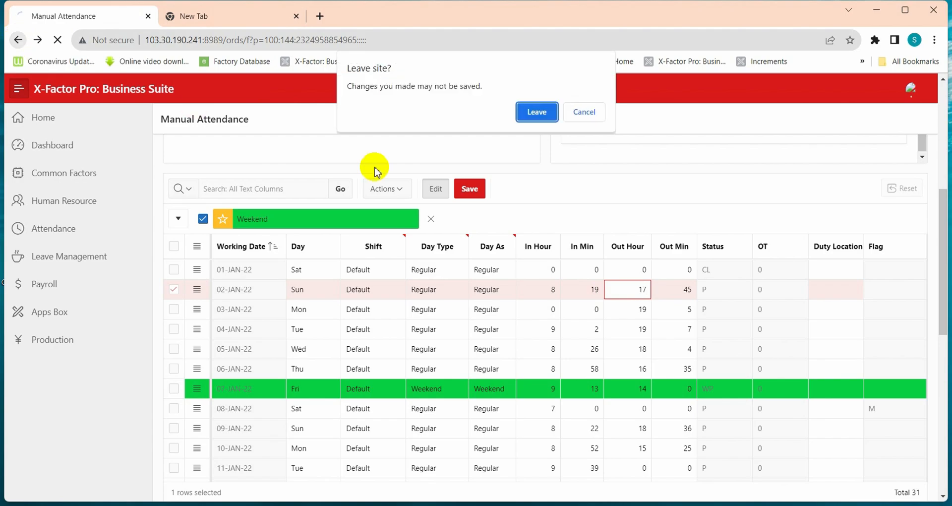
click(536, 112)
Open Machine Log from the Attendance workspace
scroll(376, 251, down, 3)
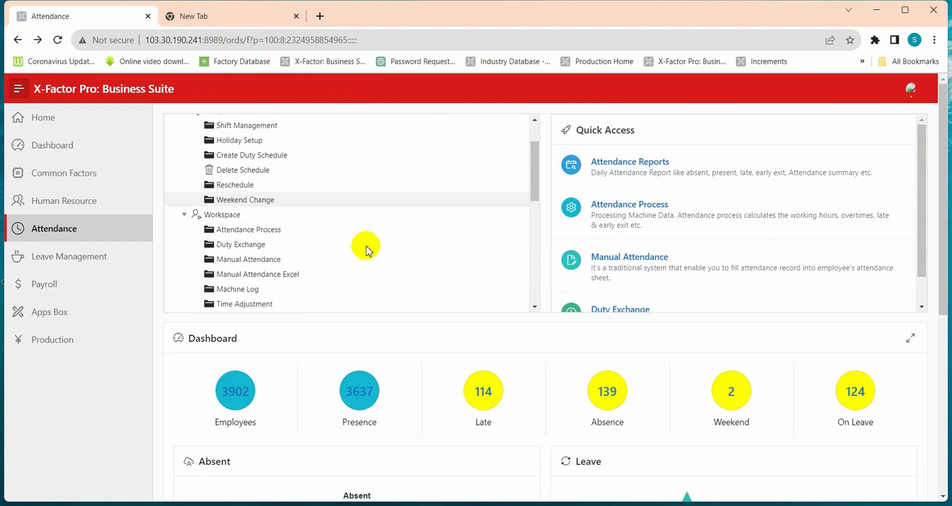
click(306, 212)
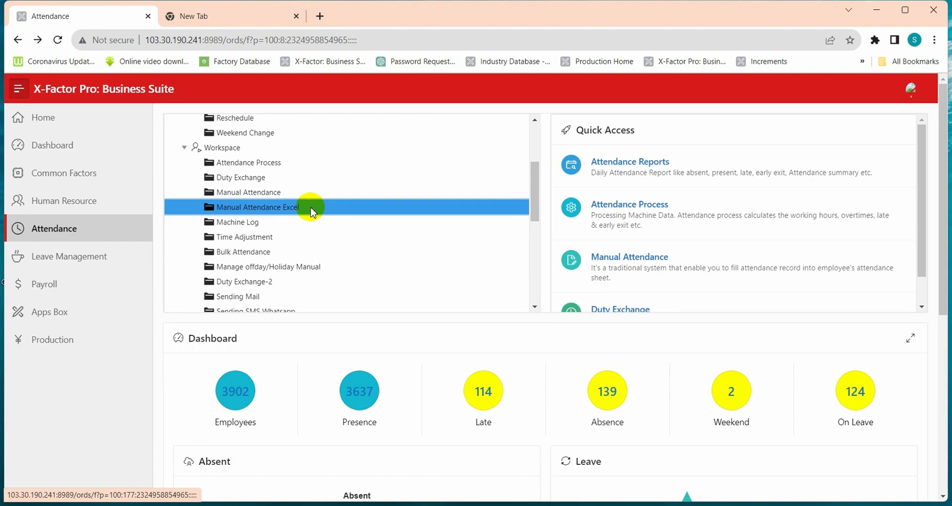
click(284, 224)
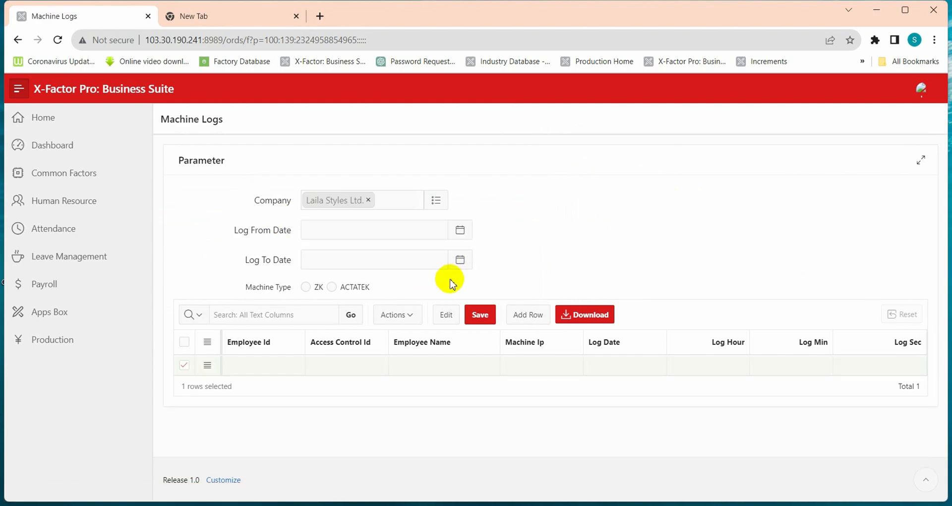
Set the Log From Date of the machine log parameters to 01-Jan-2022
click(460, 229)
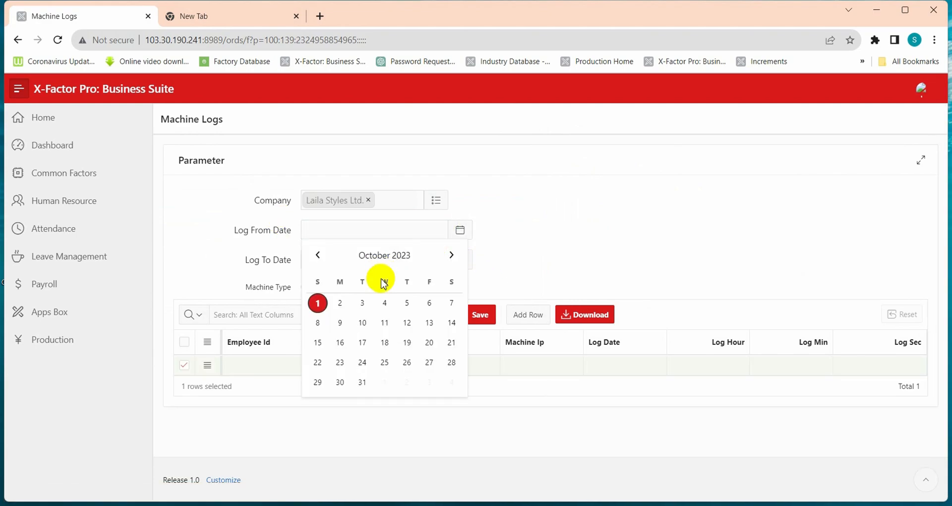
click(378, 254)
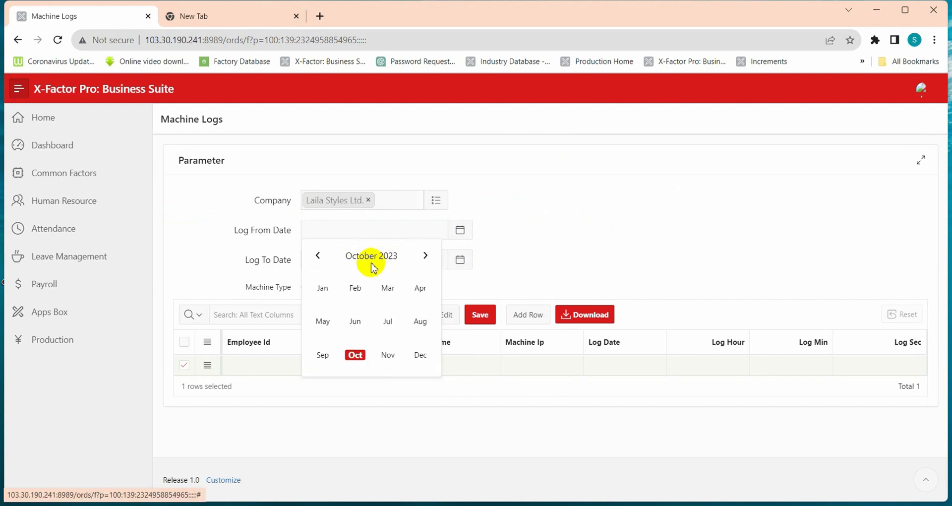
click(320, 291)
click(399, 256)
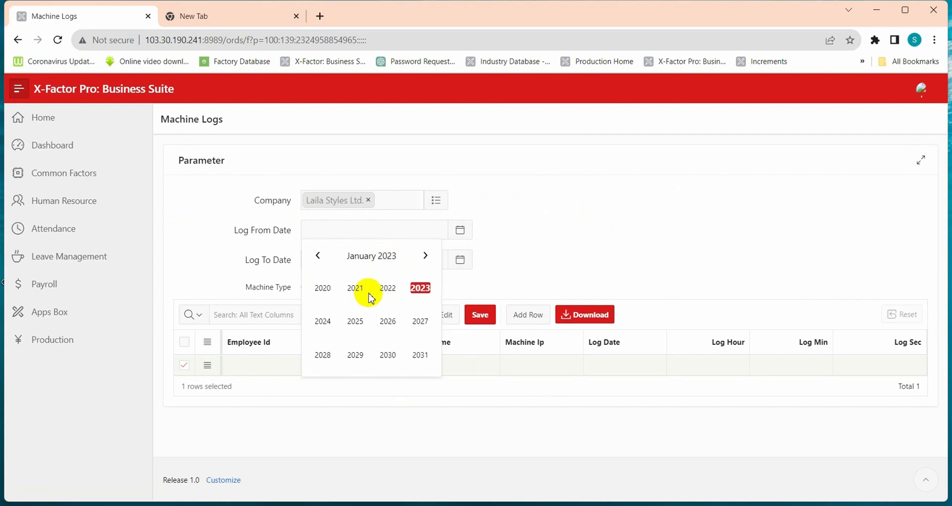
click(388, 289)
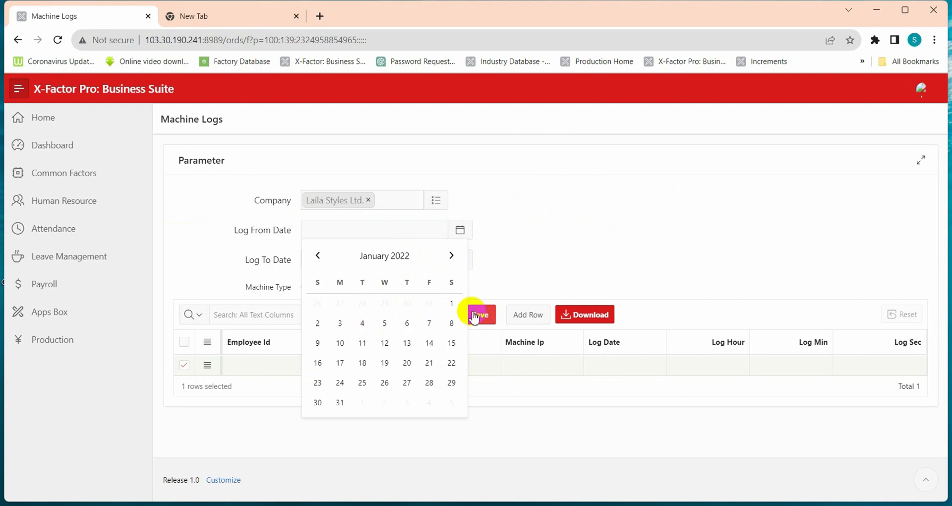
click(451, 303)
Set the Log To Date of the machine log parameters to 31-Jan-2022
click(460, 261)
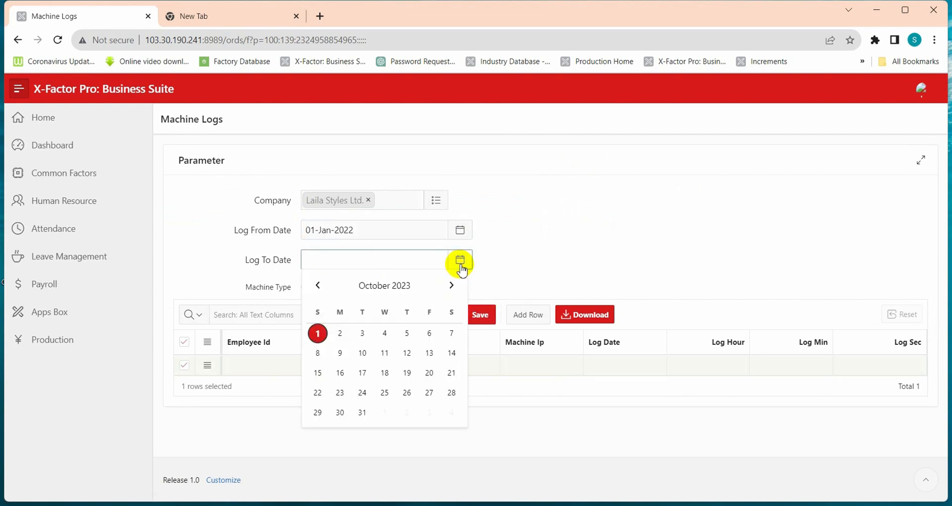
click(386, 289)
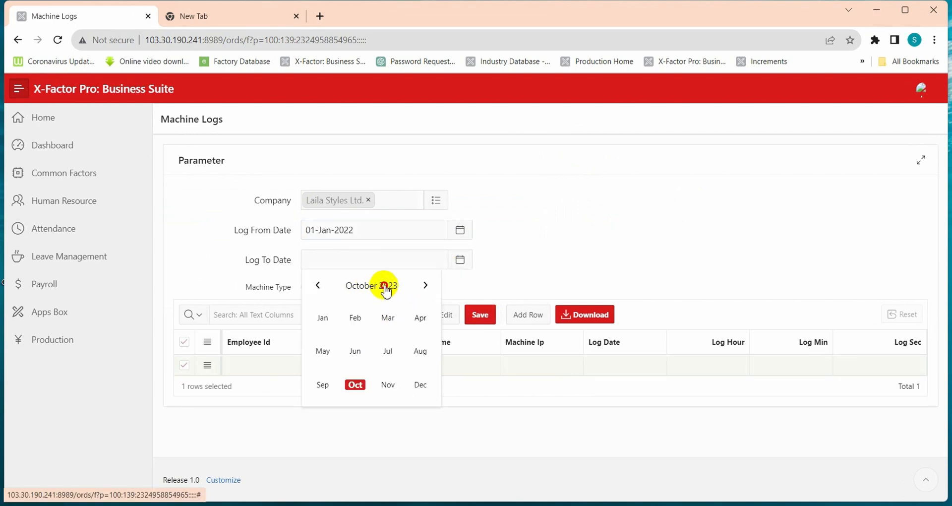
click(386, 289)
click(386, 320)
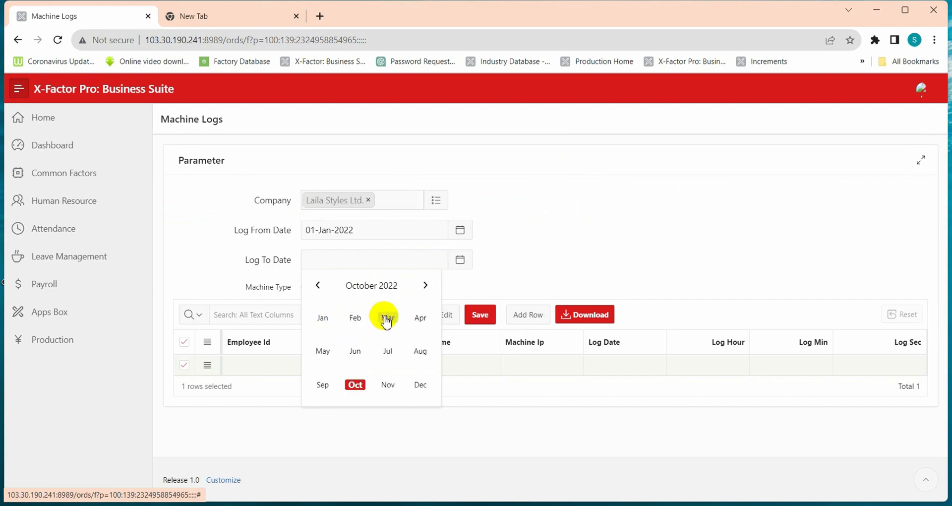
click(323, 318)
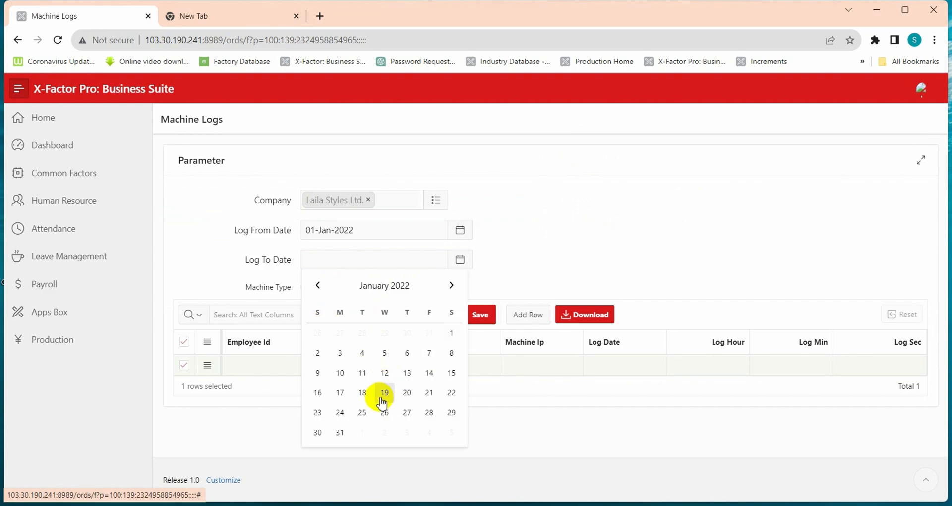
click(341, 433)
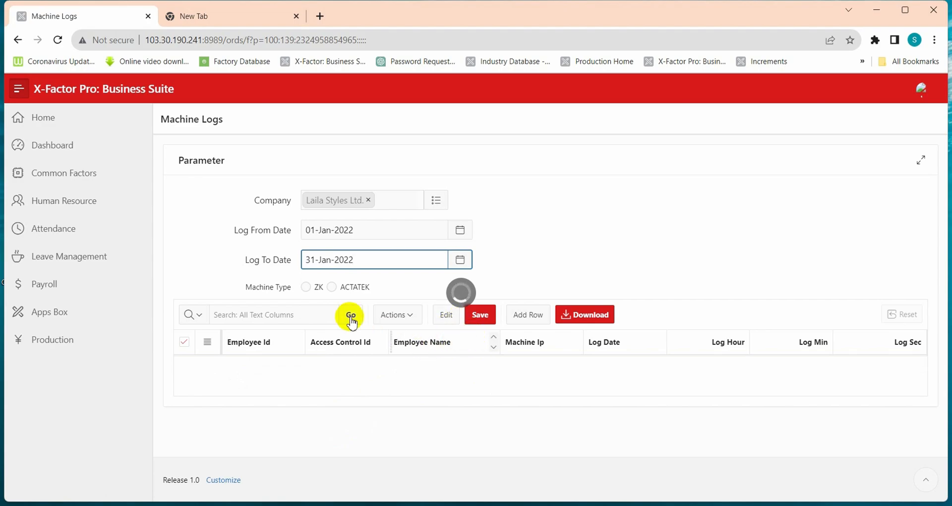
Try both machine types, ZK and ACTATEK, keep ACTATEK selected and examine the dates and times of the listed log records
click(306, 287)
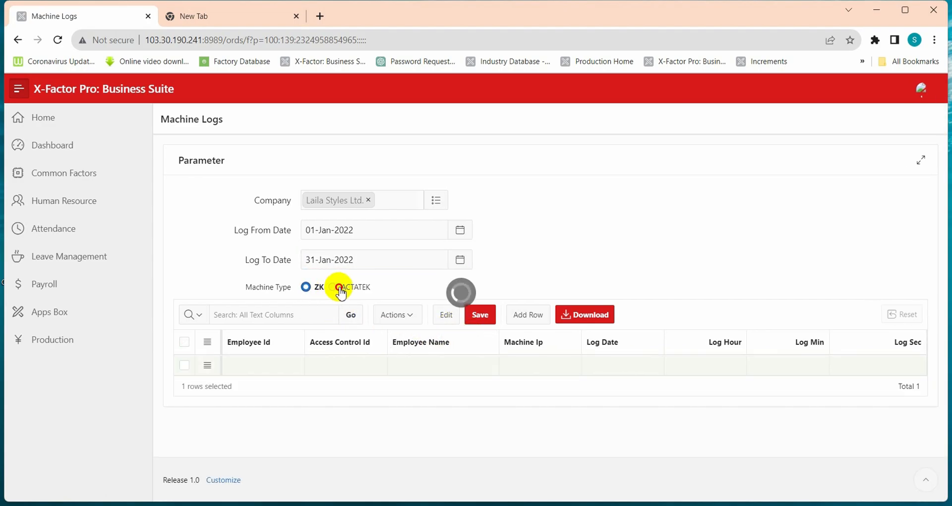
click(339, 288)
click(307, 288)
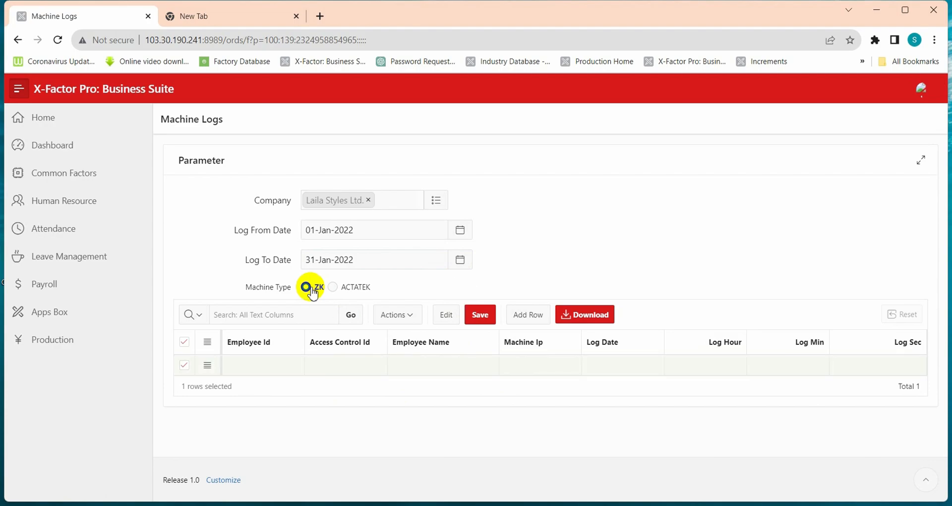
click(341, 293)
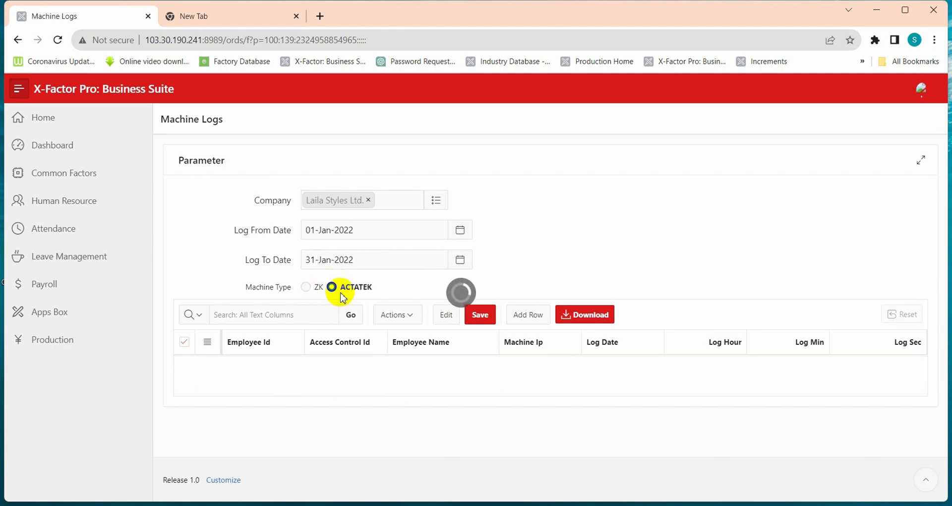
scroll(704, 376, down, 3)
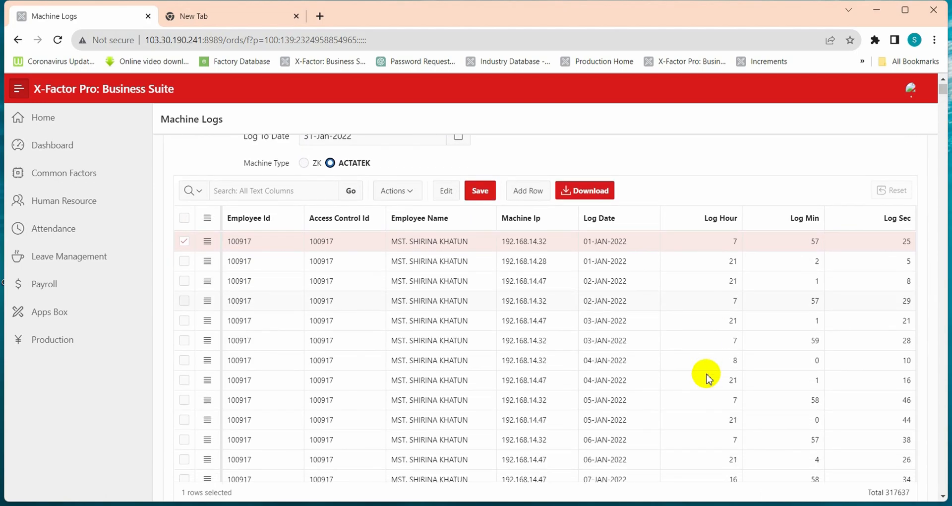
scroll(601, 389, down, 1)
scroll(496, 369, up, 2)
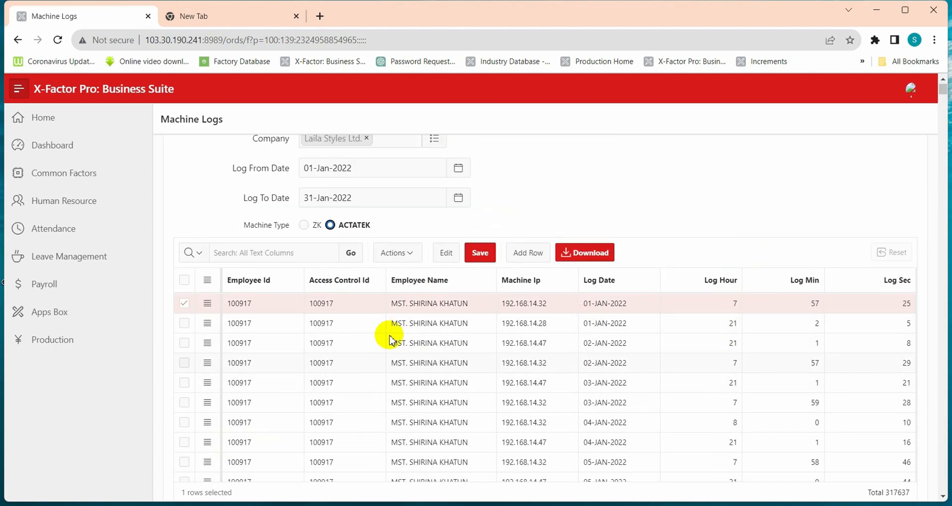
Leave Machine Logs without saving and open Time Adjustment from the Attendance workspace
click(18, 41)
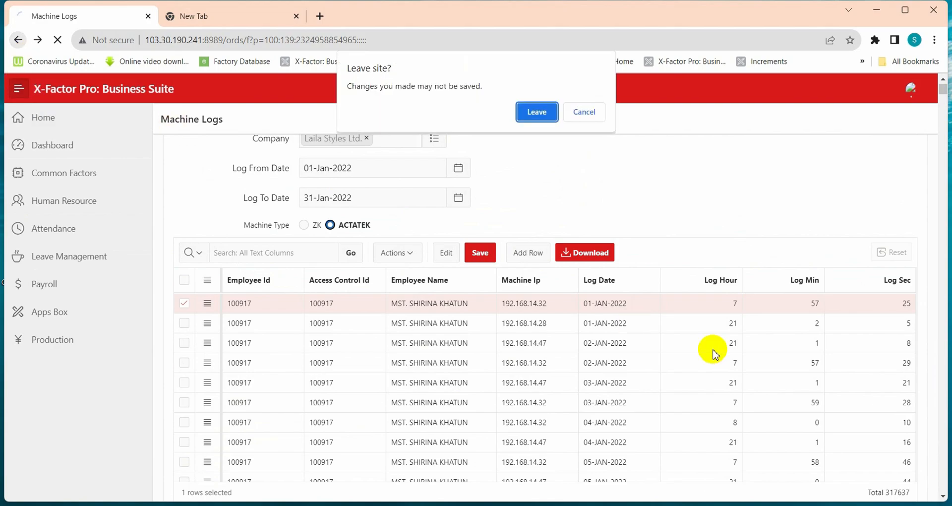
click(537, 111)
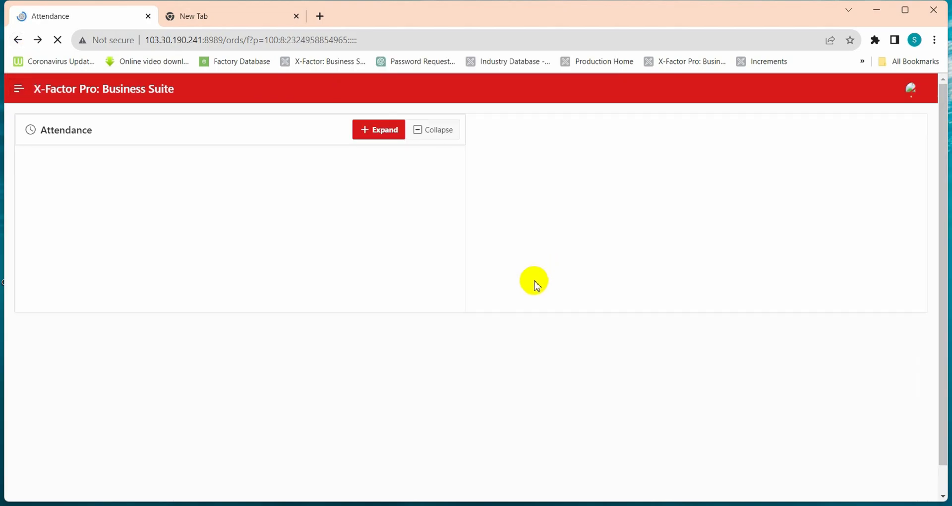
scroll(326, 288, down, 1)
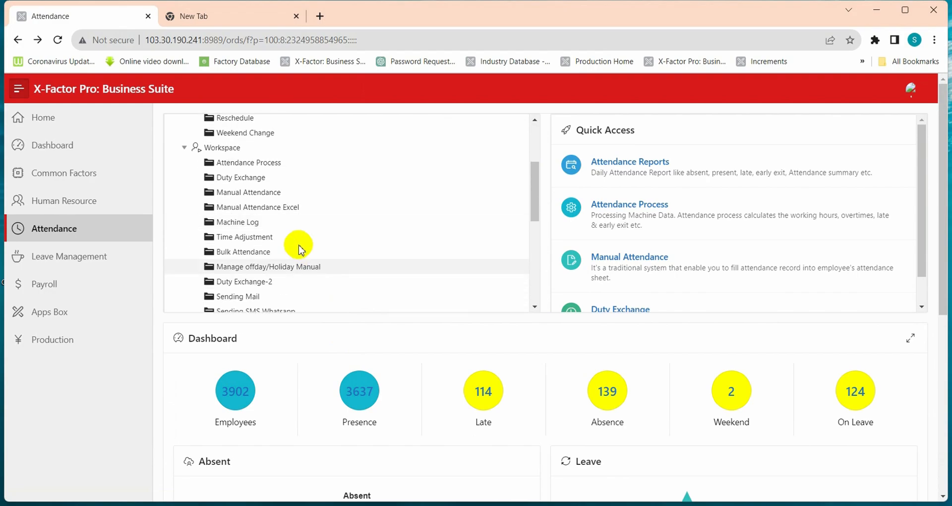
click(267, 240)
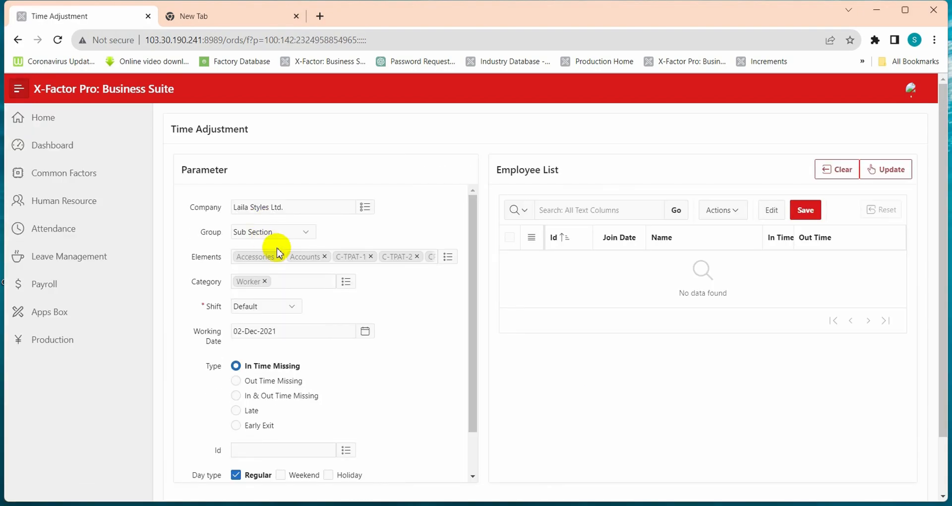
Set the Update Type of the time adjustment to Custom and review its in and out time fields and other parameters
scroll(330, 258, down, 2)
scroll(330, 281, down, 2)
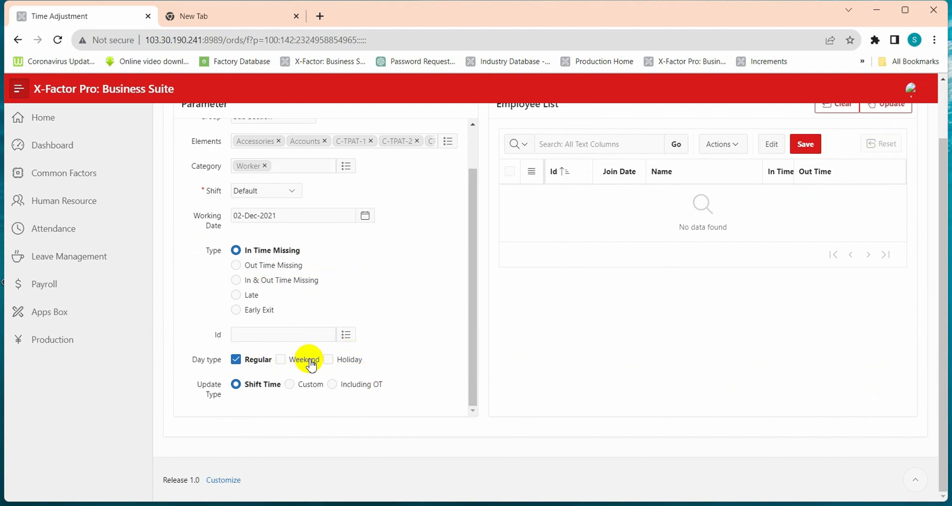
click(299, 388)
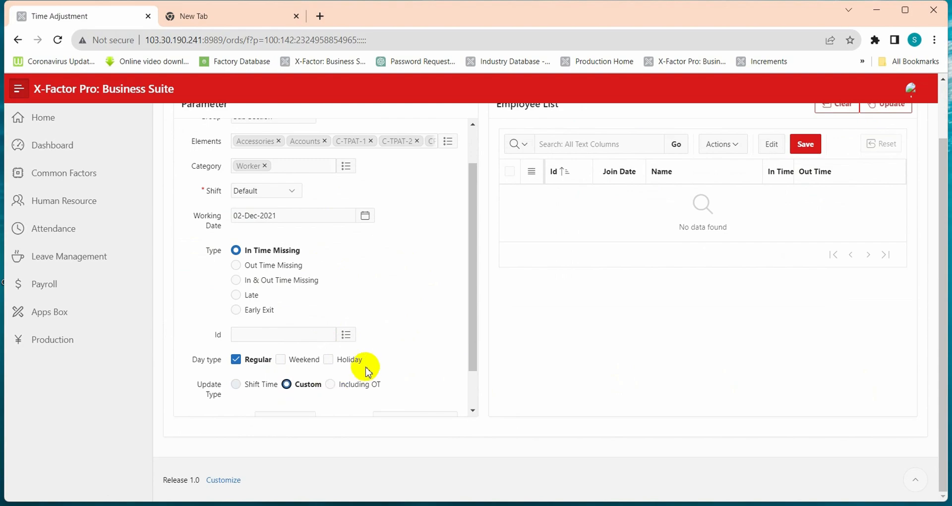
scroll(370, 365, down, 1)
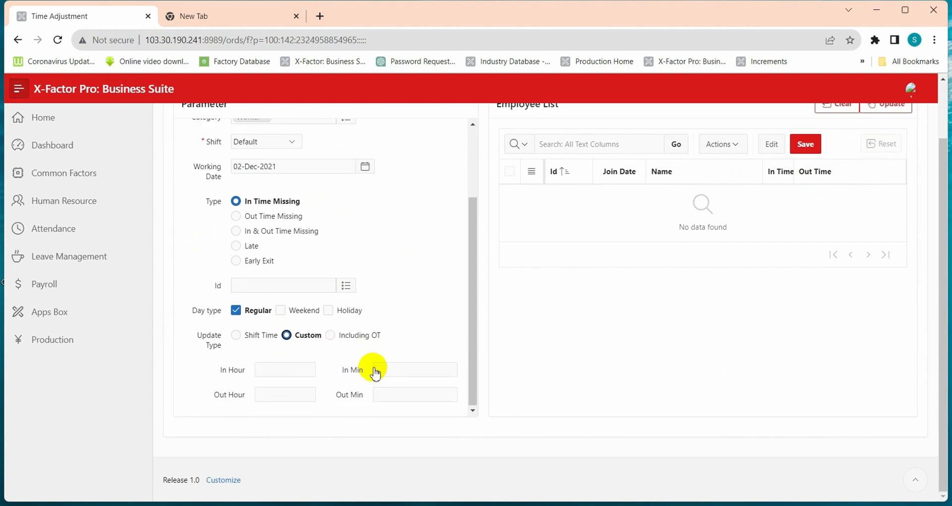
click(280, 369)
click(407, 368)
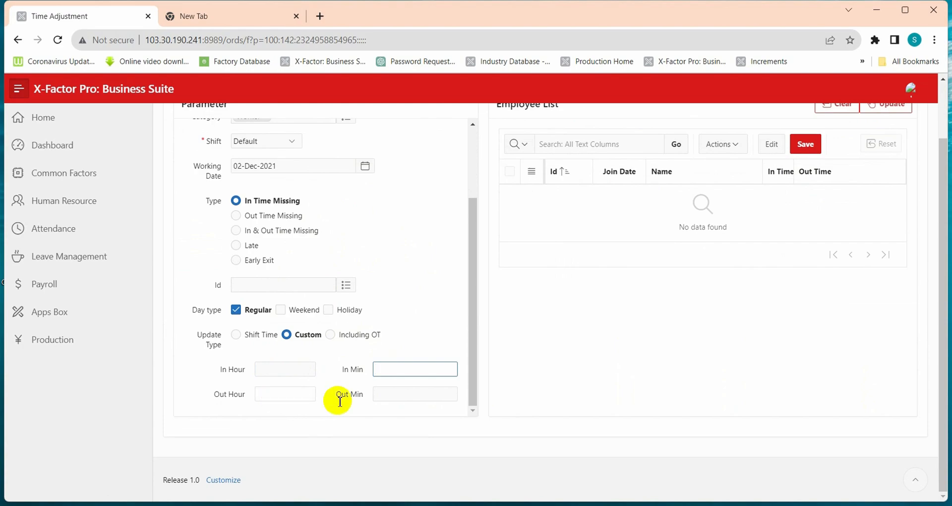
click(416, 403)
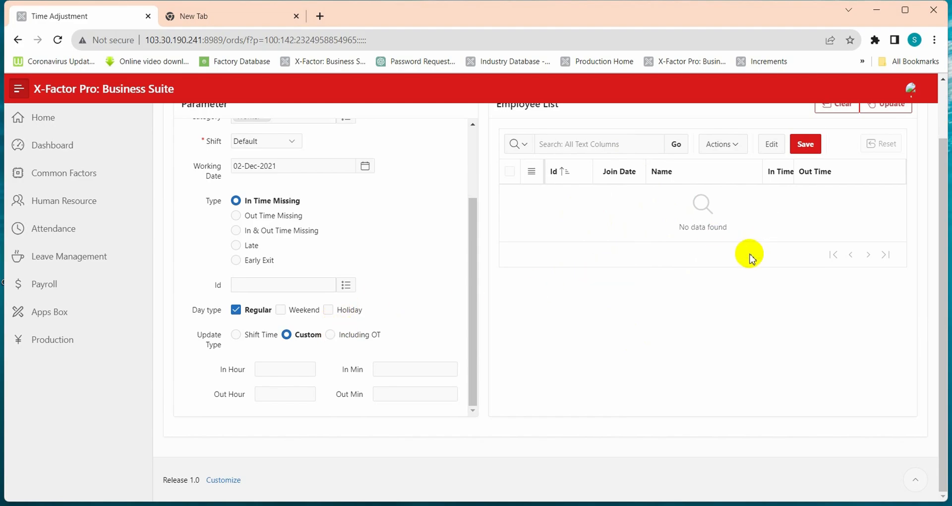
scroll(794, 228, up, 2)
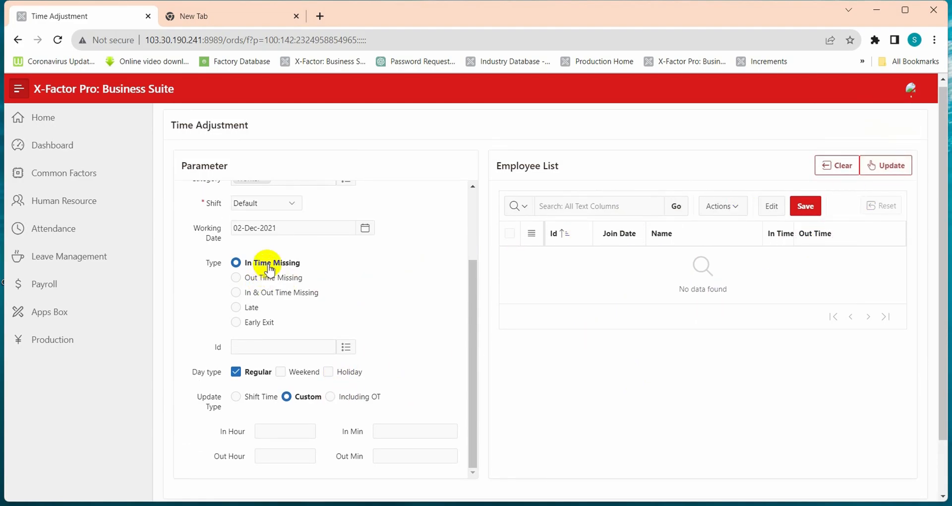
scroll(268, 268, up, 1)
scroll(270, 269, up, 1)
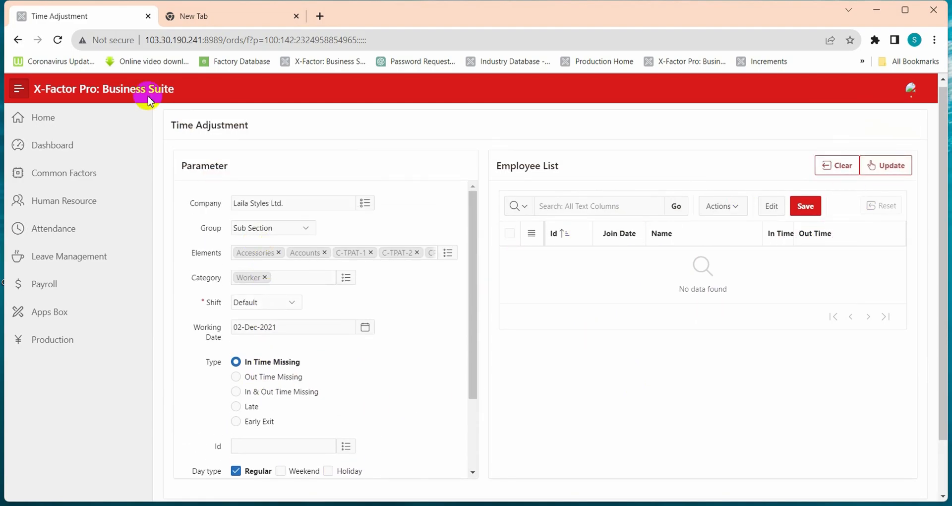
Leave Time Adjustment without saving, open Bulk Attendance from the Attendance workspace and review its parameters
click(18, 40)
click(533, 112)
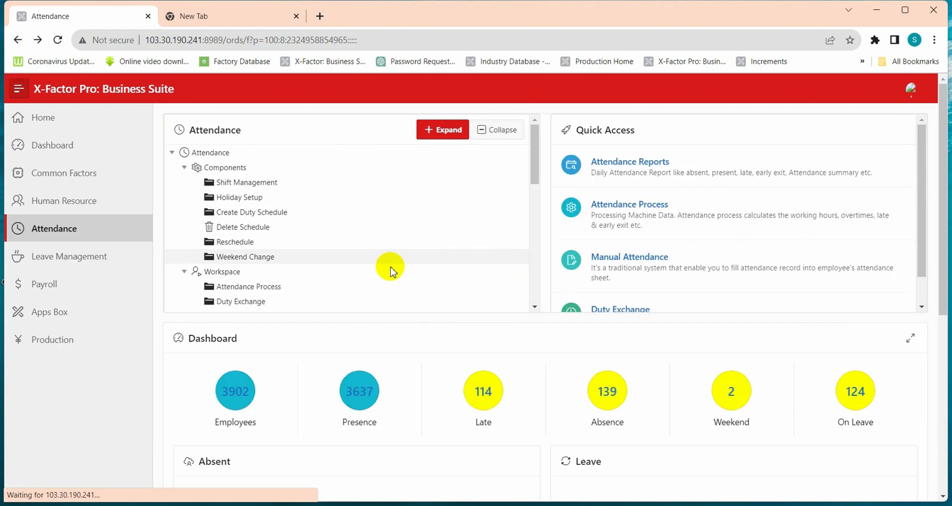
scroll(346, 249, down, 2)
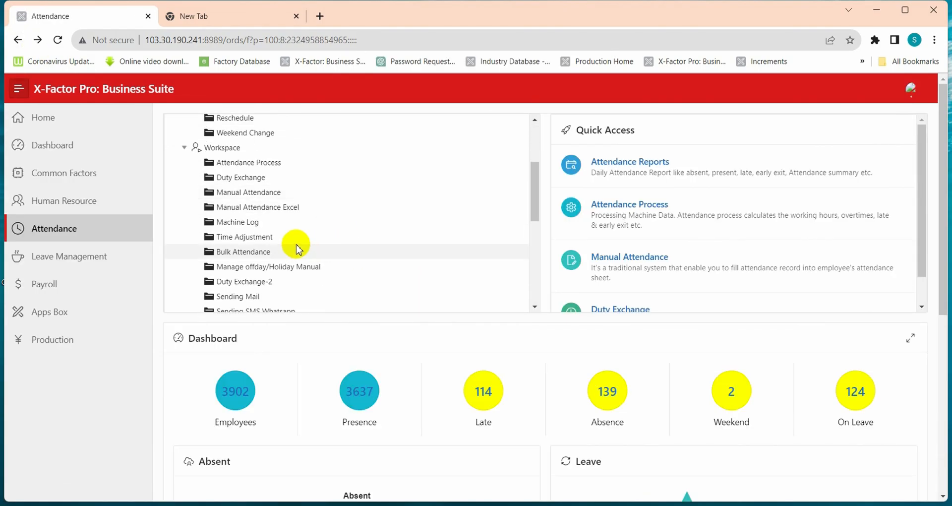
click(292, 253)
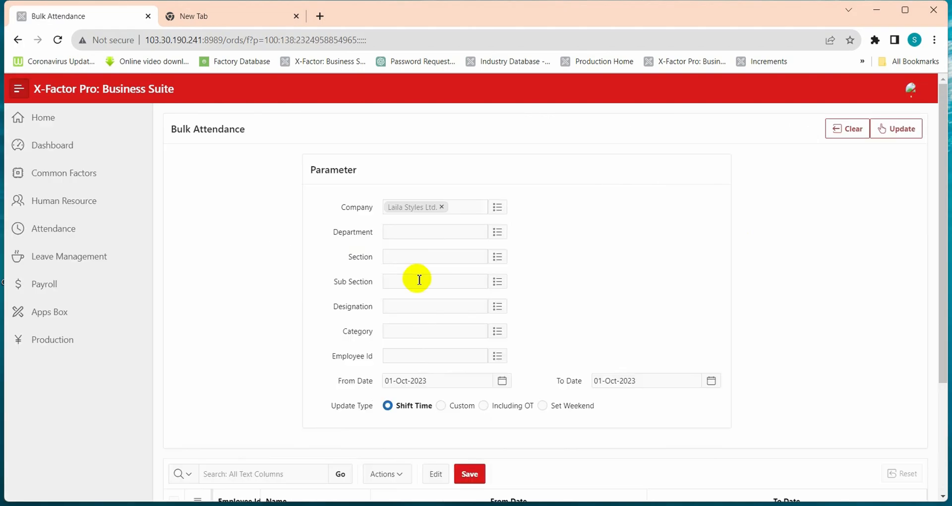
scroll(518, 246, down, 2)
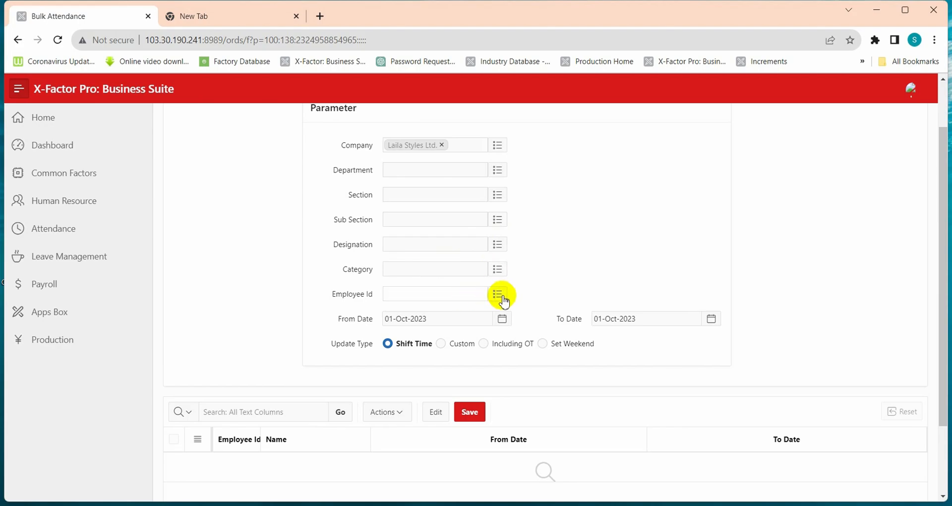
Set the bulk attendance department to SEWING and the section to Sew. Unit-1
click(498, 170)
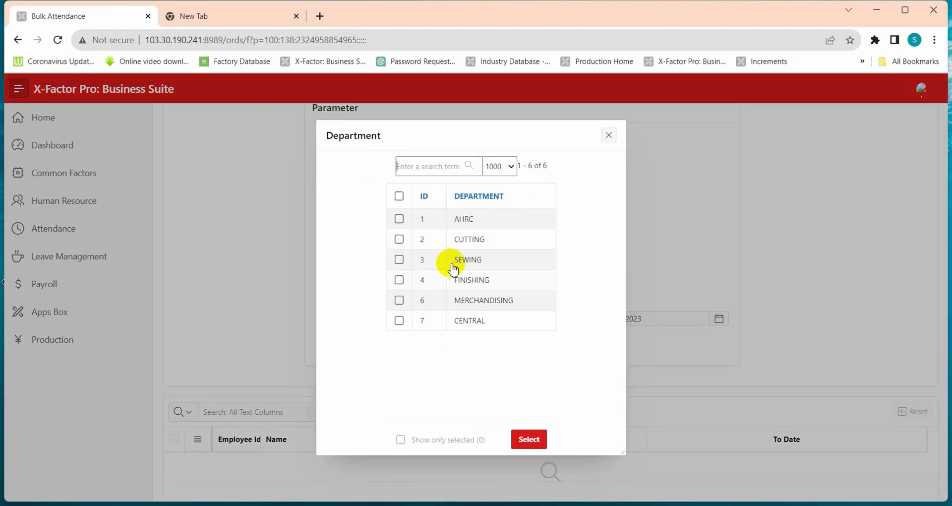
click(400, 260)
click(527, 440)
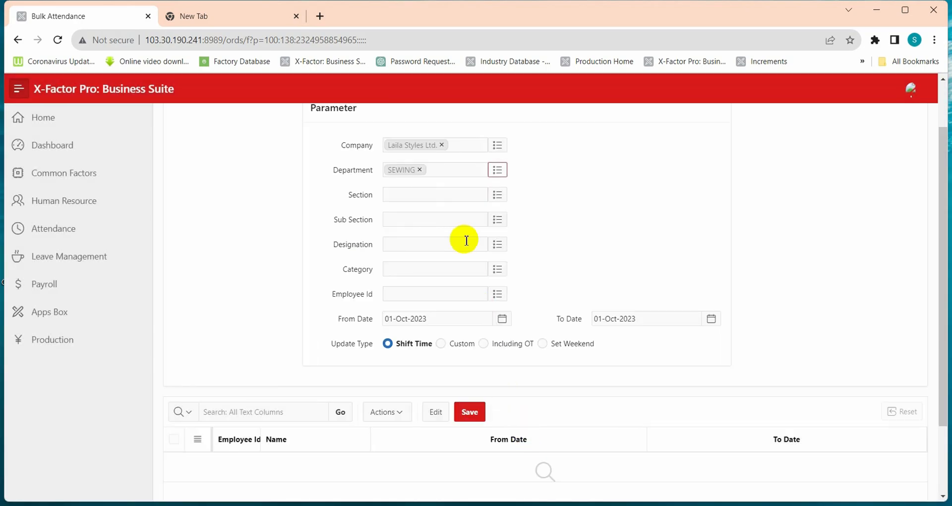
click(498, 197)
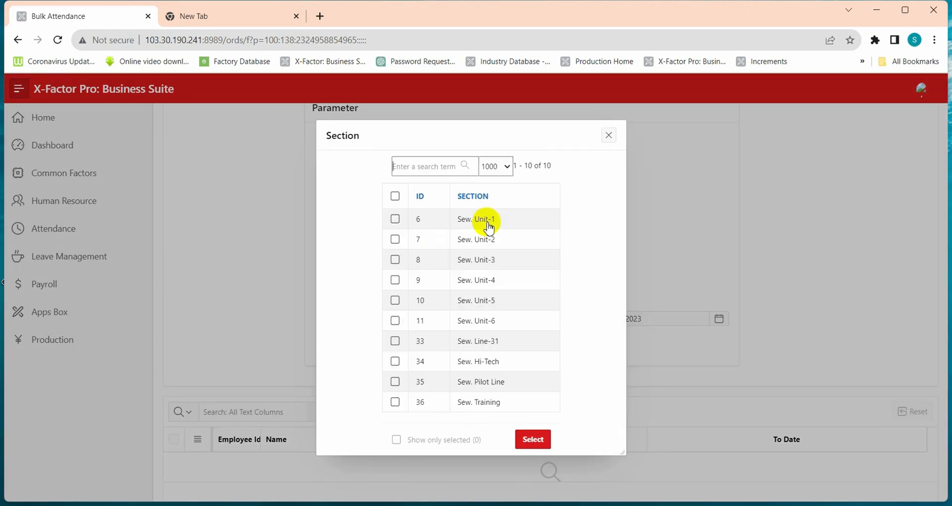
click(395, 219)
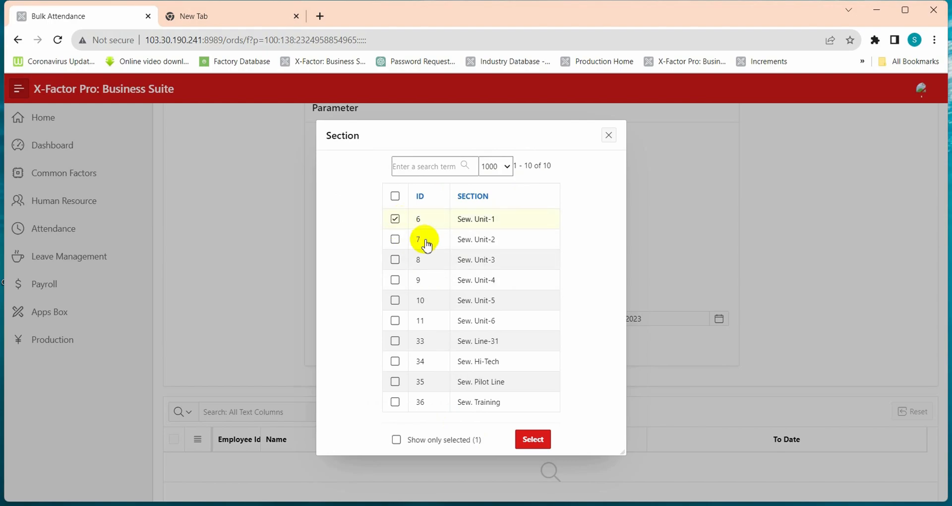
click(532, 439)
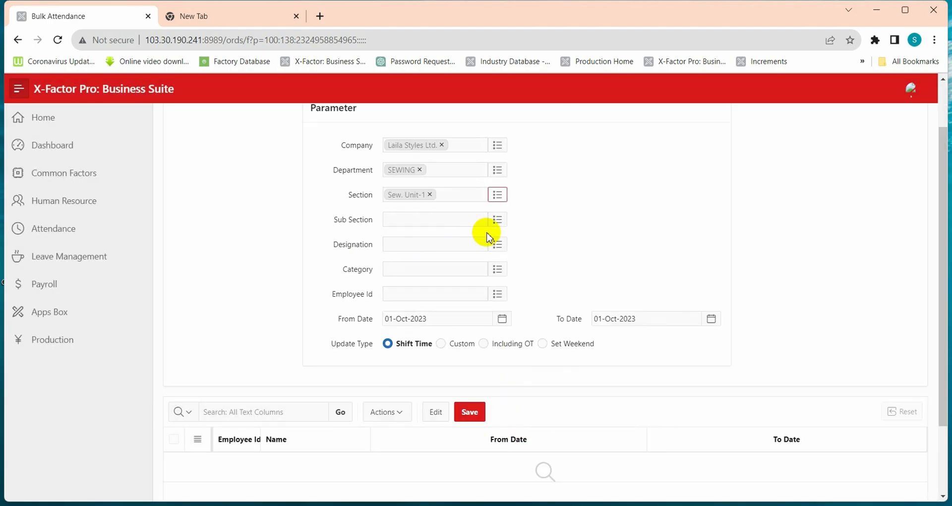
Include all sub sections, Line-01 to Line-05, in the bulk attendance parameters
click(498, 220)
click(408, 224)
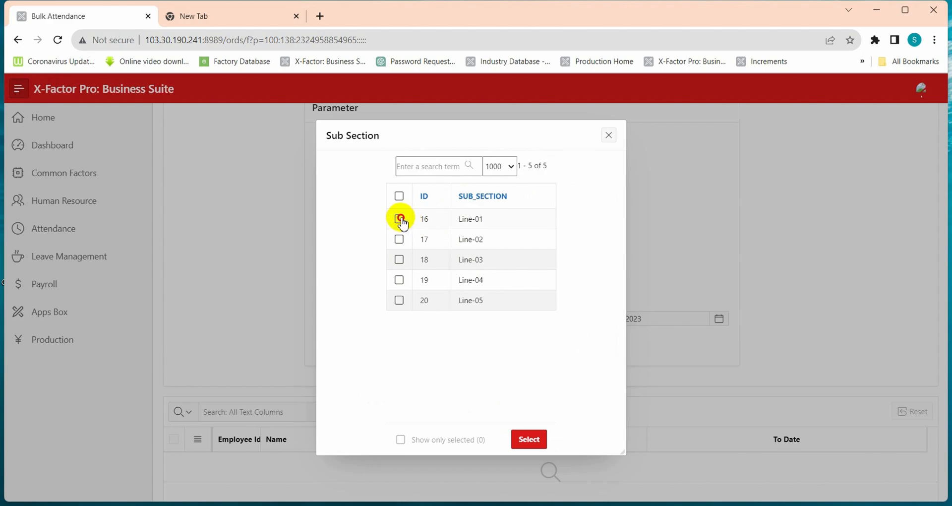
click(400, 240)
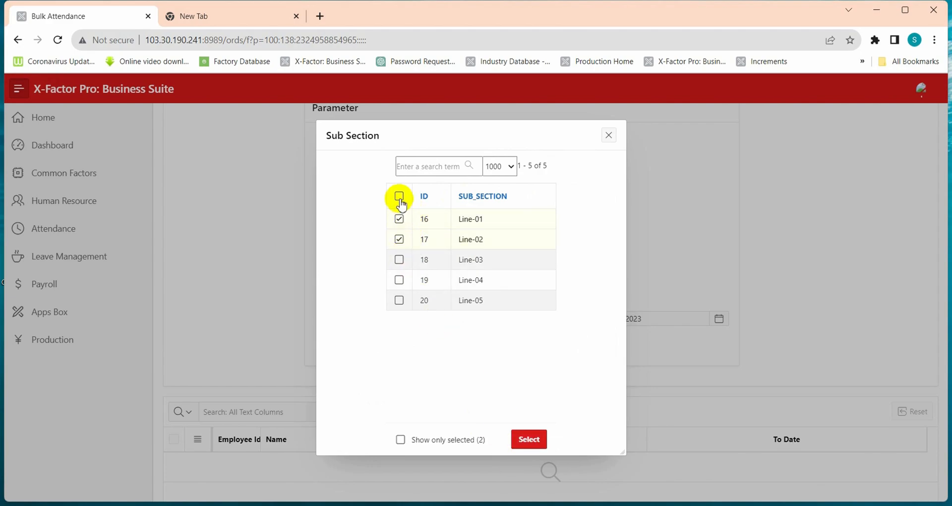
click(399, 196)
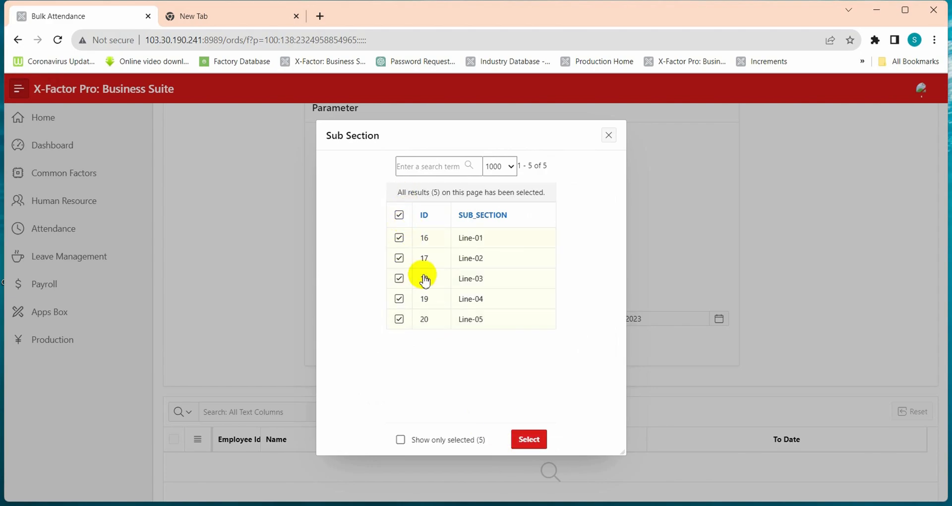
click(529, 441)
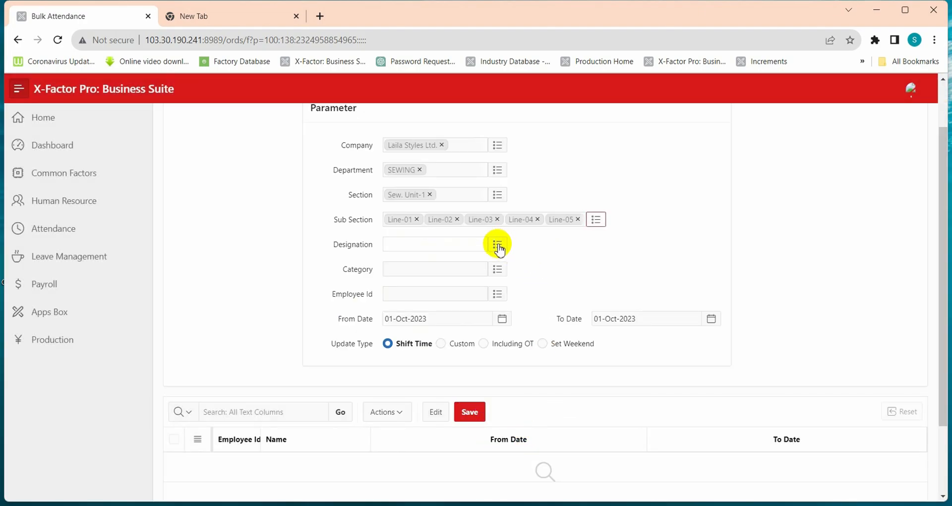
Set the designation of the bulk attendance to Sr. Operator only
click(497, 244)
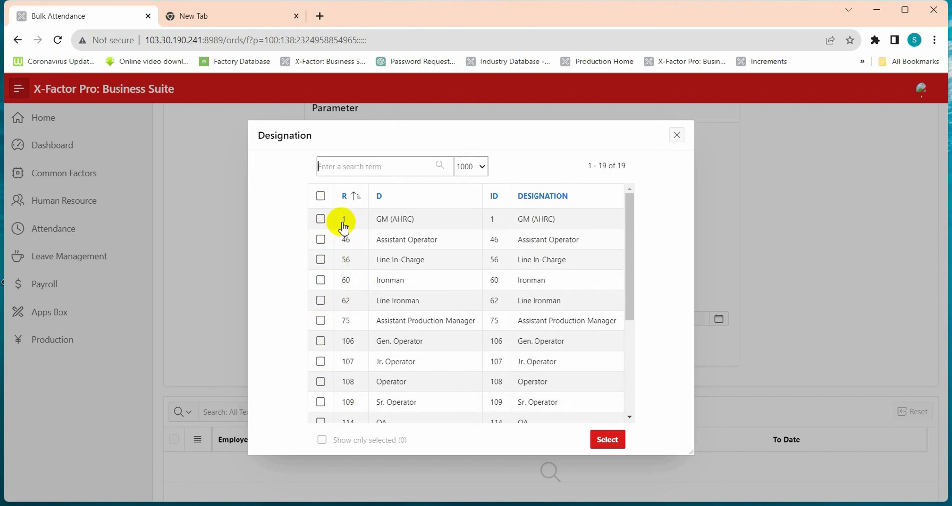
click(321, 196)
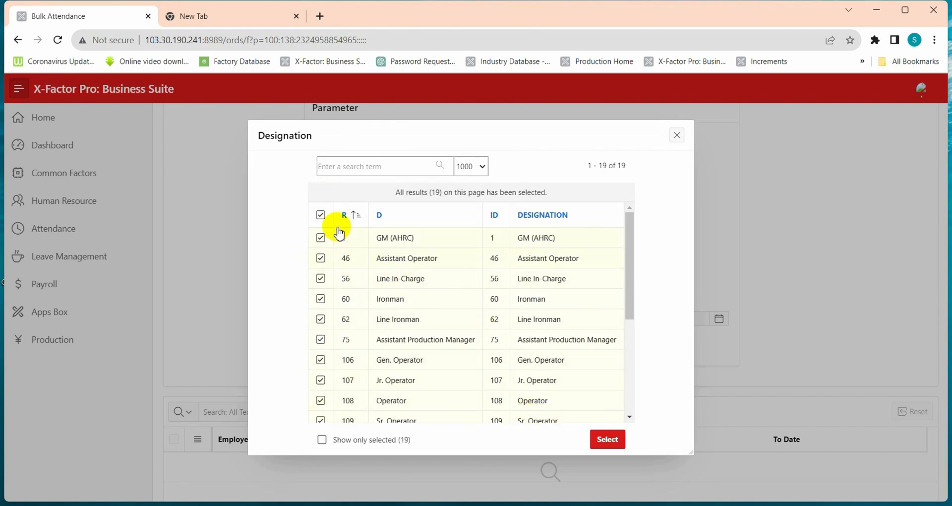
click(321, 215)
scroll(326, 289, down, 4)
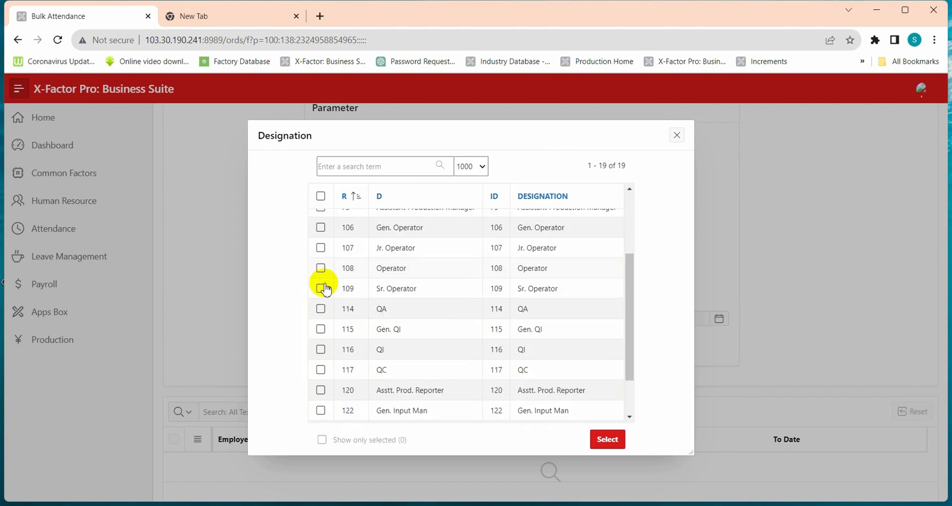
click(321, 229)
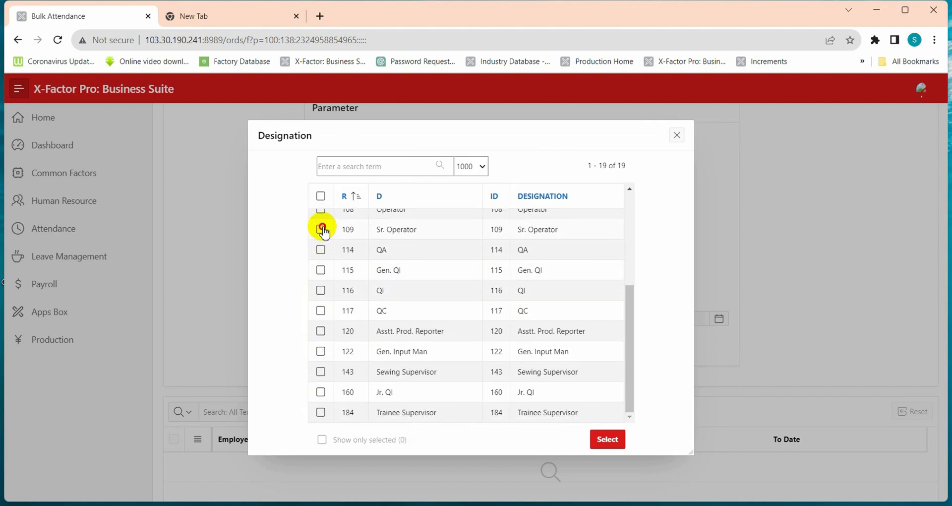
click(607, 439)
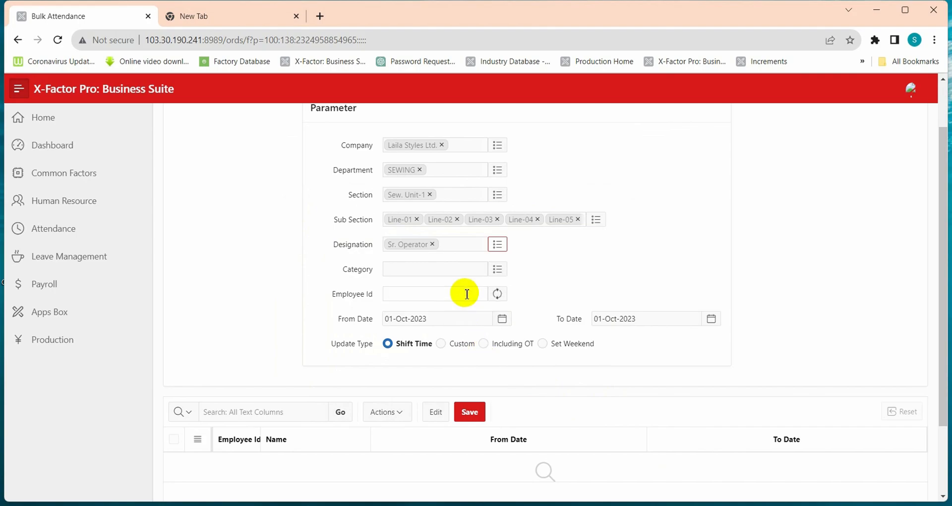
Try to set the bulk attendance category to Worker
click(498, 269)
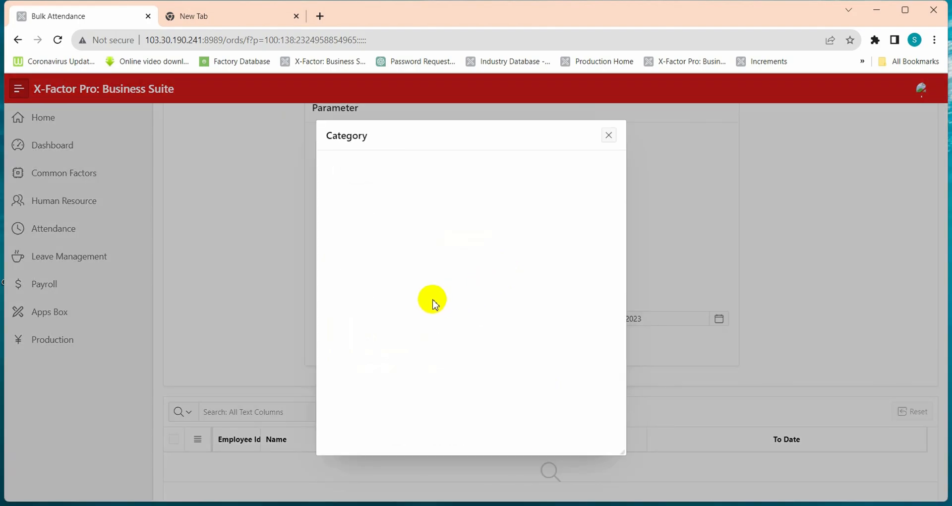
click(614, 142)
click(499, 270)
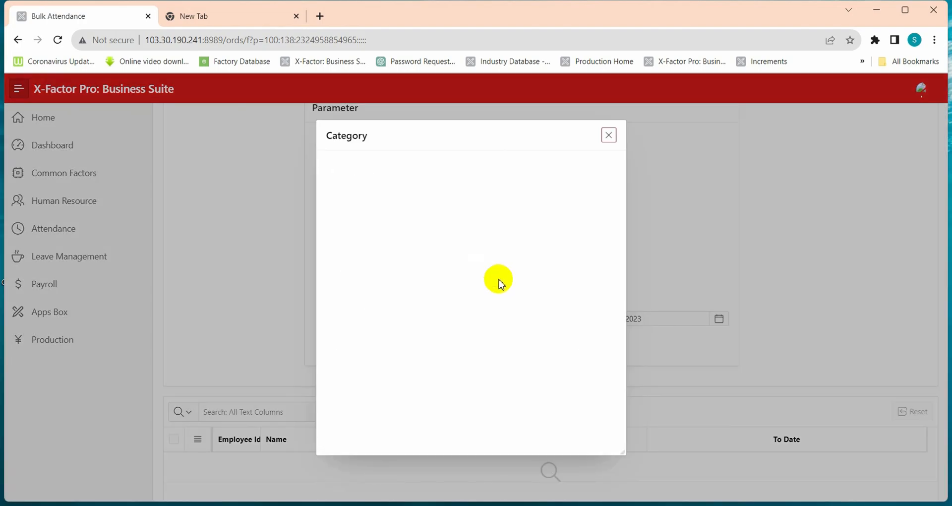
click(610, 136)
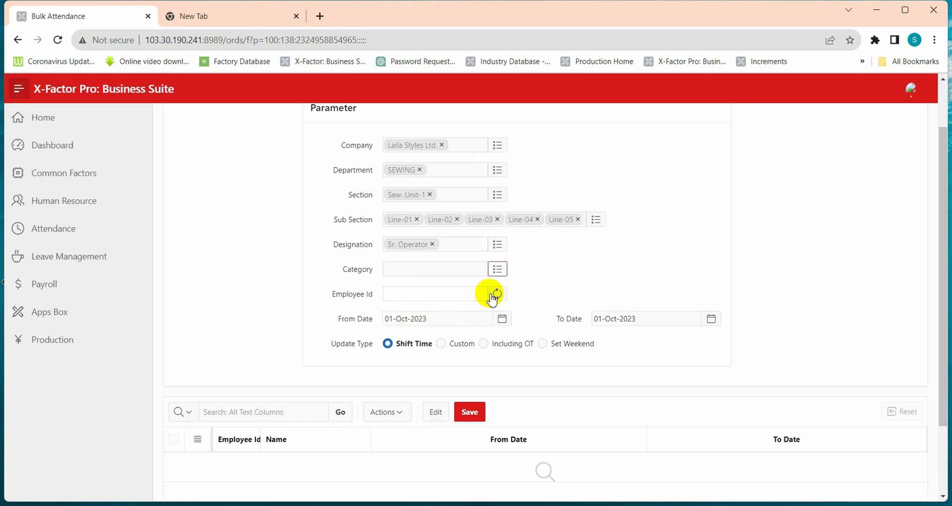
click(451, 295)
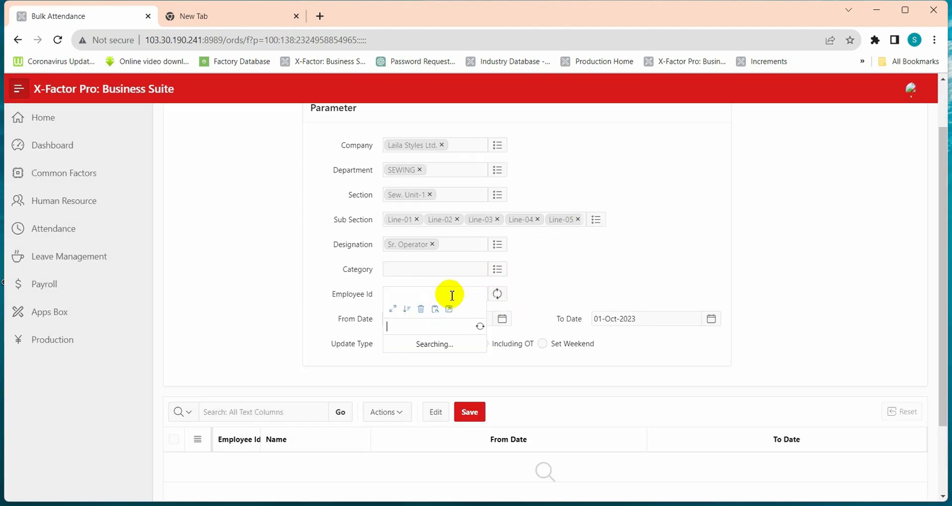
click(498, 271)
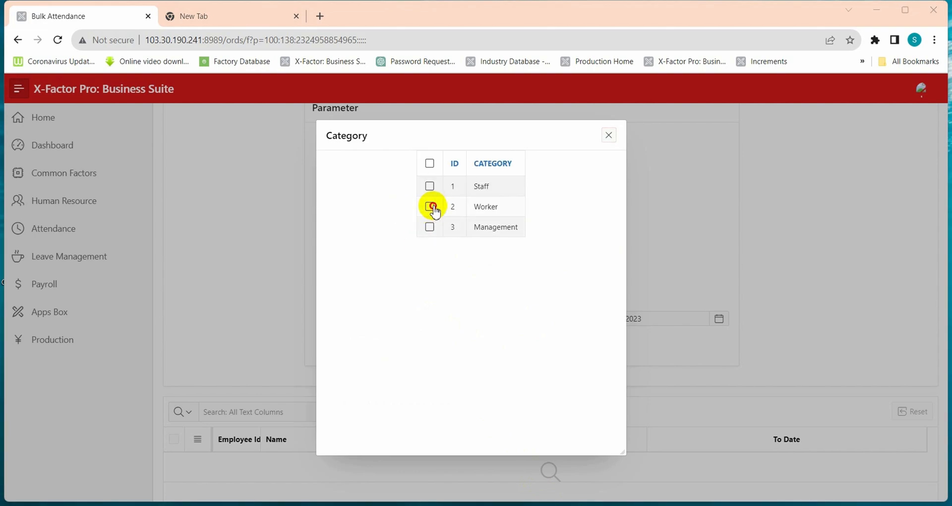
click(431, 207)
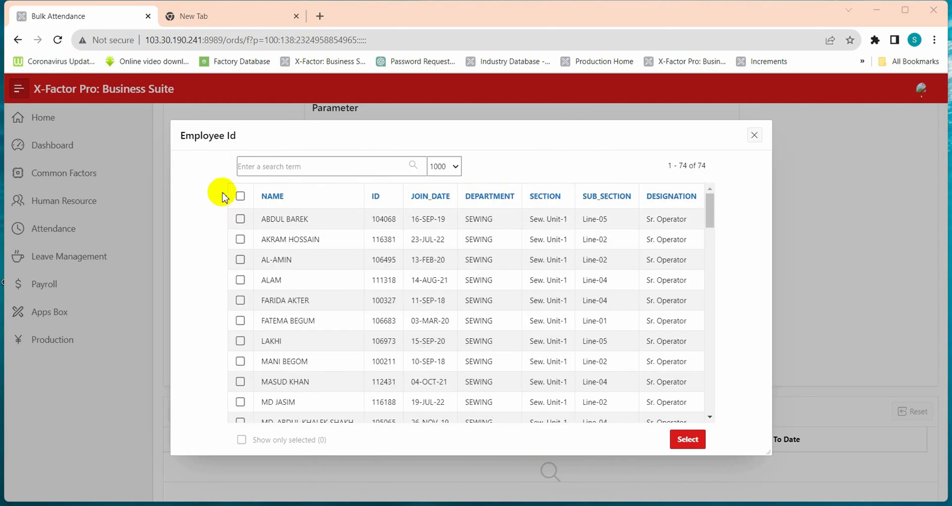
Add all employees in the Employee Id list to the bulk attendance grid
click(238, 197)
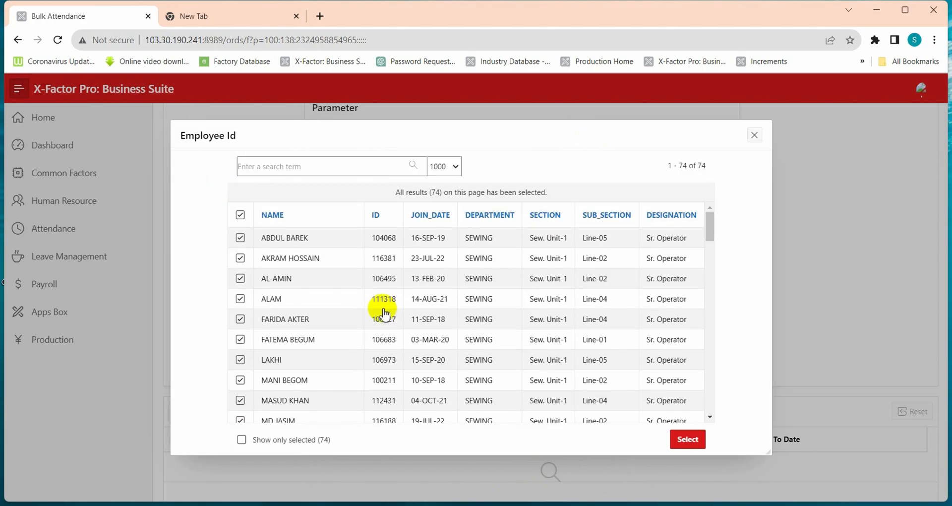
click(688, 439)
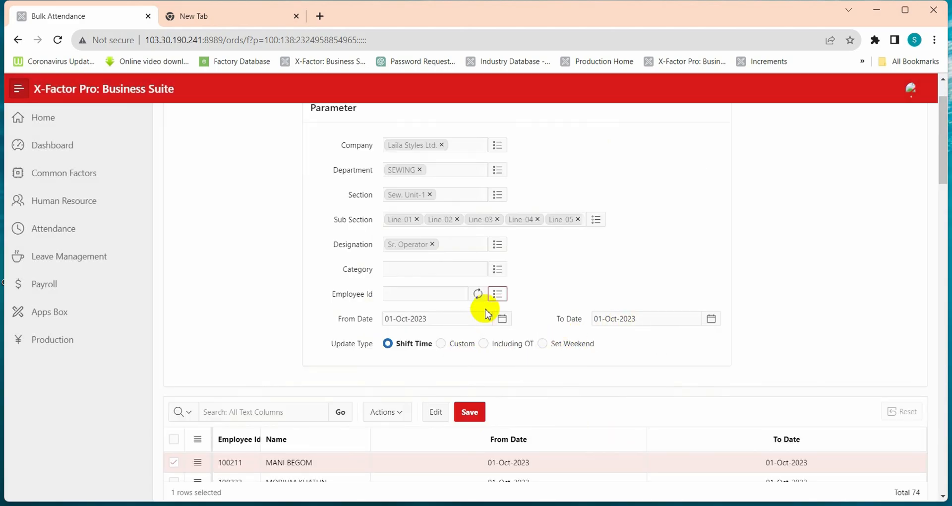
Set both the From Date and the To Date of the bulk attendance to 02-Jan-2022
click(501, 320)
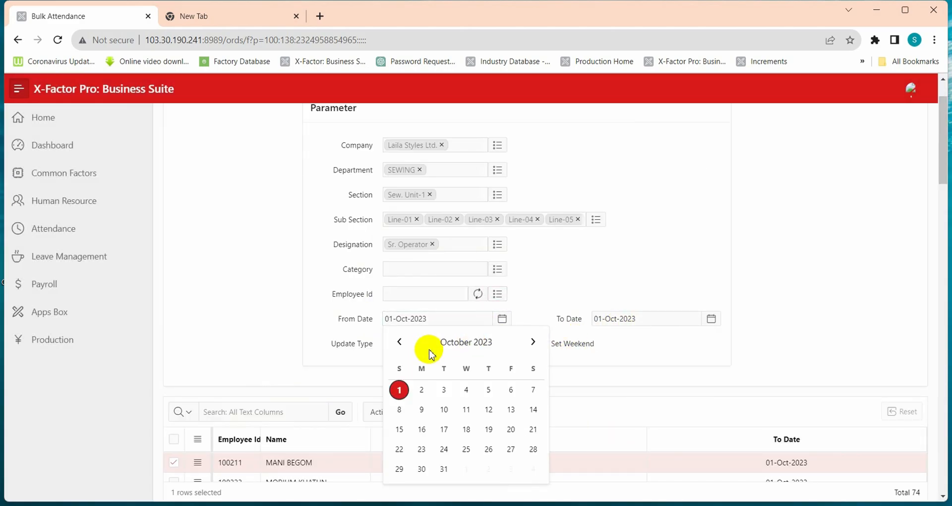
click(456, 344)
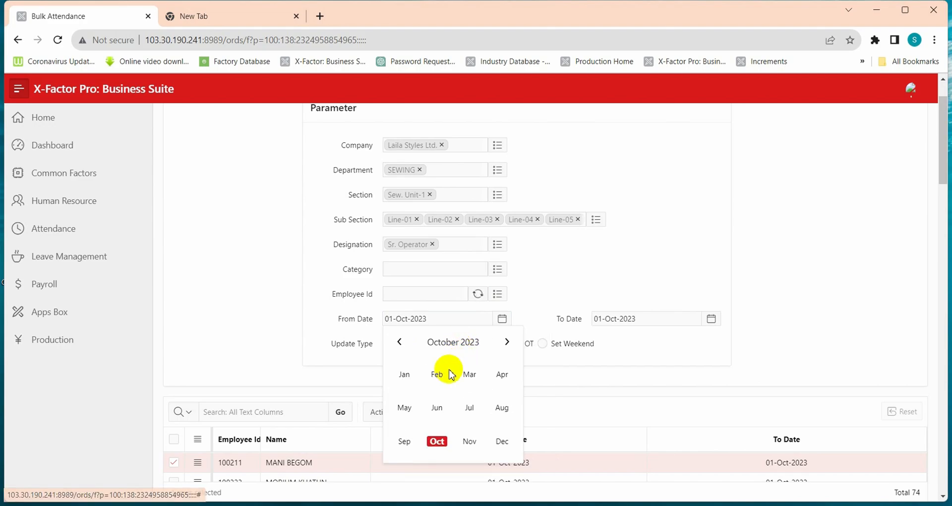
click(404, 374)
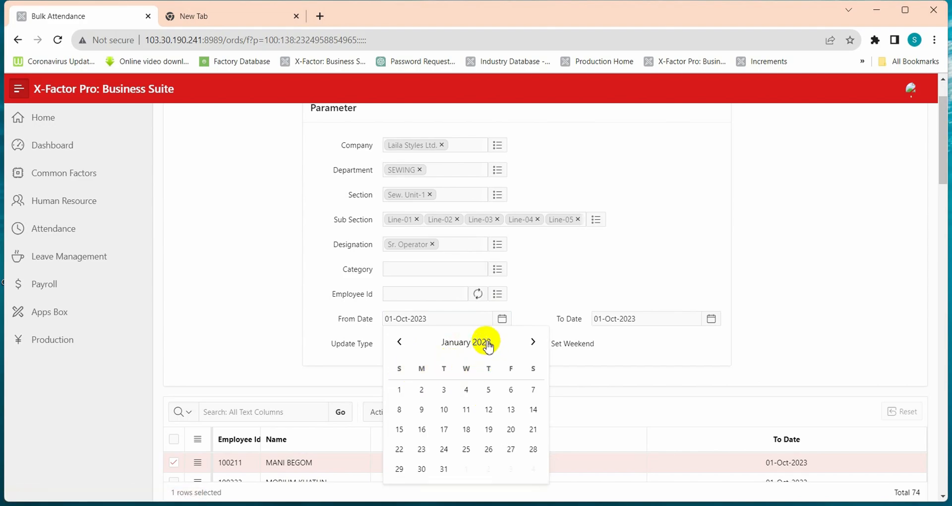
click(488, 347)
click(466, 376)
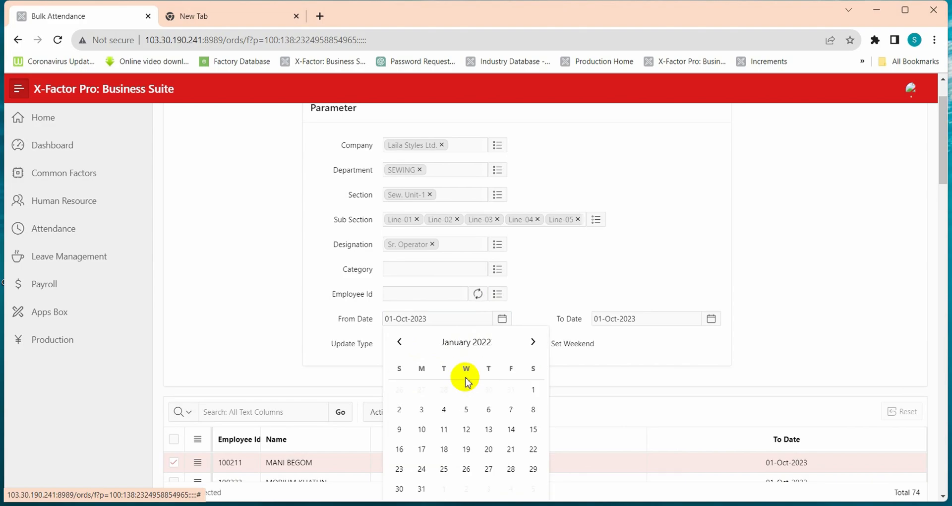
click(405, 413)
click(711, 319)
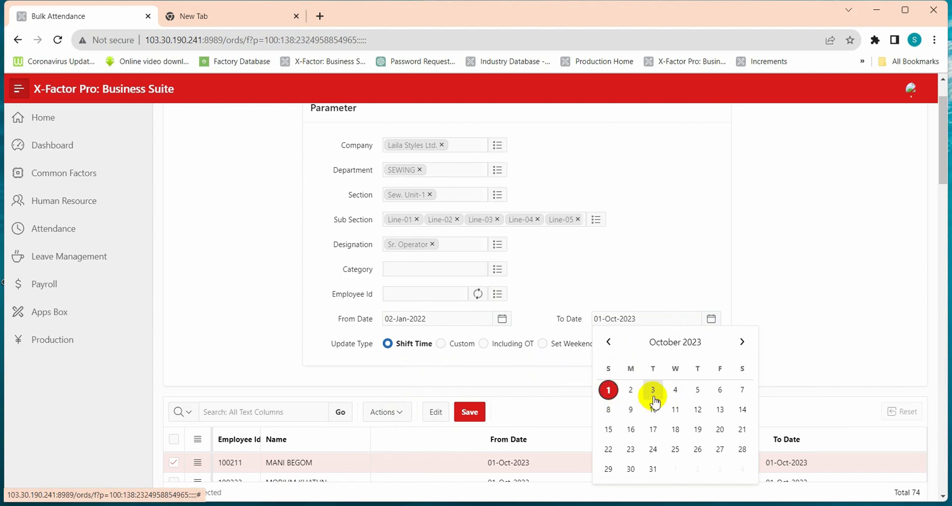
click(630, 390)
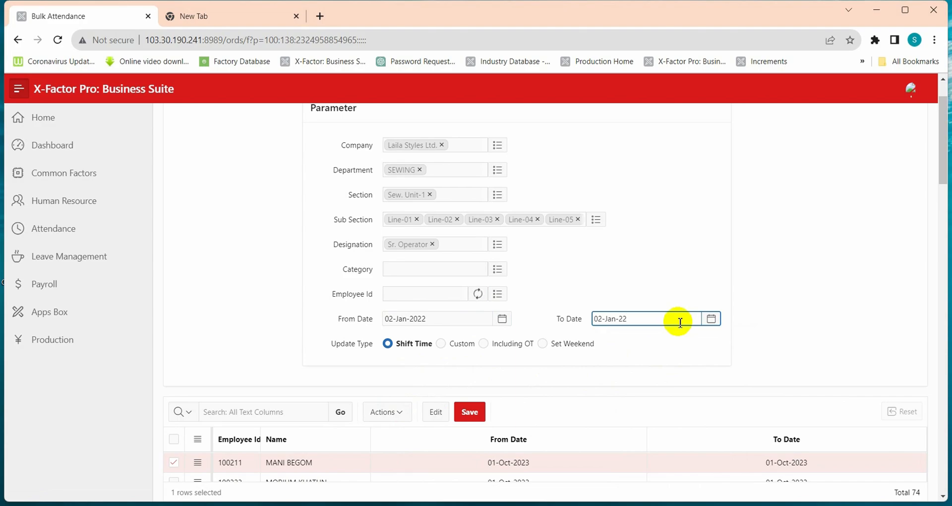
key(Return)
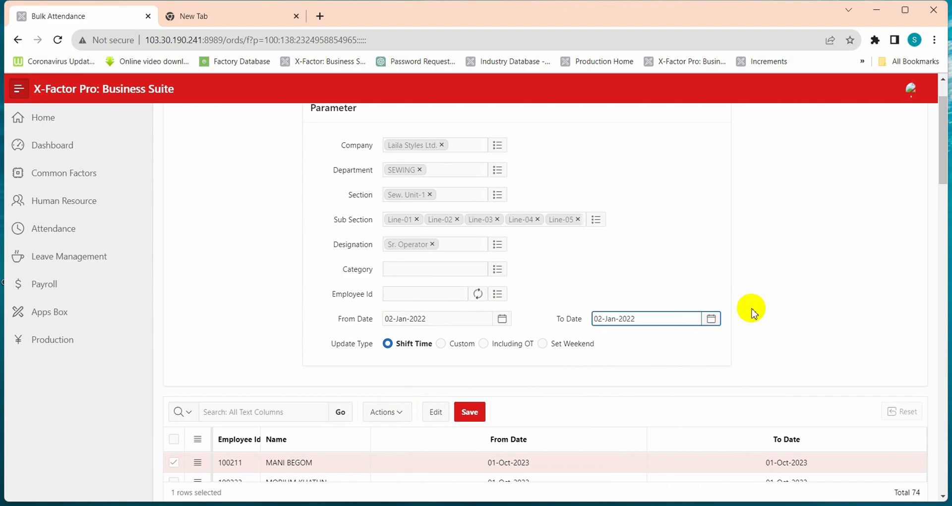
click(773, 333)
Look through the bulk attendance update types and choose Set Weekend with Saturday as the day
scroll(476, 348, down, 3)
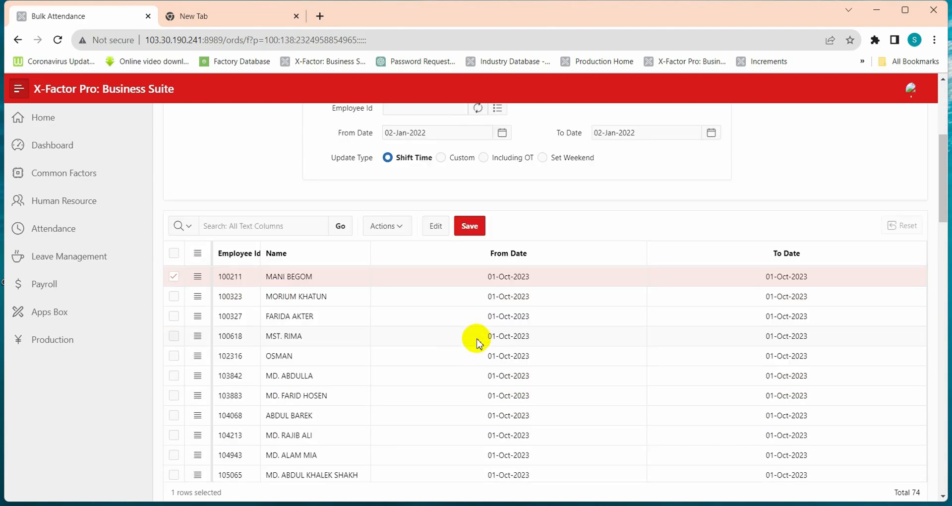
scroll(657, 337, up, 2)
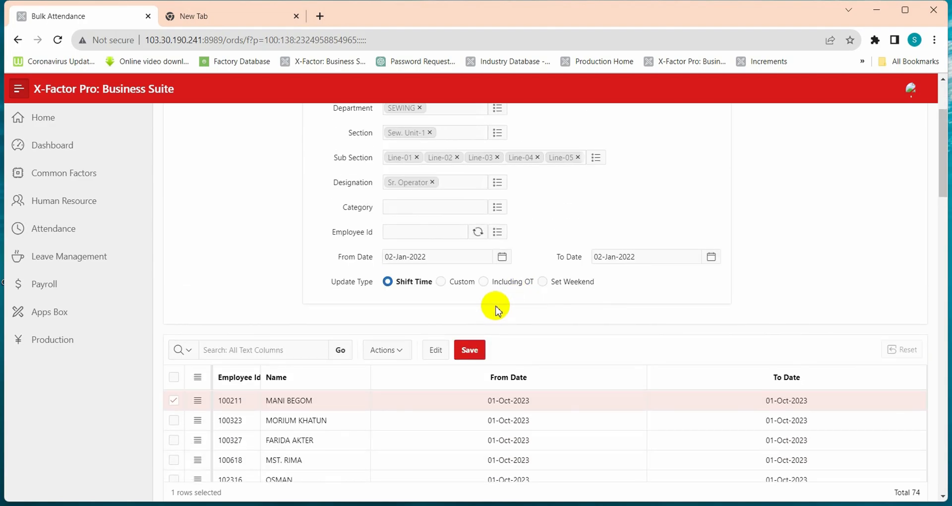
click(444, 283)
click(491, 284)
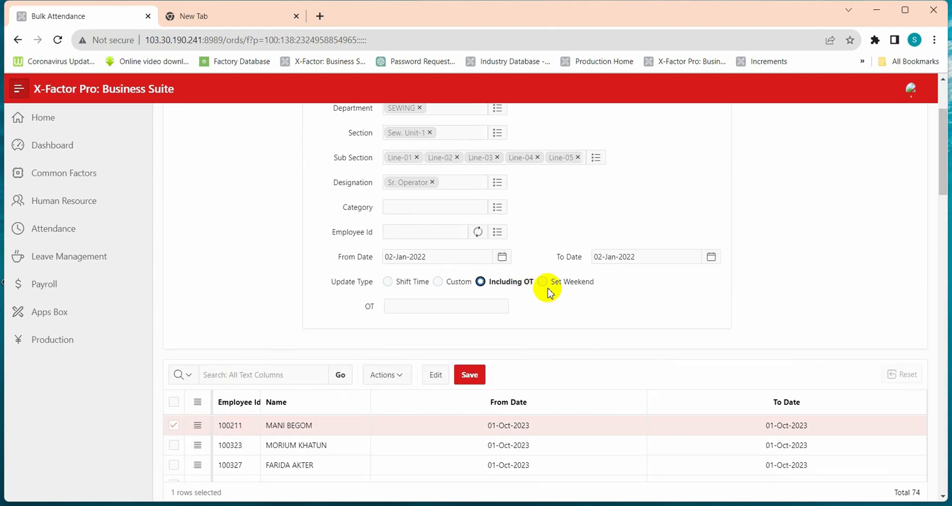
click(547, 284)
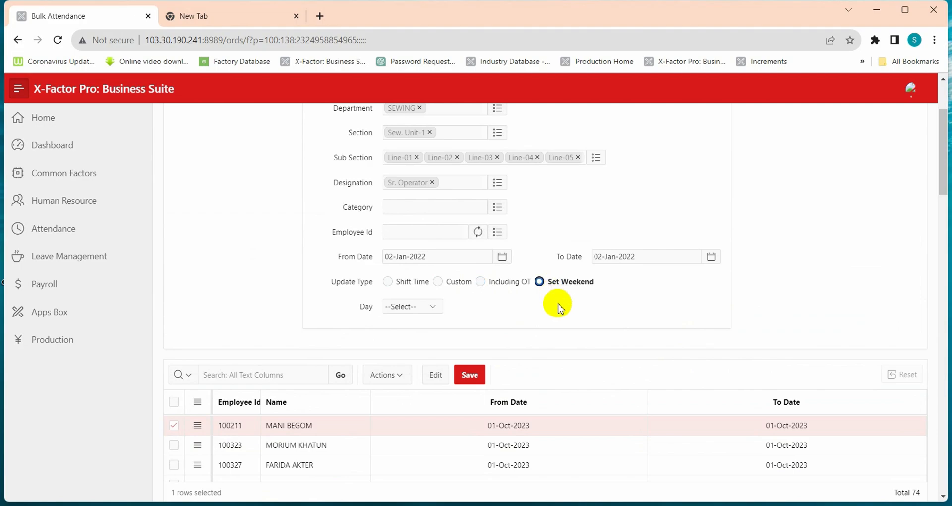
click(424, 306)
click(404, 330)
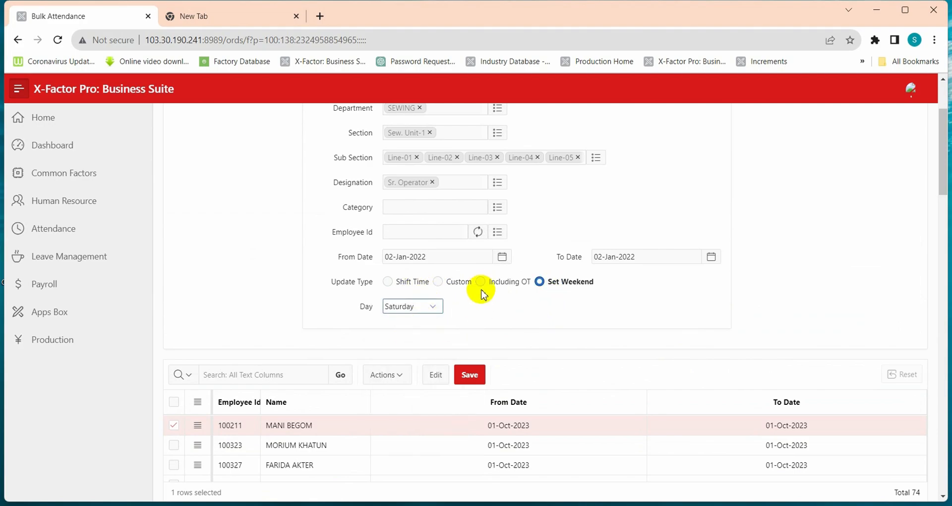
Switch the bulk attendance update type through Including OT and Custom, and set it back to Shift Time
click(482, 282)
click(438, 281)
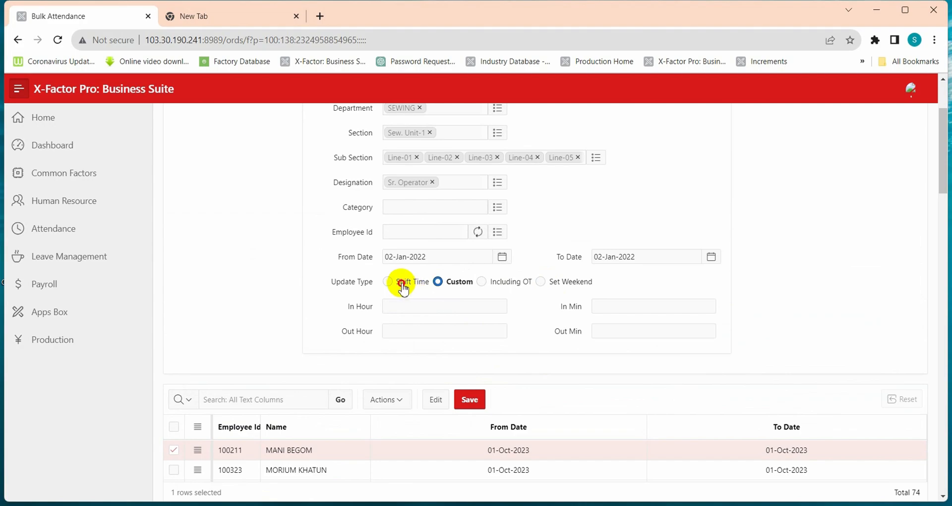
click(388, 282)
scroll(645, 324, down, 5)
scroll(664, 377, up, 5)
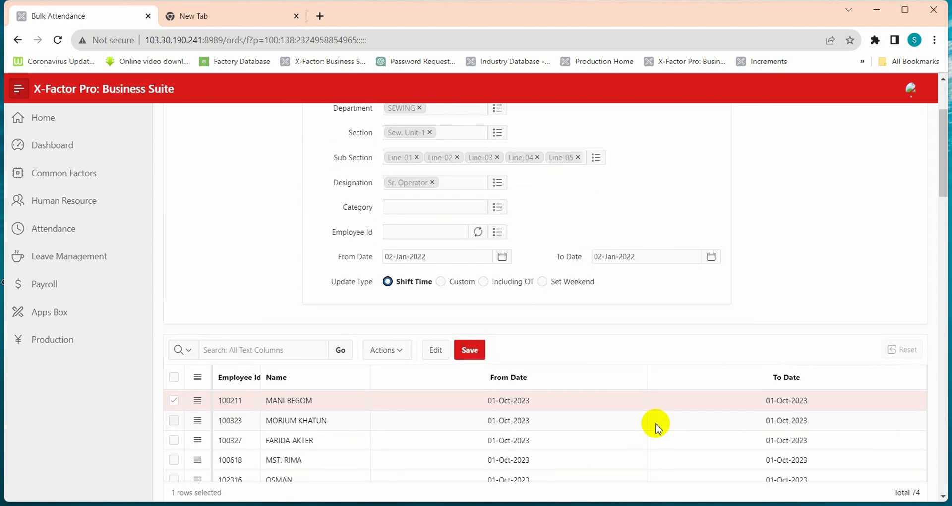
Leave Bulk Attendance without saving and open Manage offday/Holiday Manual from the Attendance workspace
click(18, 40)
click(535, 110)
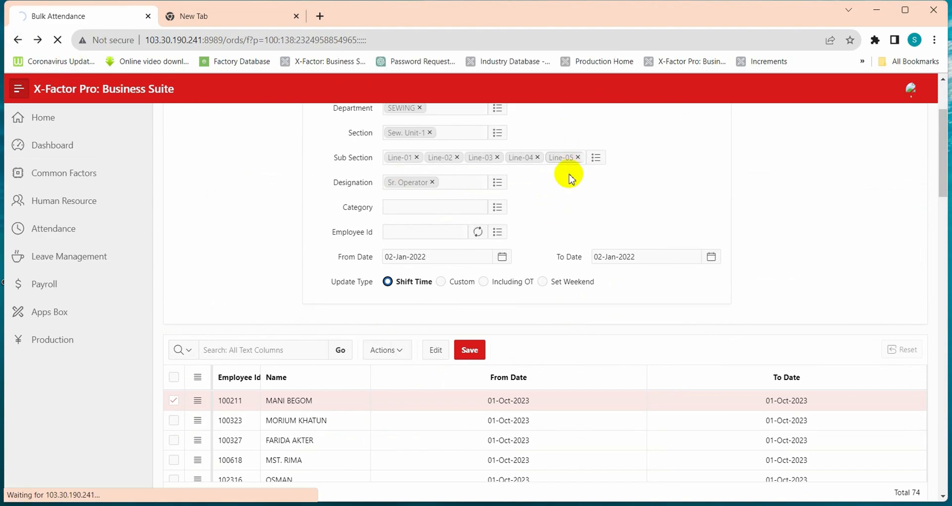
scroll(263, 277, down, 4)
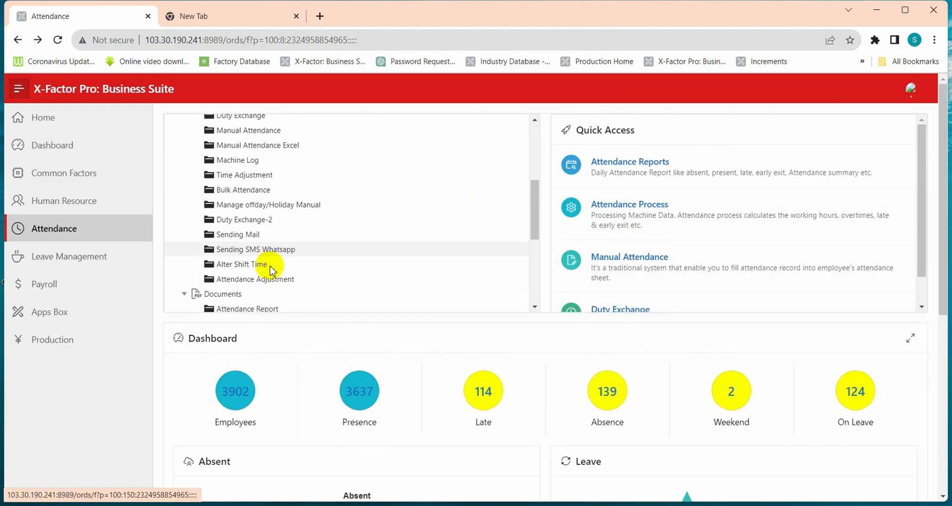
click(281, 206)
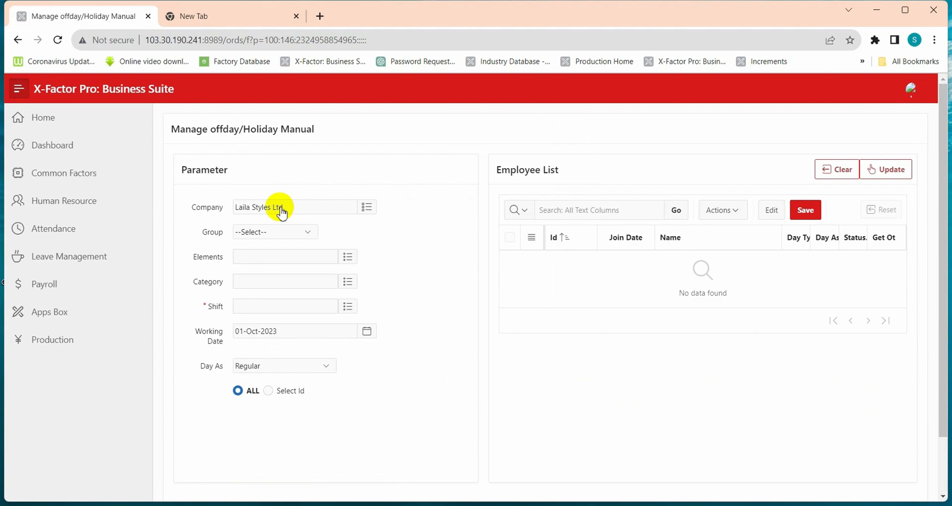
Set the off-day parameter group to Sub Section and review the Day As options
click(310, 232)
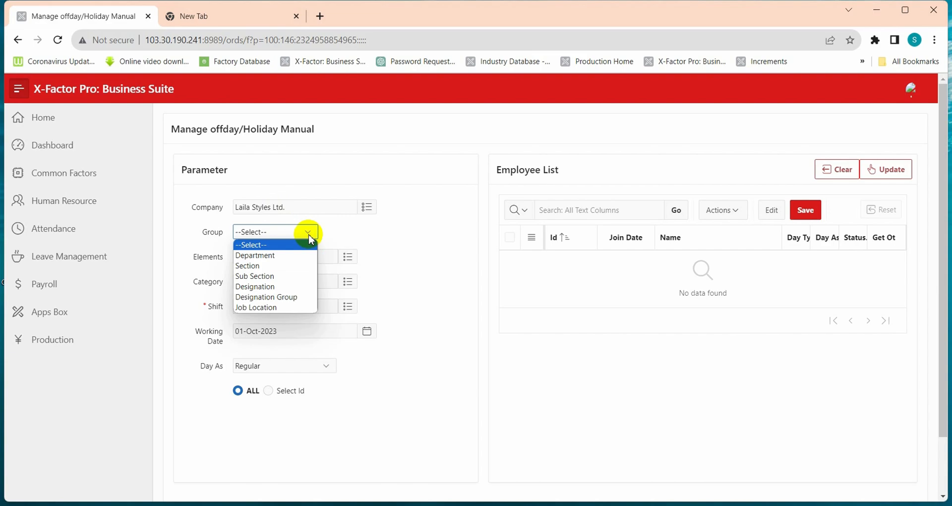
click(272, 278)
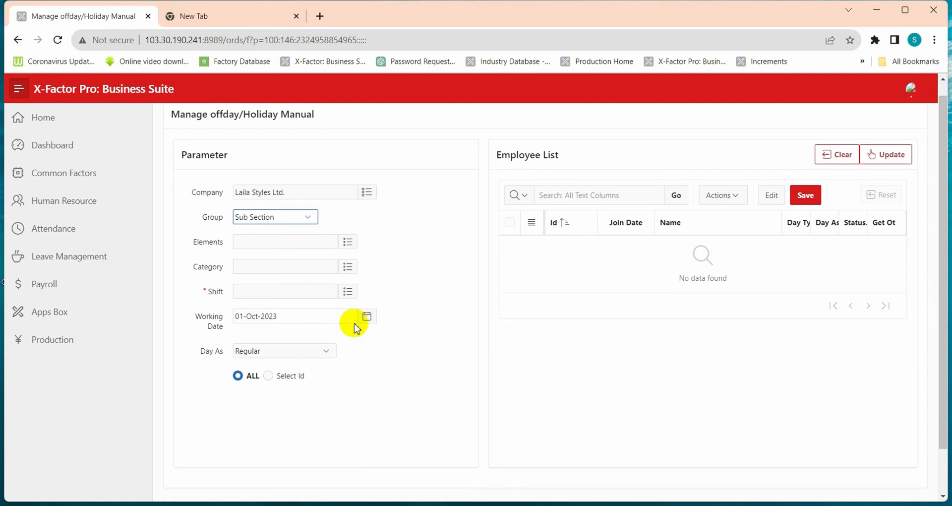
scroll(347, 320, down, 2)
click(320, 304)
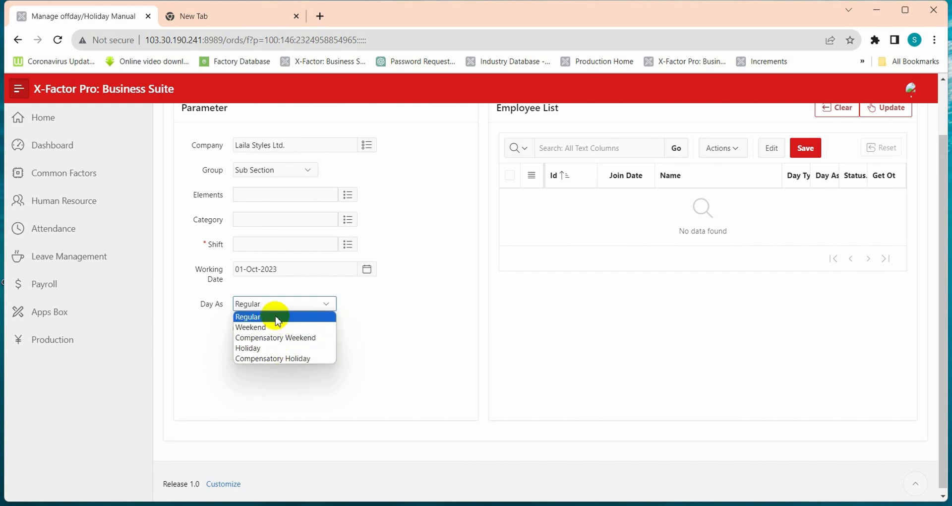
click(425, 271)
scroll(426, 270, up, 2)
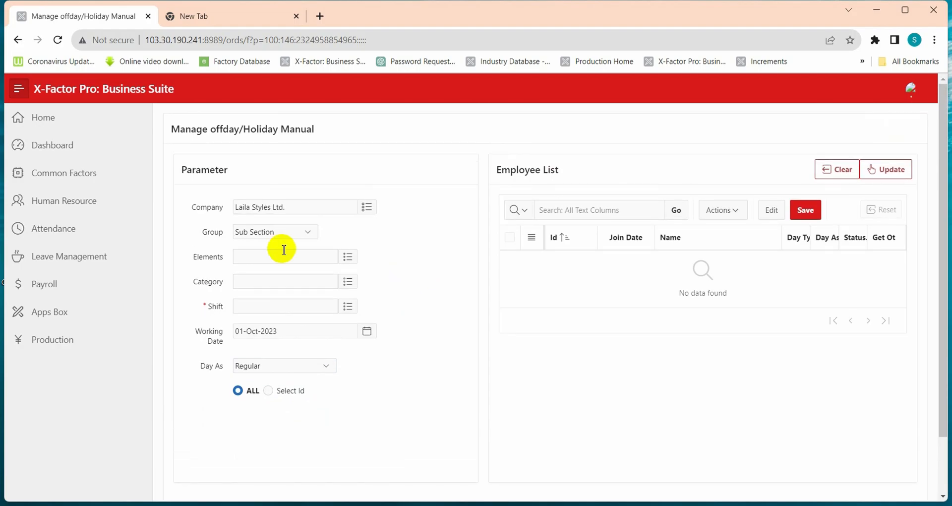
Leave the off-day page unsaved, open Sending Mail, and examine its Email To and Working Date fields
click(17, 41)
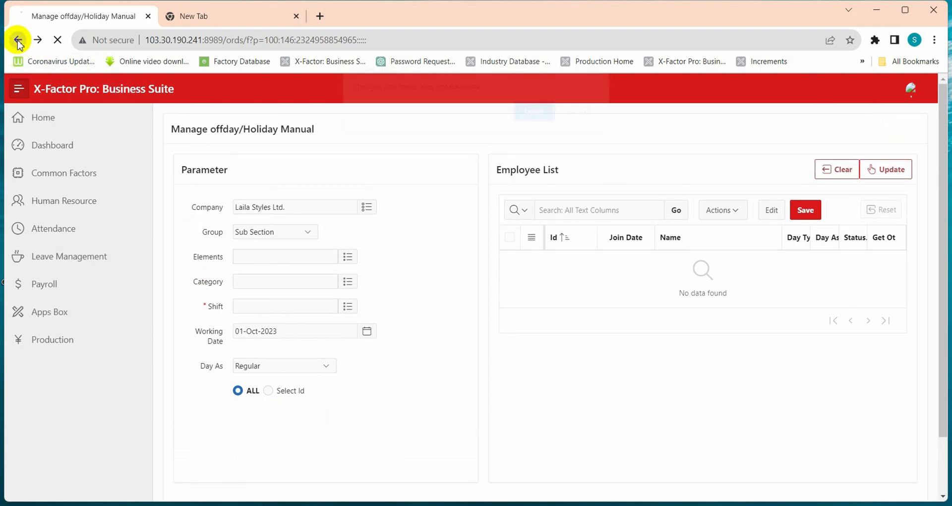
click(541, 115)
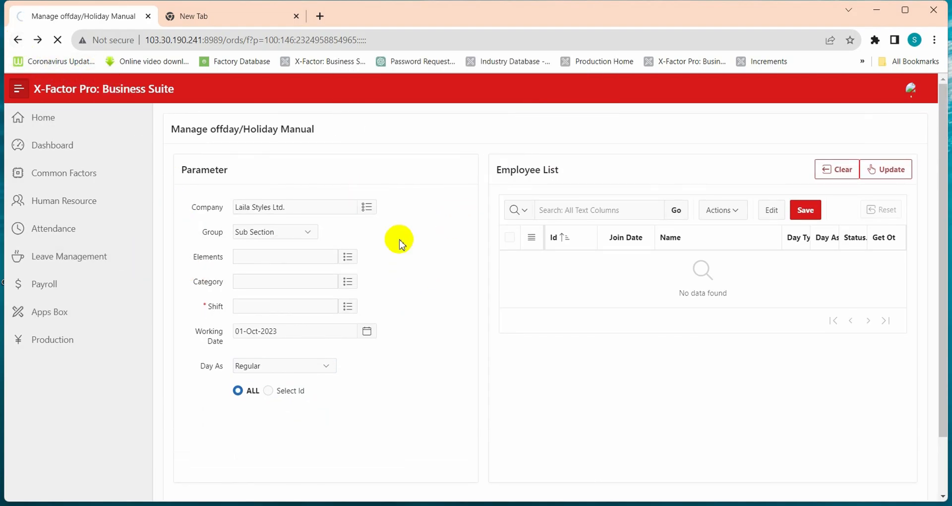
scroll(397, 253, down, 3)
scroll(397, 248, down, 1)
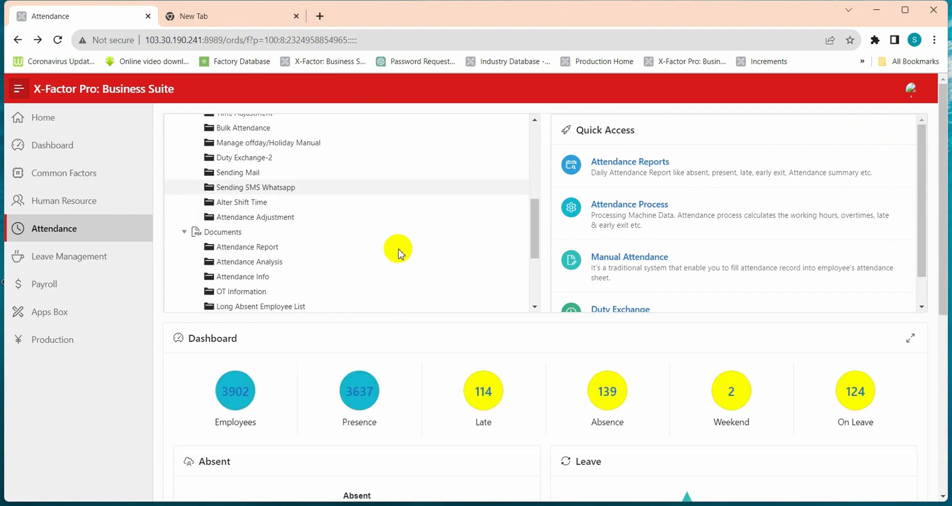
click(284, 172)
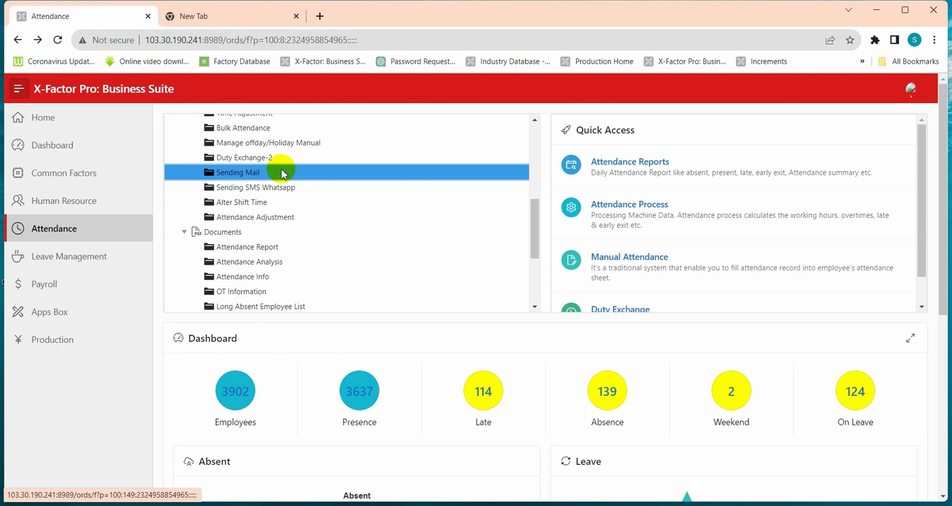
click(284, 173)
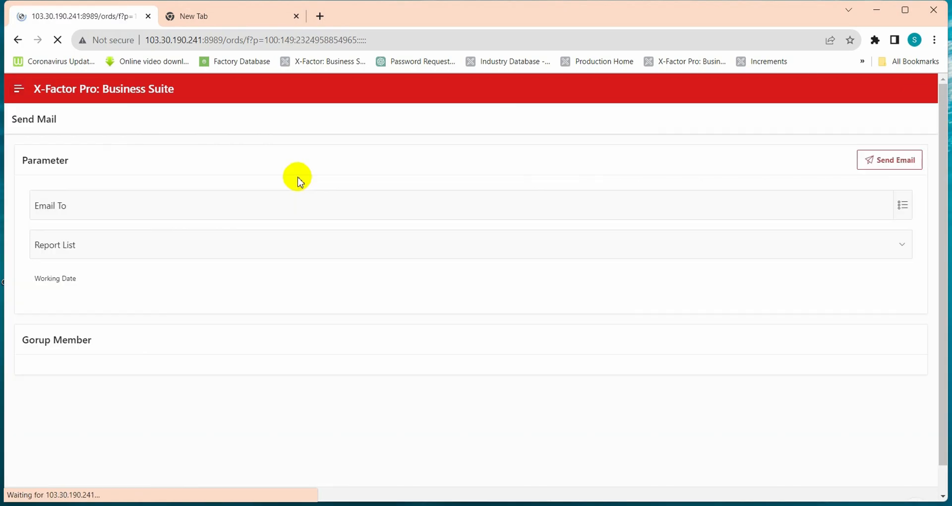
click(243, 204)
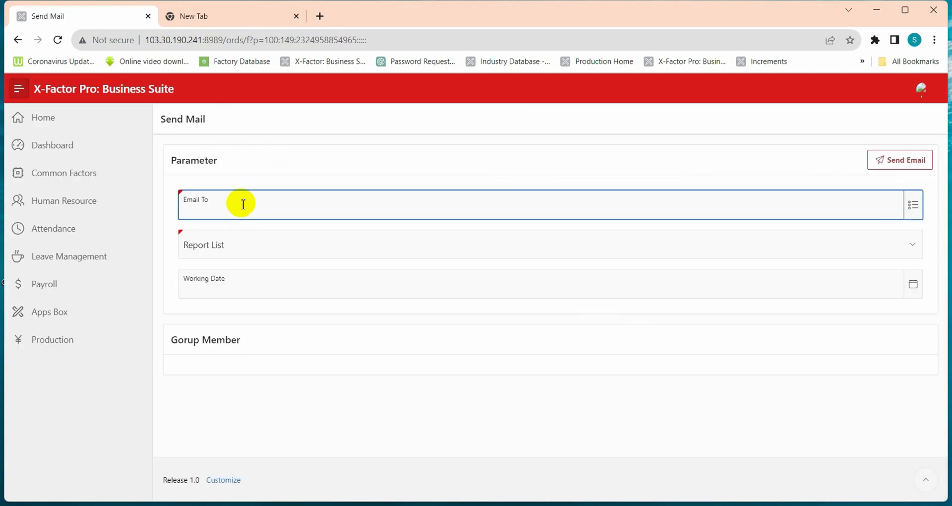
click(279, 287)
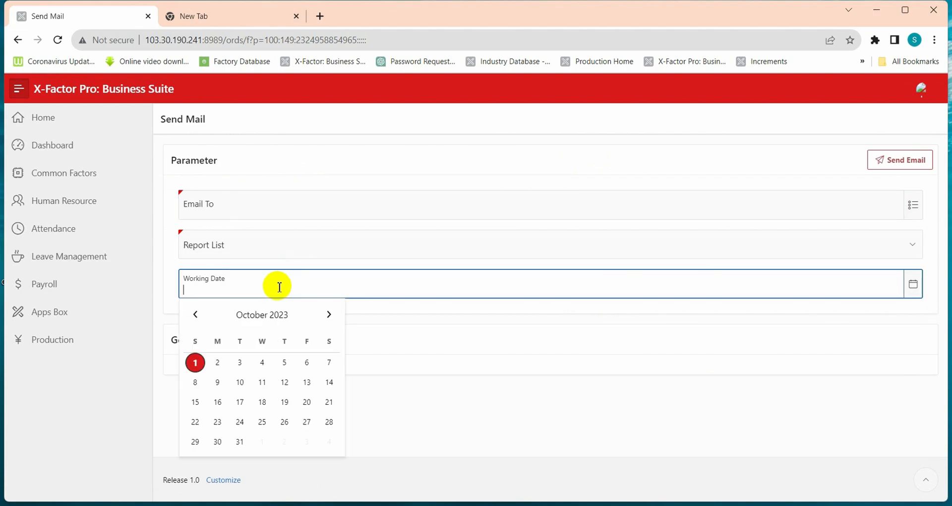
Return to the Attendance workspace list and open the Alter Shift Time page
click(18, 40)
scroll(372, 254, down, 4)
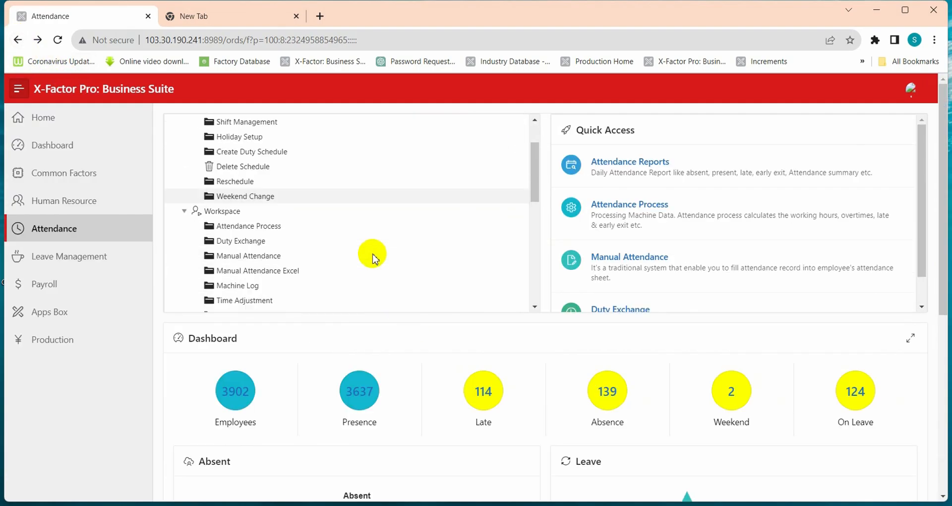
scroll(372, 254, down, 2)
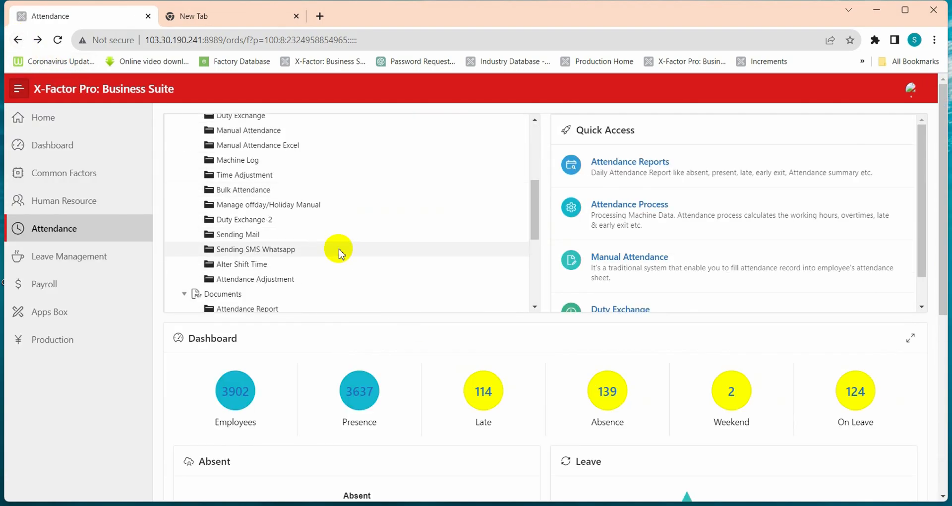
click(340, 253)
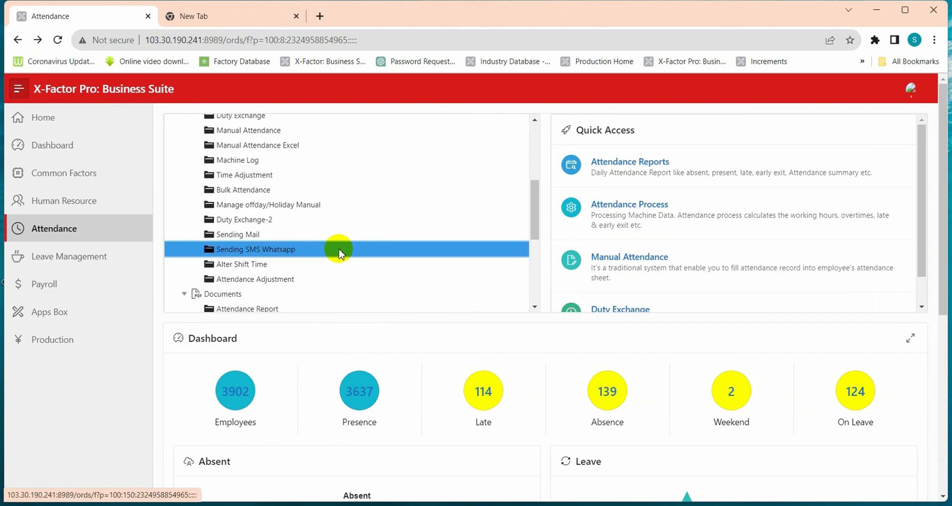
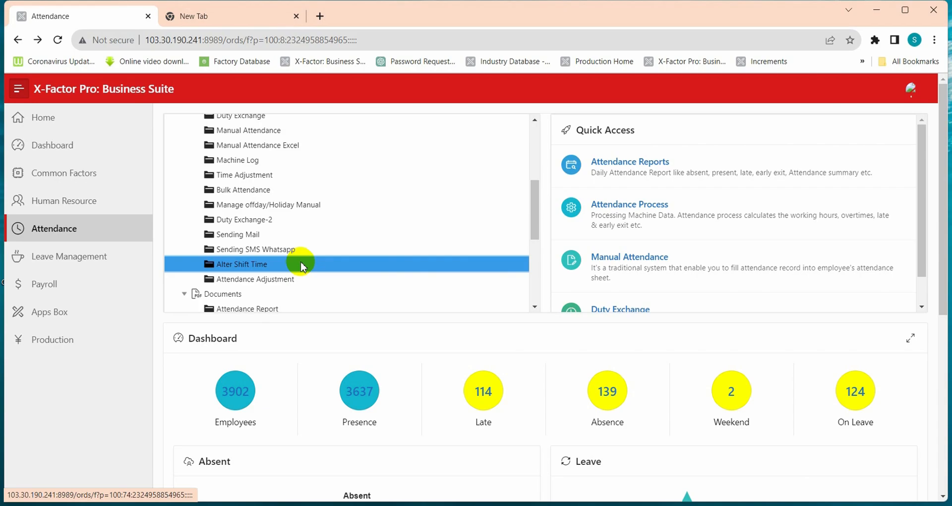
click(302, 265)
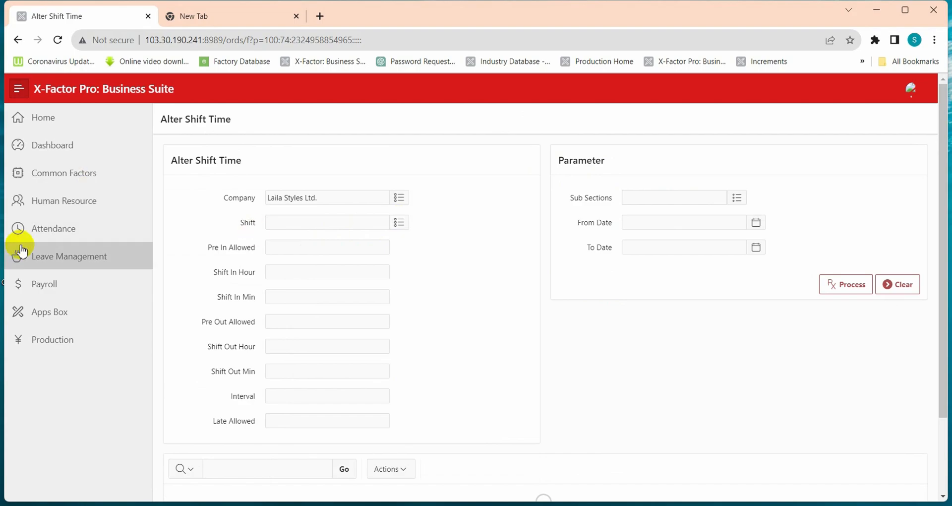
Go back to the Attendance module, look over its workspace and document entries, and open Attendance Report
click(19, 39)
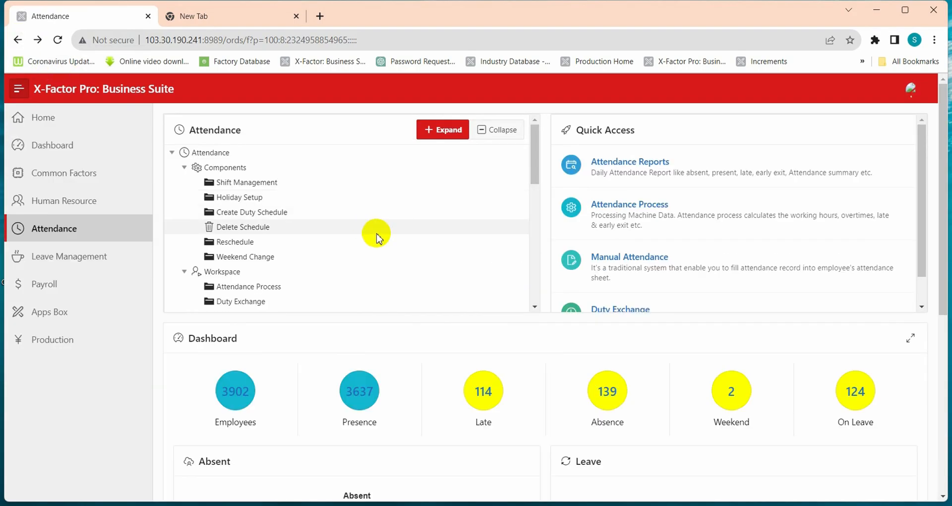
scroll(377, 238, down, 7)
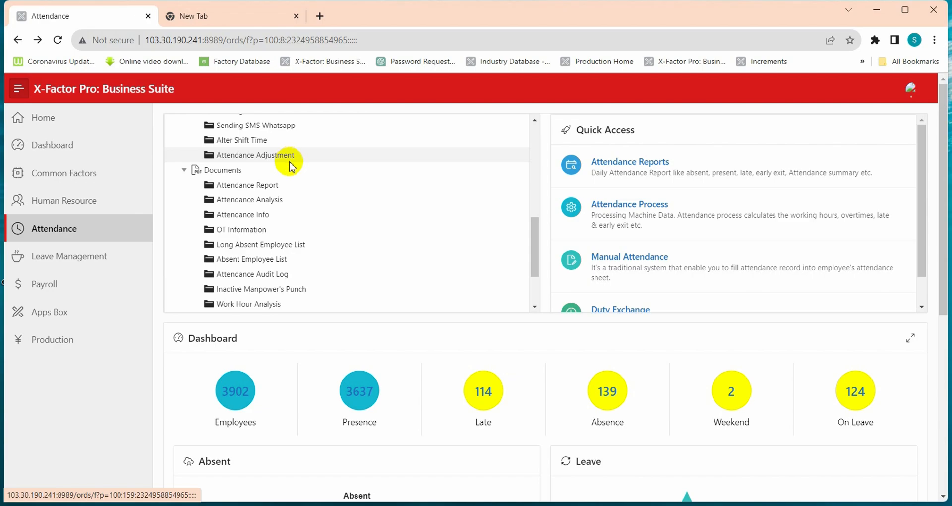
scroll(292, 166, up, 3)
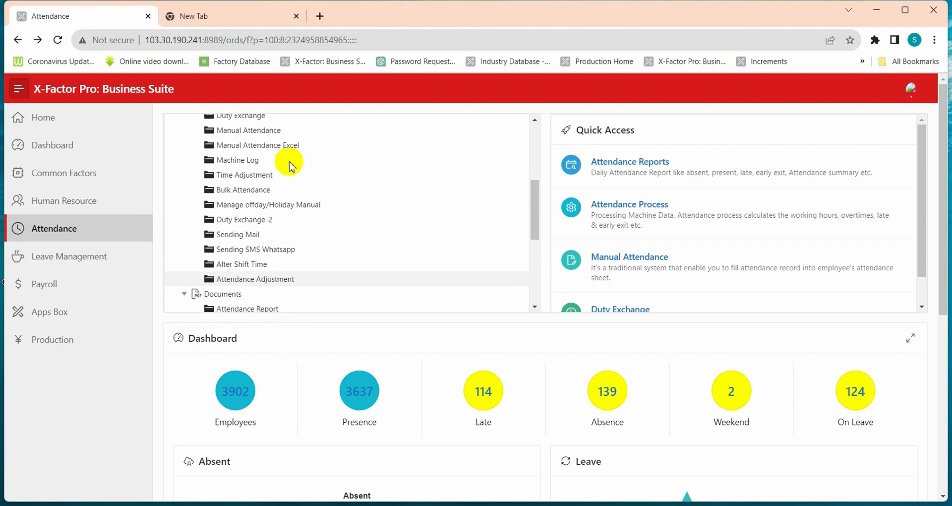
scroll(291, 166, down, 1)
scroll(292, 166, down, 4)
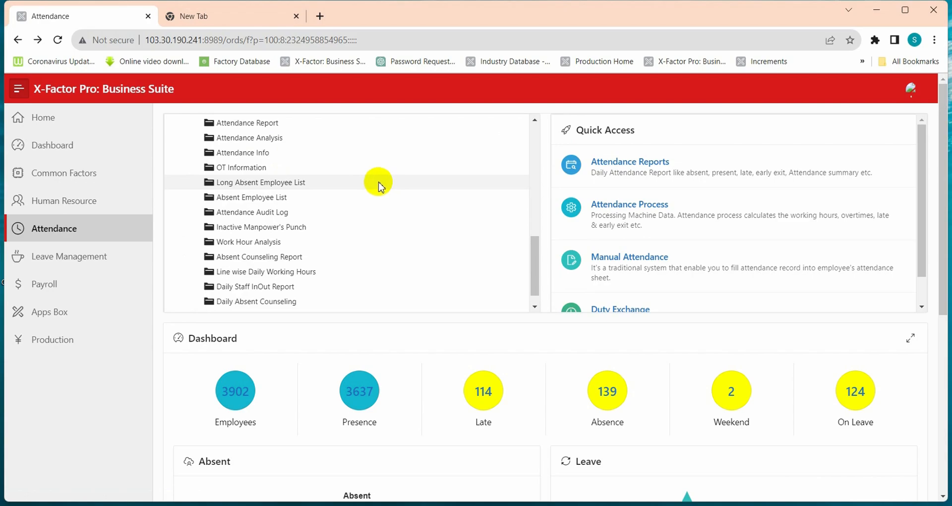
scroll(377, 184, up, 1)
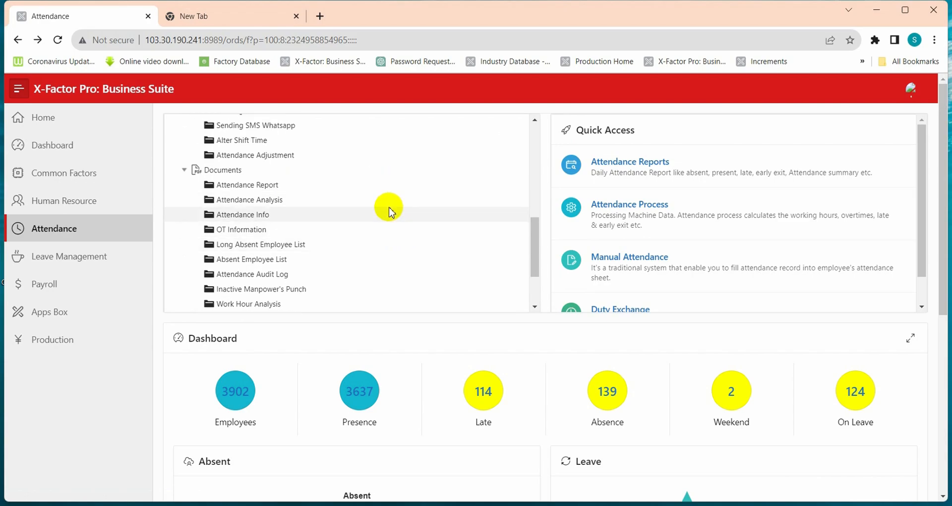
click(356, 188)
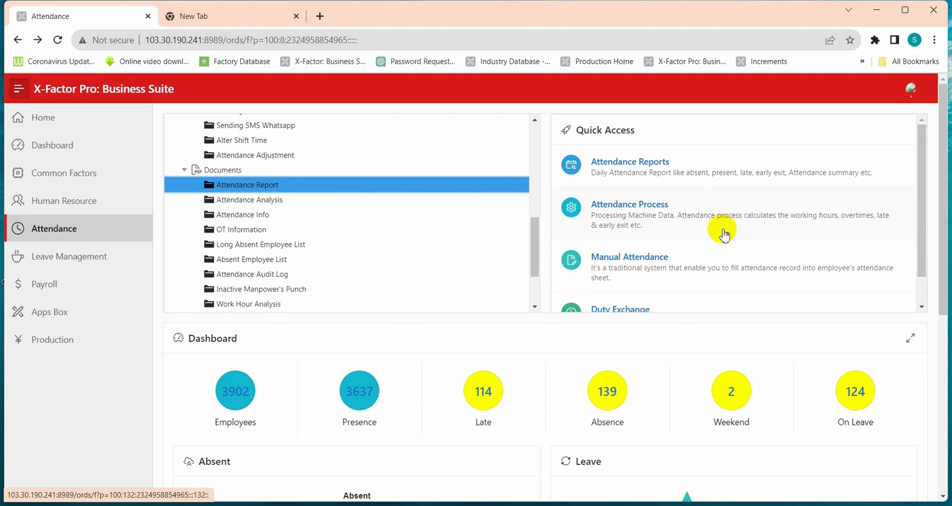
click(276, 189)
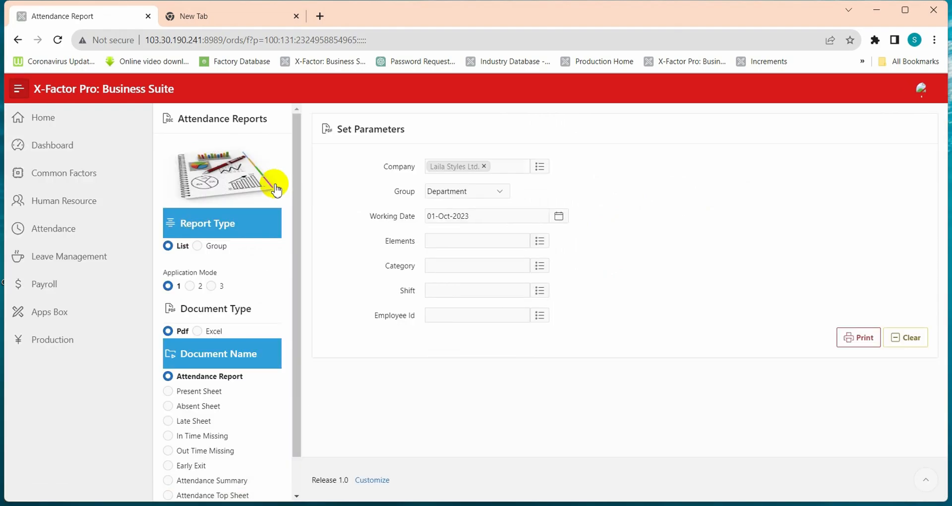
Set the attendance report's working date to 02-Jan-2023
click(477, 212)
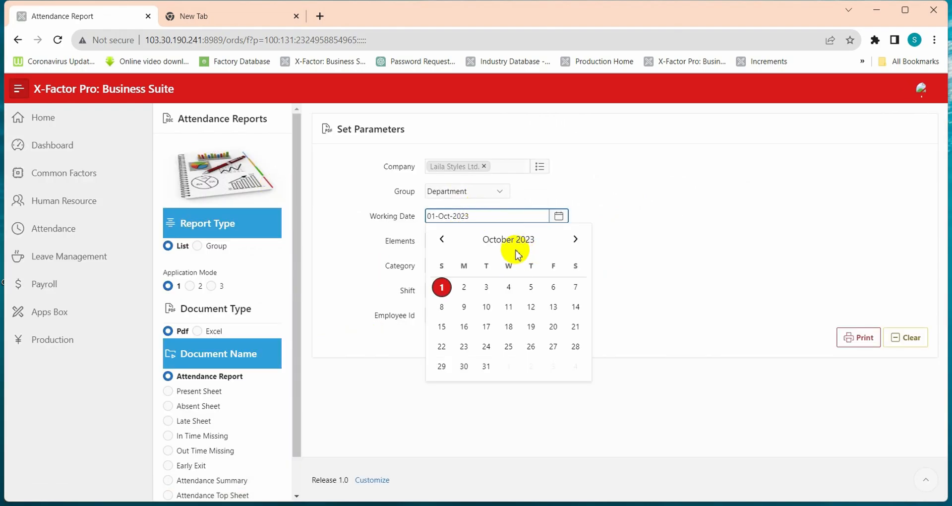
click(503, 240)
click(446, 271)
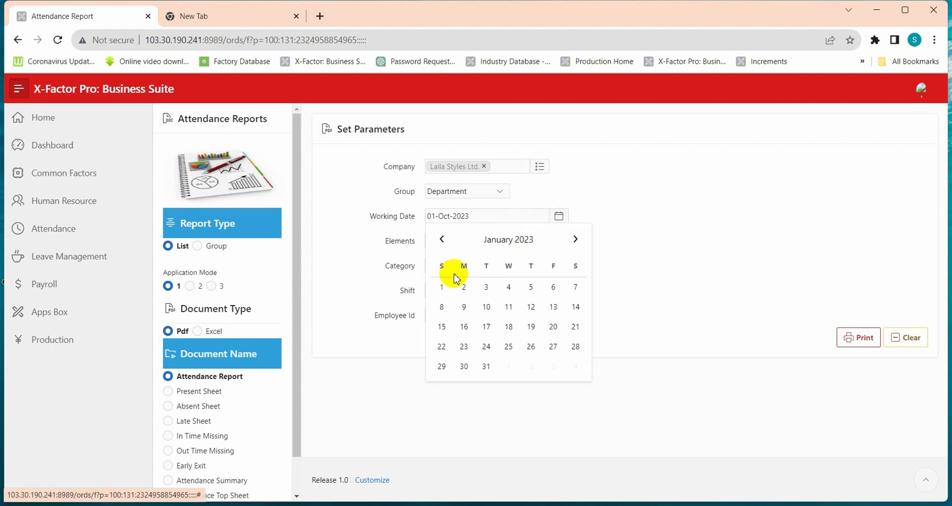
click(464, 293)
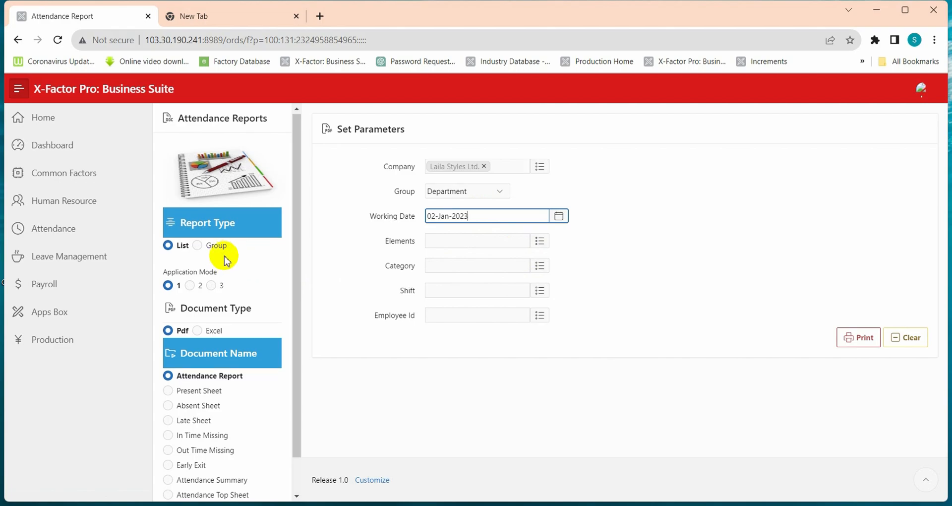
Print the Attendance Report as a PDF list with application mode 1, look it over, and close it
scroll(223, 261, down, 1)
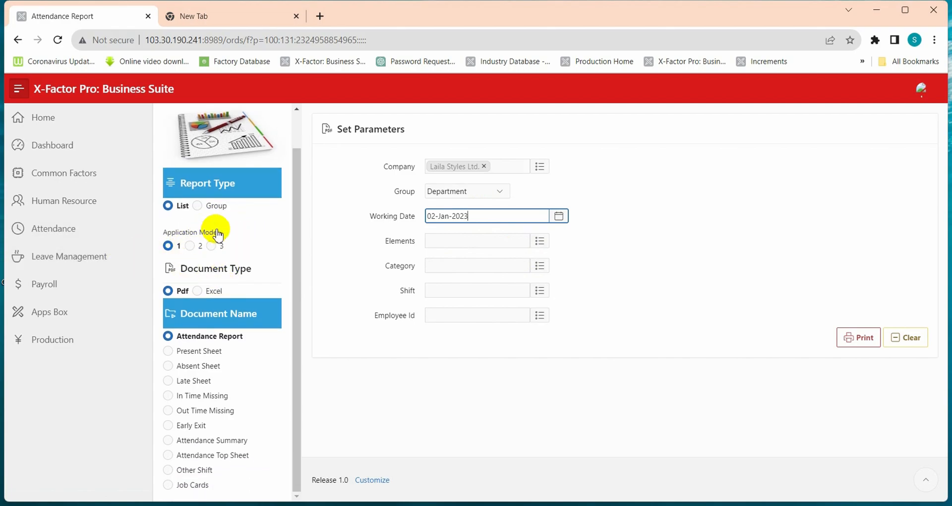
click(196, 249)
click(170, 245)
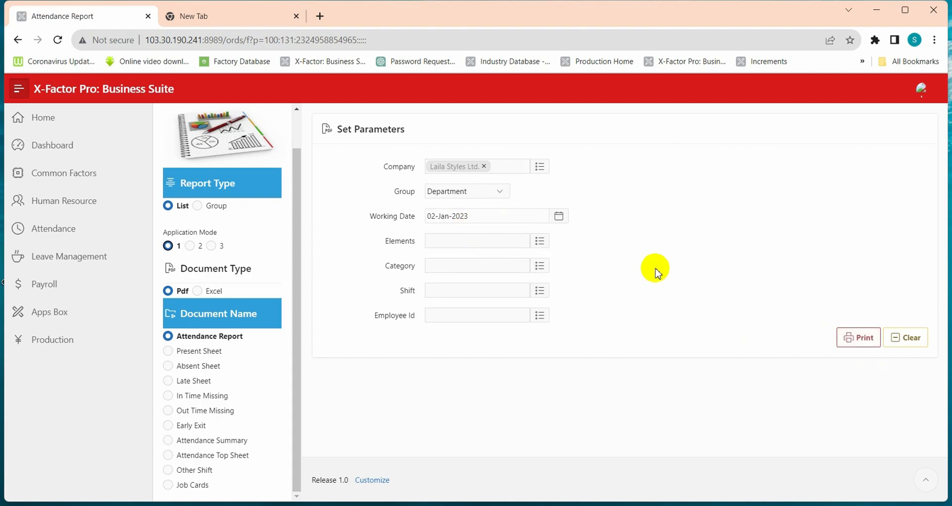
click(852, 337)
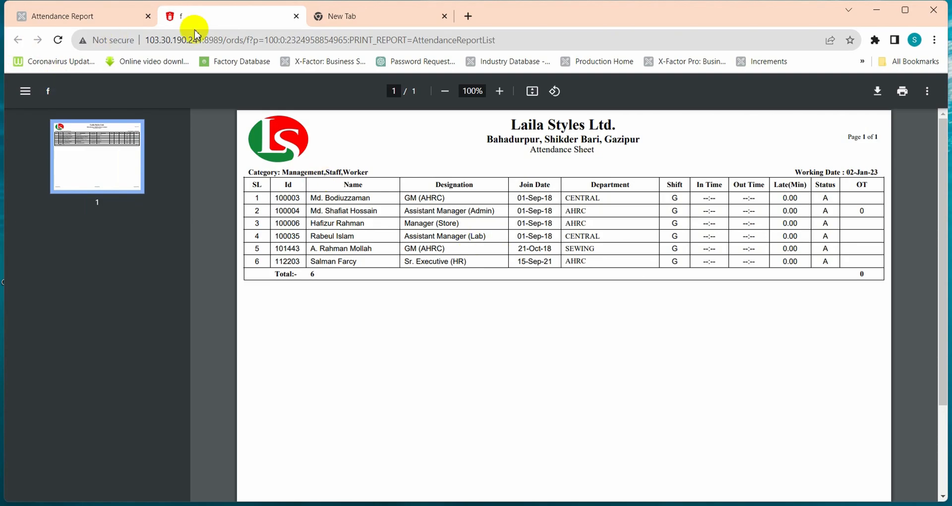
click(296, 18)
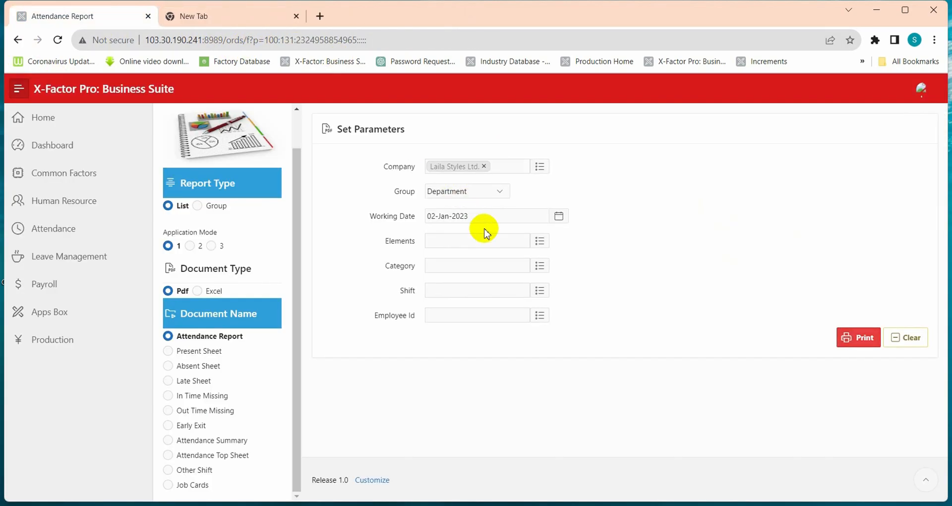
Set the working date to 02-Jan-2022, print the Attendance Report list again, review its columns, and close it
click(488, 217)
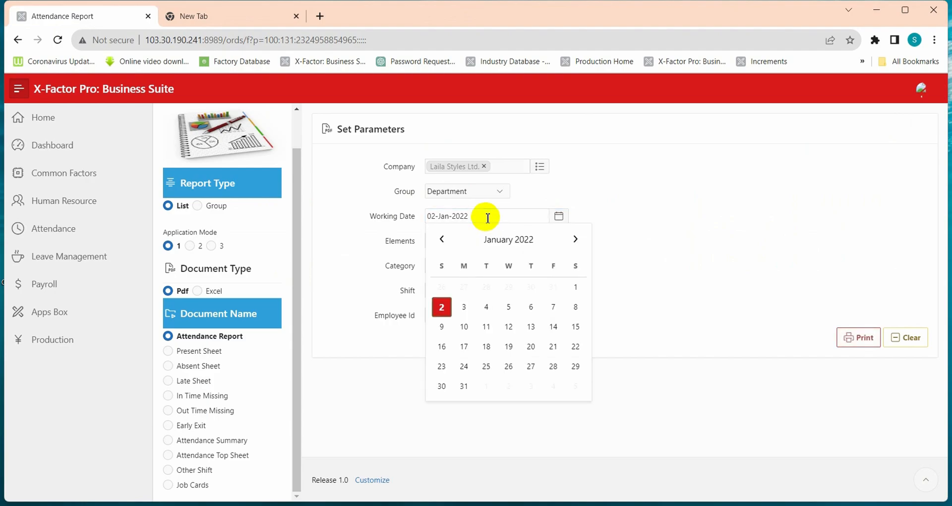
click(488, 217)
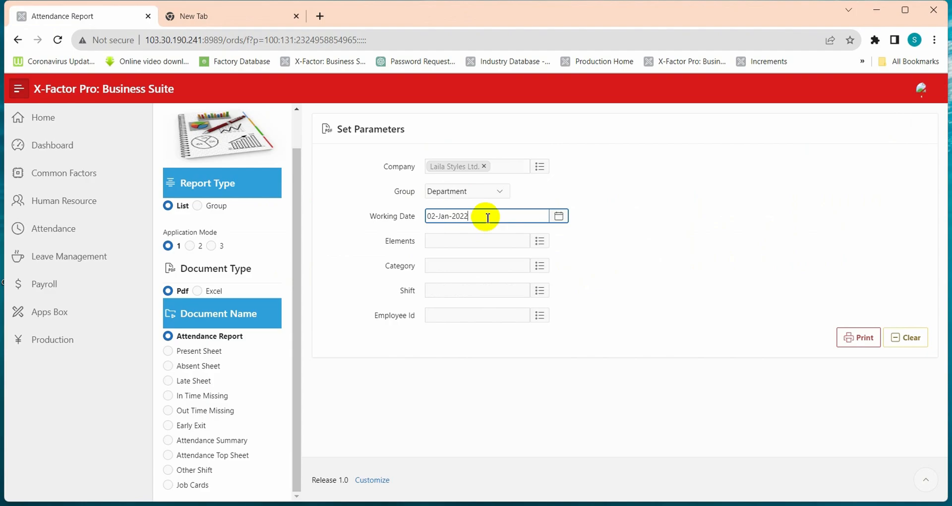
click(861, 339)
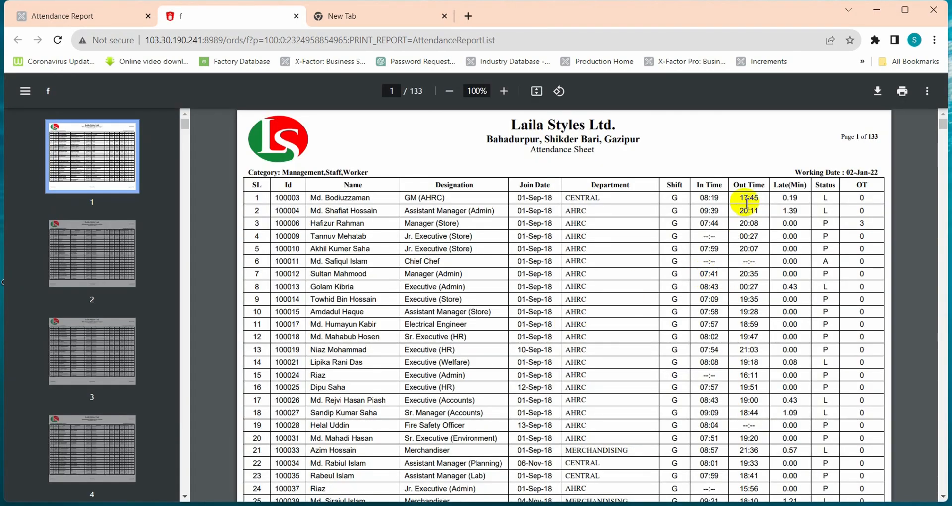
scroll(776, 291, up, 2)
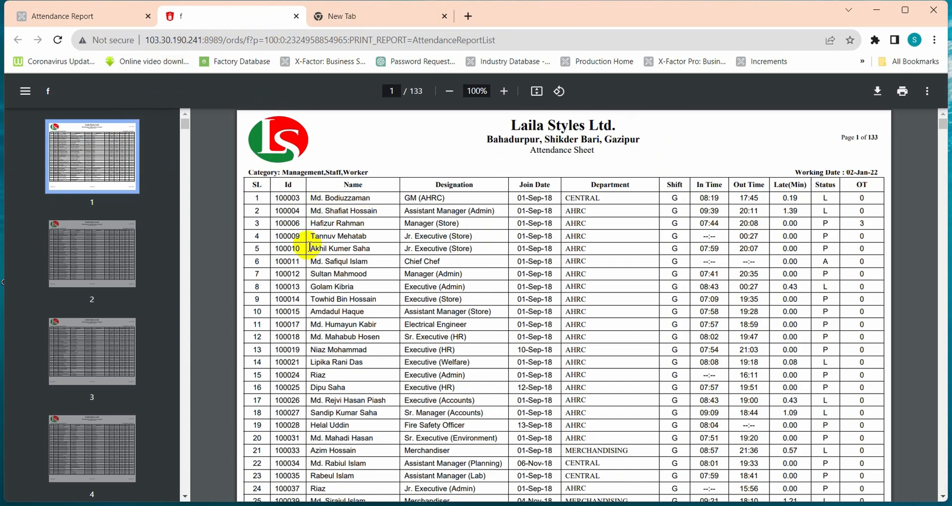
key(ctrl+w)
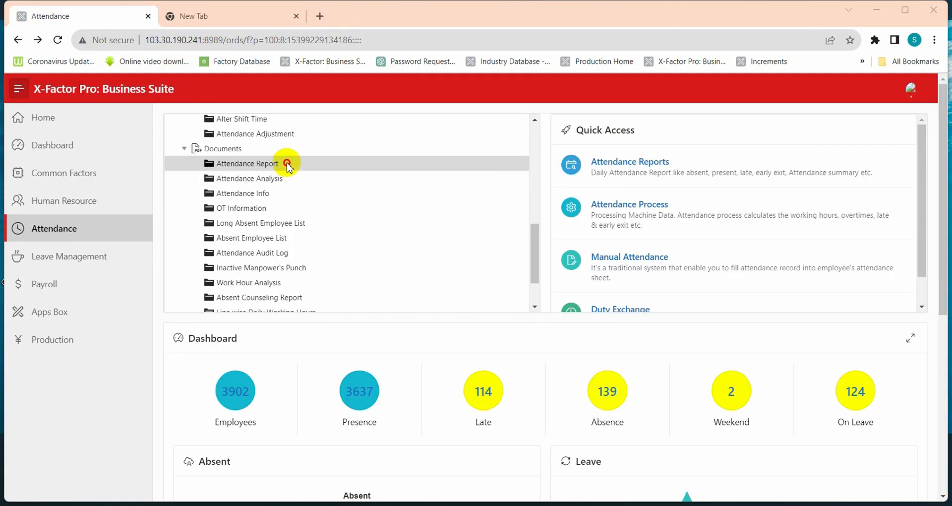
Reopen Attendance Report from the Attendance documents and go through the Present Sheet, Absent Sheet and Late Sheet choices
click(287, 165)
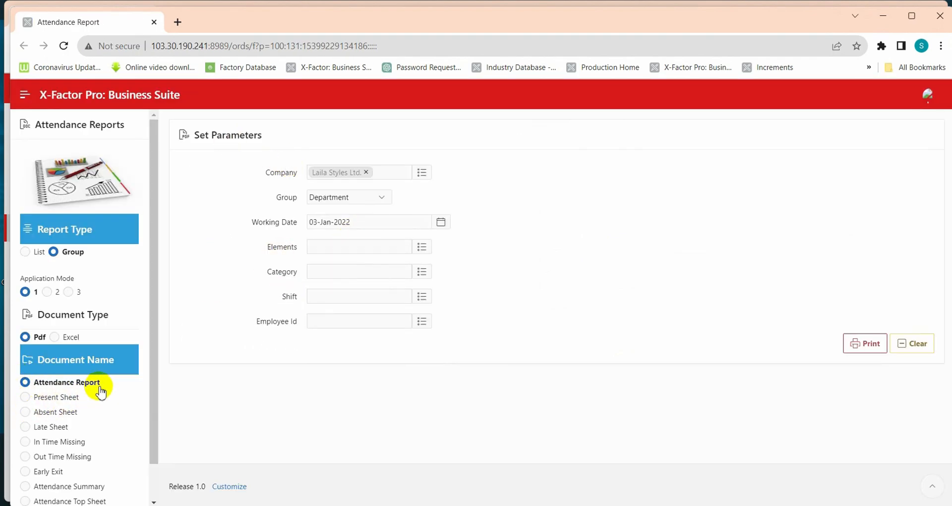
click(67, 399)
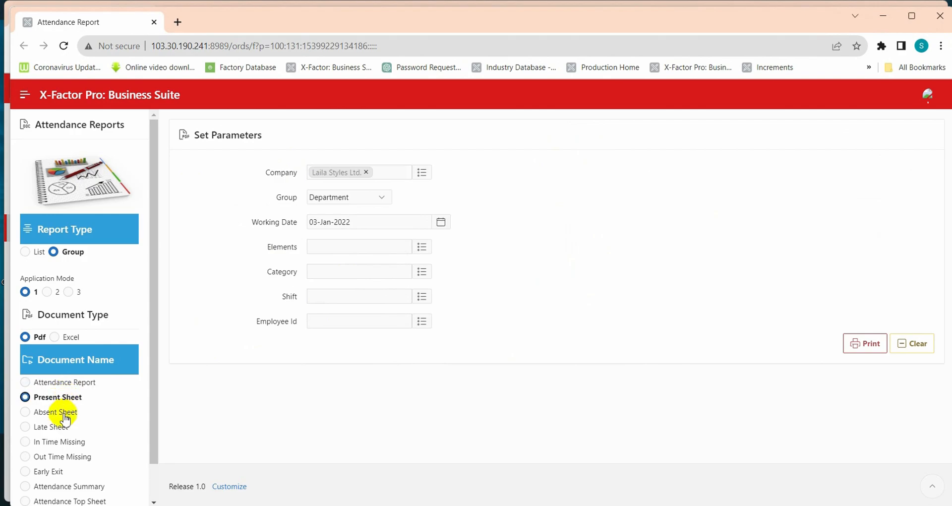
click(61, 414)
click(54, 428)
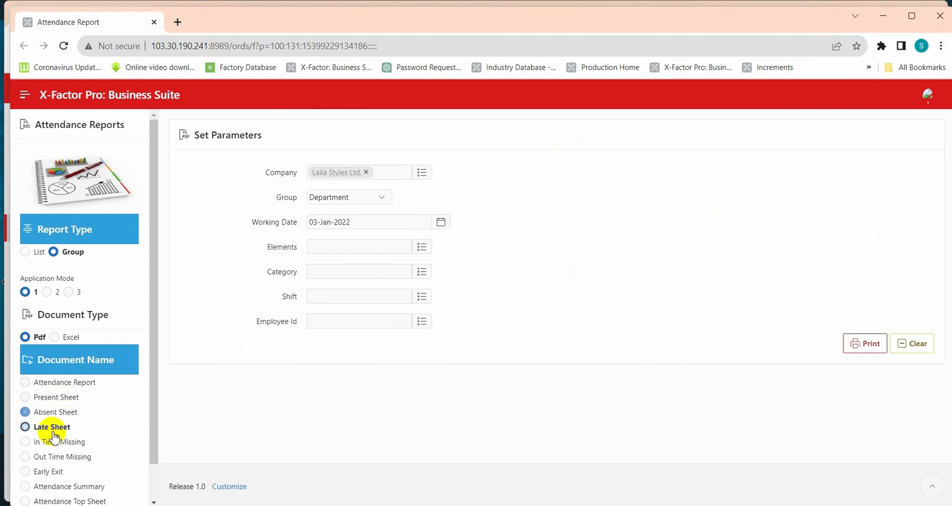
click(65, 412)
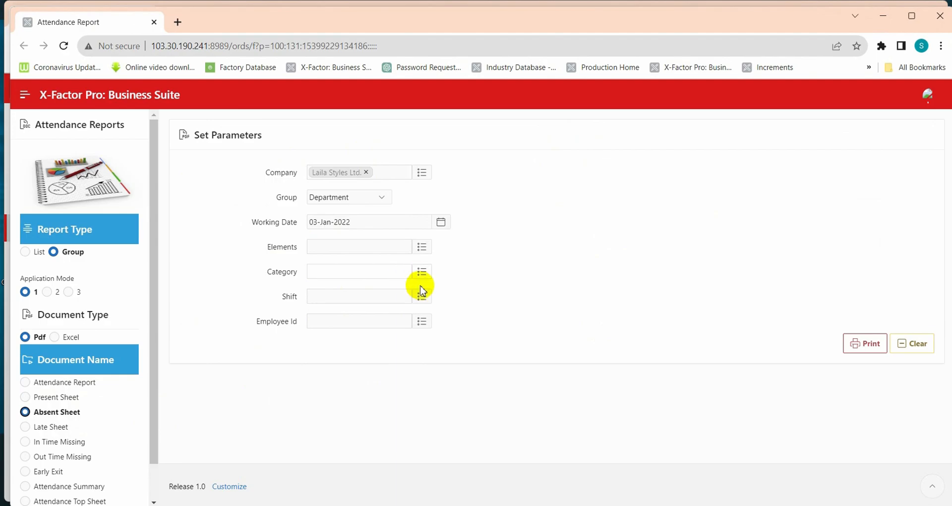
Open the Employee Id suggestions and the Employee Info selection dialog, and close them without selecting anyone
click(406, 325)
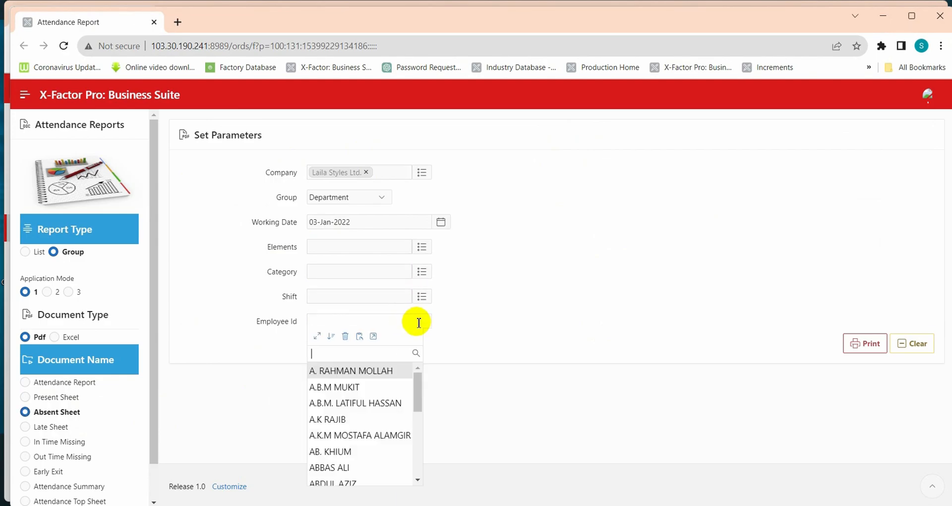
click(446, 319)
click(422, 321)
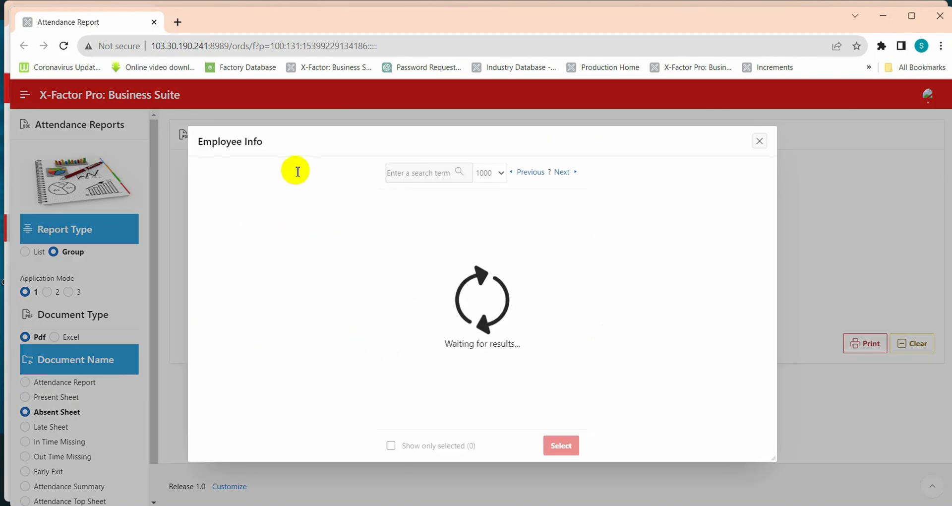
click(759, 142)
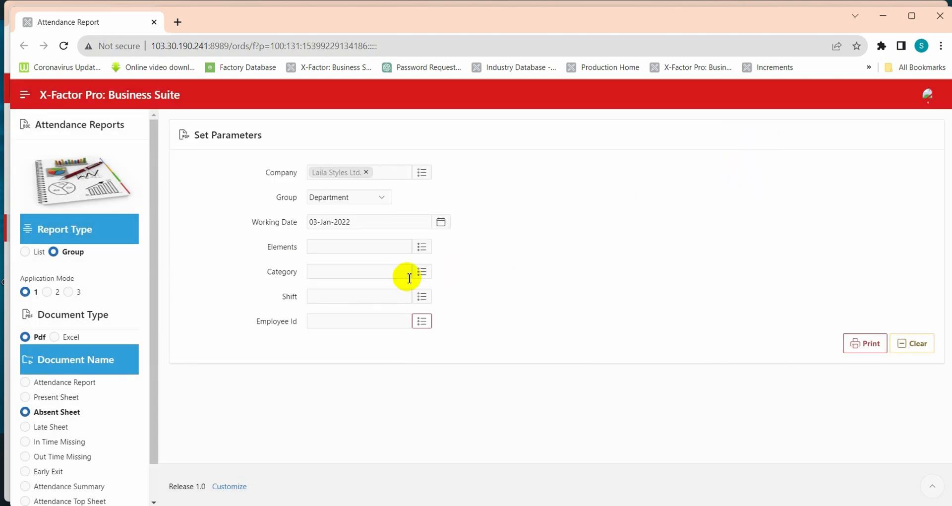
Print the department-grouped Absent Sheet for 03-Jan-2022 as PDF, review it, and return to the report parameters
click(64, 383)
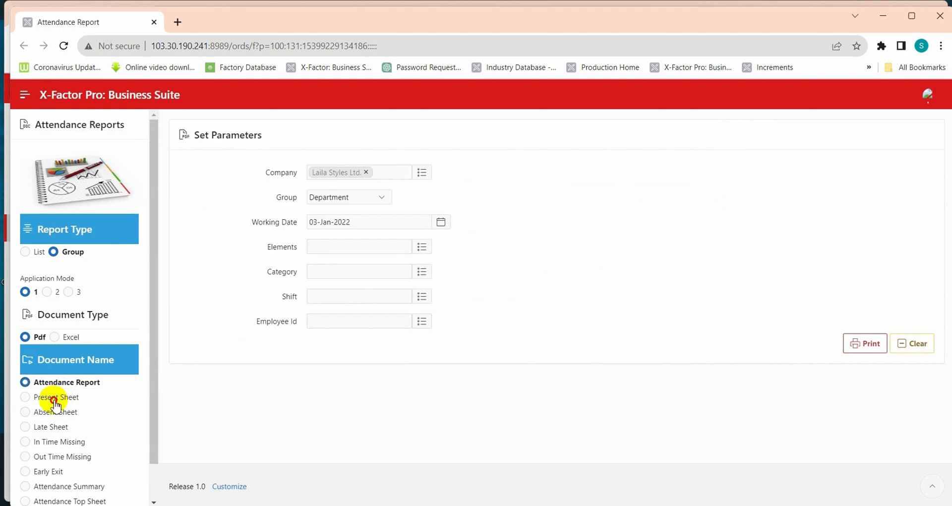
click(54, 399)
click(64, 412)
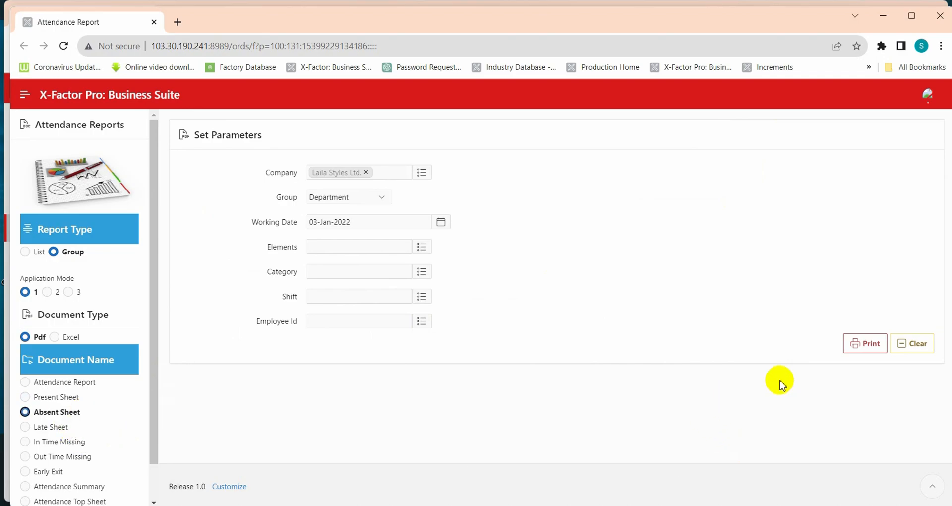
click(871, 347)
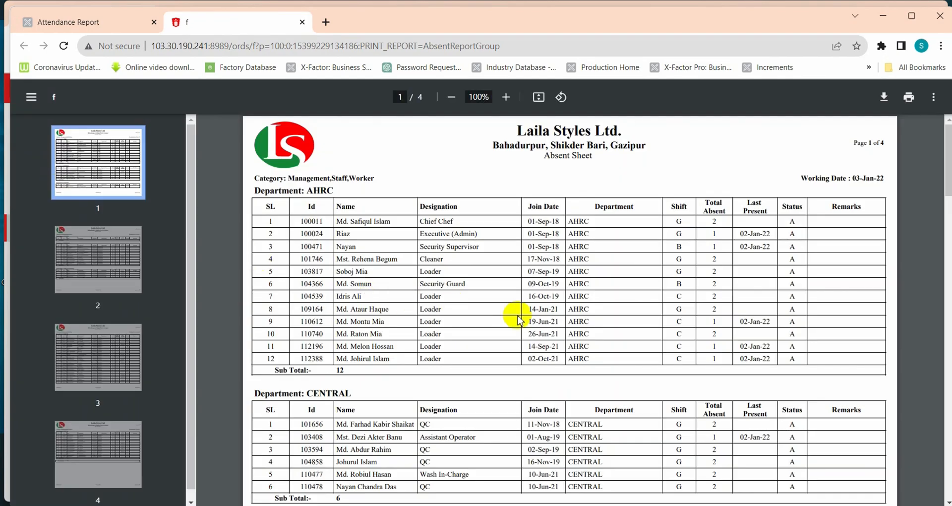
scroll(600, 302, down, 1)
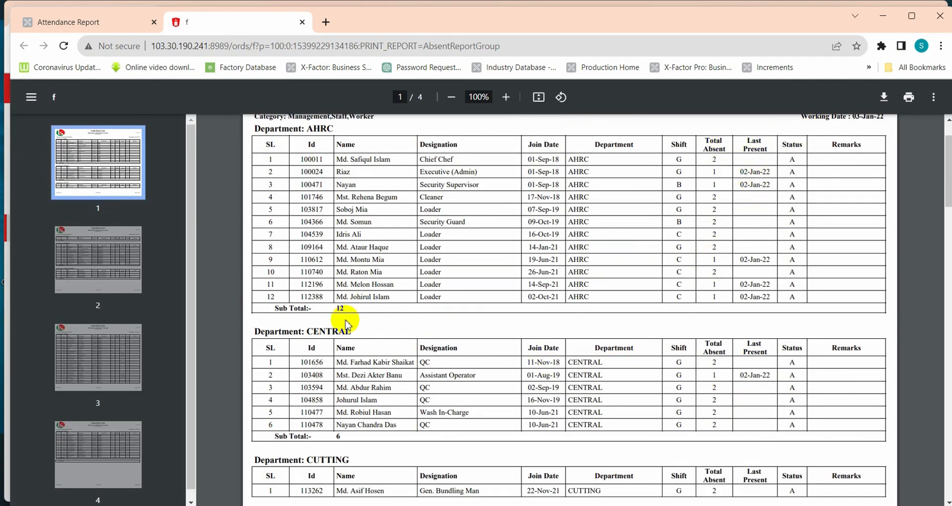
click(78, 22)
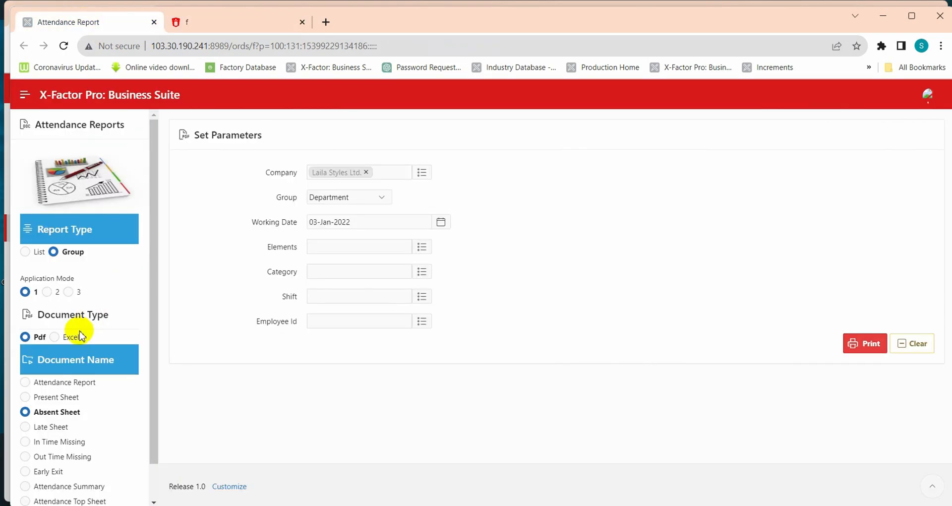
Print the department-grouped Late Sheet for 03-Jan-2022 as PDF and close the generated report
click(46, 427)
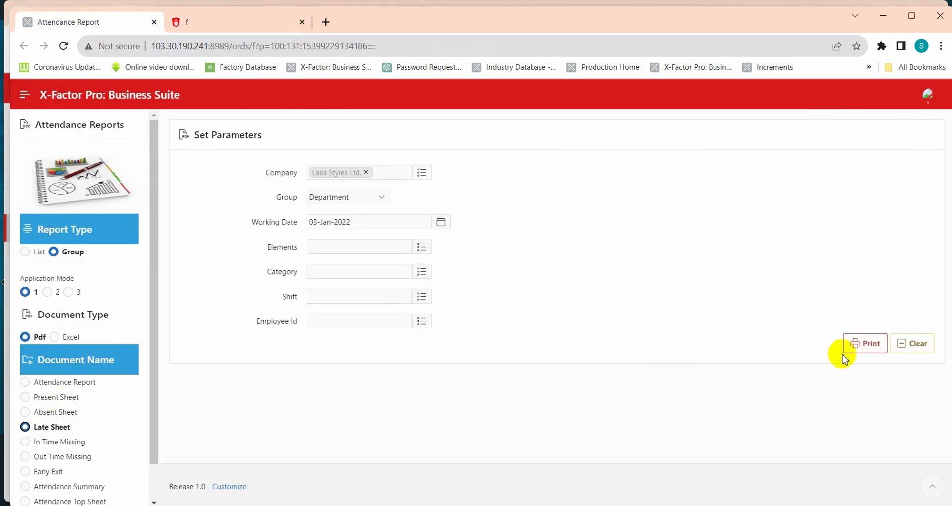
click(866, 342)
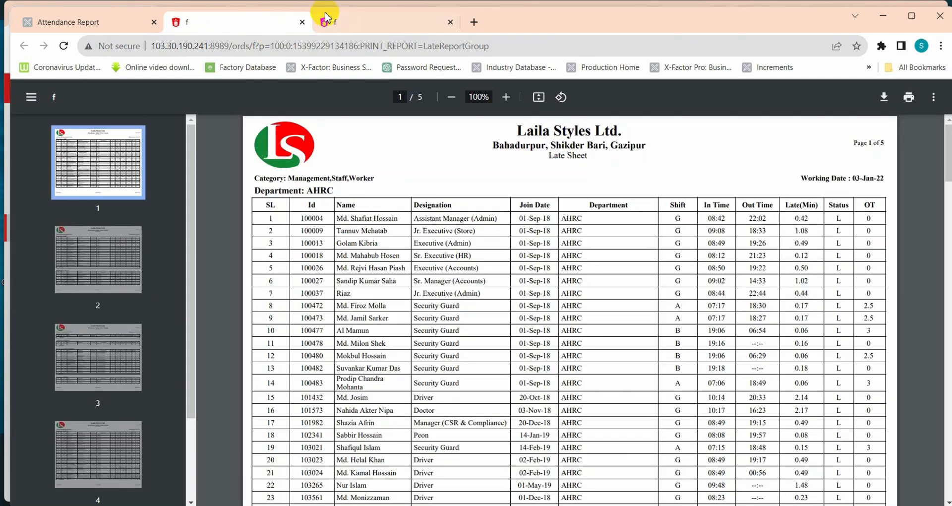
click(302, 21)
Print the department-grouped In Time Missing report for 03-Jan-2022, look at it, and close the generated report
scroll(134, 355, down, 1)
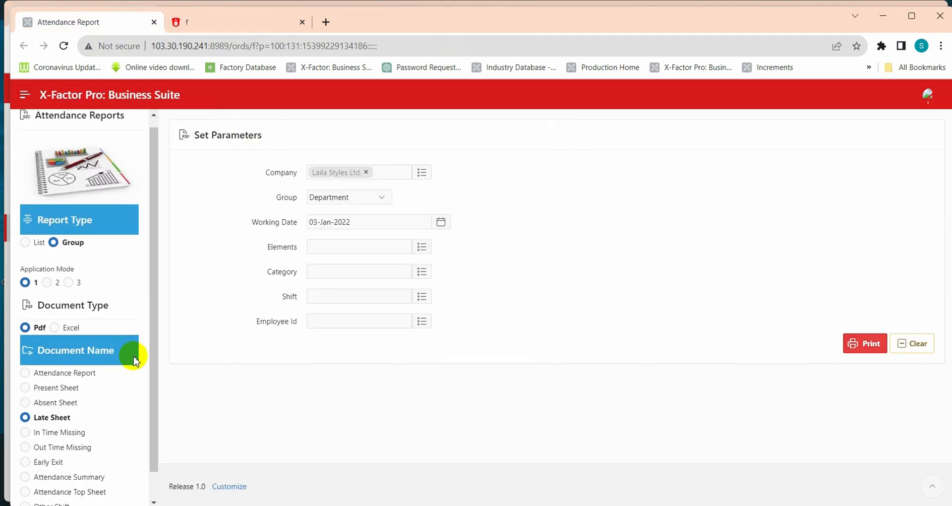
click(69, 404)
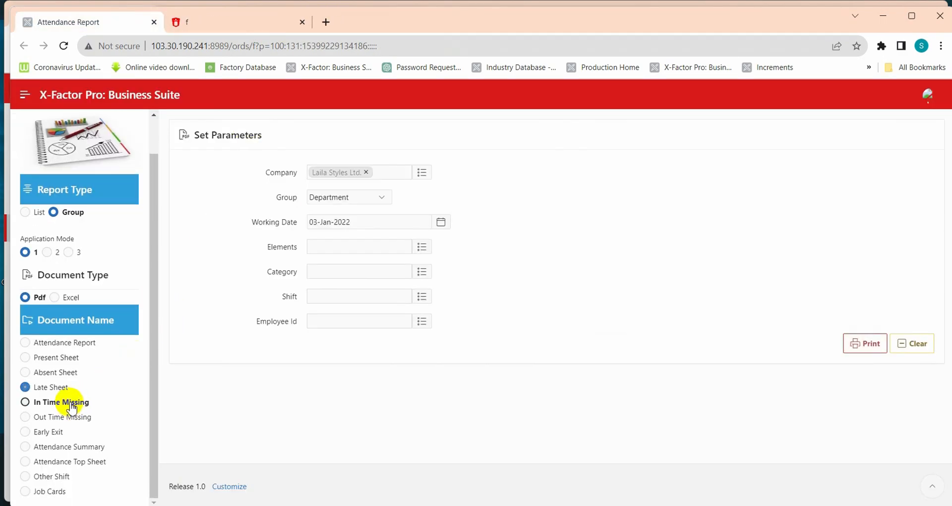
click(860, 350)
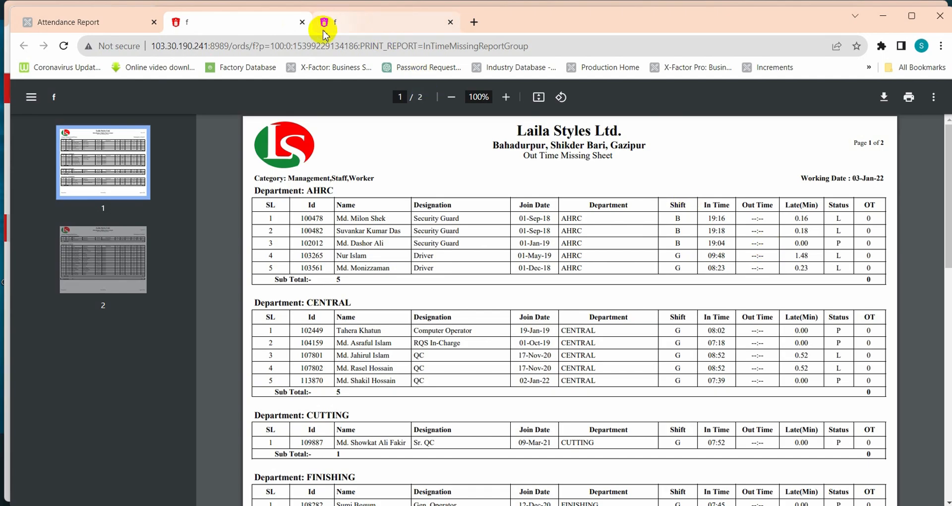
click(77, 22)
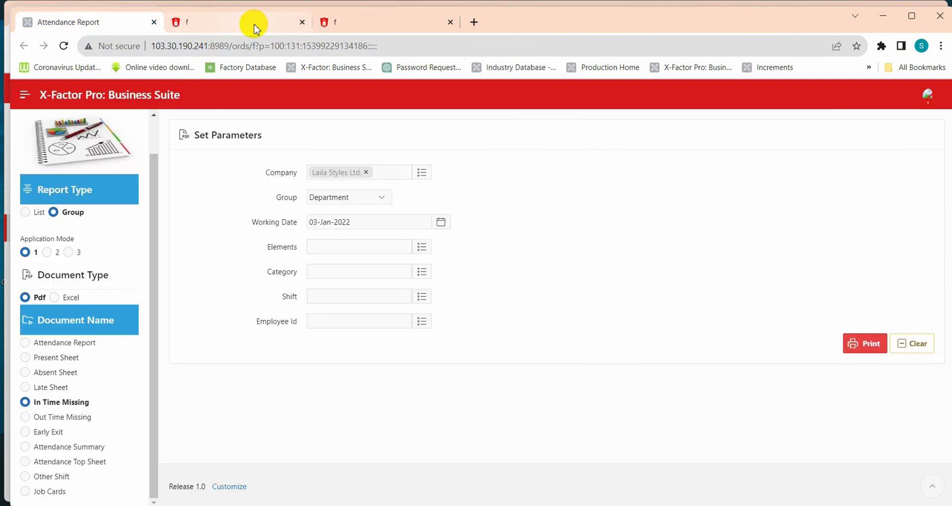
click(302, 22)
Print the department-grouped Early Exit report for 03-Jan-2022, look it over, and close the generated report
click(67, 420)
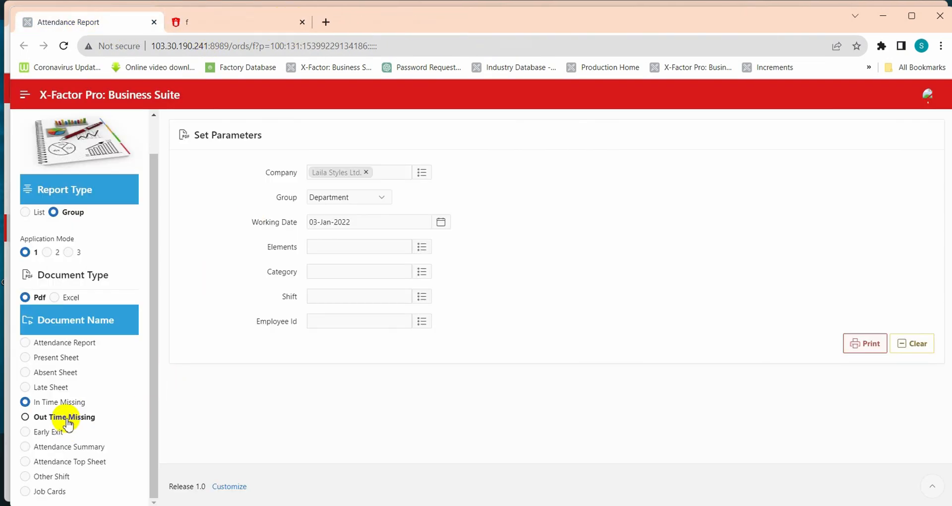
click(56, 433)
click(861, 345)
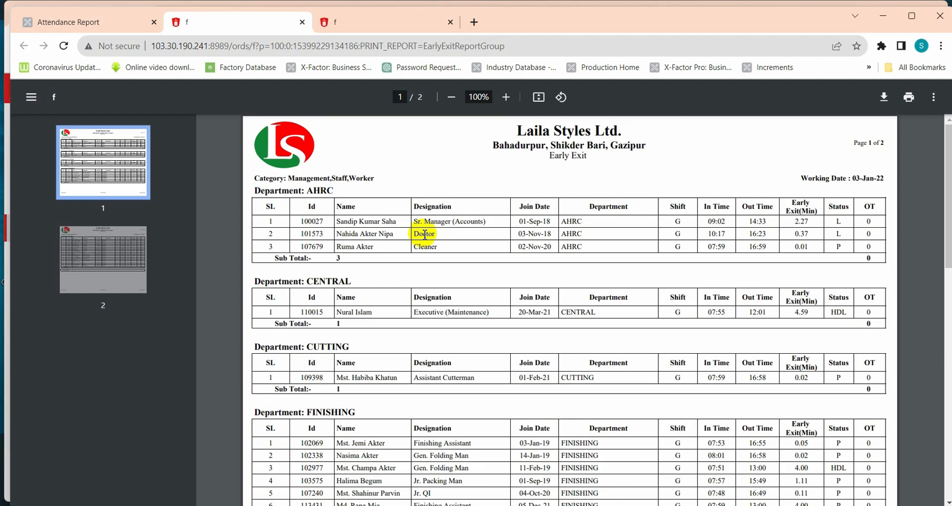
click(301, 23)
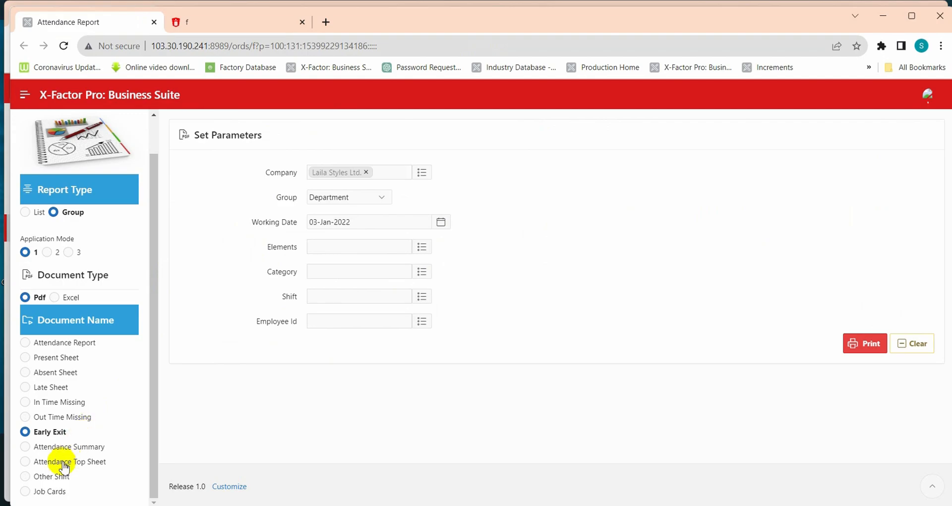
Look at the Attendance Top Sheet choice and print the Attendance Summary for 03-Jan-2022 as PDF
click(75, 447)
click(75, 462)
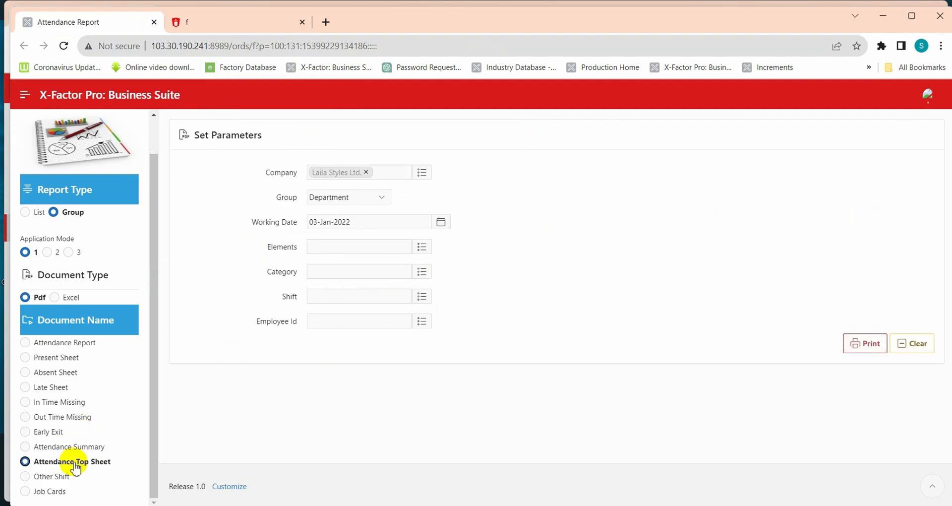
click(74, 447)
click(861, 344)
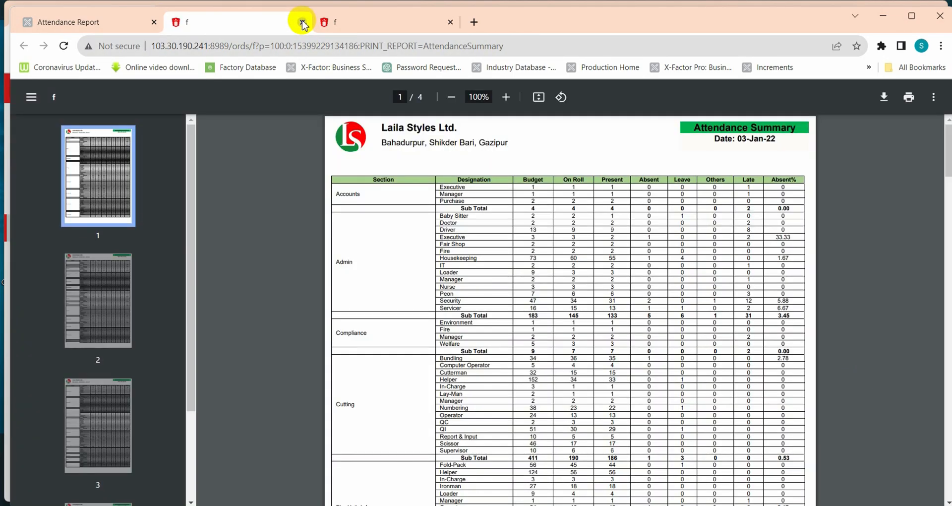
Close the Attendance Summary and print one employee's Job Card as PDF for 01-Jan-2022 to 31-Jan-2022, finding the employee by ID
click(301, 23)
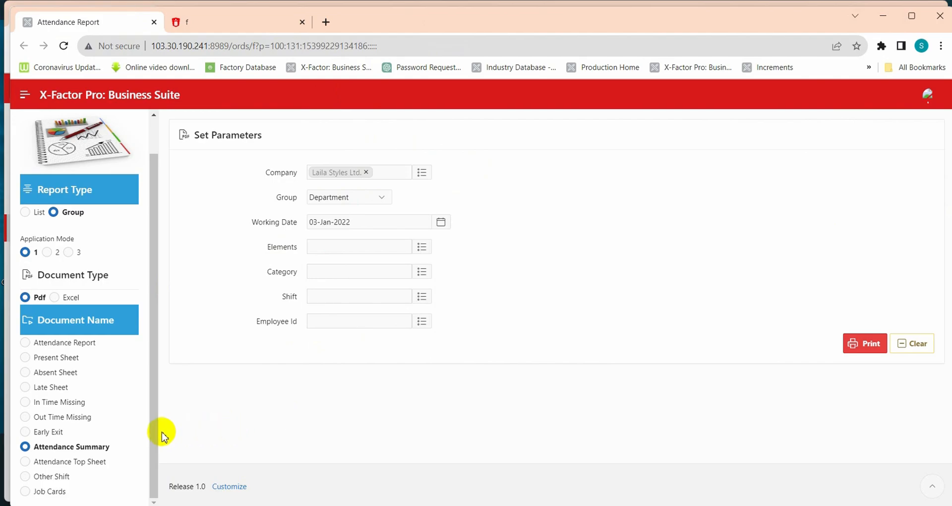
click(44, 493)
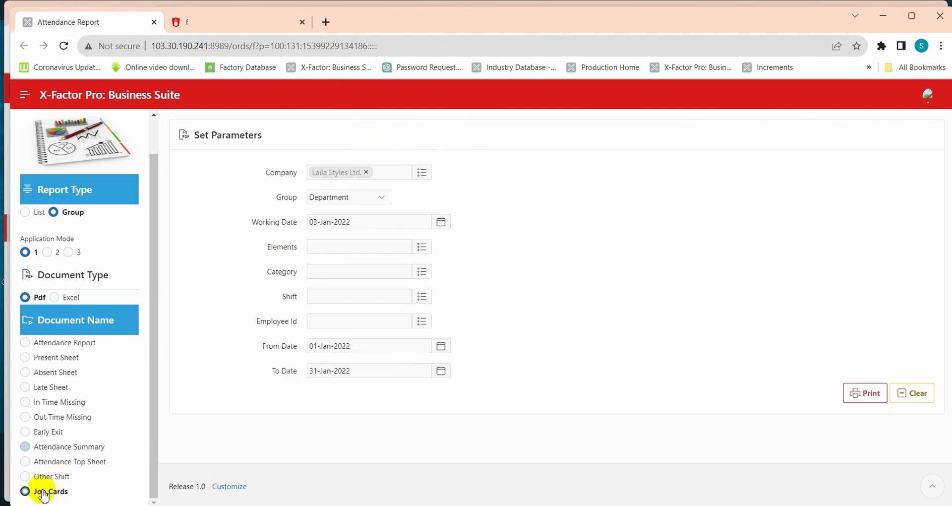
click(423, 322)
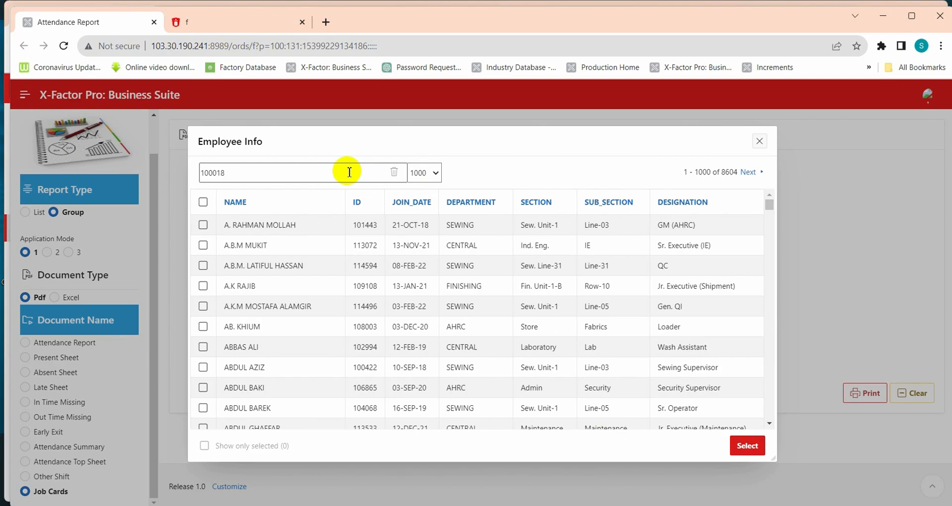
key(Return)
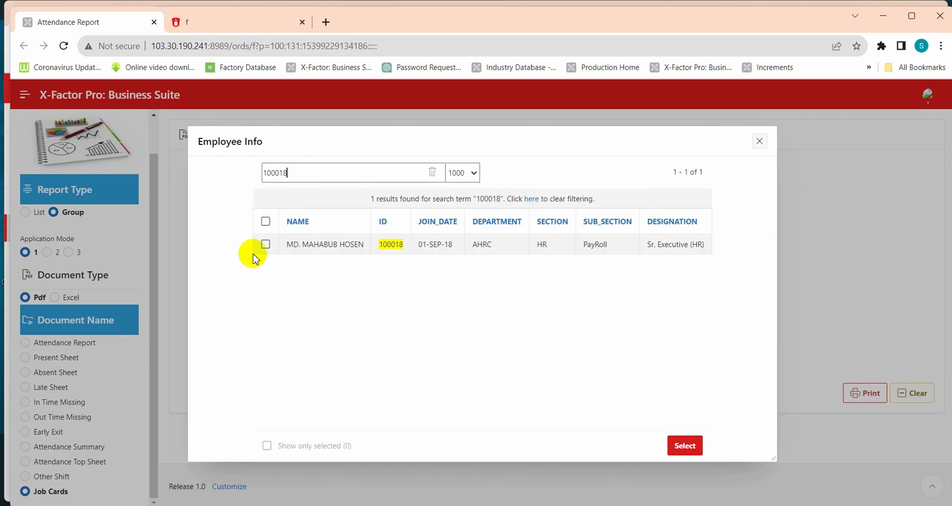
click(265, 244)
click(685, 446)
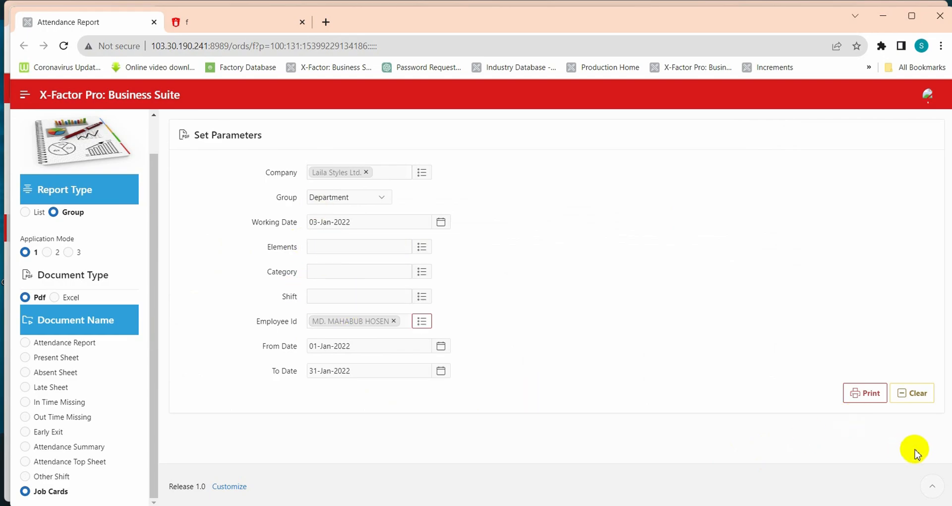
click(871, 394)
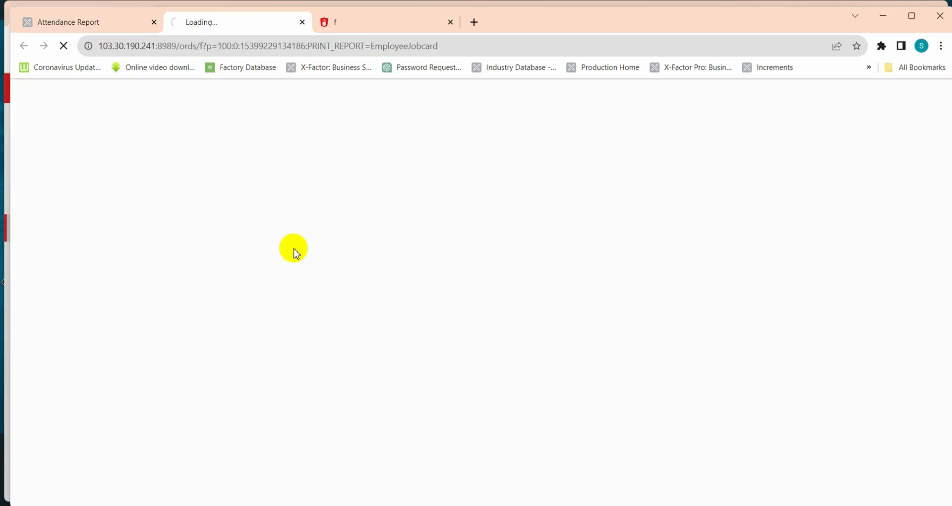
Look over the employee's January 2022 Job Card, including the ID and daily attendance rows, and close the generated report
scroll(527, 248, down, 2)
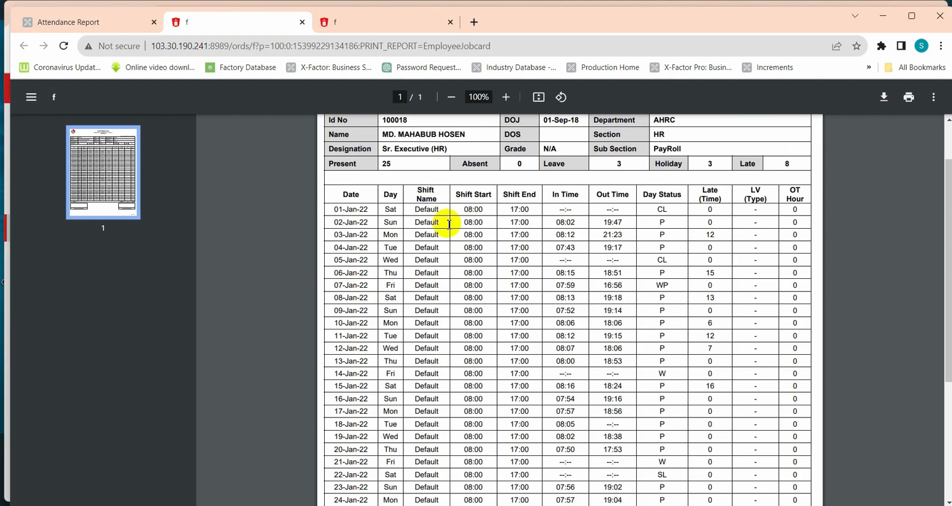
scroll(425, 187, up, 2)
double_click(396, 183)
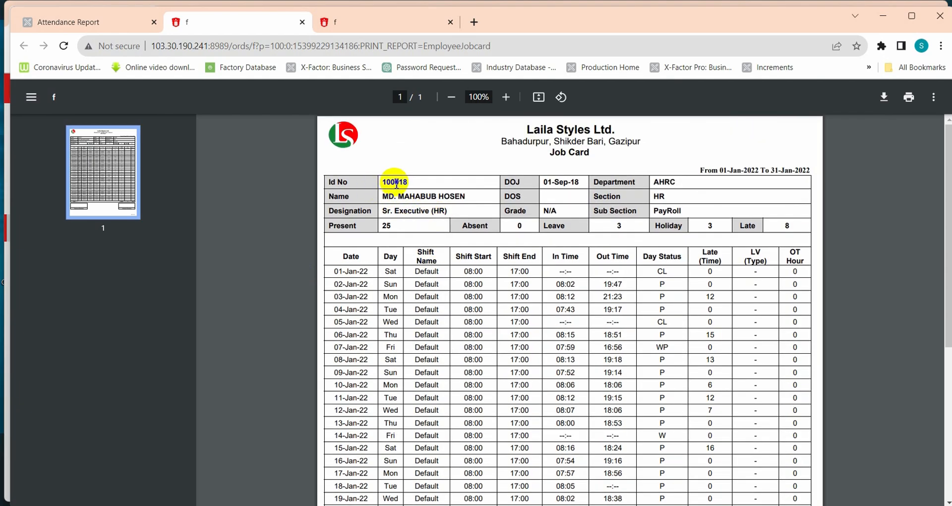
click(366, 185)
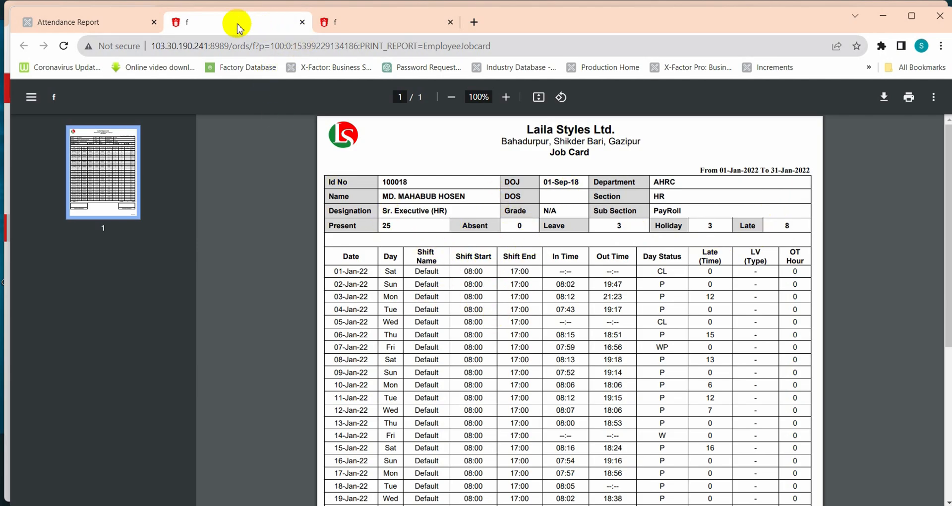
click(302, 22)
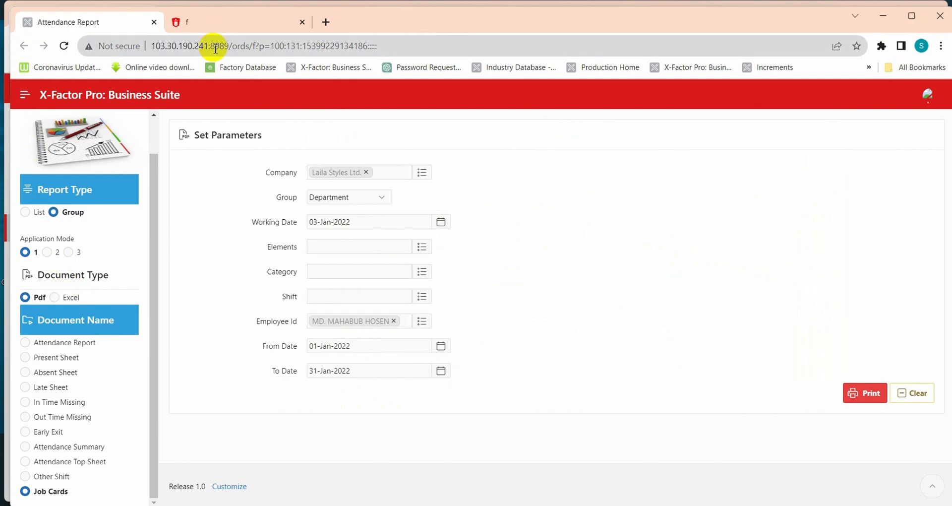
Close the Attendance Report page and leave without saving its changes
click(198, 22)
click(154, 21)
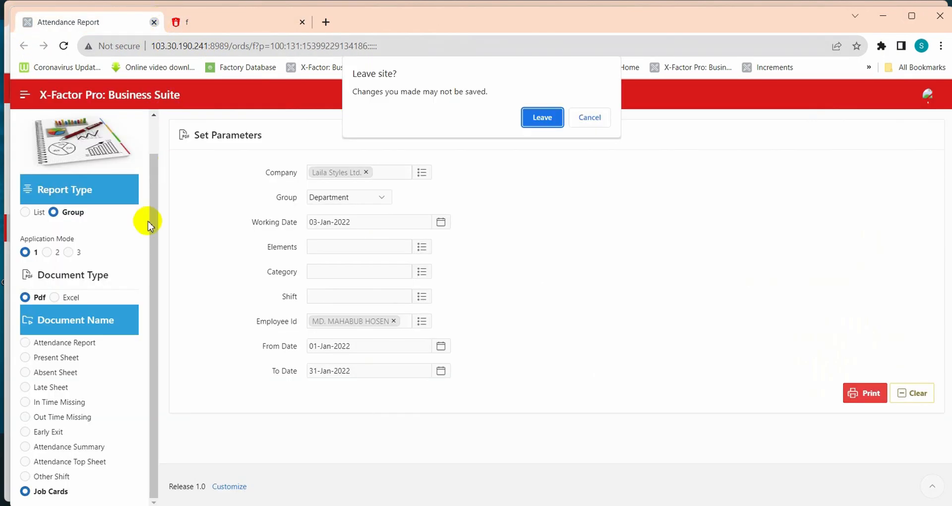
click(550, 118)
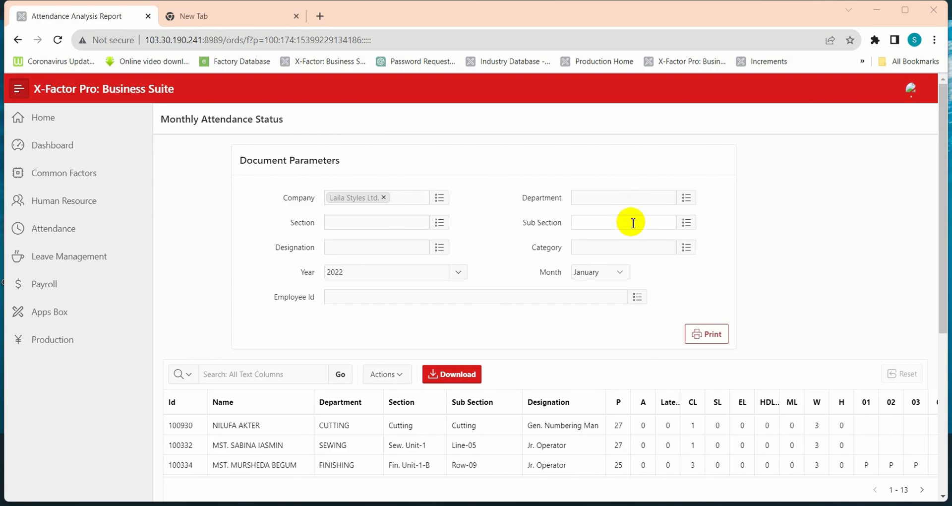
Look through the January 2022 Monthly Attendance Status of Laila Styles Ltd. and return to the Attendance module
scroll(525, 263, down, 3)
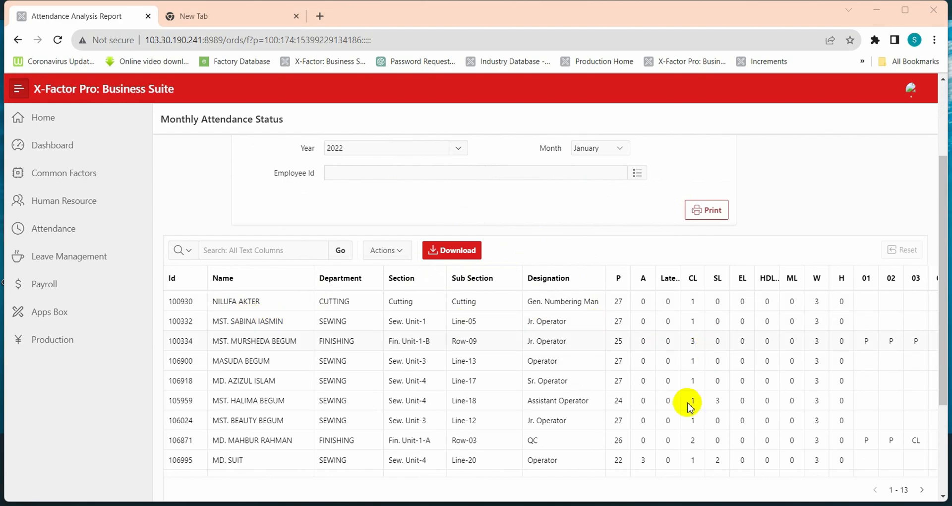
scroll(533, 461, down, 2)
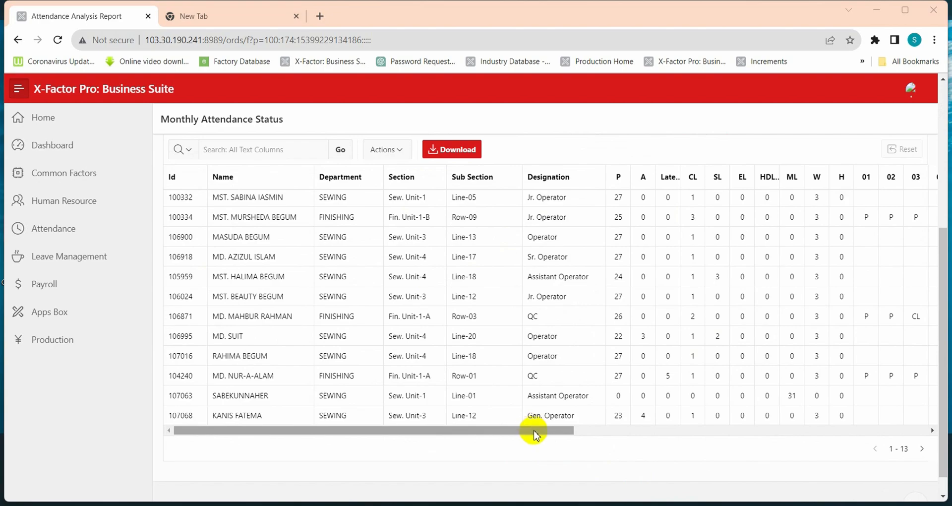
drag(533, 432, 499, 440)
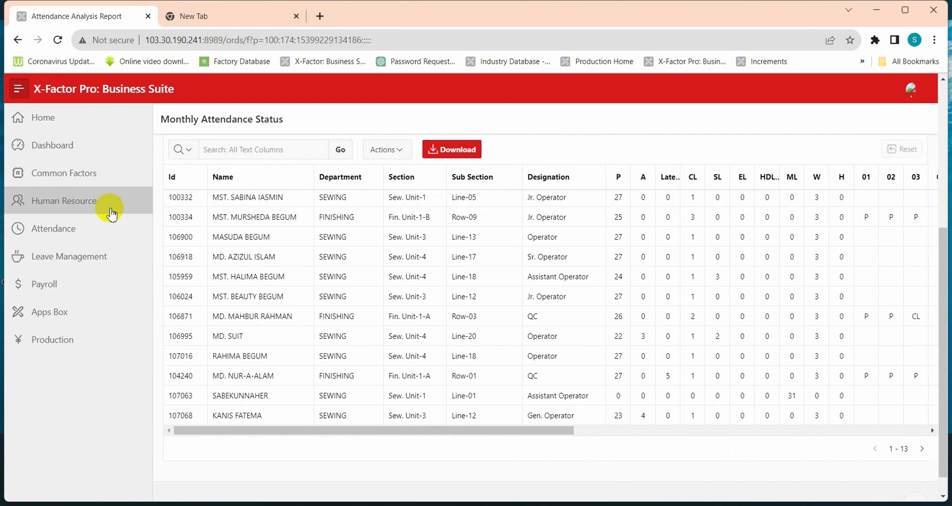
click(17, 39)
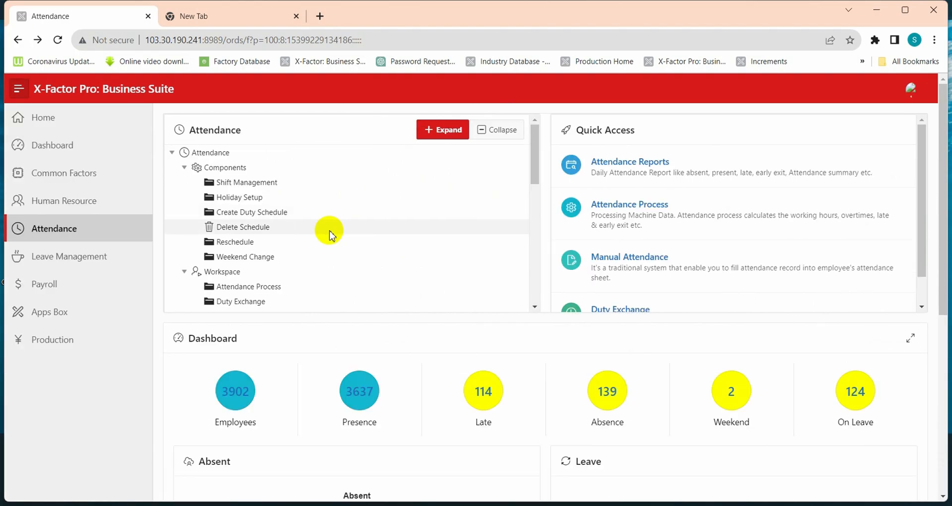
Open the Long Absent Employee List from the Attendance module's reports
scroll(318, 264, down, 3)
scroll(318, 263, down, 4)
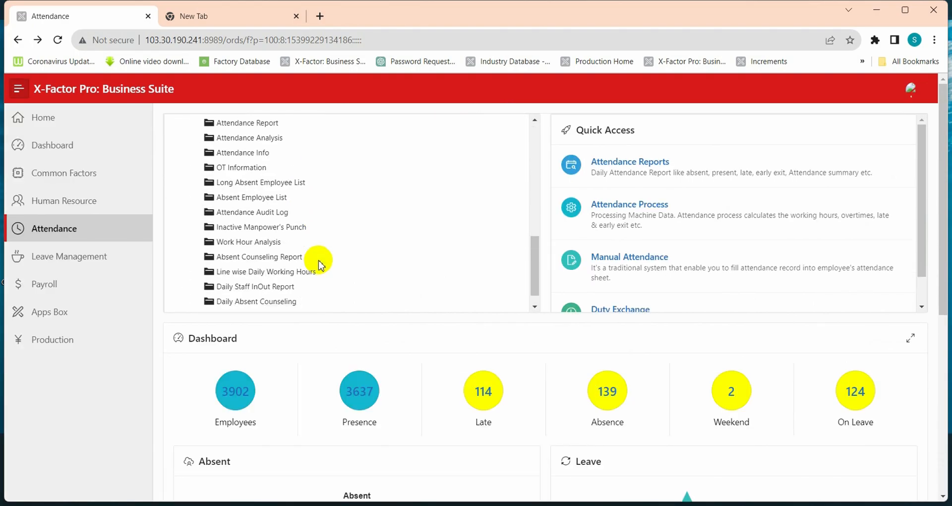
click(268, 153)
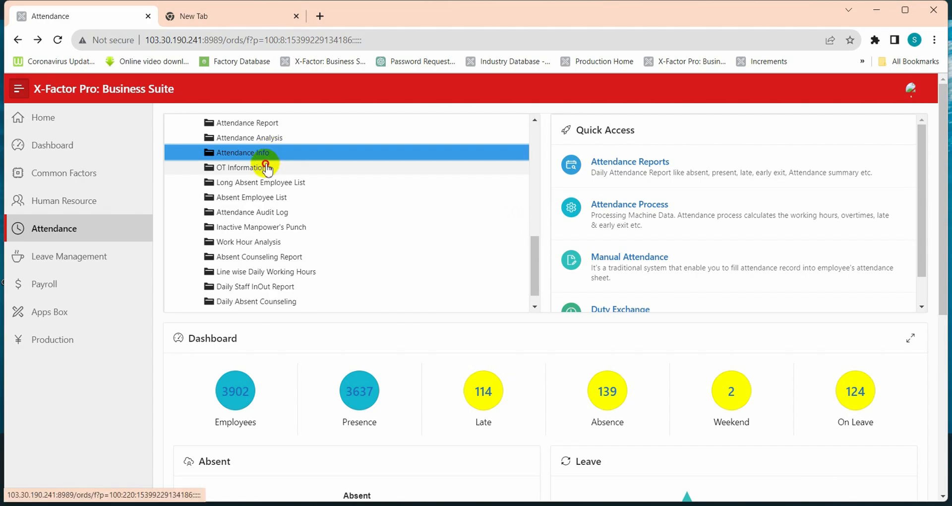
click(267, 169)
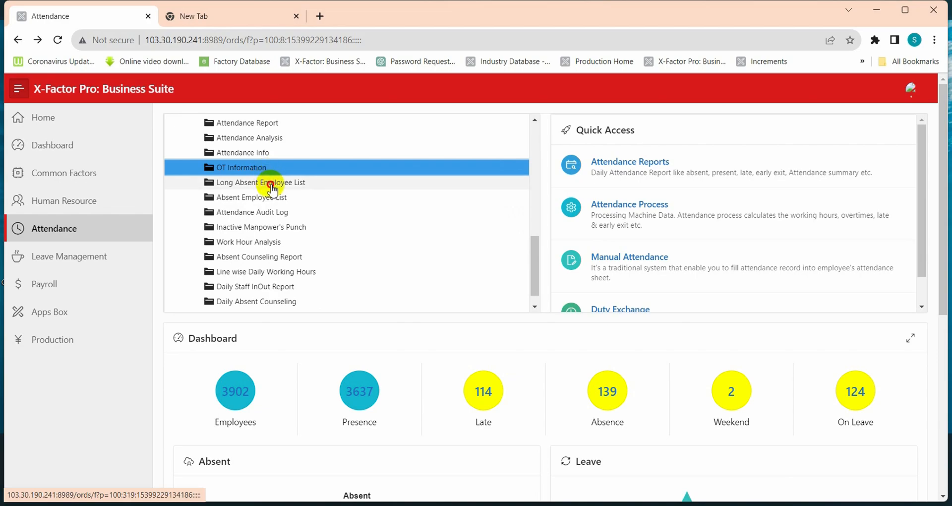
click(272, 189)
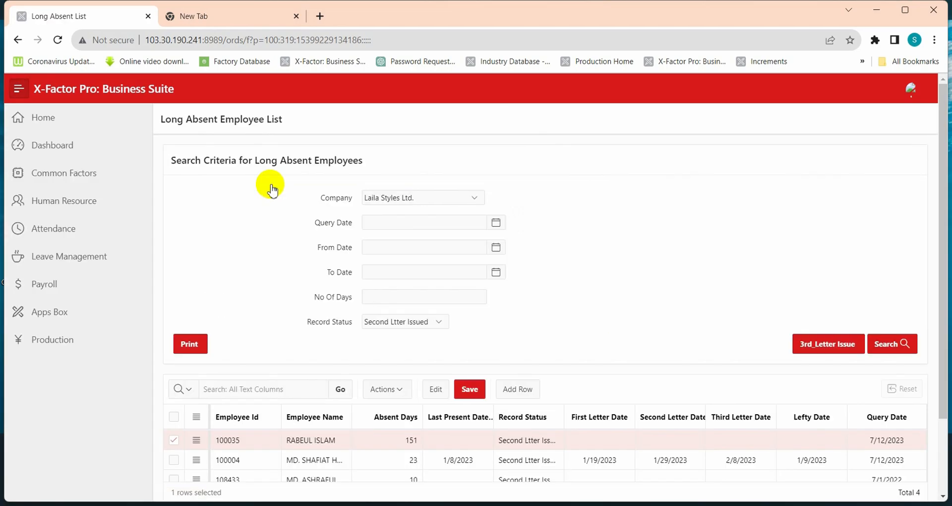
Filter the long absent employees of Laila Styles Ltd. by the record status First Letter Issued
scroll(593, 275, down, 1)
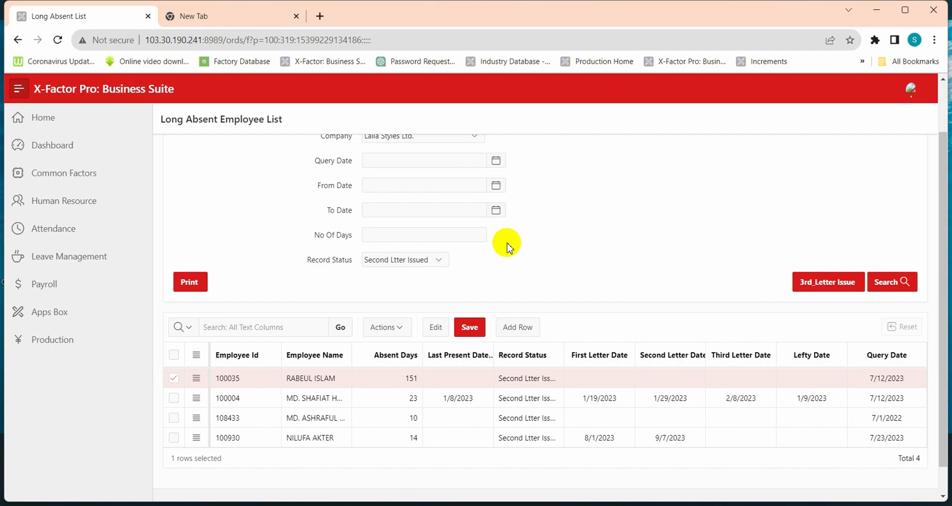
click(436, 260)
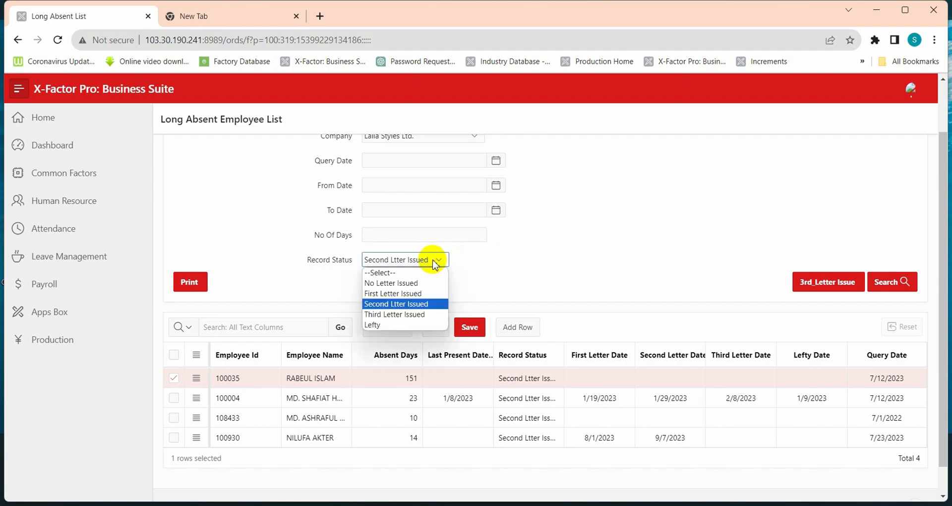
click(410, 294)
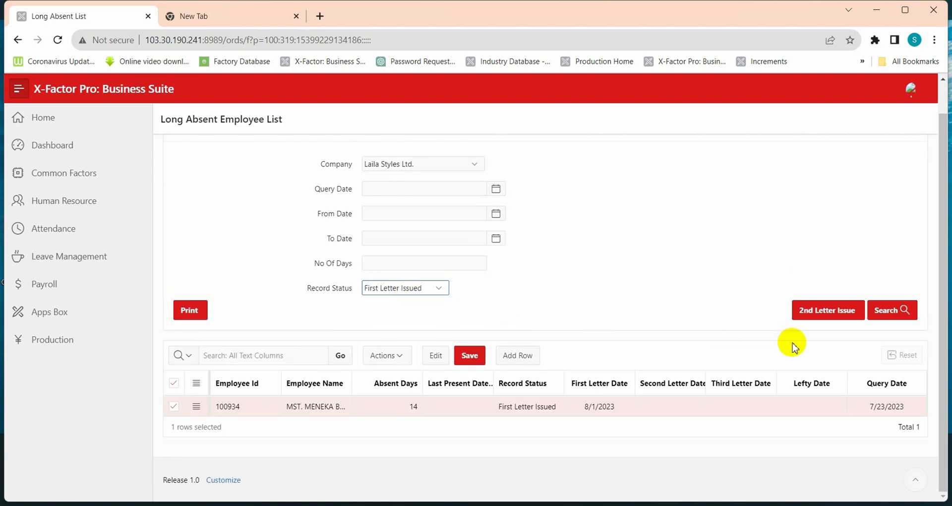
Print the first absence letter for the selected employee, read through it, and close the generated letter
click(194, 311)
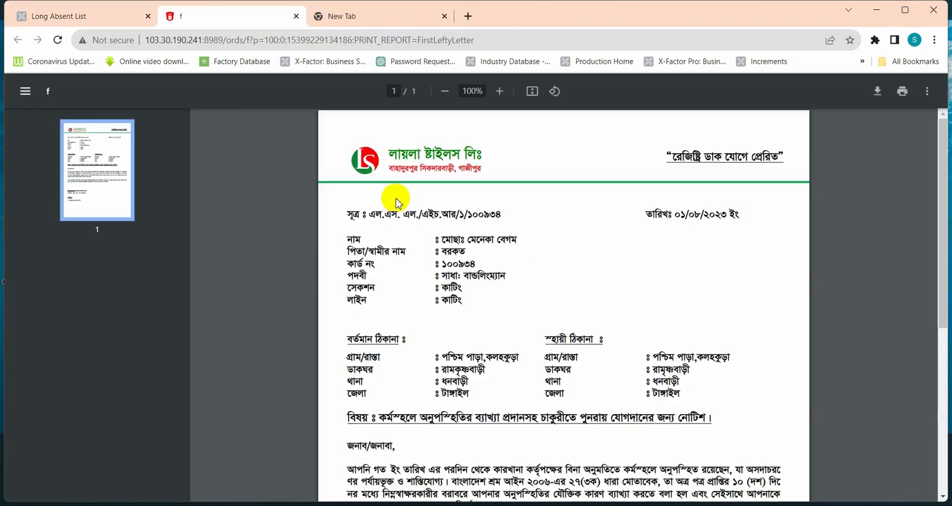
scroll(524, 283, down, 5)
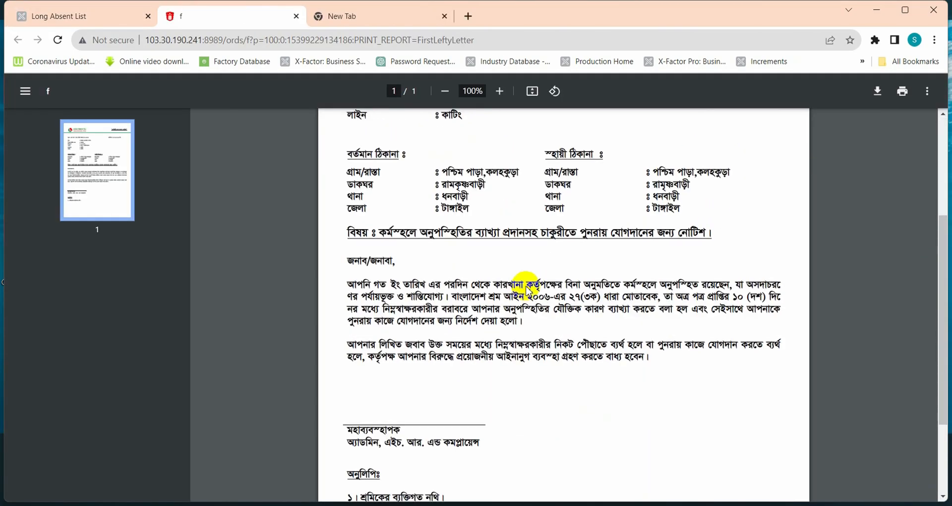
scroll(525, 286, up, 5)
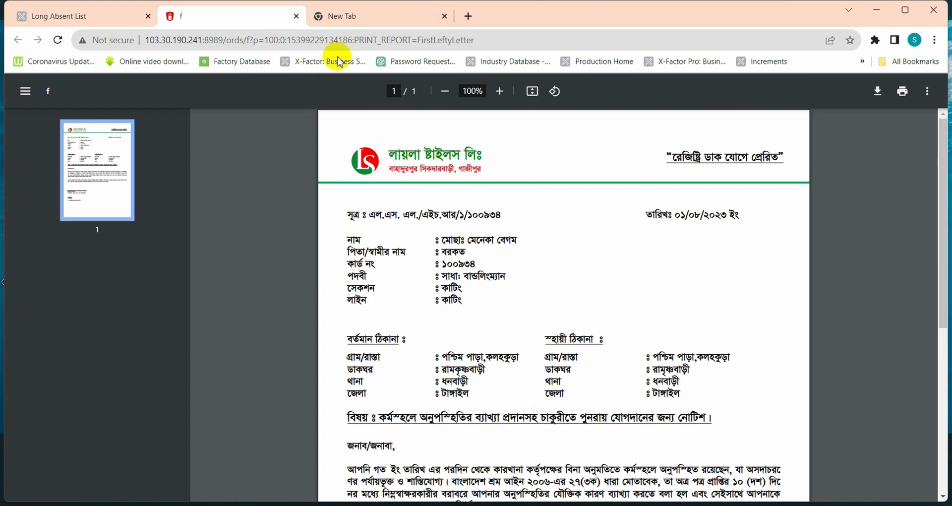
click(296, 17)
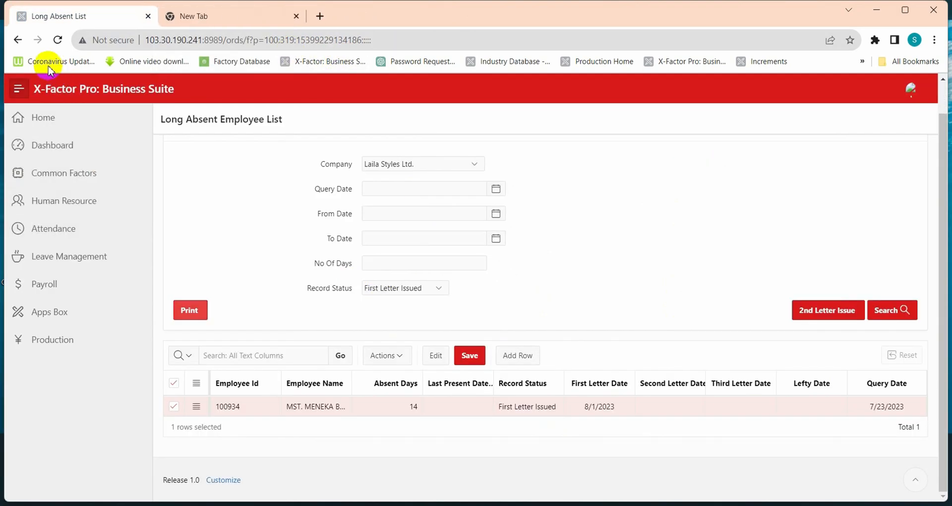
Return to the Attendance module and open the Attendance Audit Log
click(17, 39)
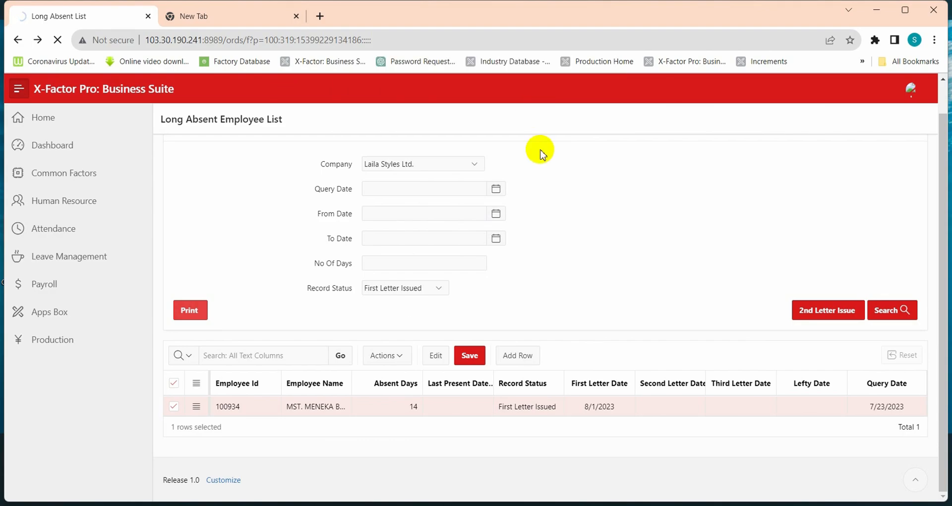
scroll(352, 255, down, 2)
scroll(352, 256, down, 5)
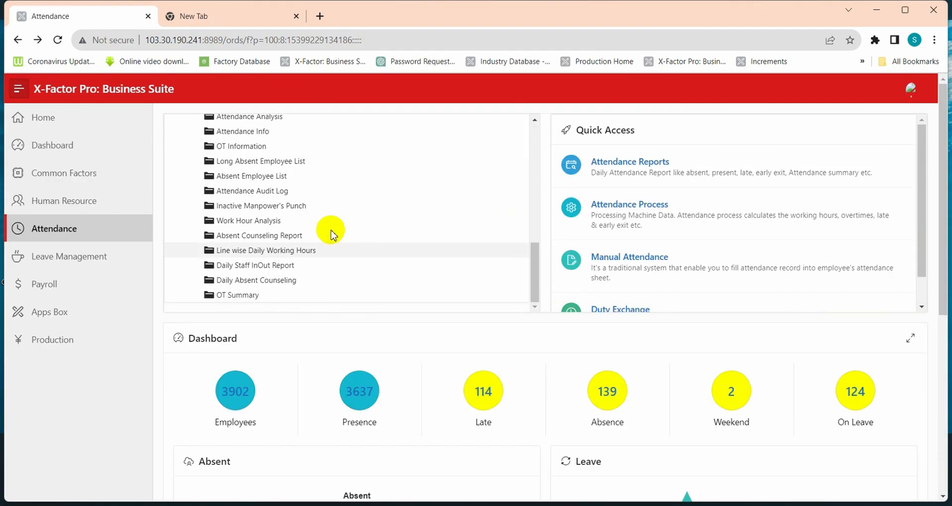
click(275, 175)
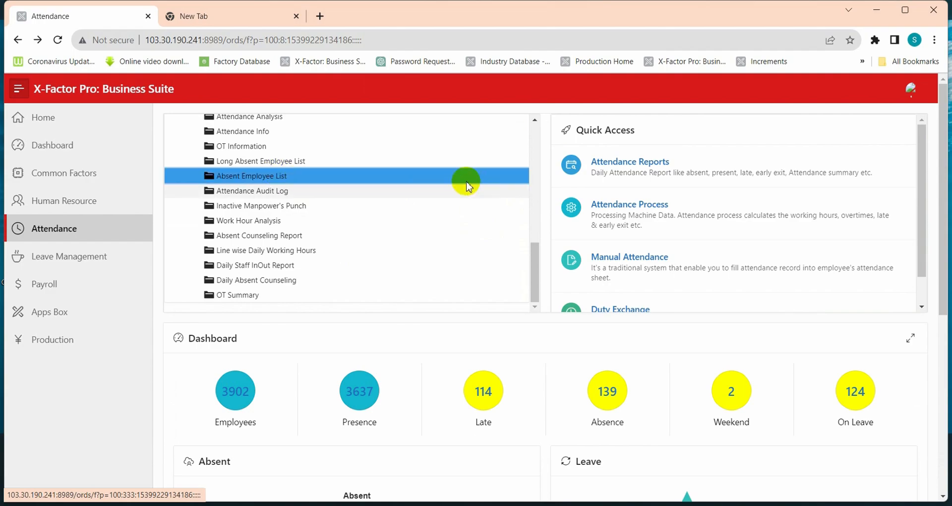
click(279, 194)
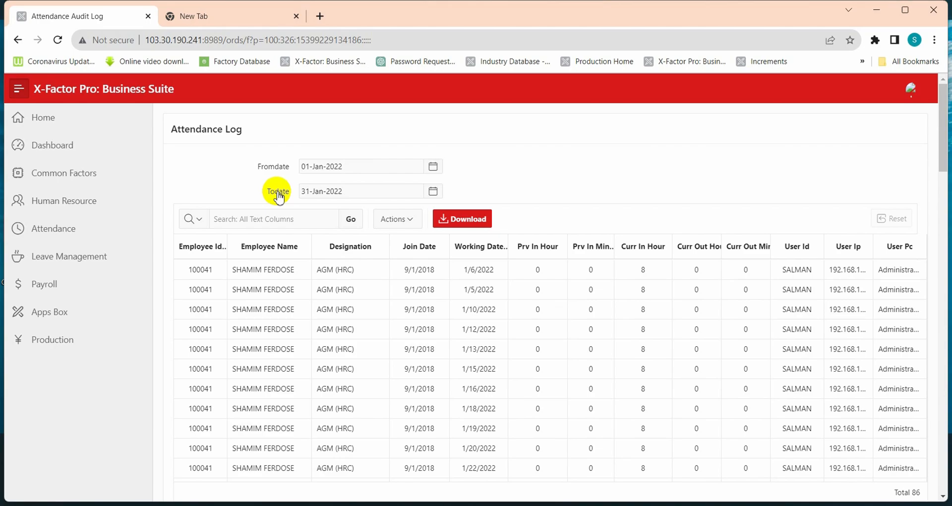
Look through the attendance log entries for 01-Jan-2022 to 31-Jan-2022 and return to the Attendance module
scroll(504, 352, down, 1)
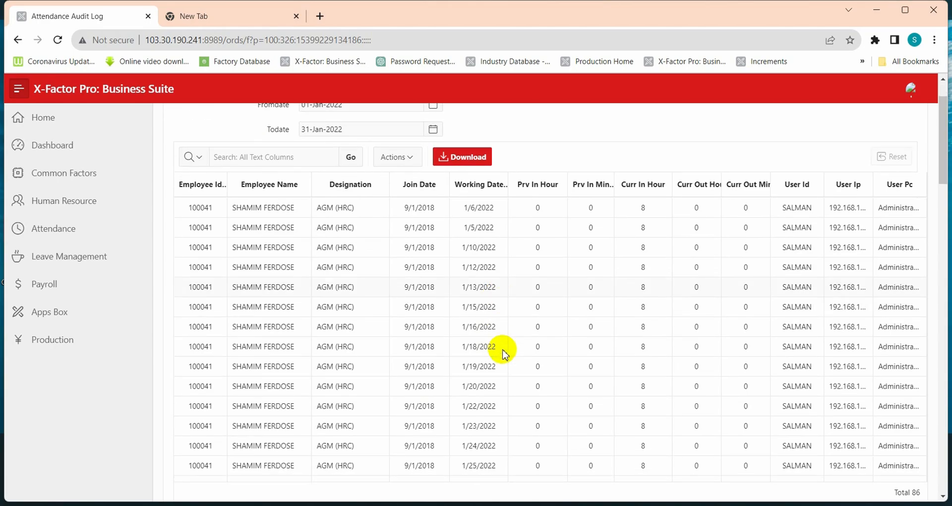
scroll(503, 353, down, 5)
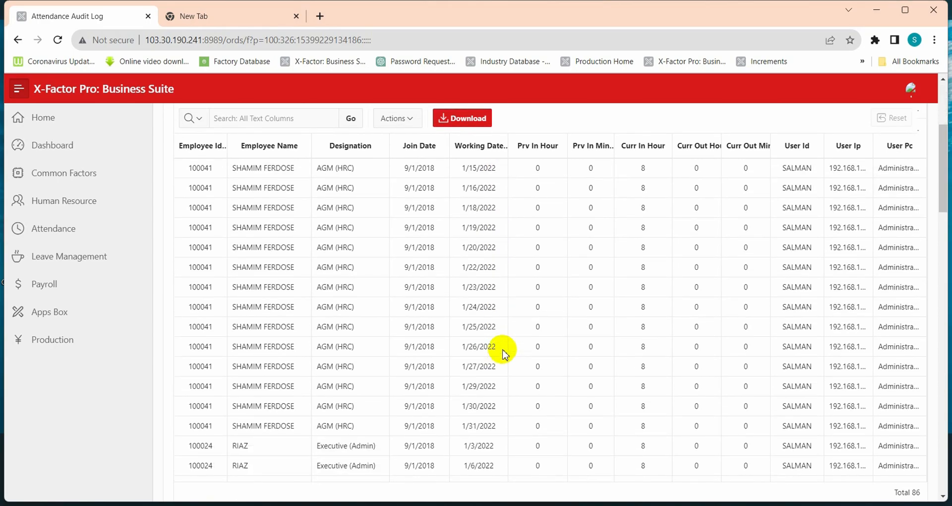
scroll(518, 325, down, 2)
scroll(518, 324, up, 5)
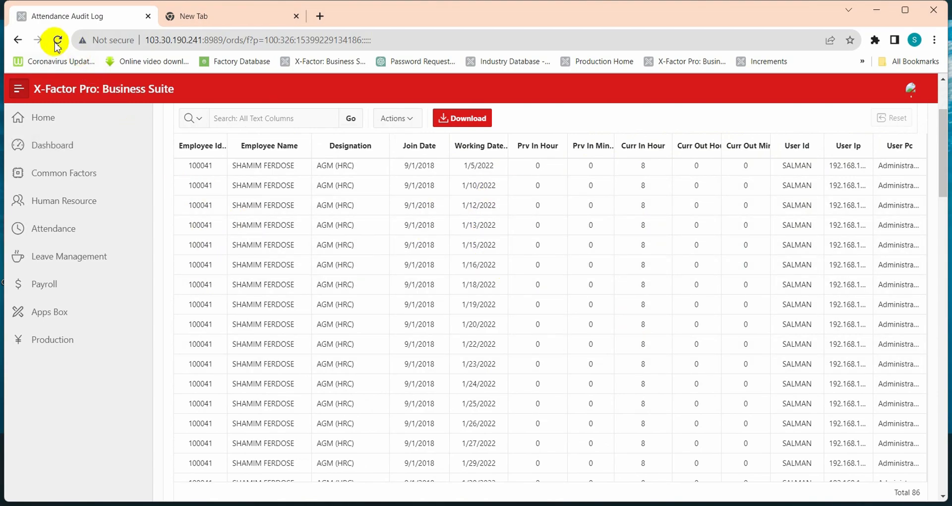
click(18, 40)
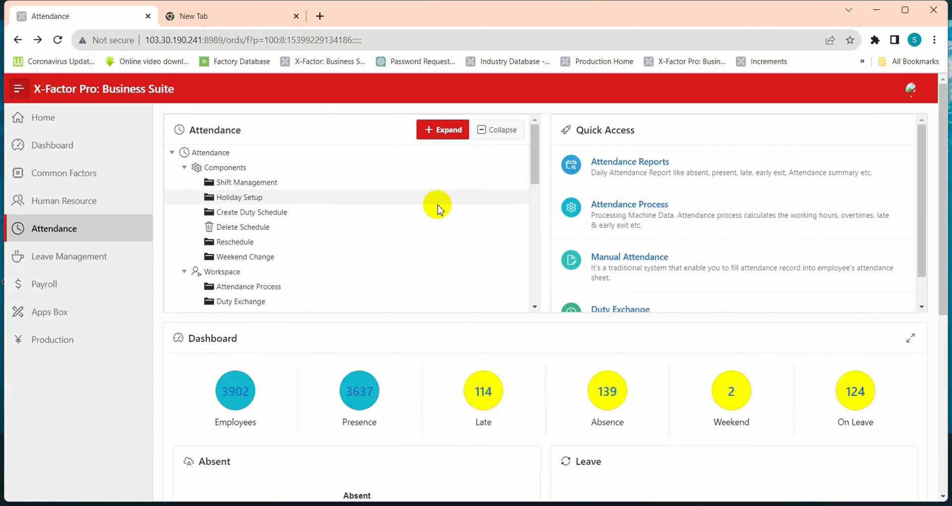
Open the Inactive Manpower's Punch report to view its parameters, and return to the Attendance module
scroll(377, 203, down, 2)
scroll(369, 203, down, 8)
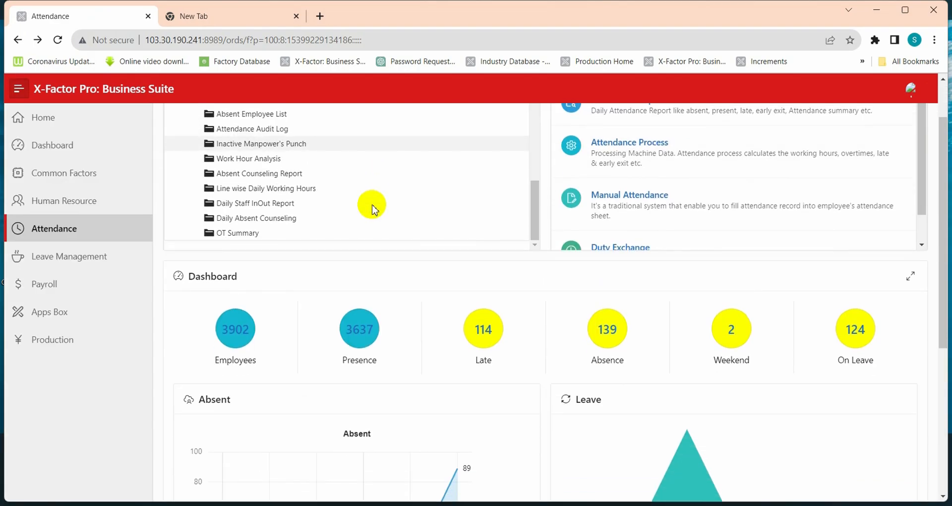
click(336, 176)
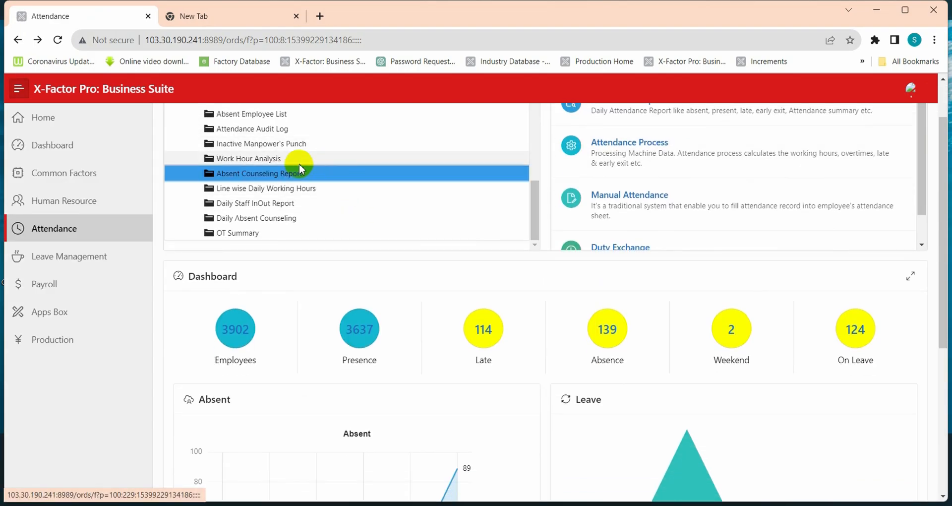
click(281, 145)
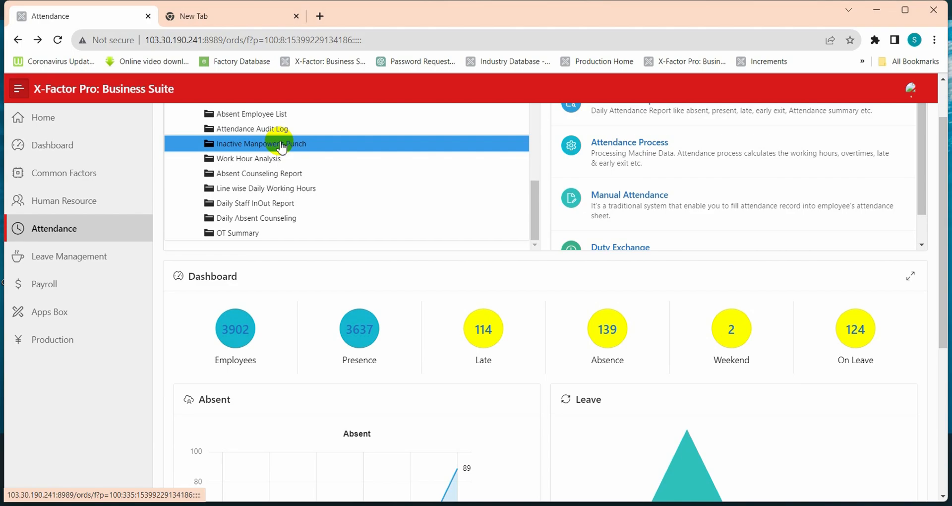
click(282, 146)
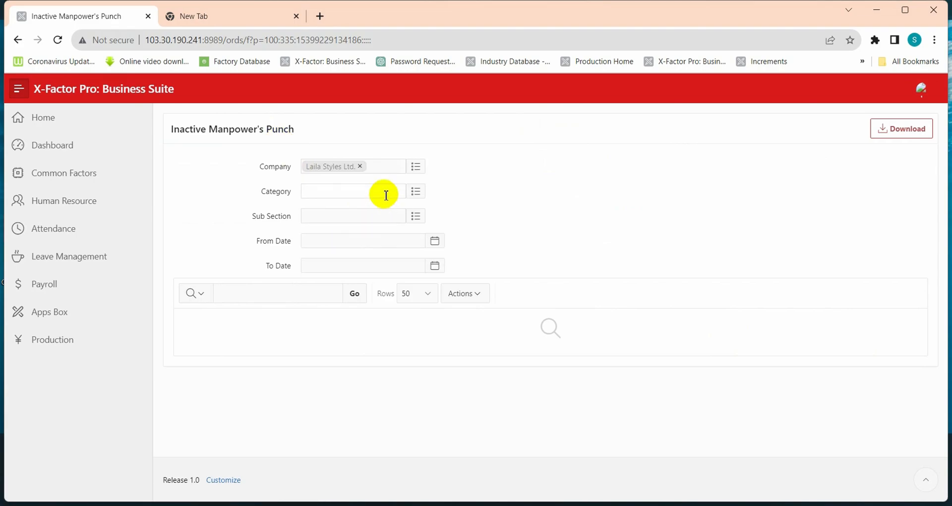
click(18, 40)
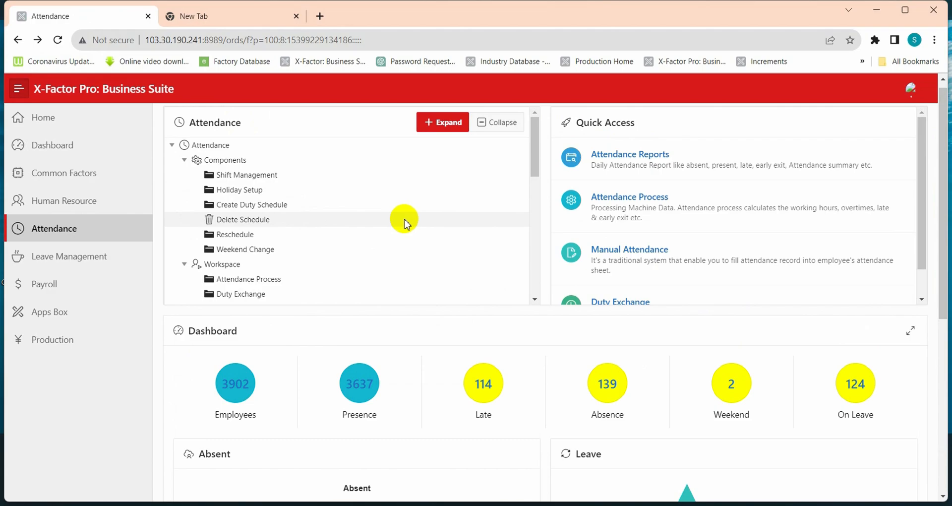
Open the Work Hour Analysis report from the Attendance module's documents
scroll(404, 223, down, 5)
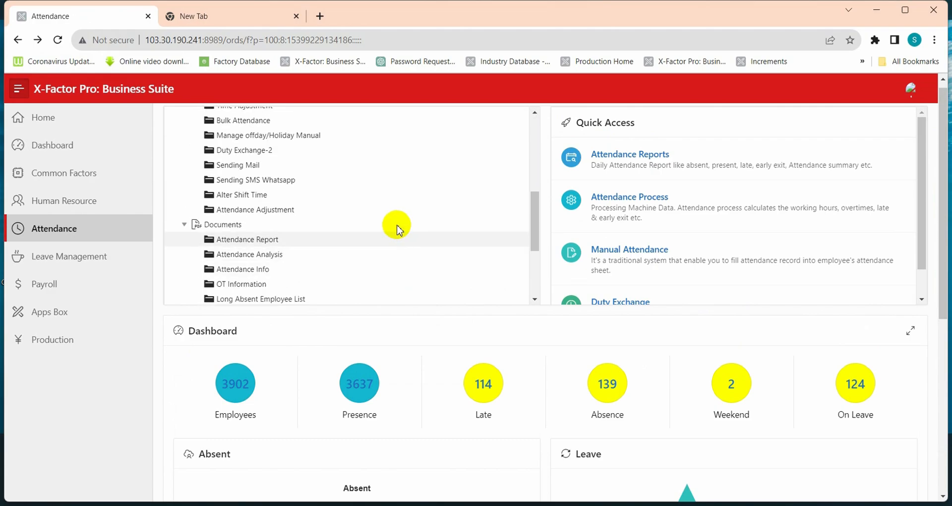
scroll(389, 201, down, 3)
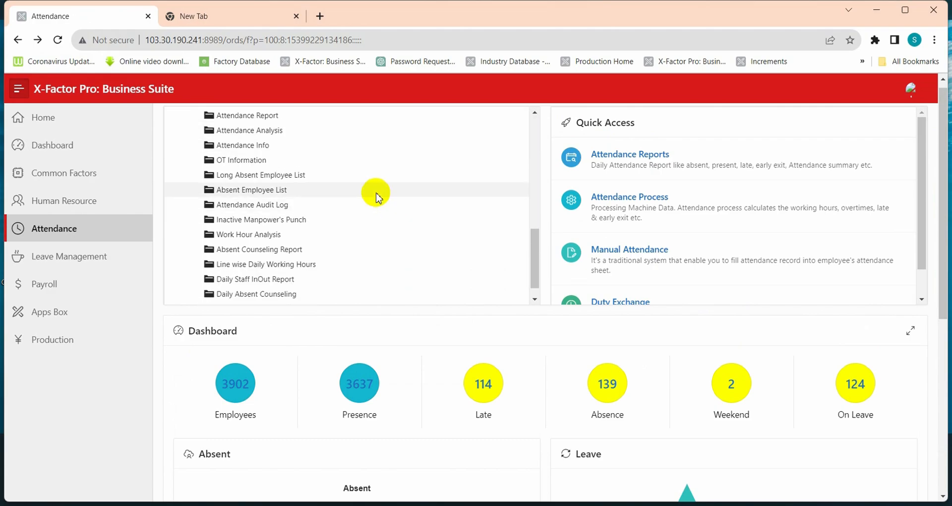
scroll(377, 198, down, 1)
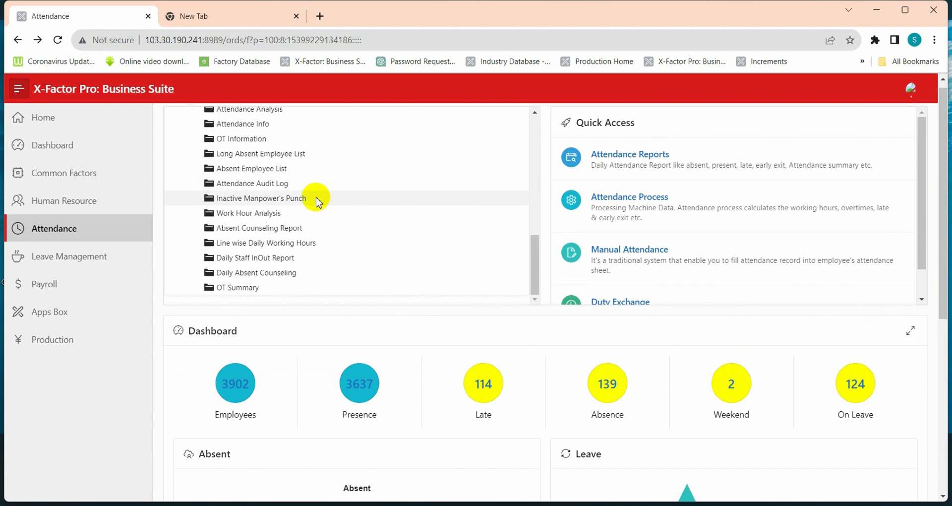
click(317, 201)
click(274, 217)
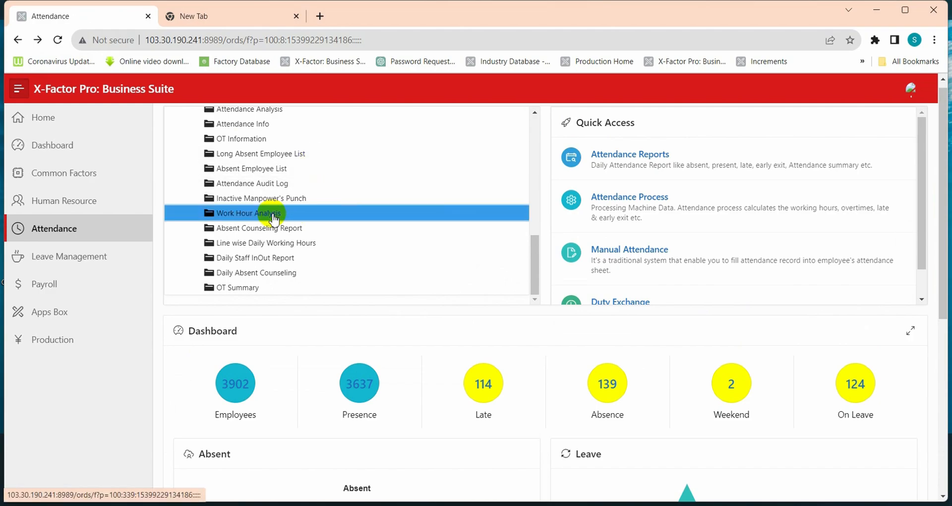
click(273, 217)
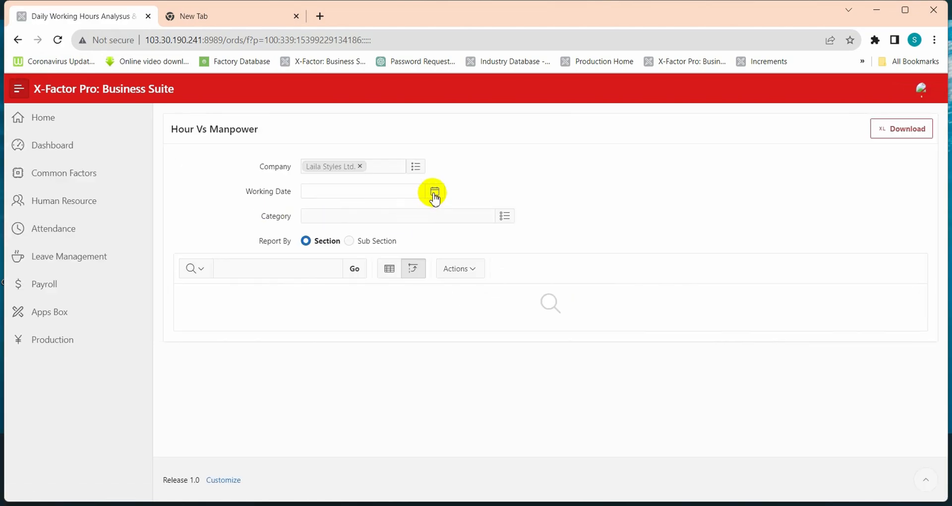
Set the working date of the Hour Vs Manpower report to 04-Jan-2022
click(434, 191)
click(385, 214)
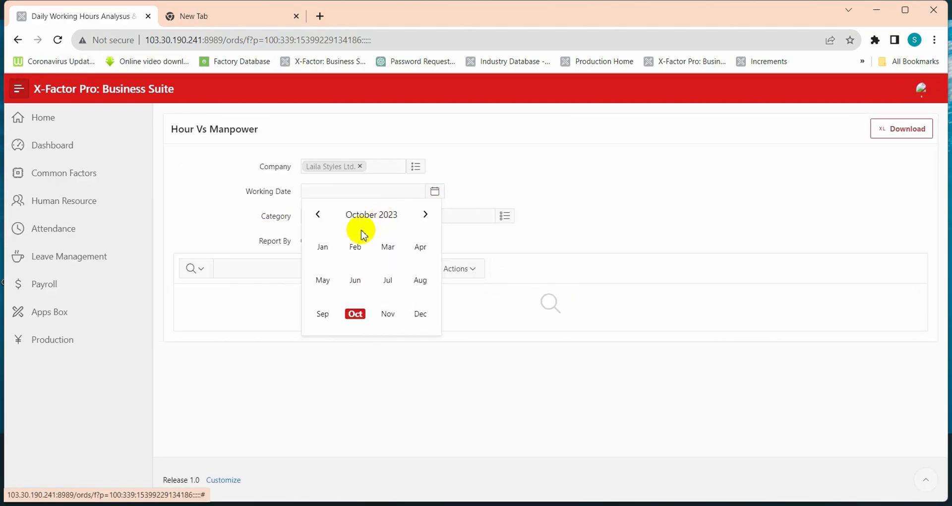
click(322, 253)
click(399, 214)
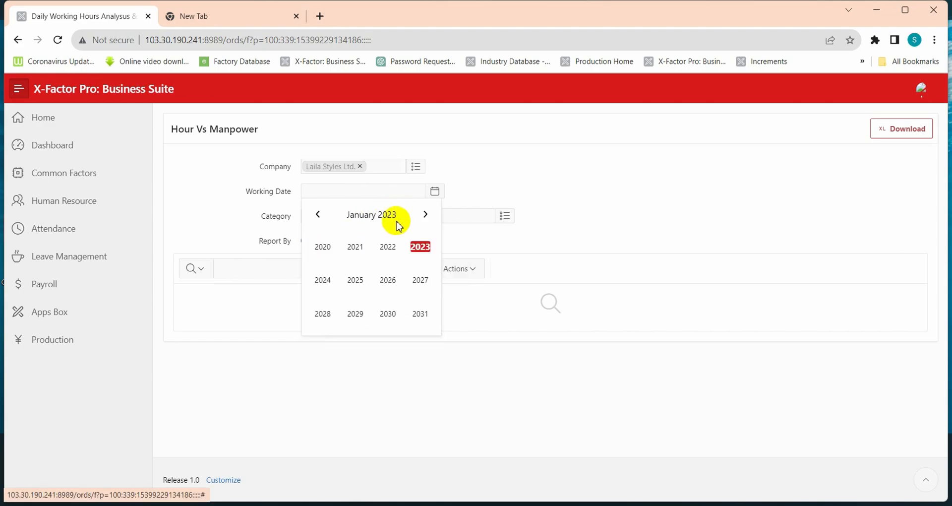
click(388, 245)
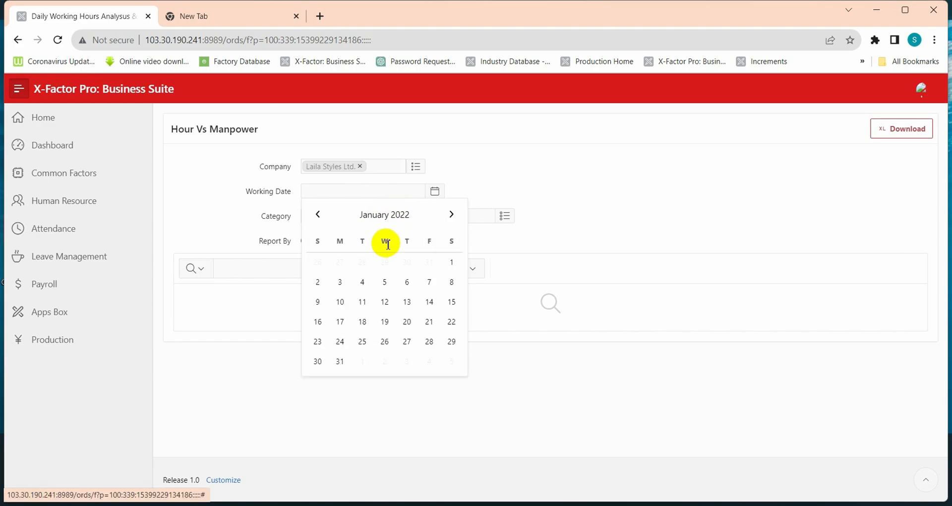
click(362, 281)
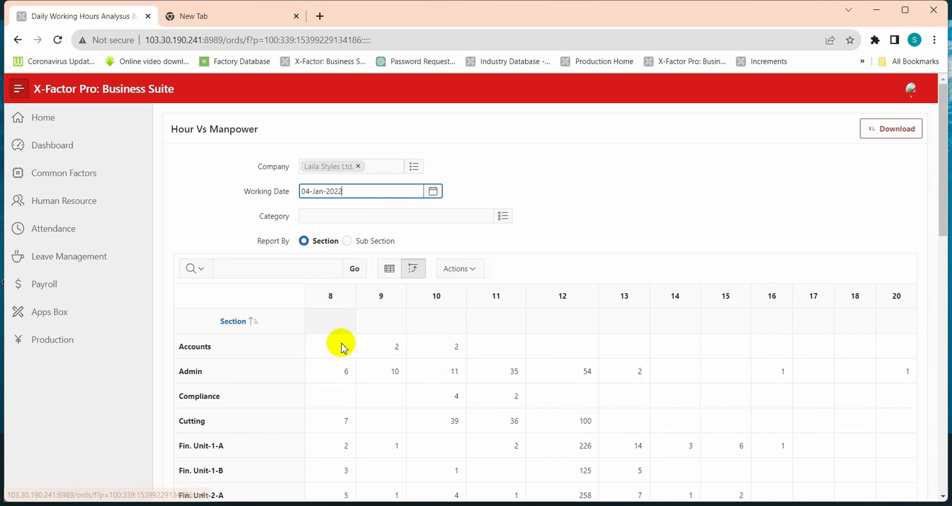
Look through the manpower by working hours for each section and return to the Attendance module
scroll(397, 347, down, 1)
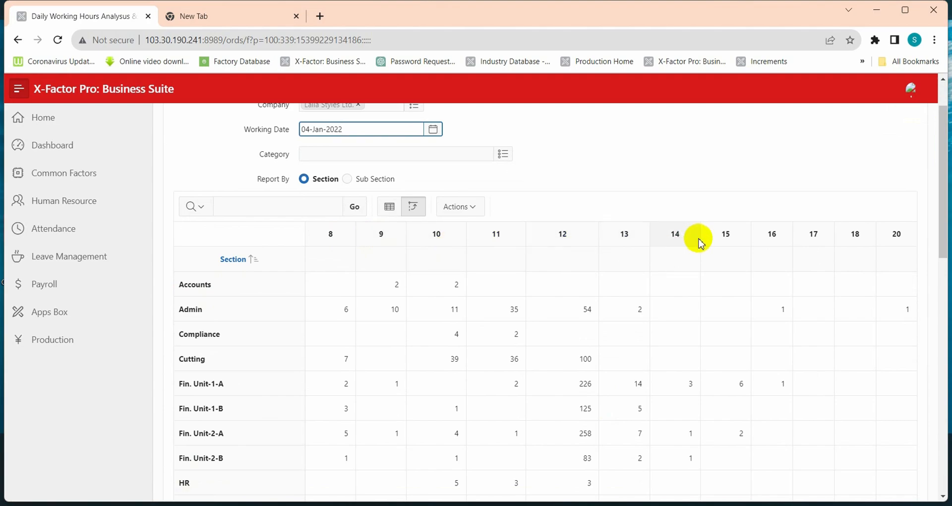
scroll(689, 383, down, 4)
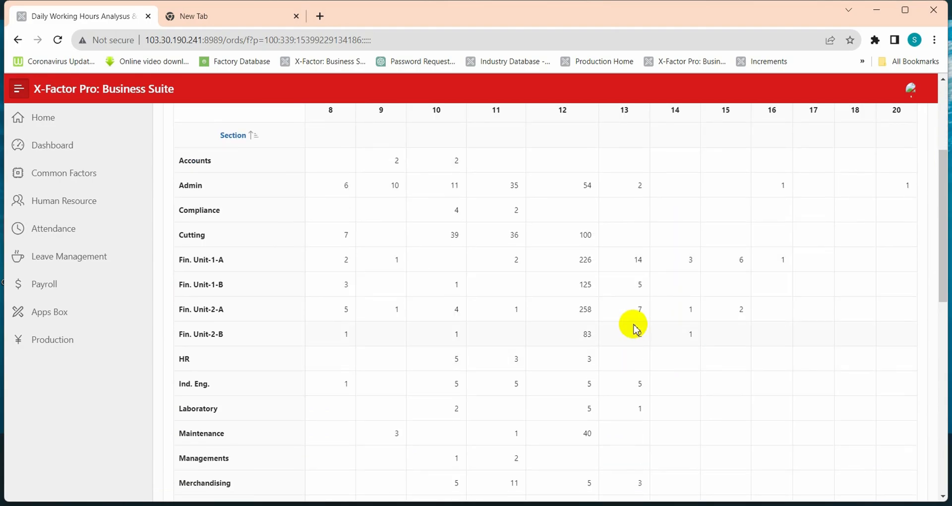
scroll(548, 317, up, 3)
click(18, 40)
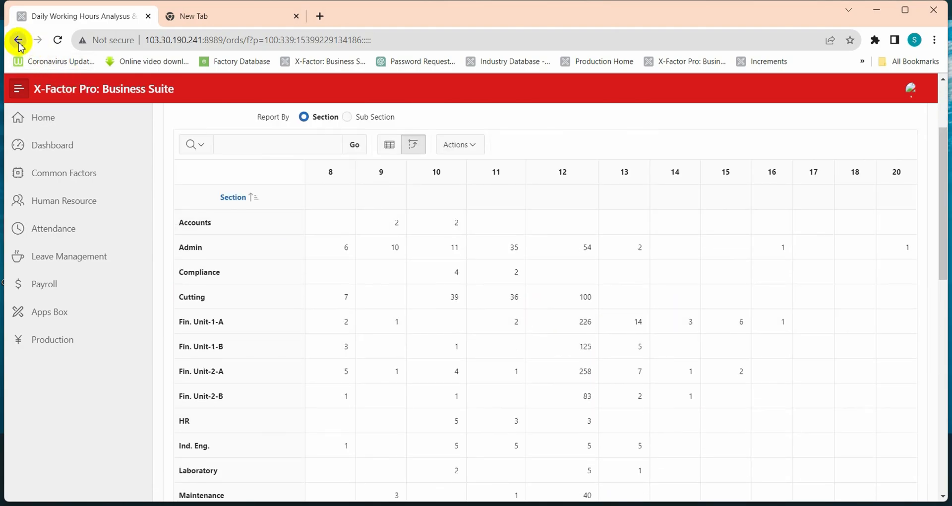
click(529, 110)
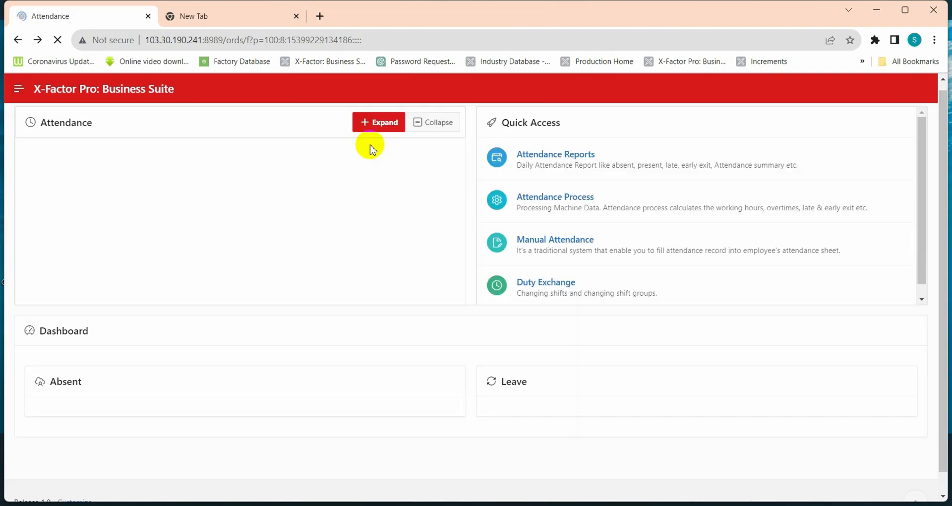
Open the Absent Counseling Report, view its From Date calendar without choosing a date, and return to the Attendance module
scroll(340, 240, down, 8)
scroll(342, 238, down, 1)
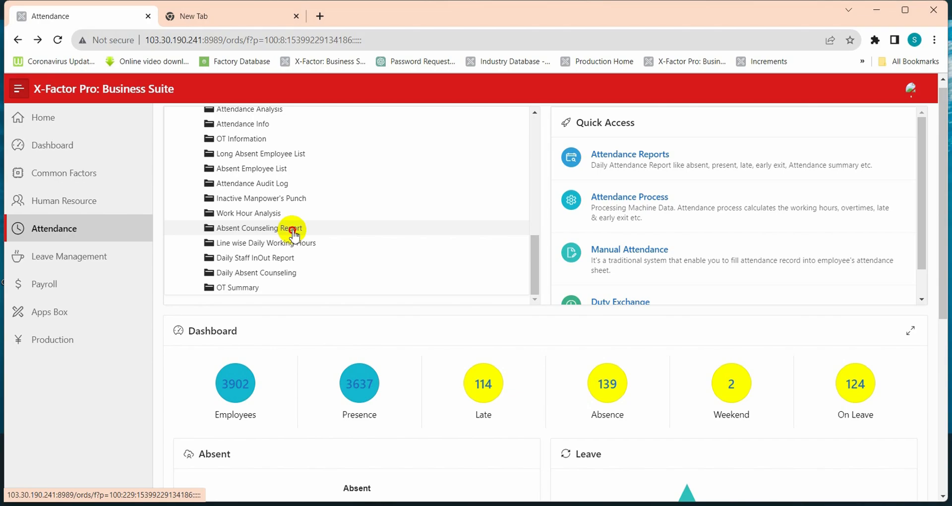
click(295, 235)
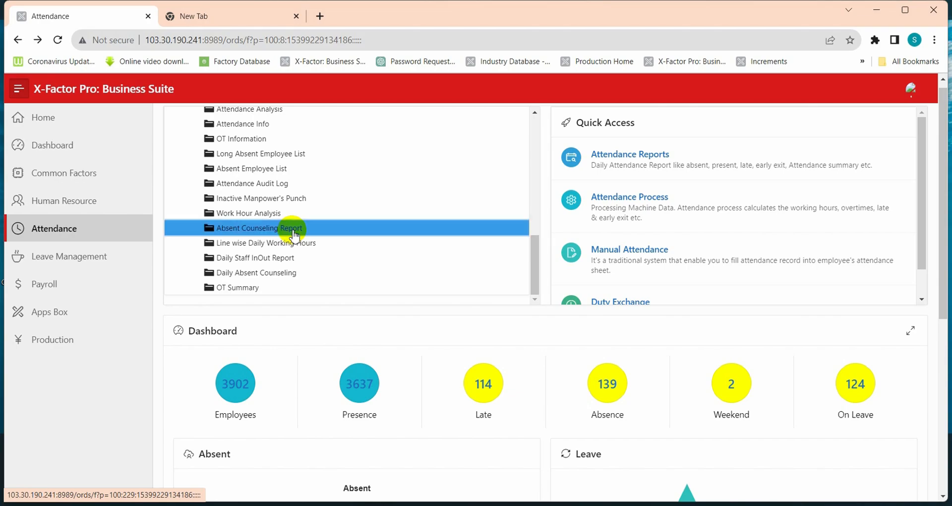
click(294, 235)
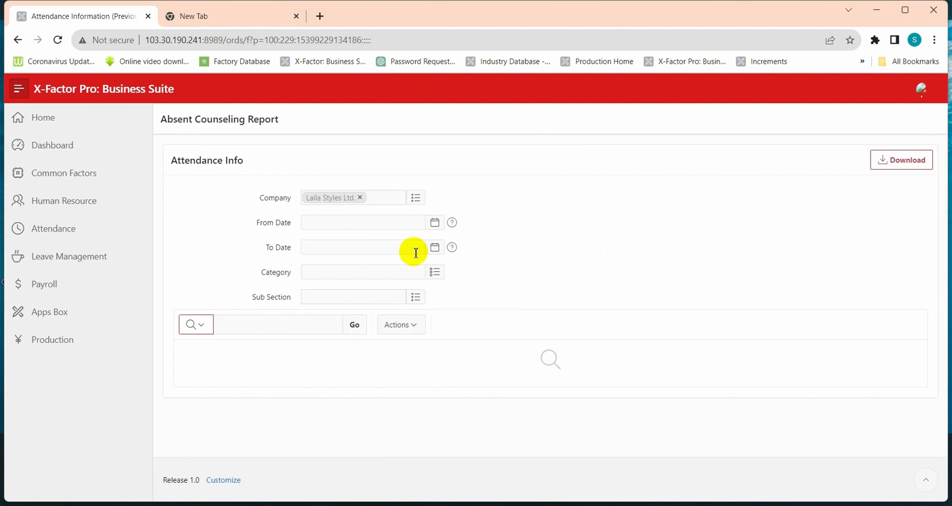
click(355, 223)
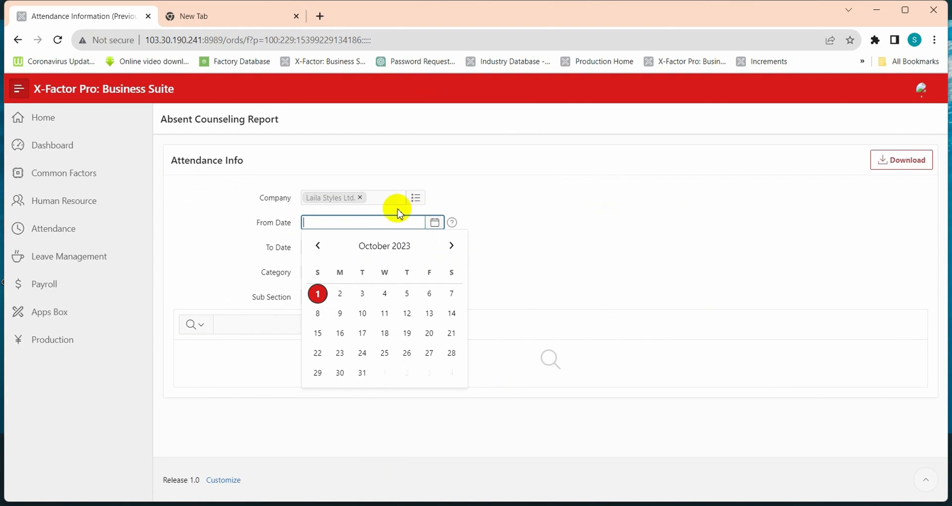
click(583, 183)
click(18, 40)
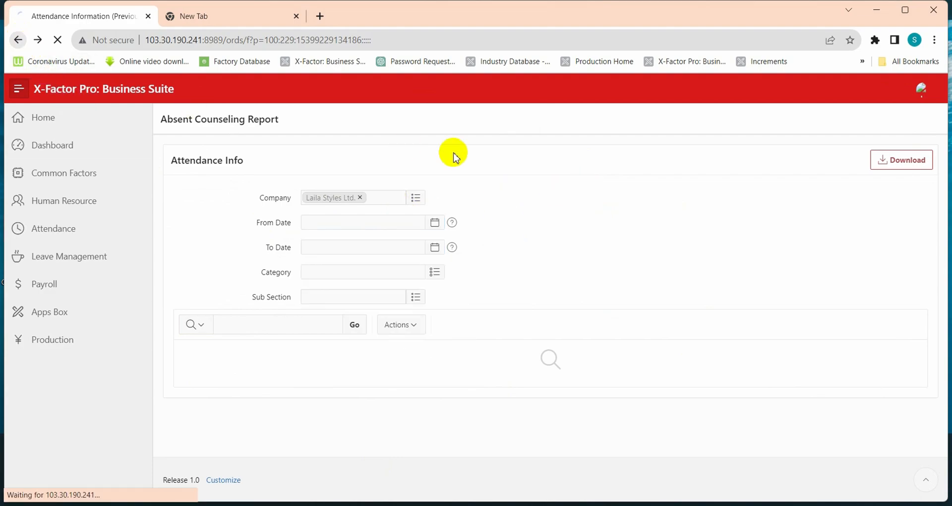
Go through the Absent Counseling Report, Line wise Daily Working Hours, Daily Staff InOut Report and Daily Absent Counseling entries among the attendance documents
scroll(314, 251, down, 5)
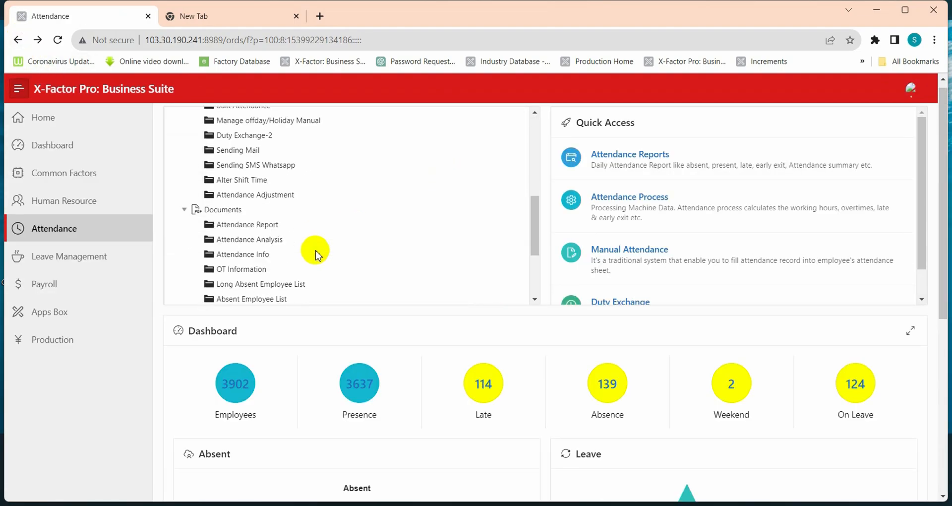
scroll(315, 254, down, 3)
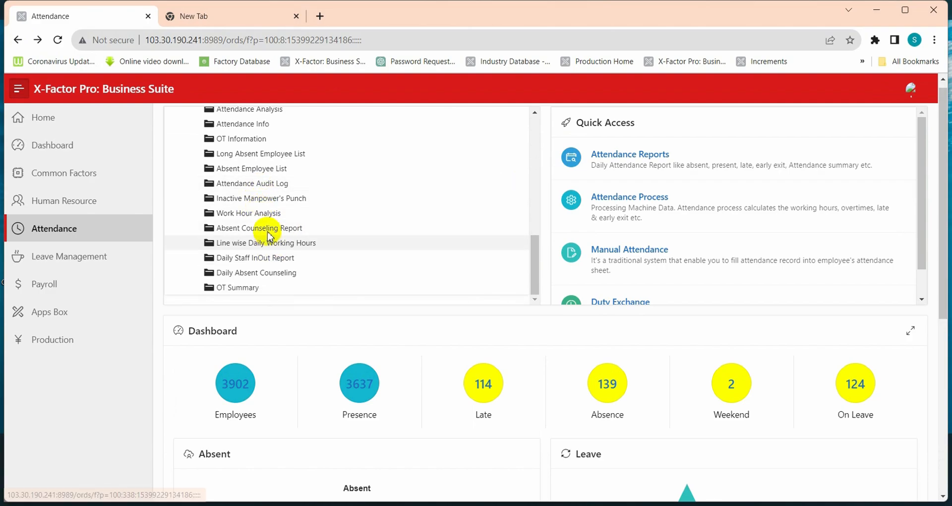
click(270, 230)
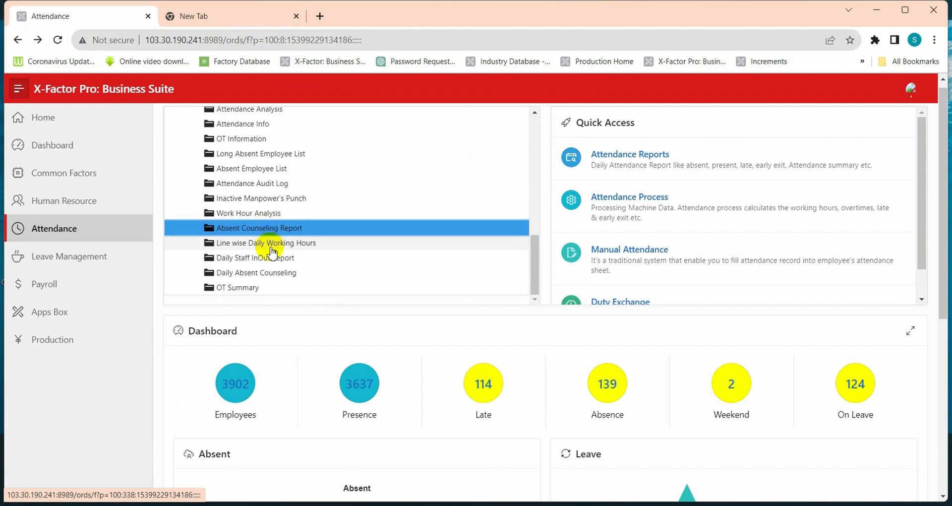
click(273, 247)
click(290, 259)
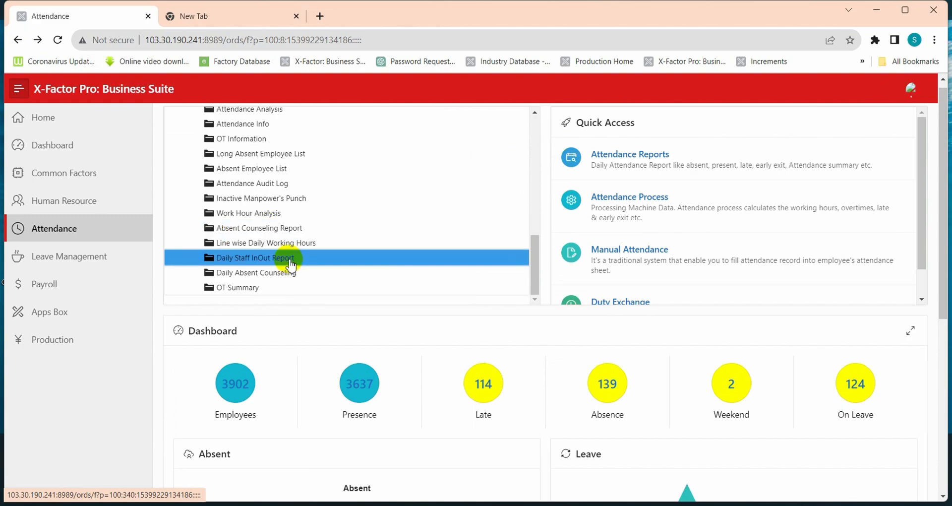
click(290, 273)
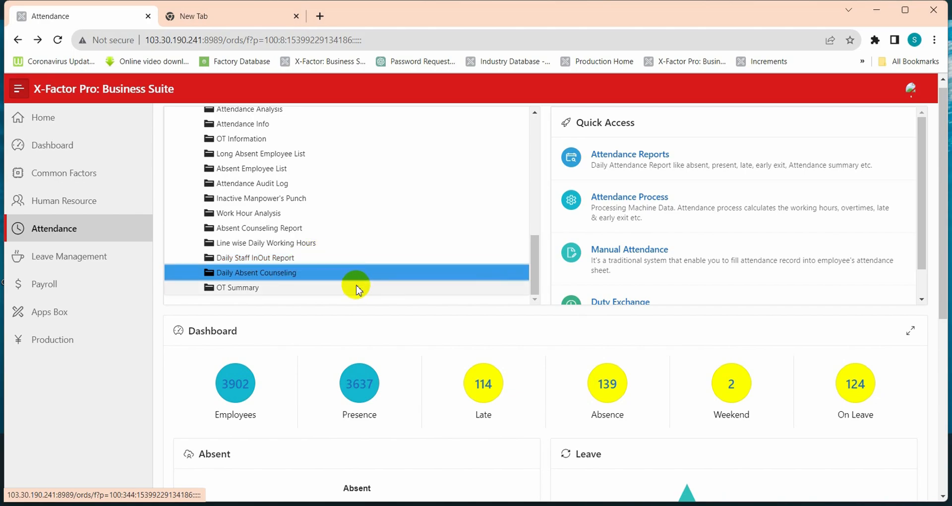
Open the OT Summary, view its From Date and To Date filters, and return to the Attendance module
scroll(323, 273, down, 3)
click(239, 166)
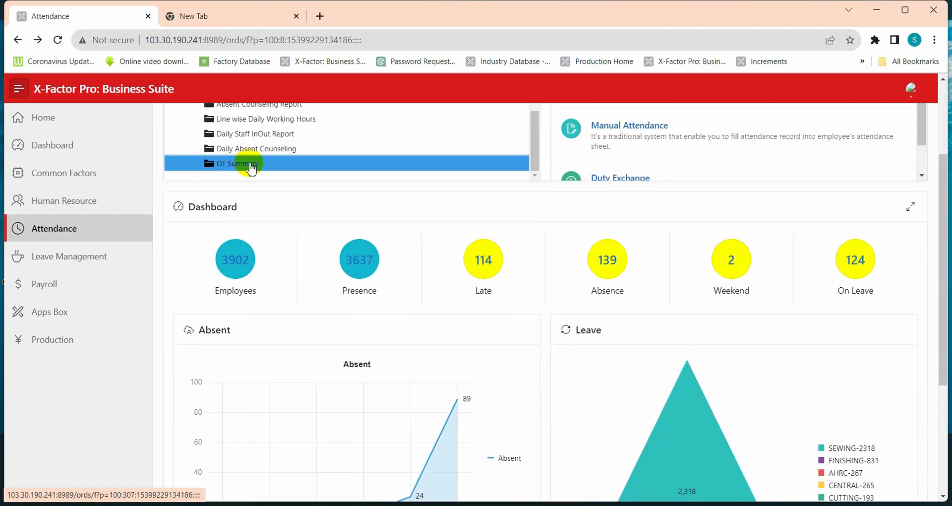
click(247, 163)
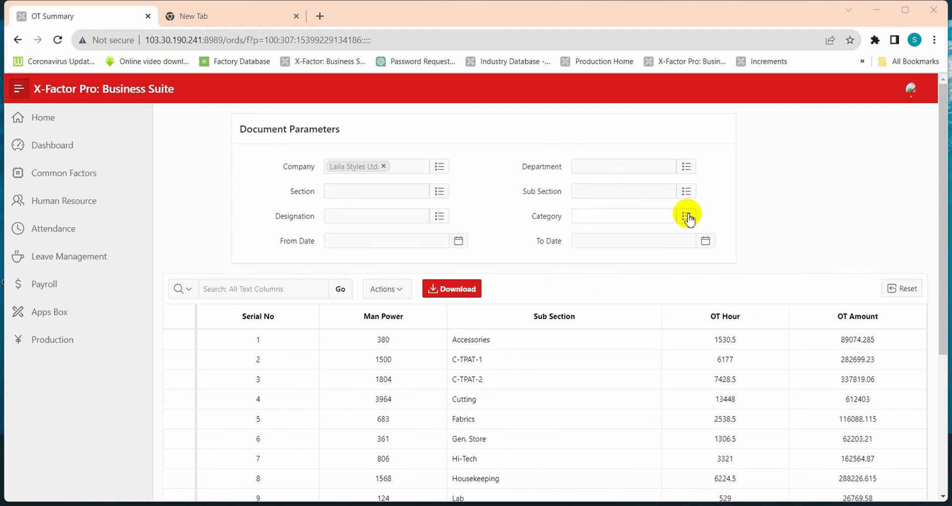
click(420, 243)
click(627, 242)
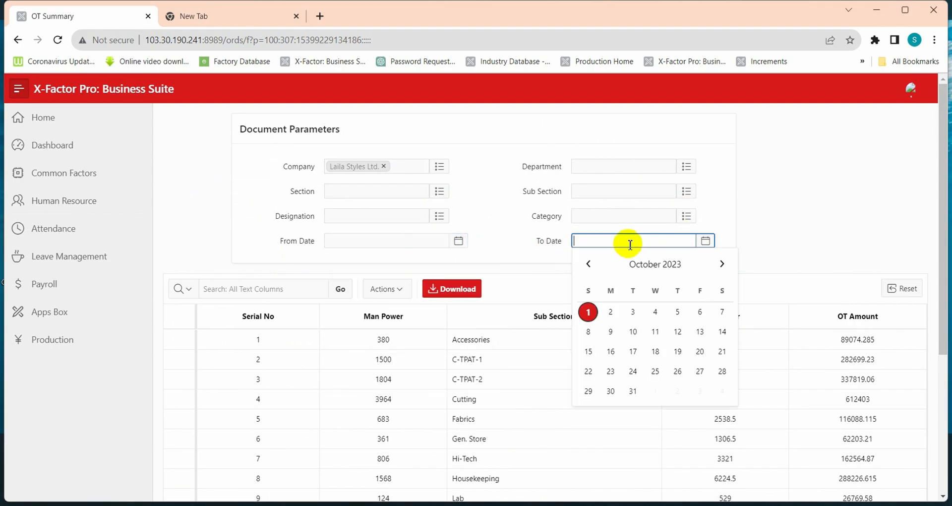
click(868, 216)
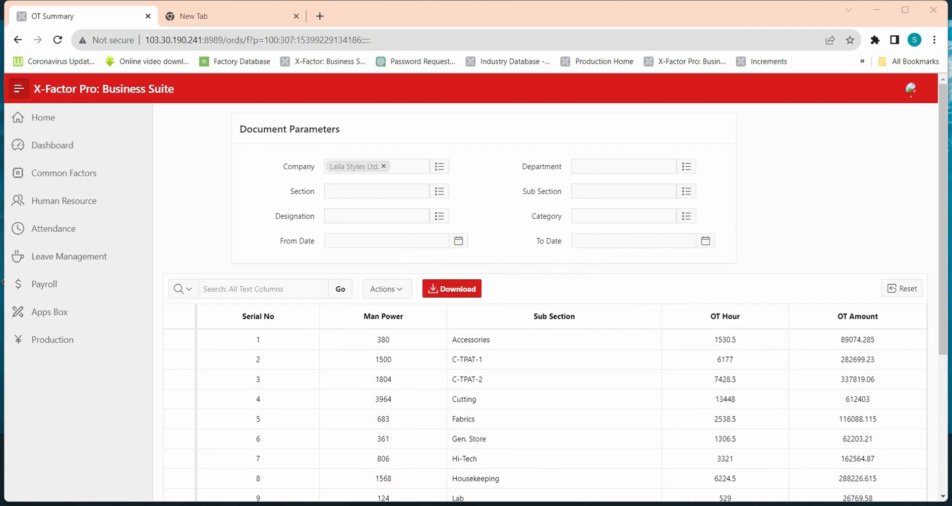
key(alt+Left)
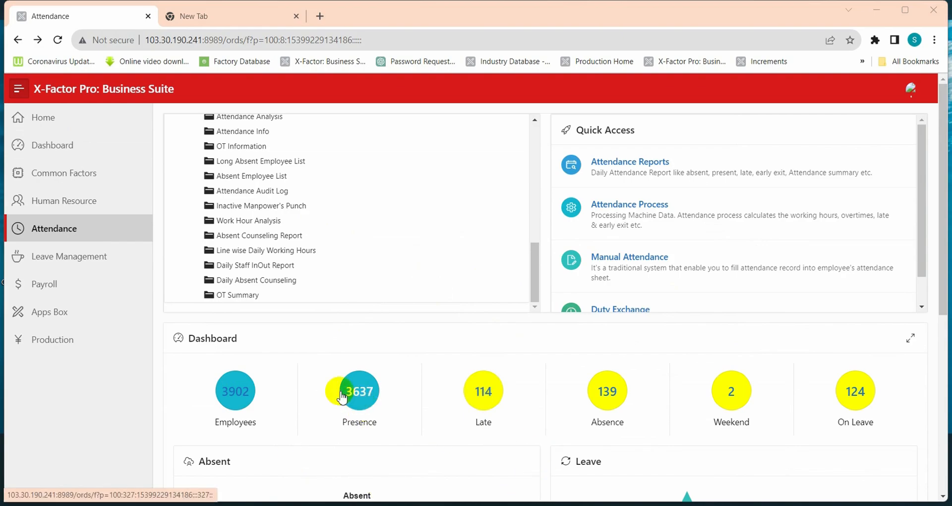
Examine the Attendance dashboard's employee, presence, late, absence, weekend and leave figures together with the Absent and Leave charts
scroll(724, 369, down, 2)
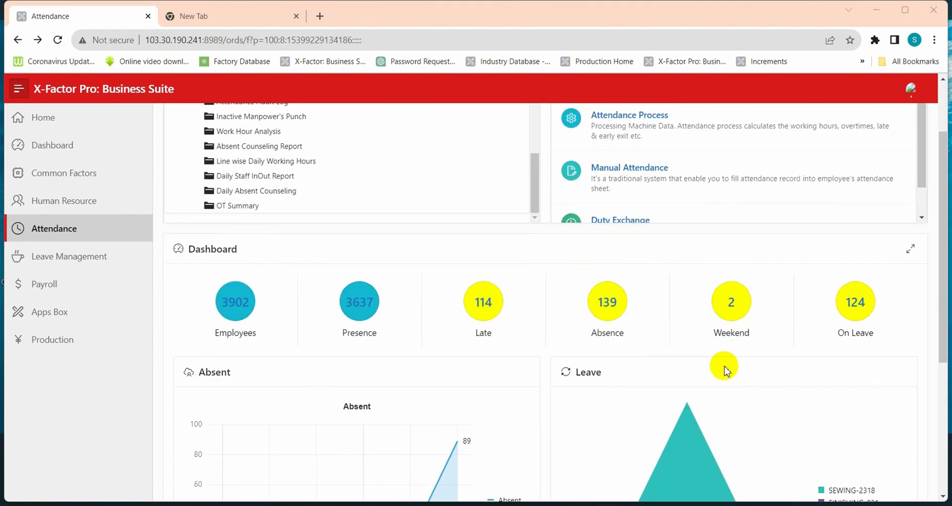
scroll(725, 369, down, 1)
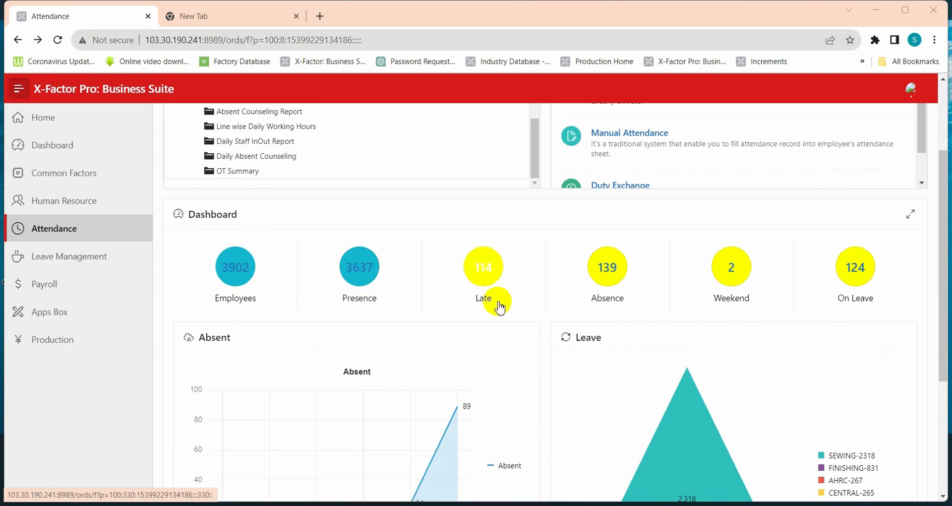
scroll(821, 333, down, 2)
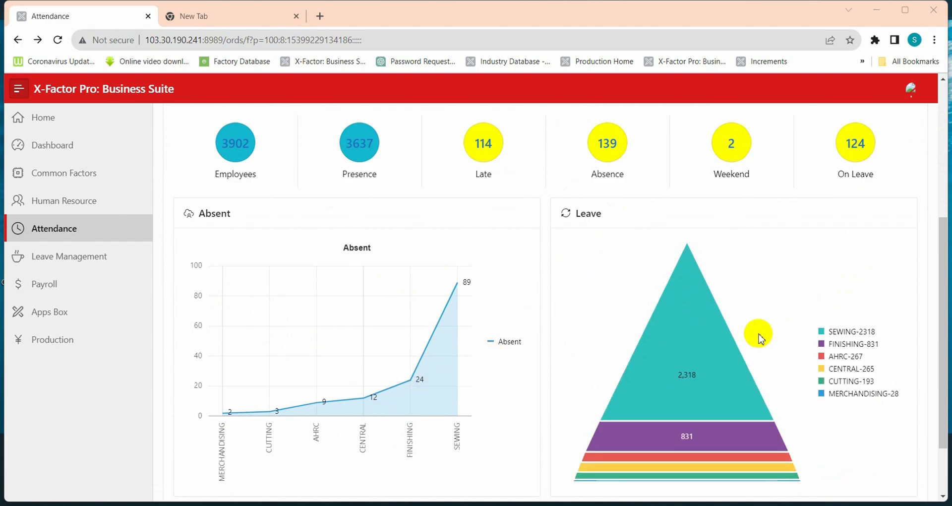
scroll(761, 339, down, 1)
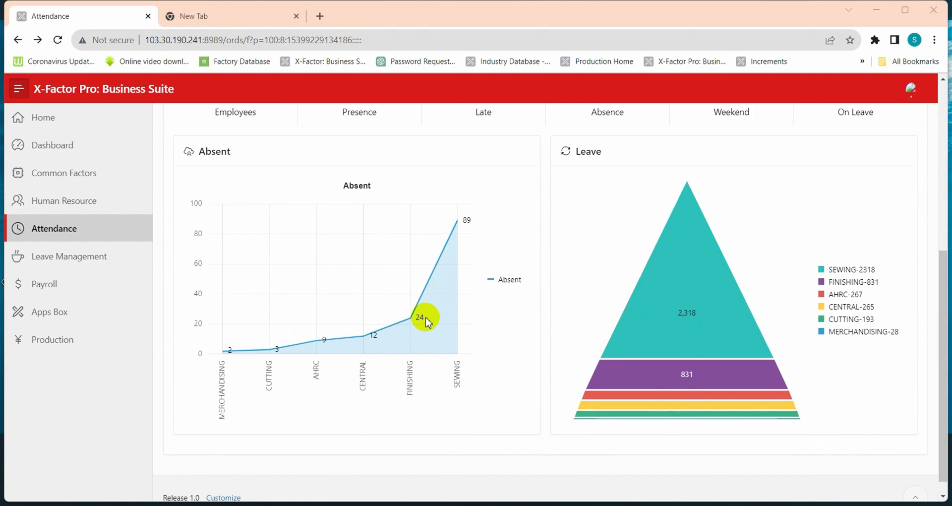
scroll(388, 287, up, 3)
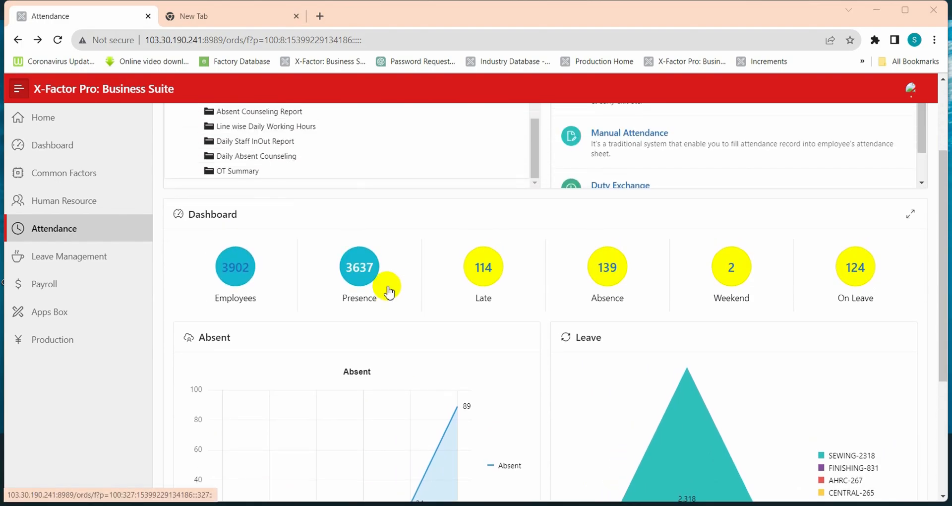
scroll(389, 290, up, 1)
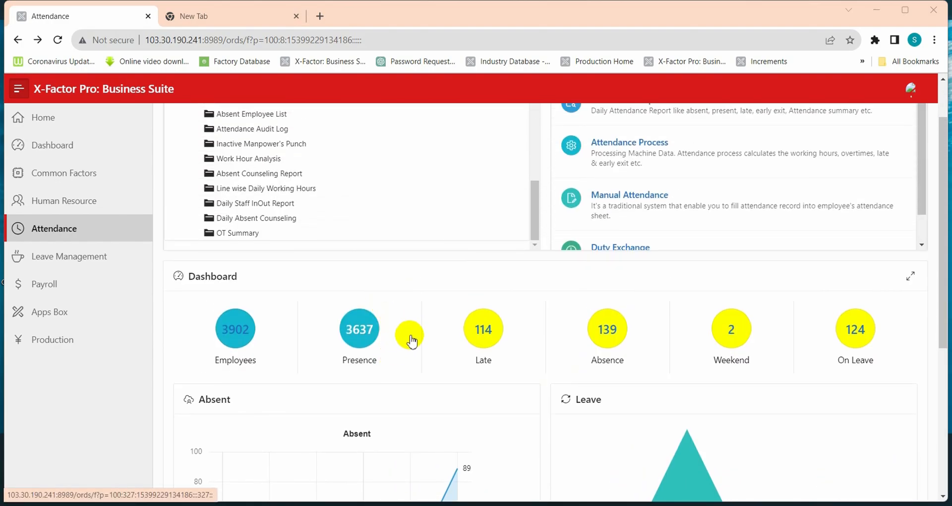